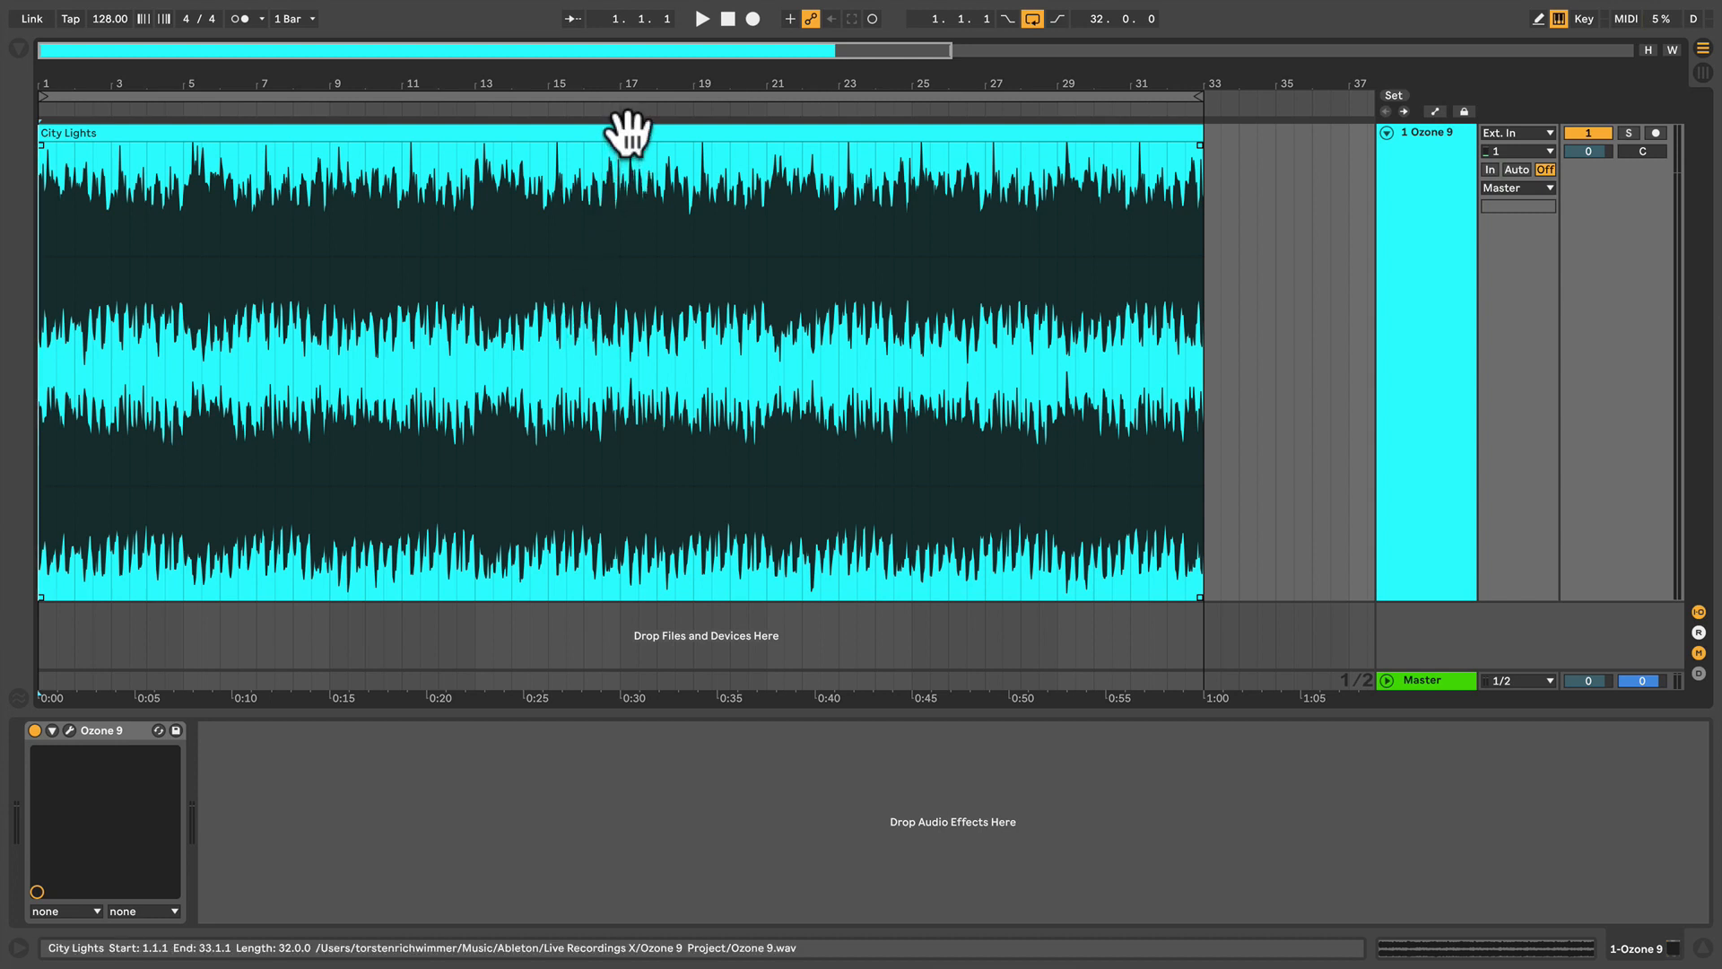
- Enlarge the Ozone 9 plug-in window so that it covers the whole arrangement area
click(630, 134)
click(727, 19)
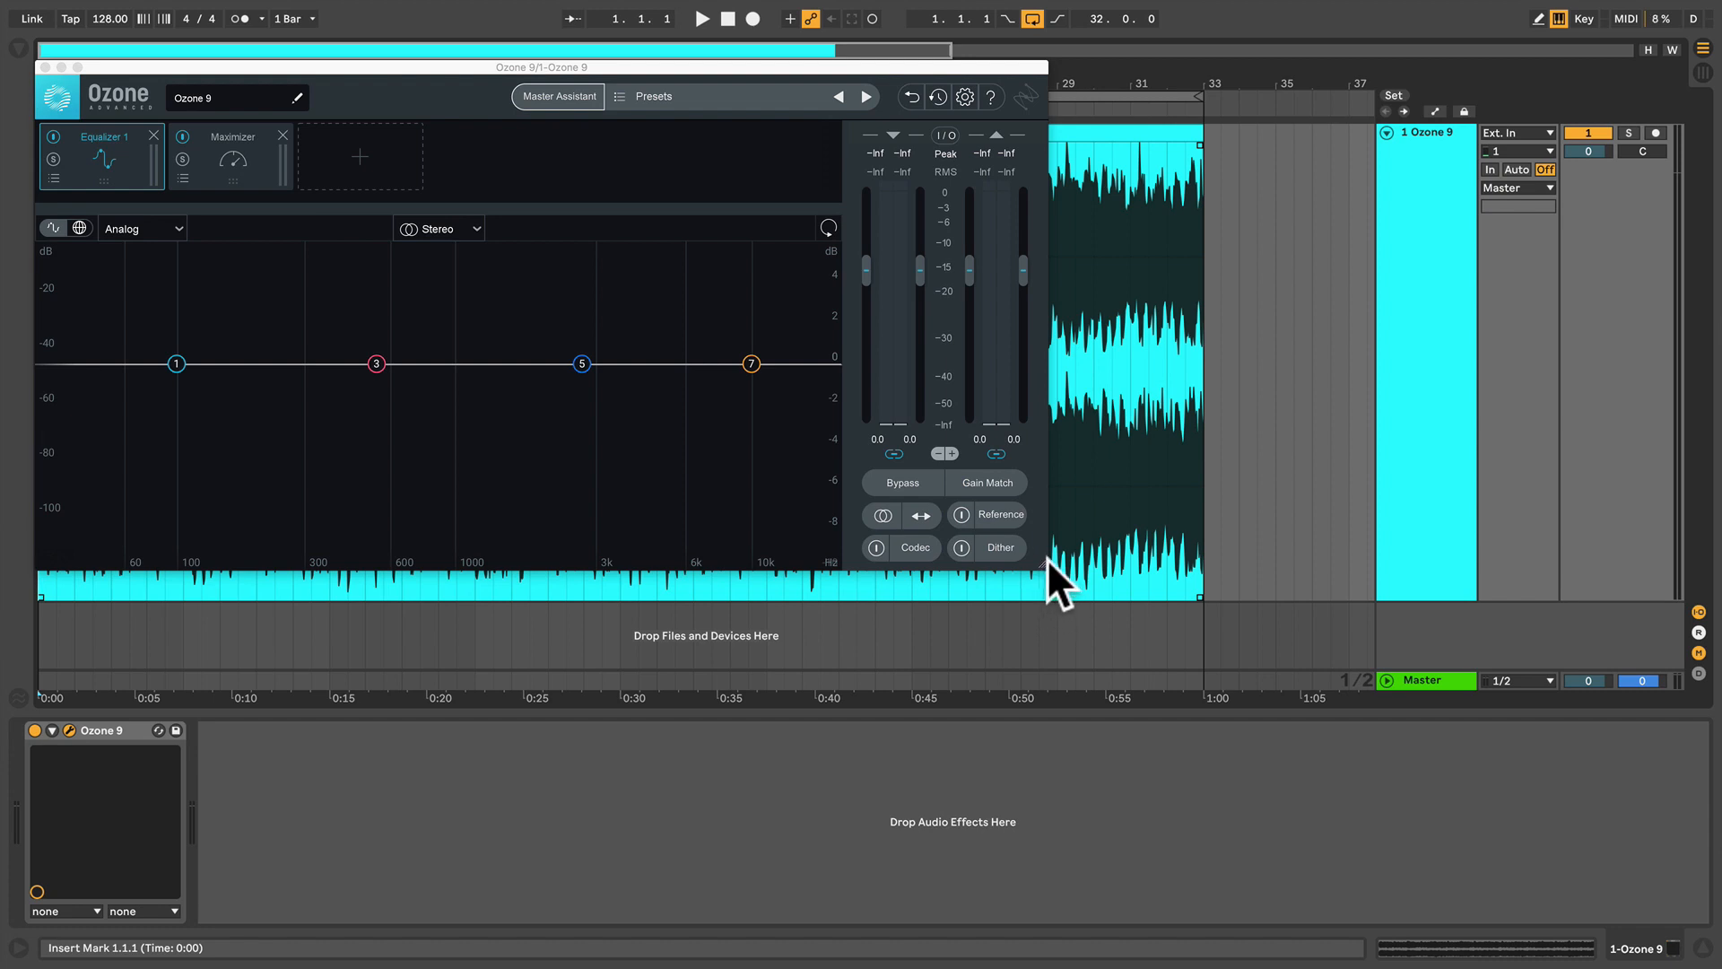
drag(1046, 564, 1709, 710)
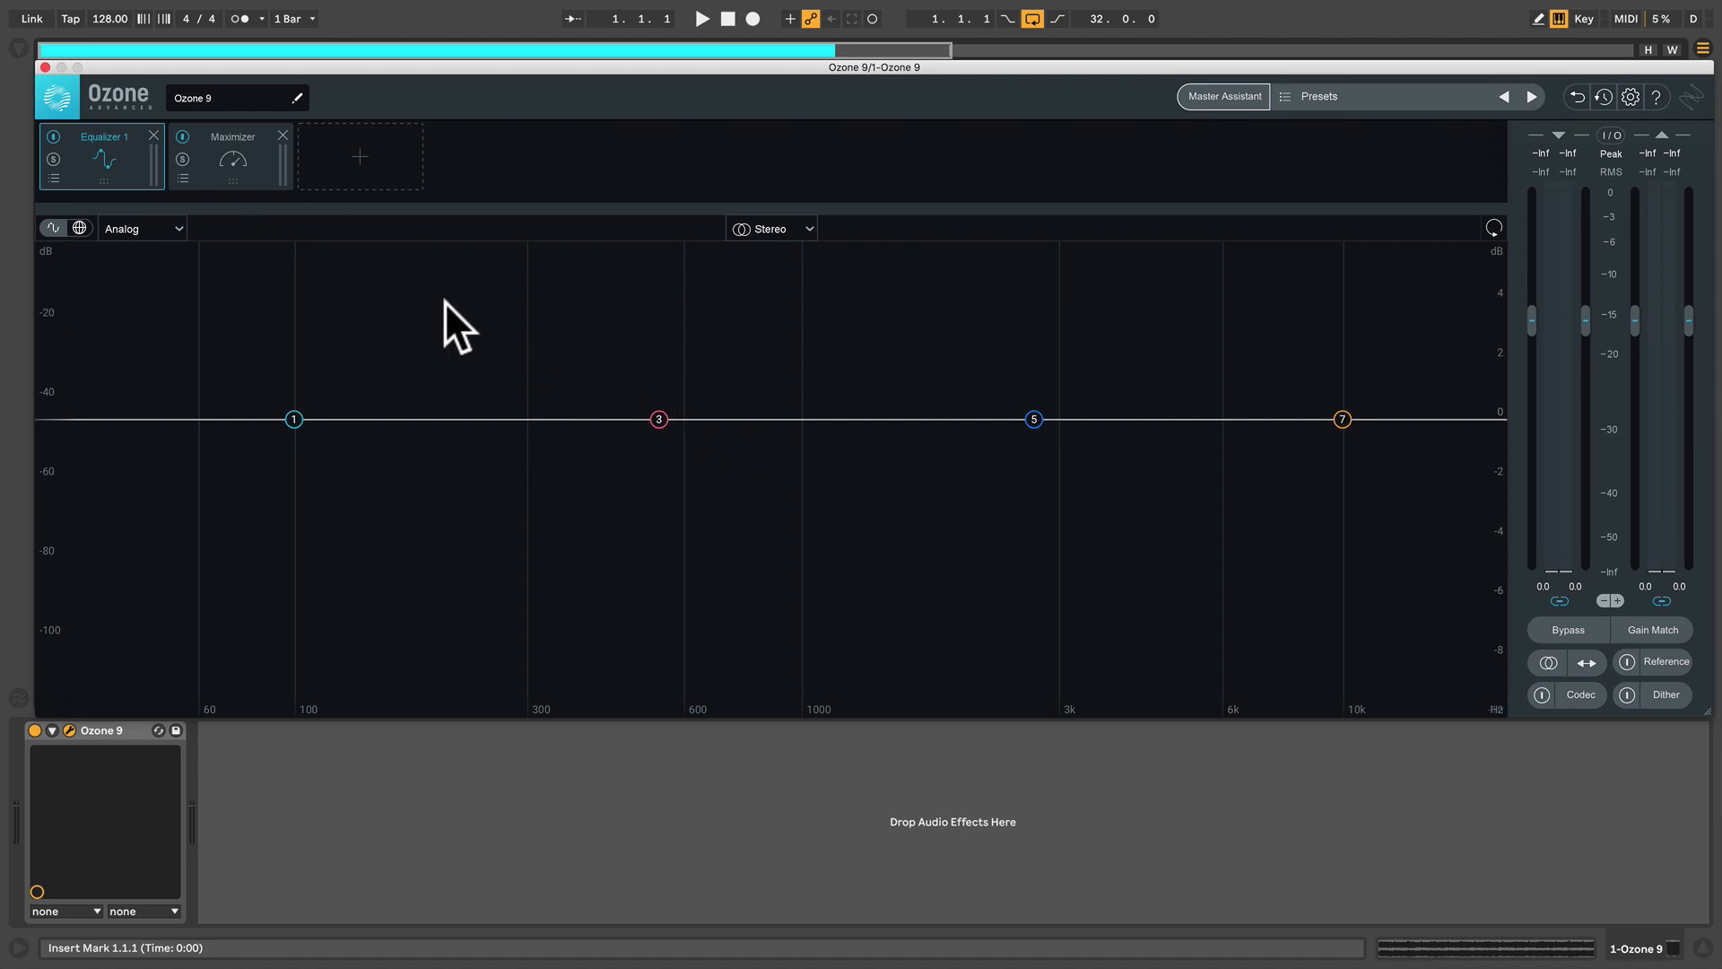
- Rename the plug-in instance as "Song Name!!"
click(231, 97)
text(So)
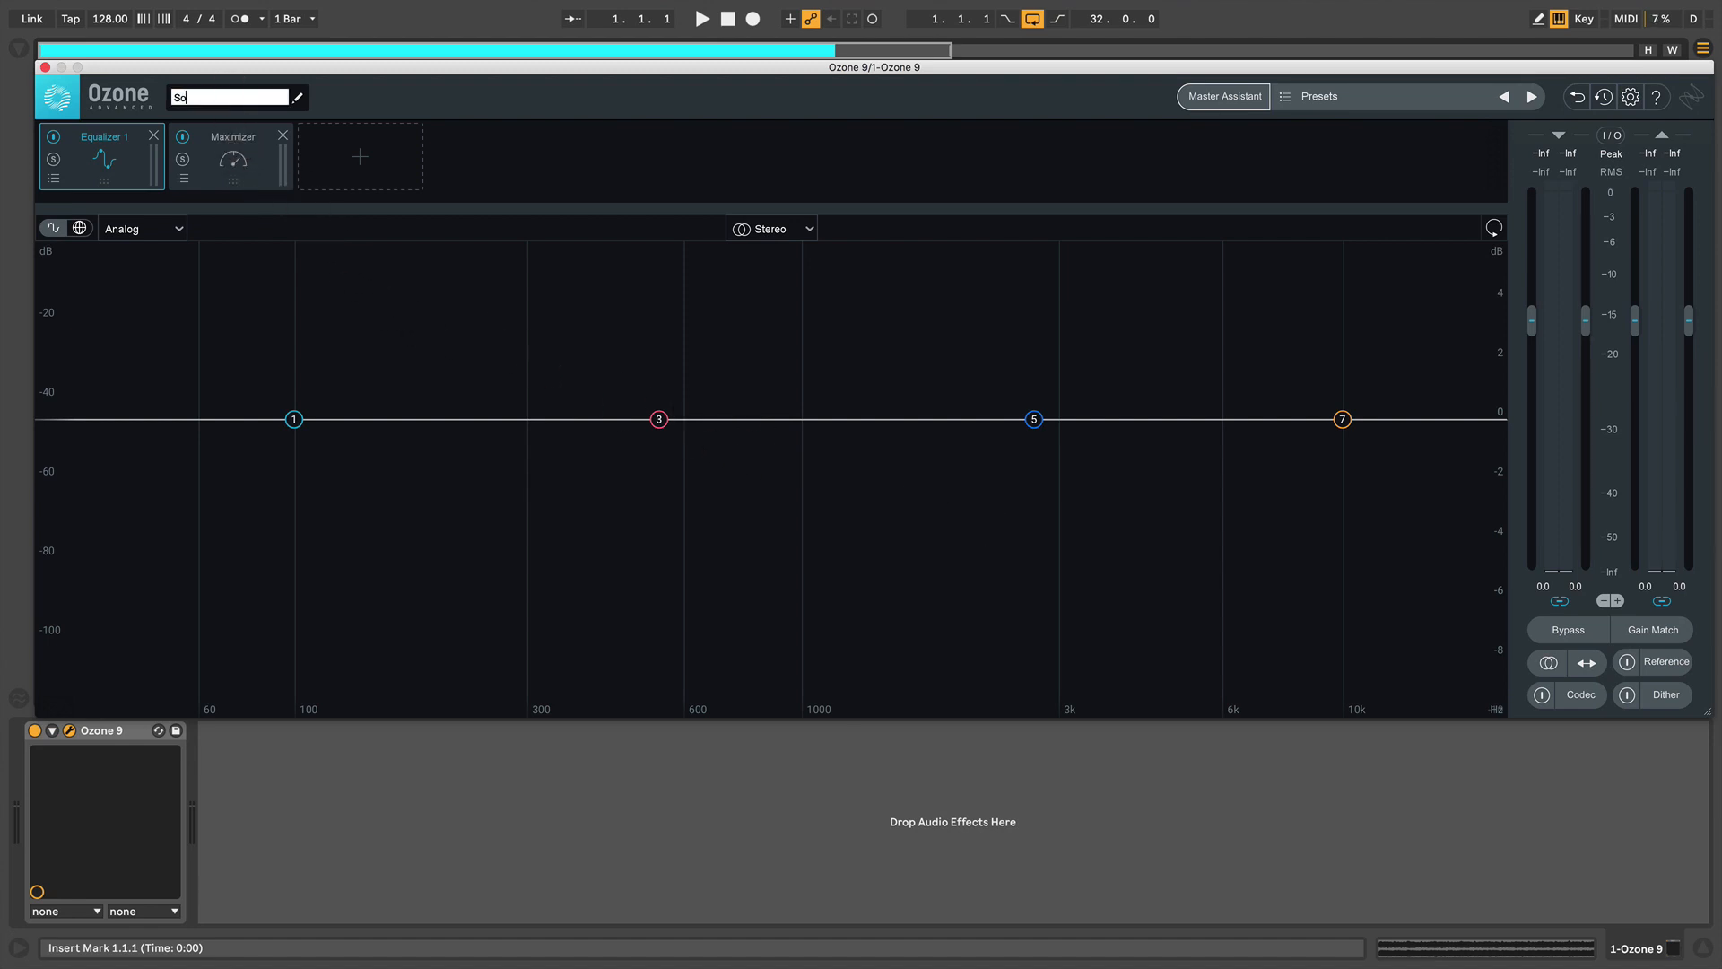
text(ng Name!!)
key(Return)
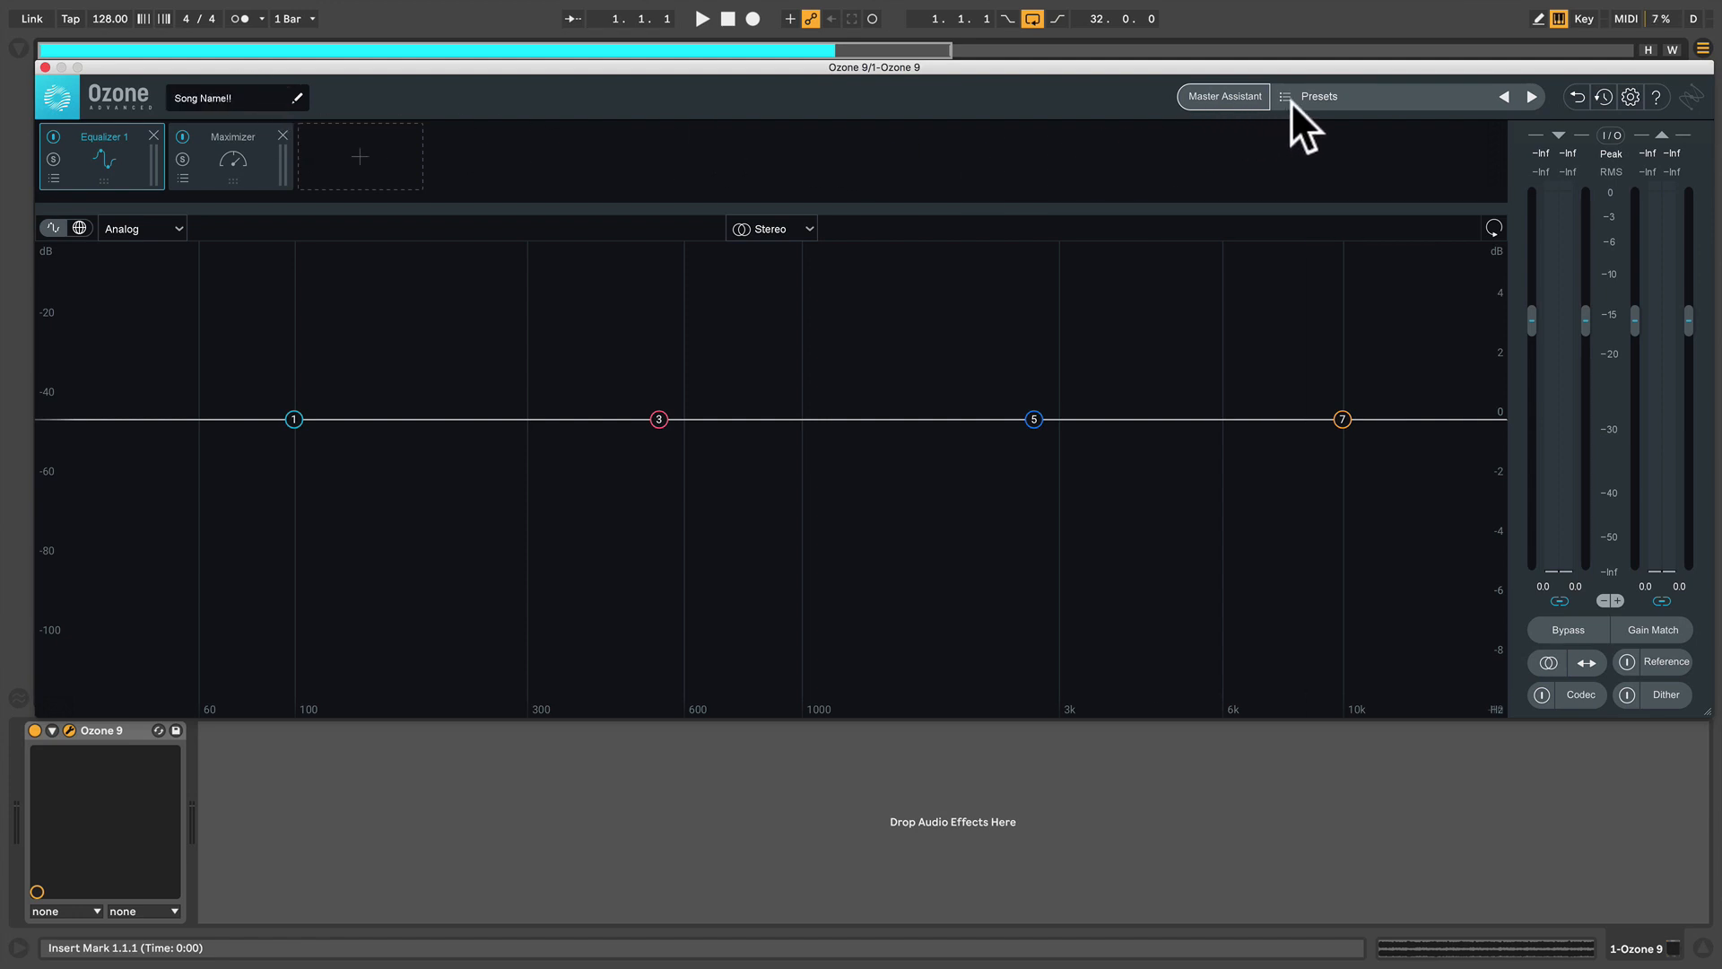
- Look through the global preset categories in the Preset Manager and check the plug-in's change history
click(1331, 92)
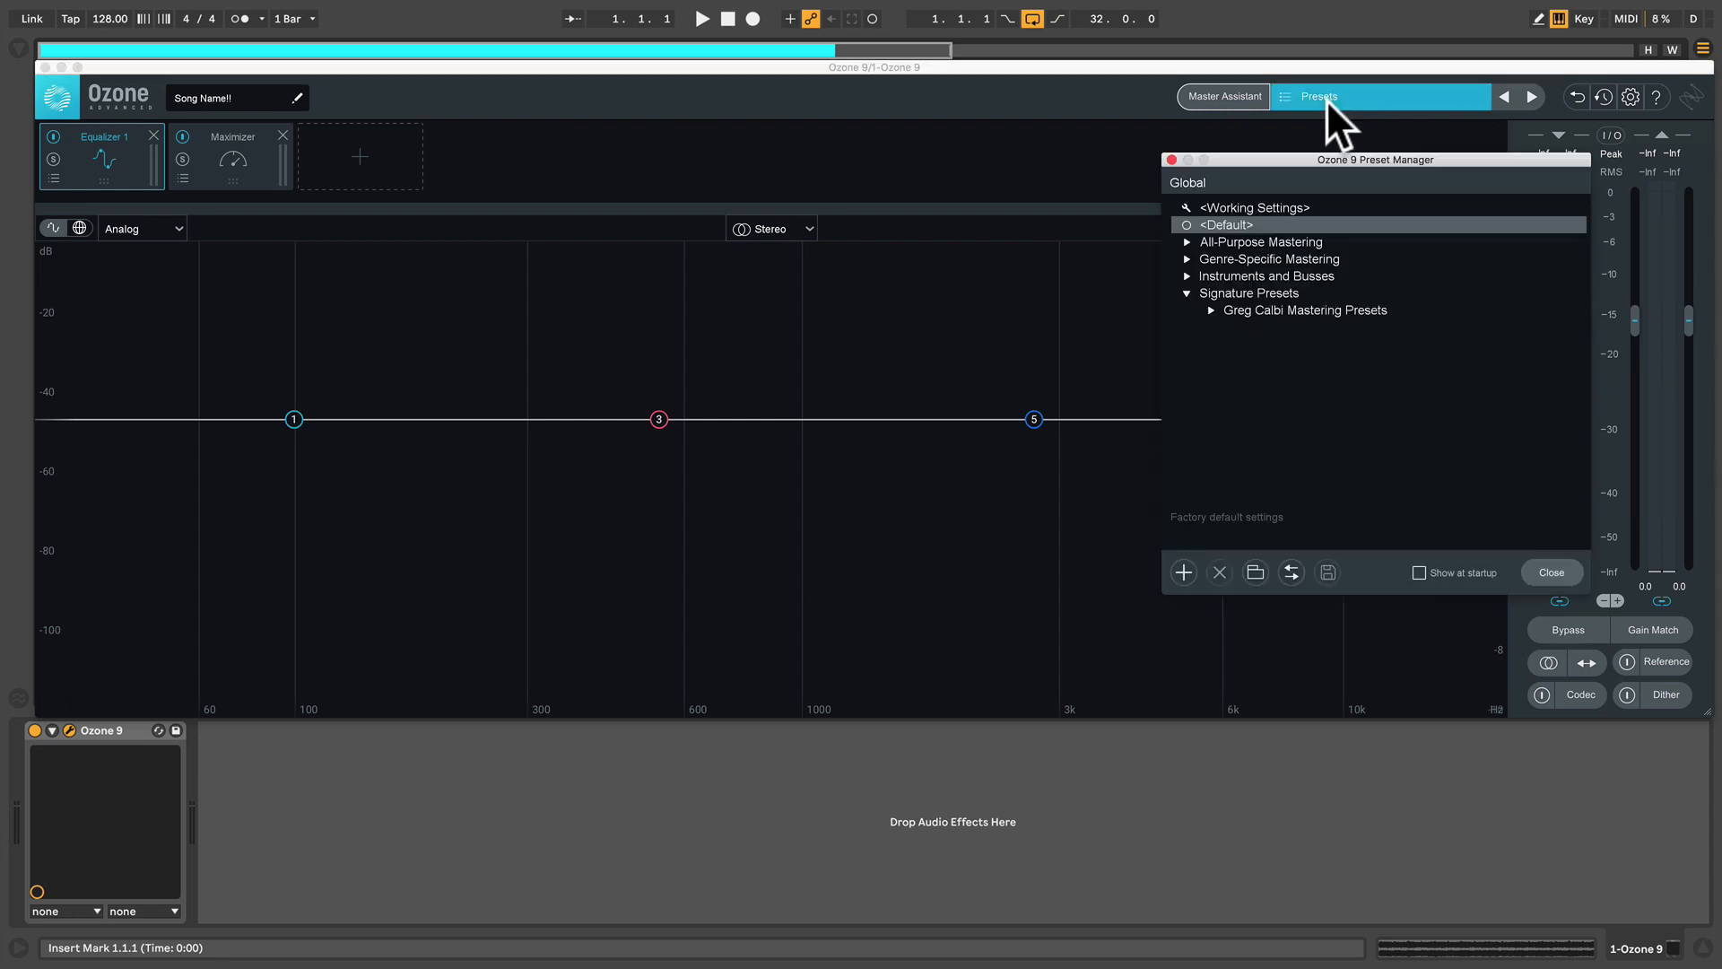
click(1245, 241)
click(1173, 161)
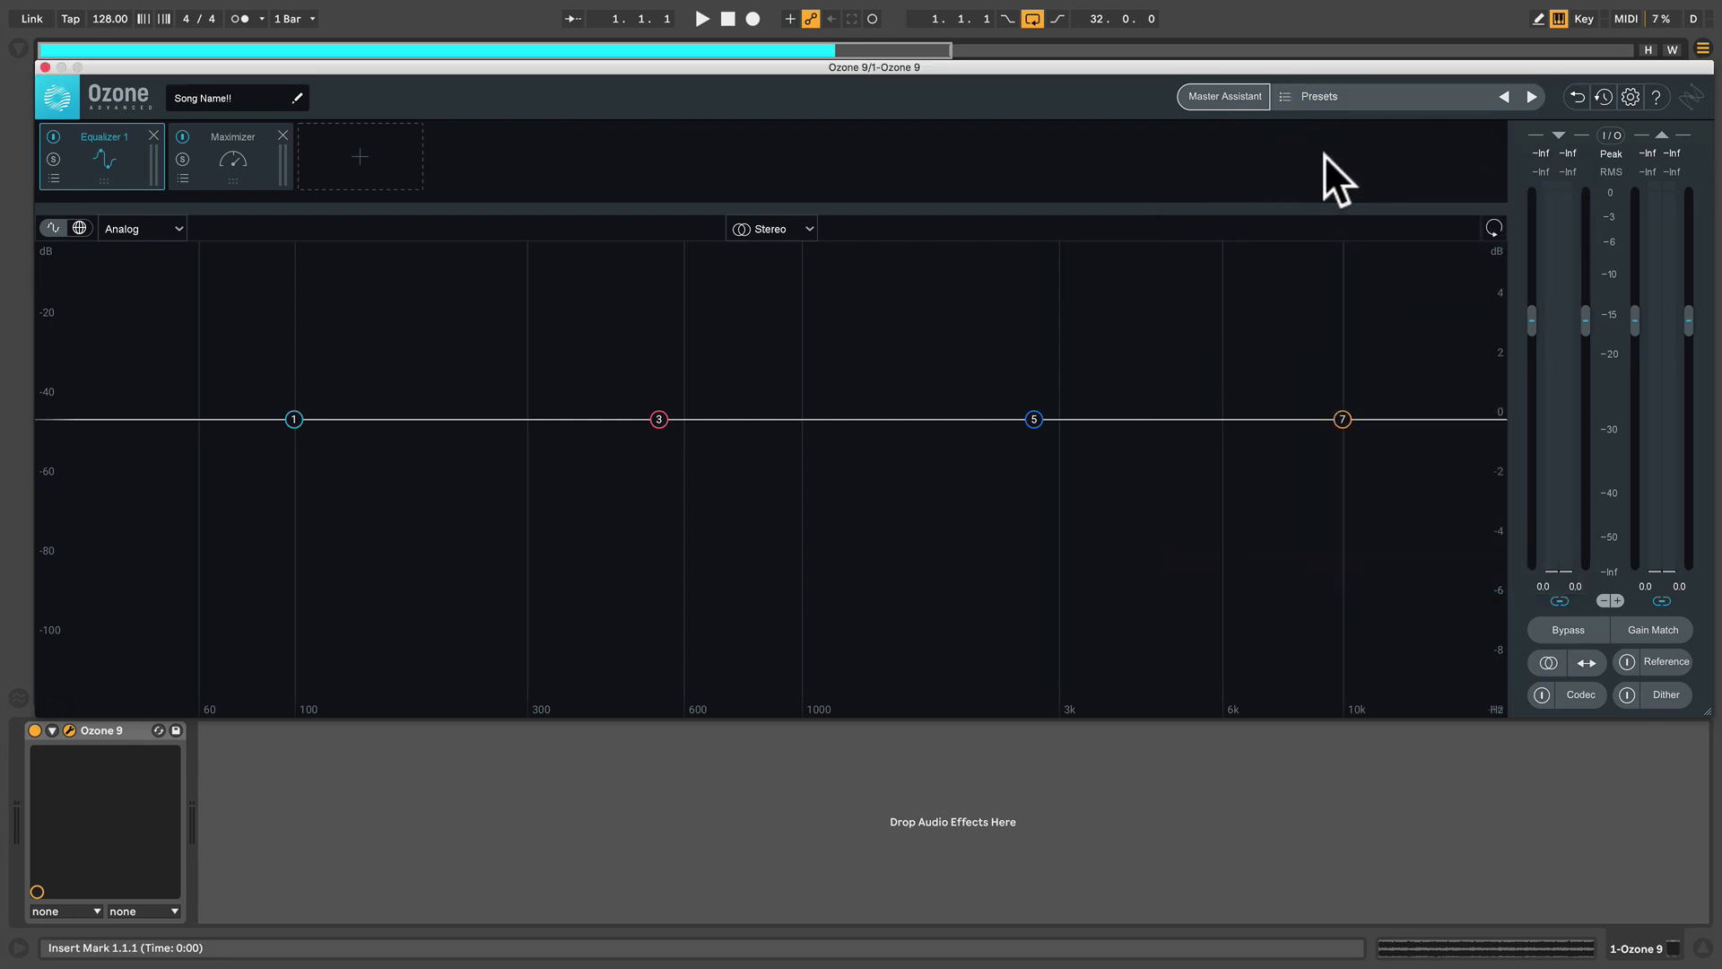
click(1602, 96)
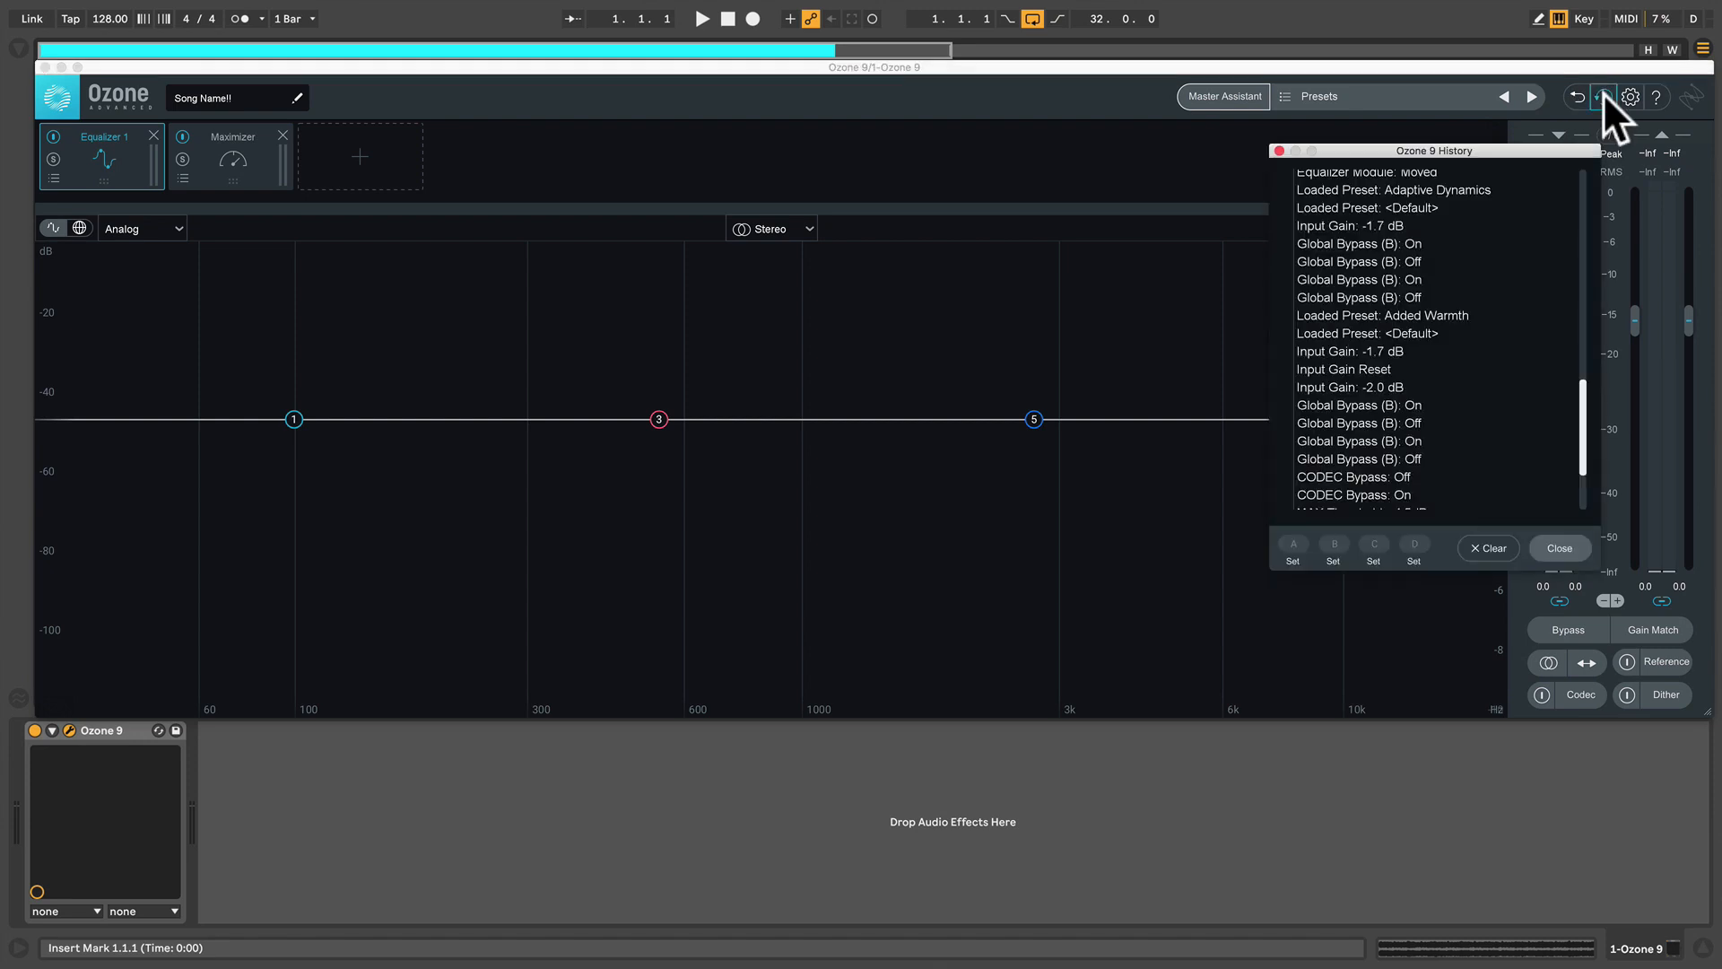
click(1279, 150)
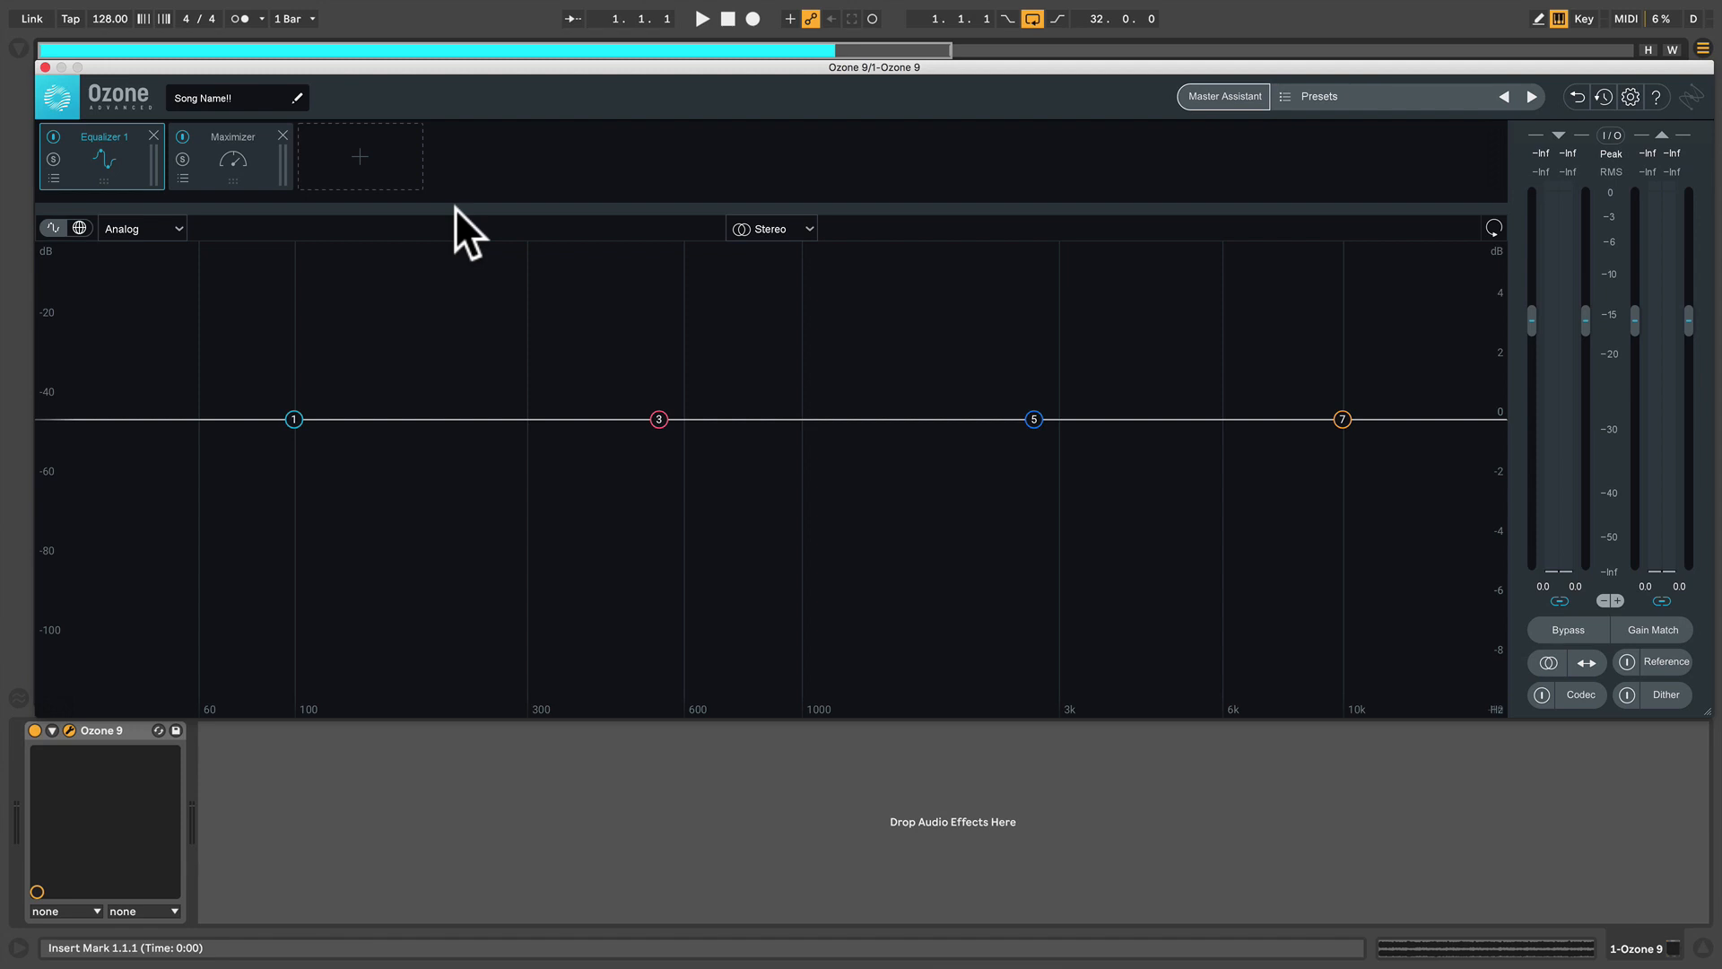
- Try an Exciter module at the start of the signal chain, undoing both its move and its addition
click(360, 158)
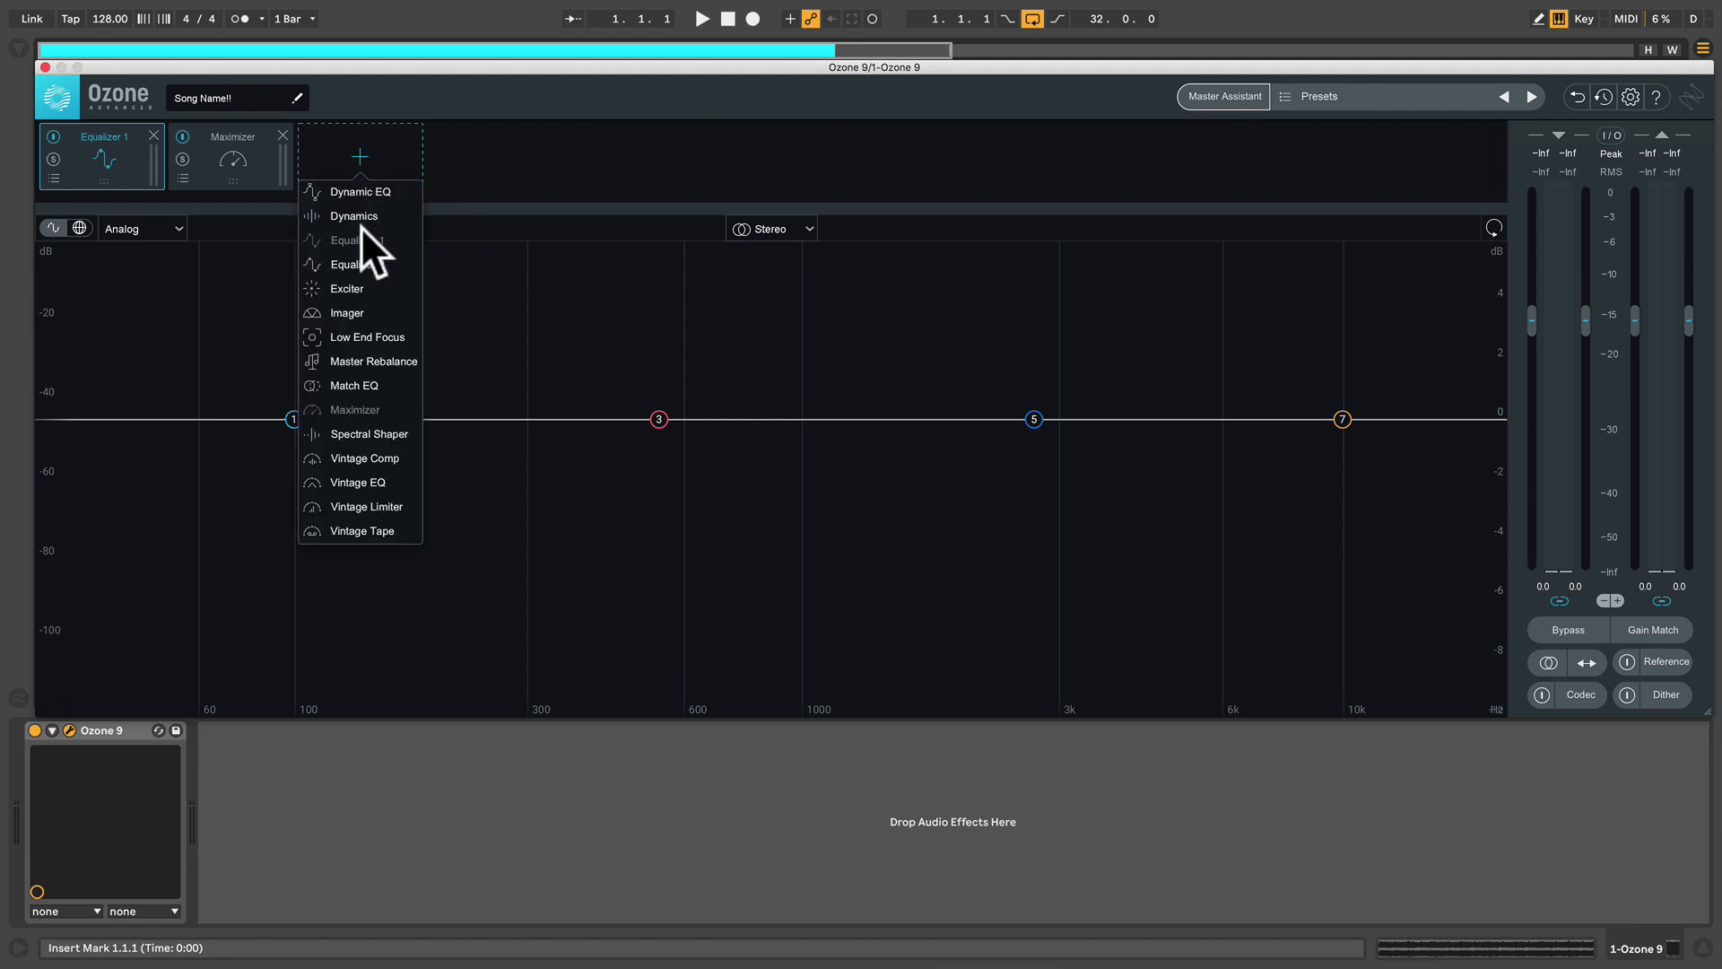
click(352, 285)
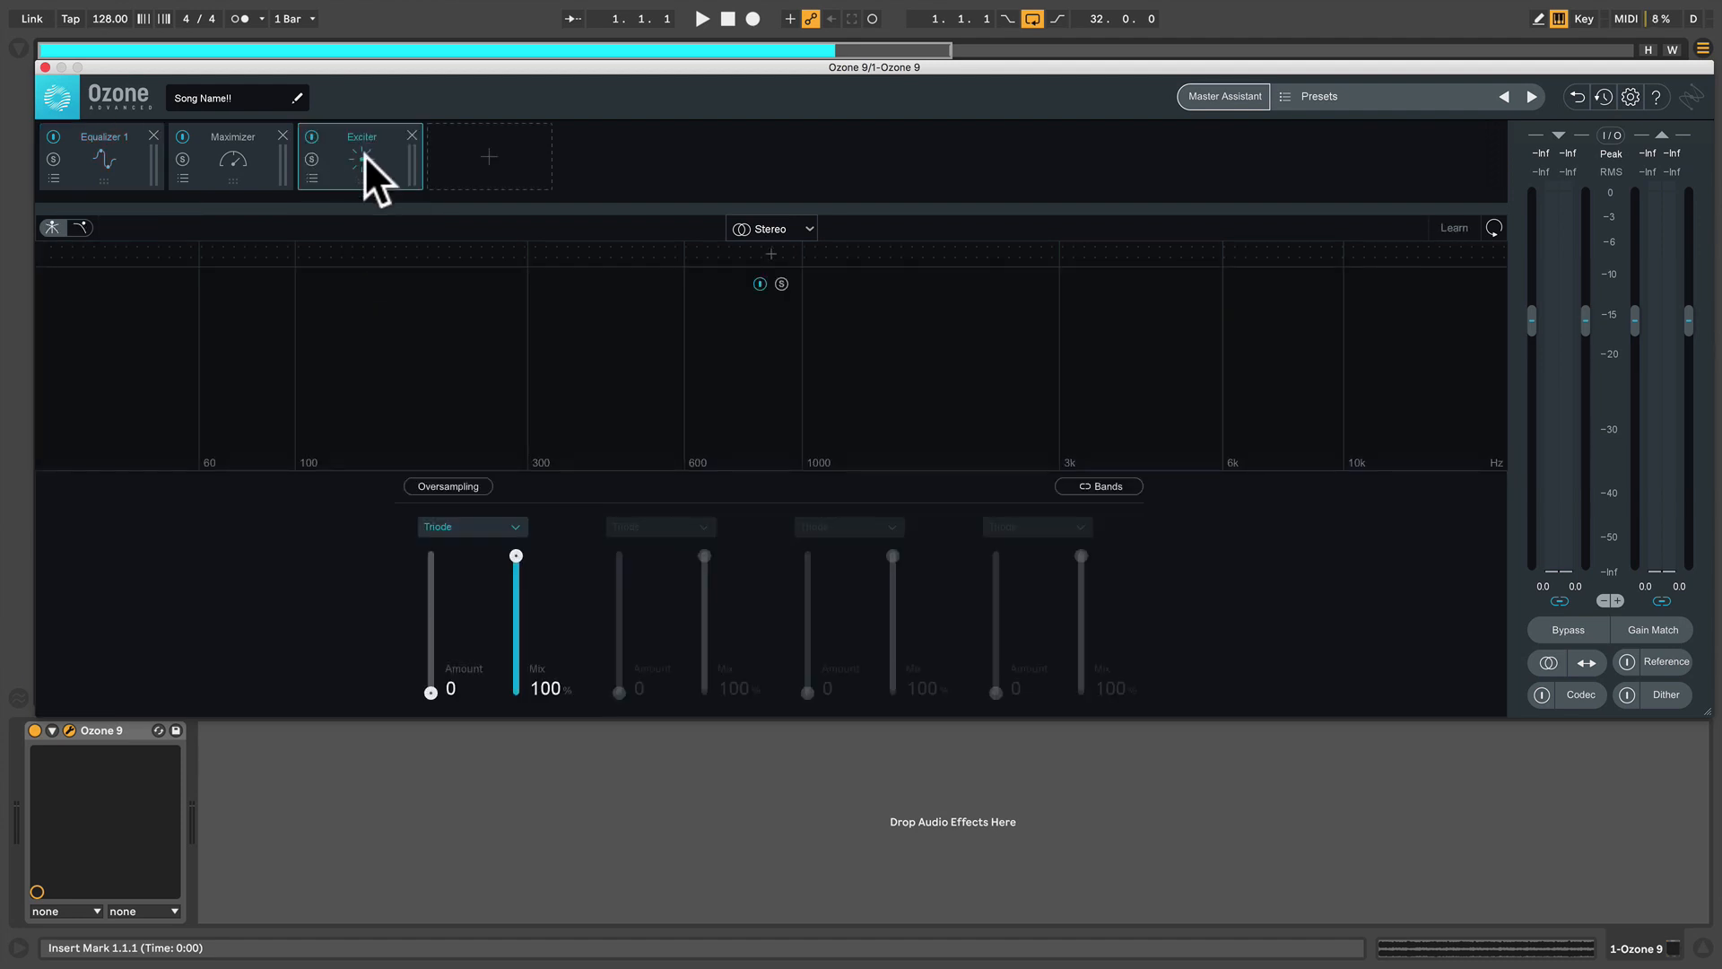
drag(364, 154, 188, 164)
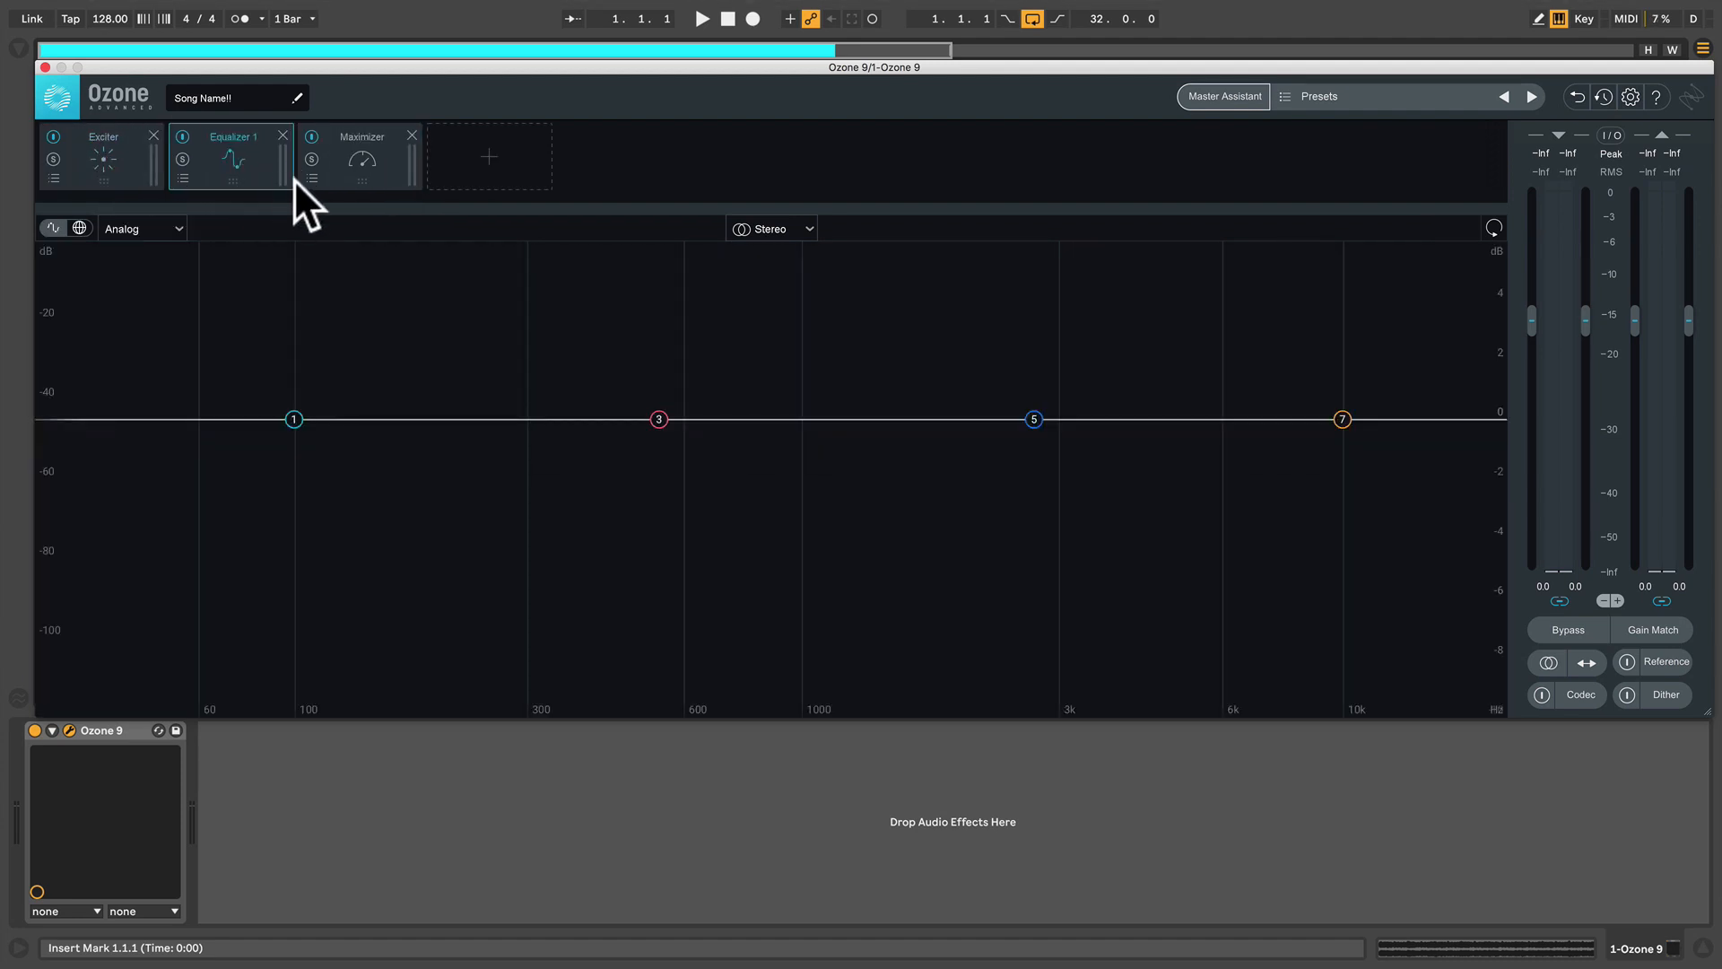
click(1570, 98)
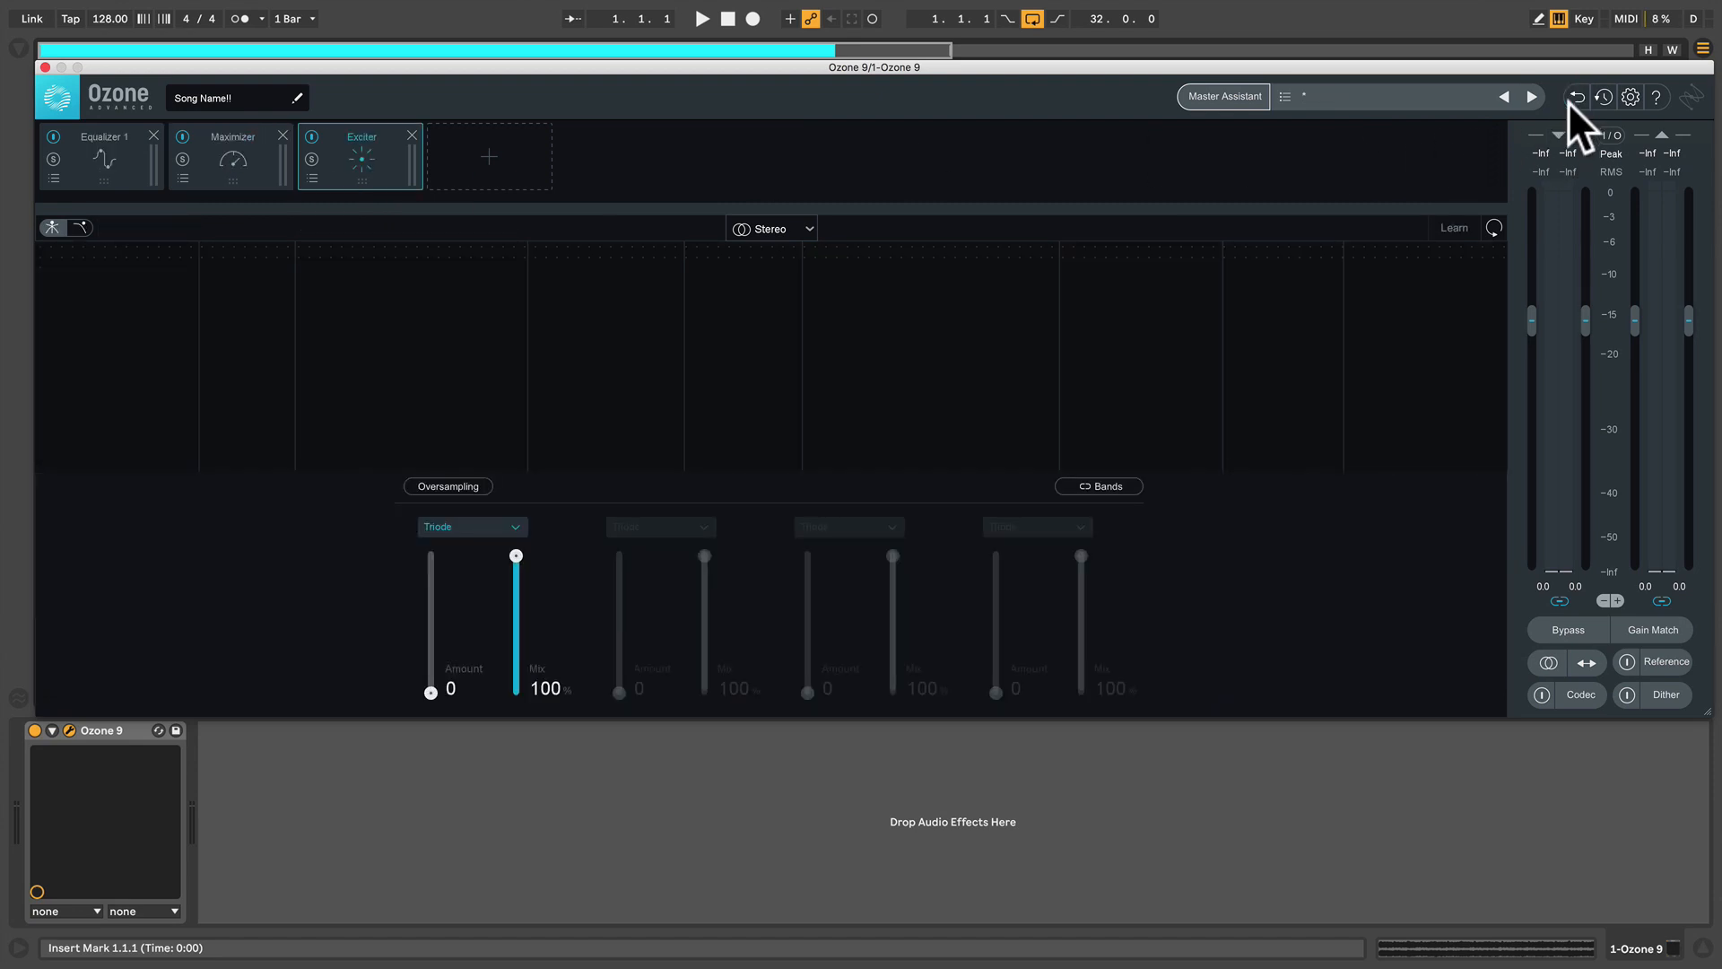
click(1570, 98)
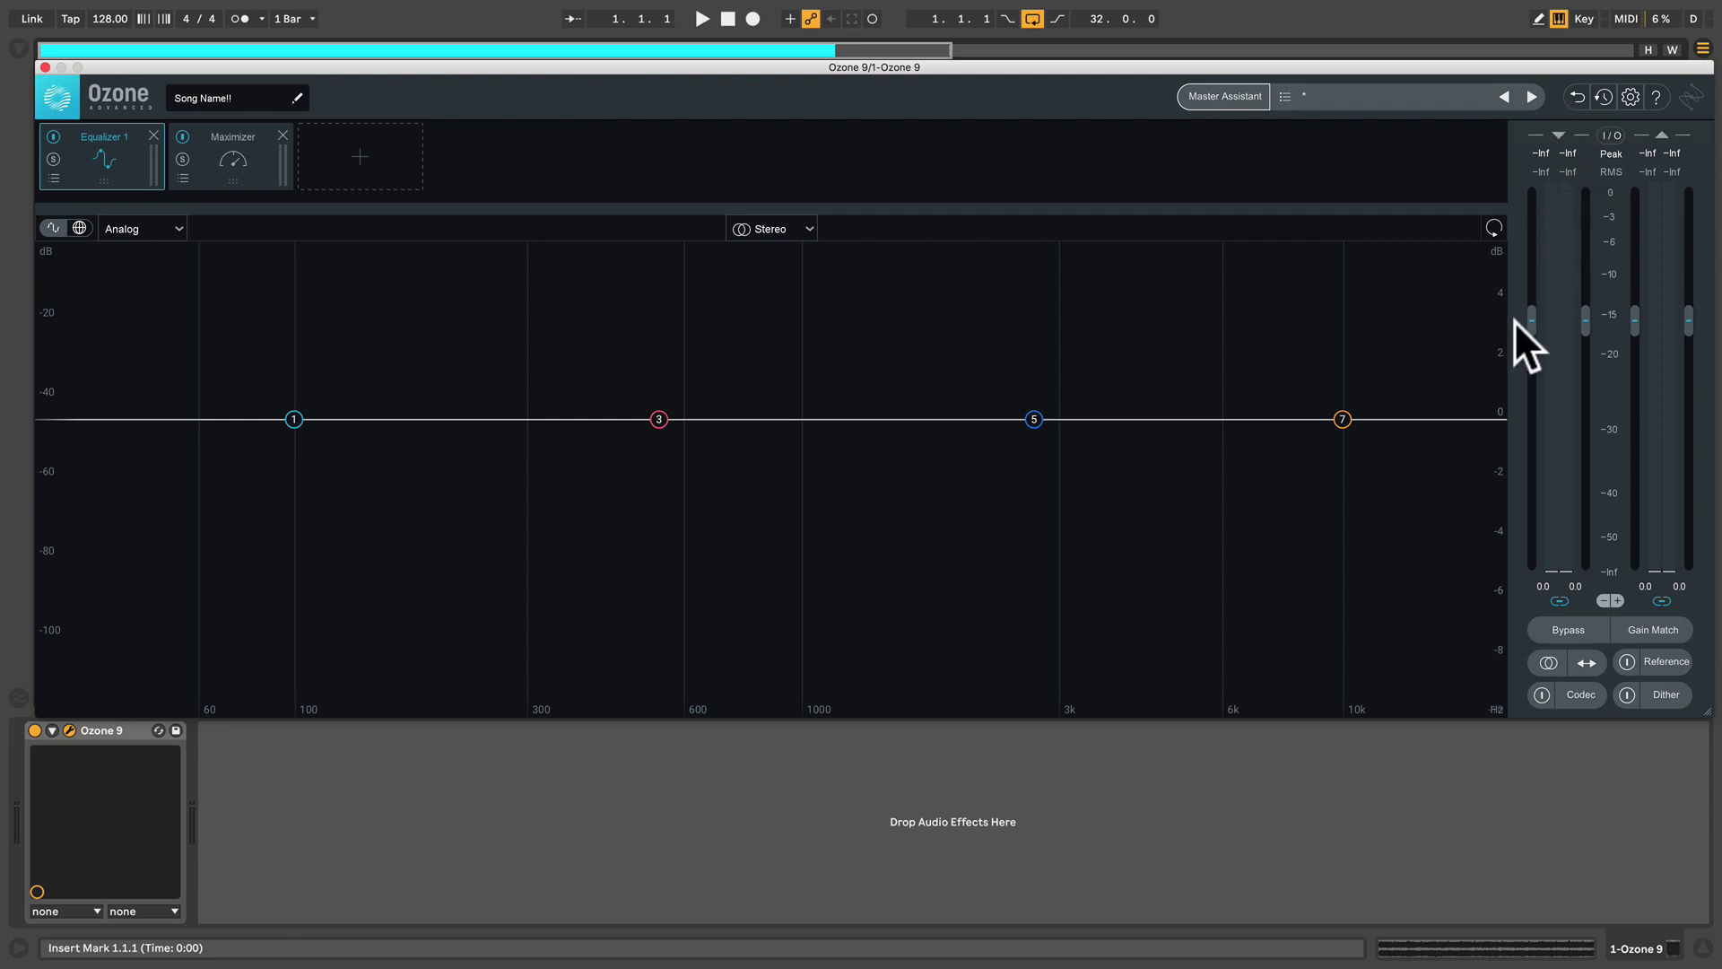
- Start playback and lower the linked input gain to -2.4 dB
key(space)
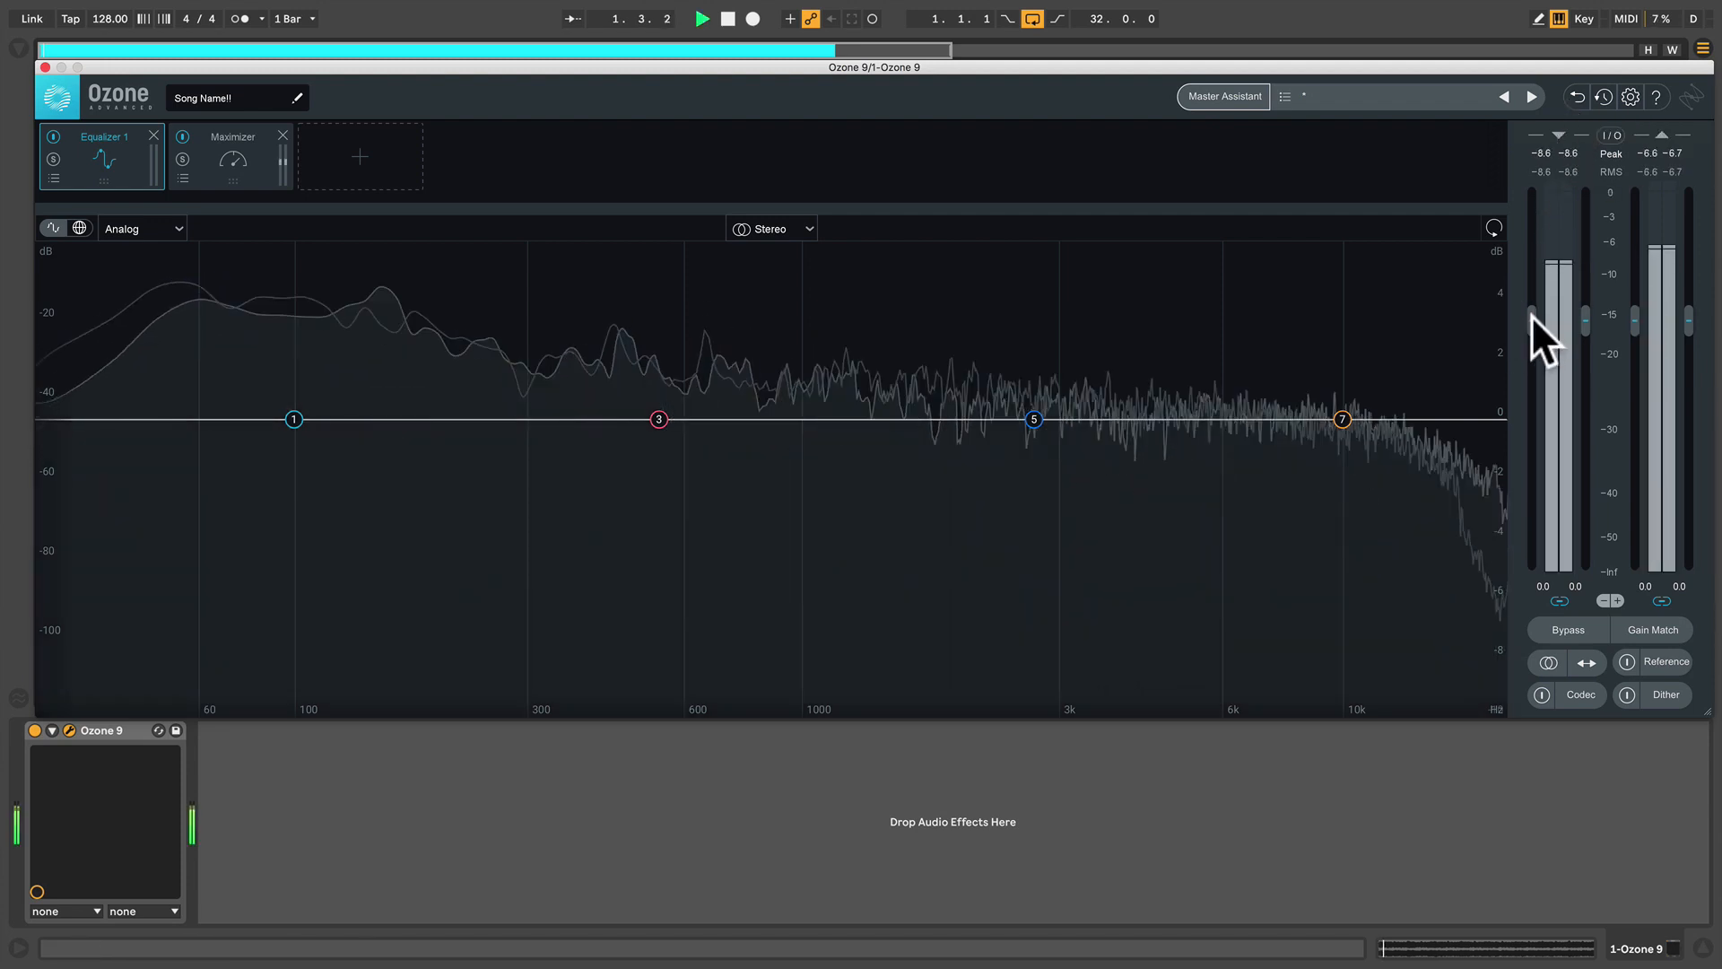
drag(1532, 315, 1531, 342)
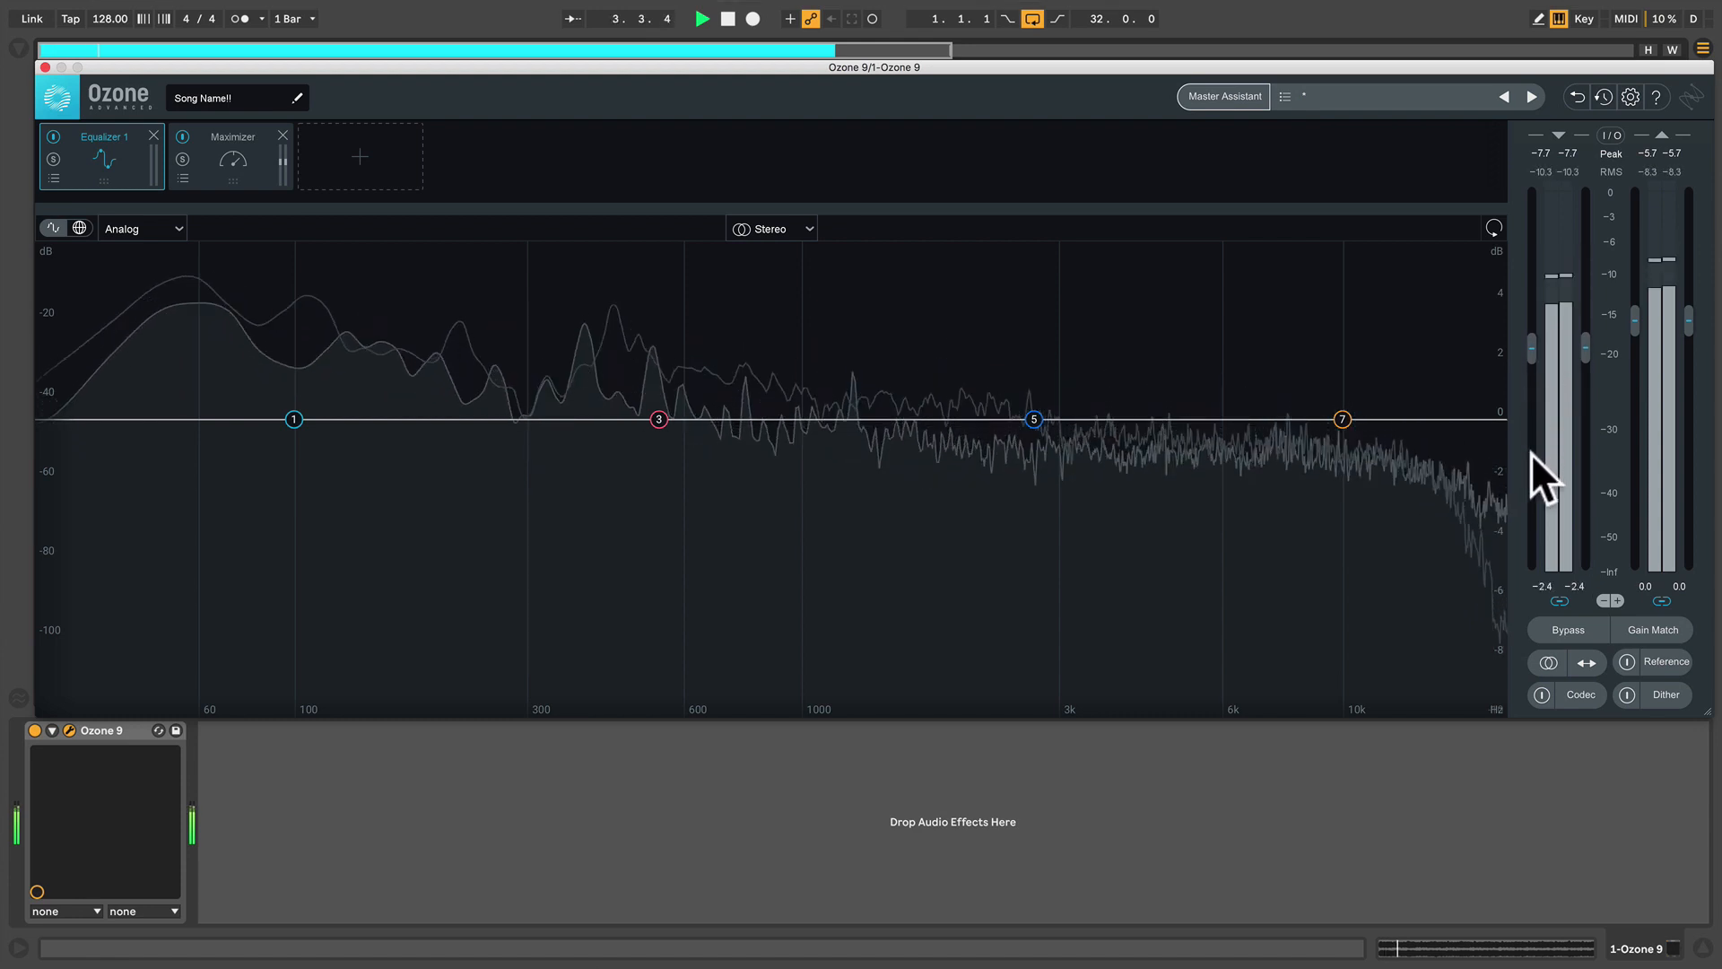
- Compare the processed sound with the bypassed signal, and enable Gain Match
click(1562, 633)
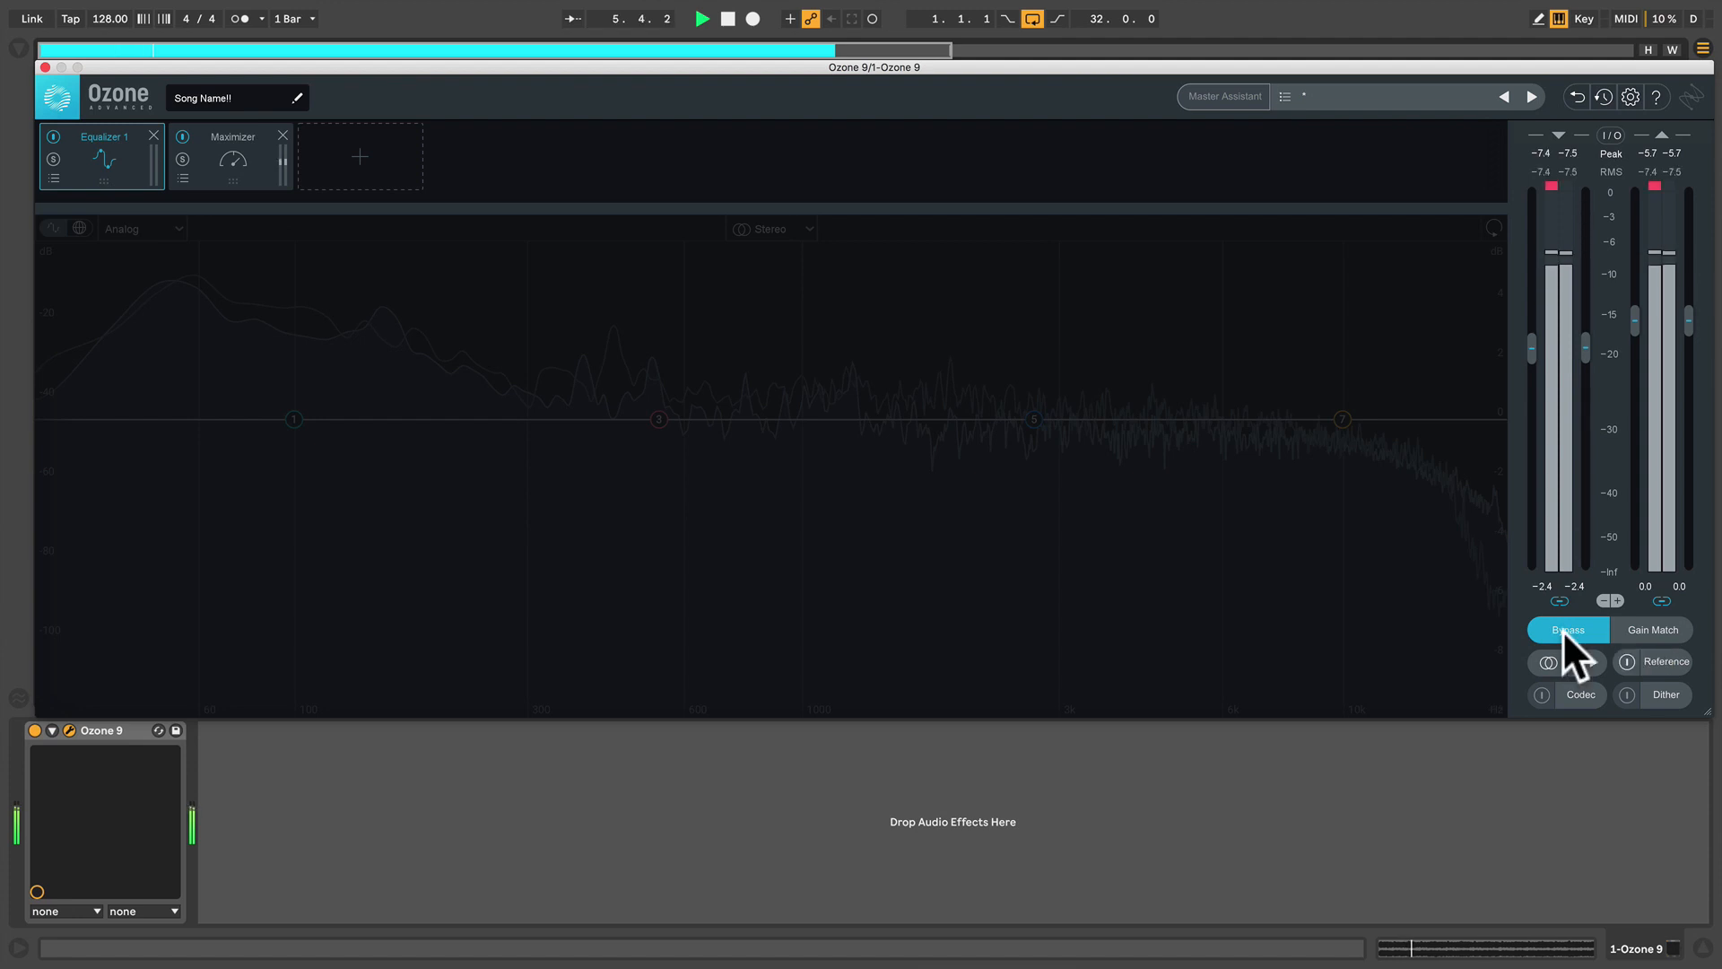
click(1563, 632)
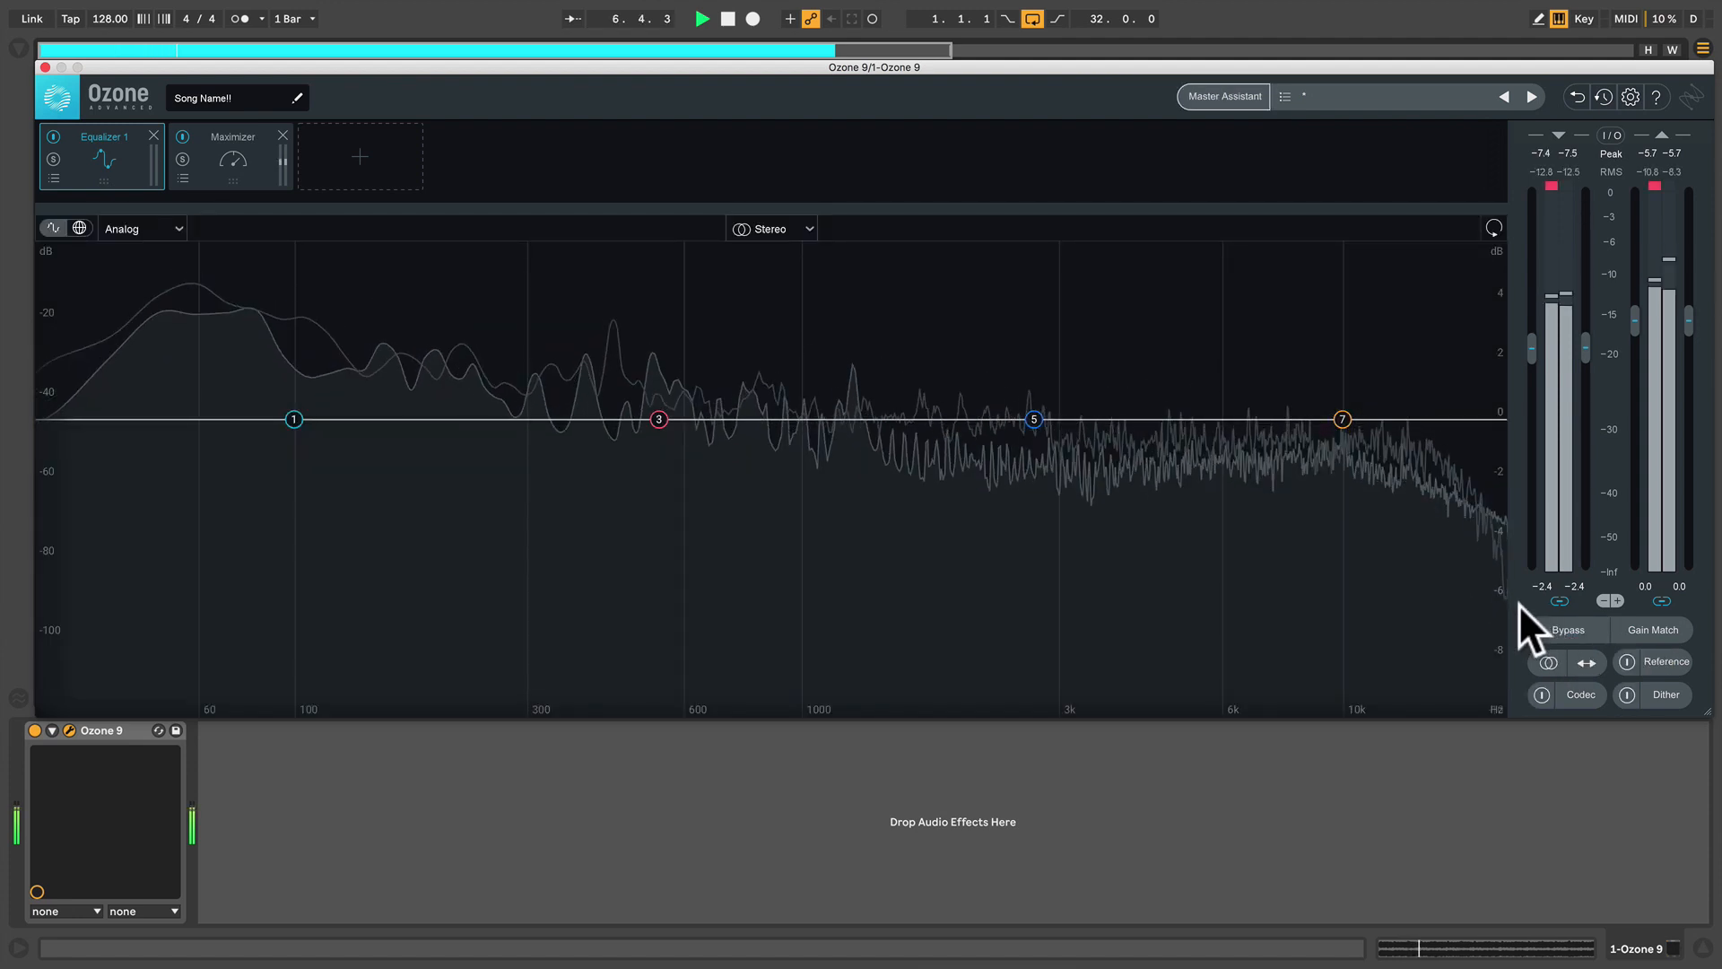
click(1645, 622)
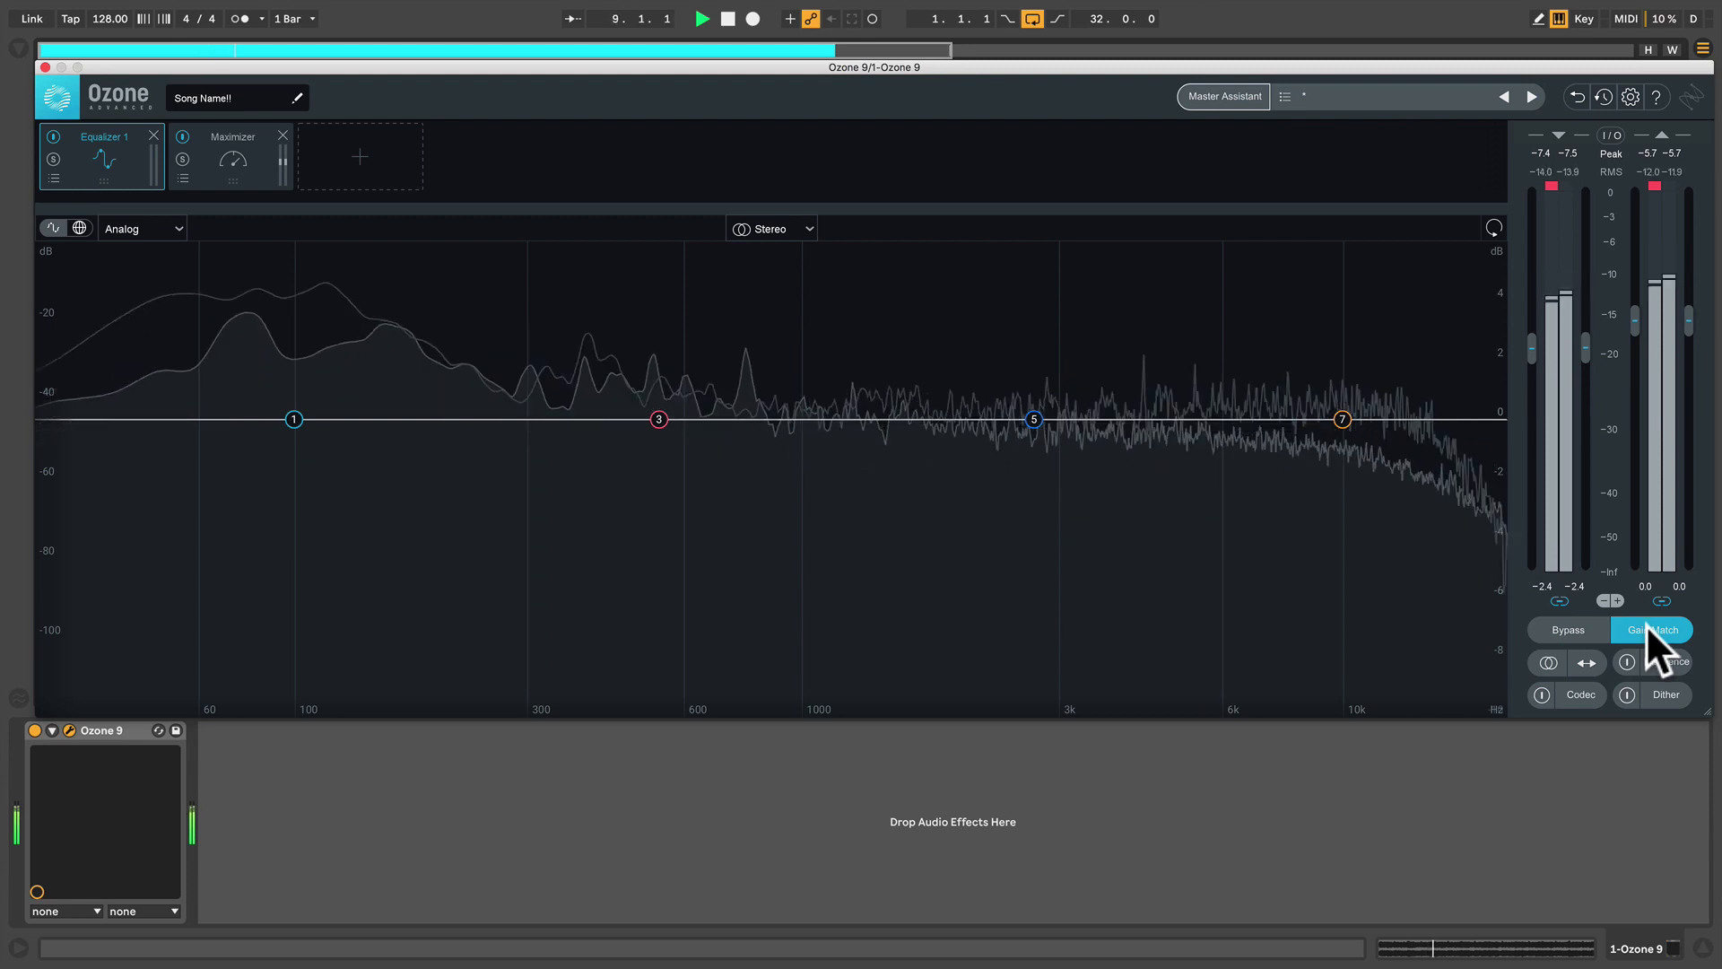
- Audition the track in mono and with the left and right channels swapped, restoring normal stereo after each check
click(1548, 662)
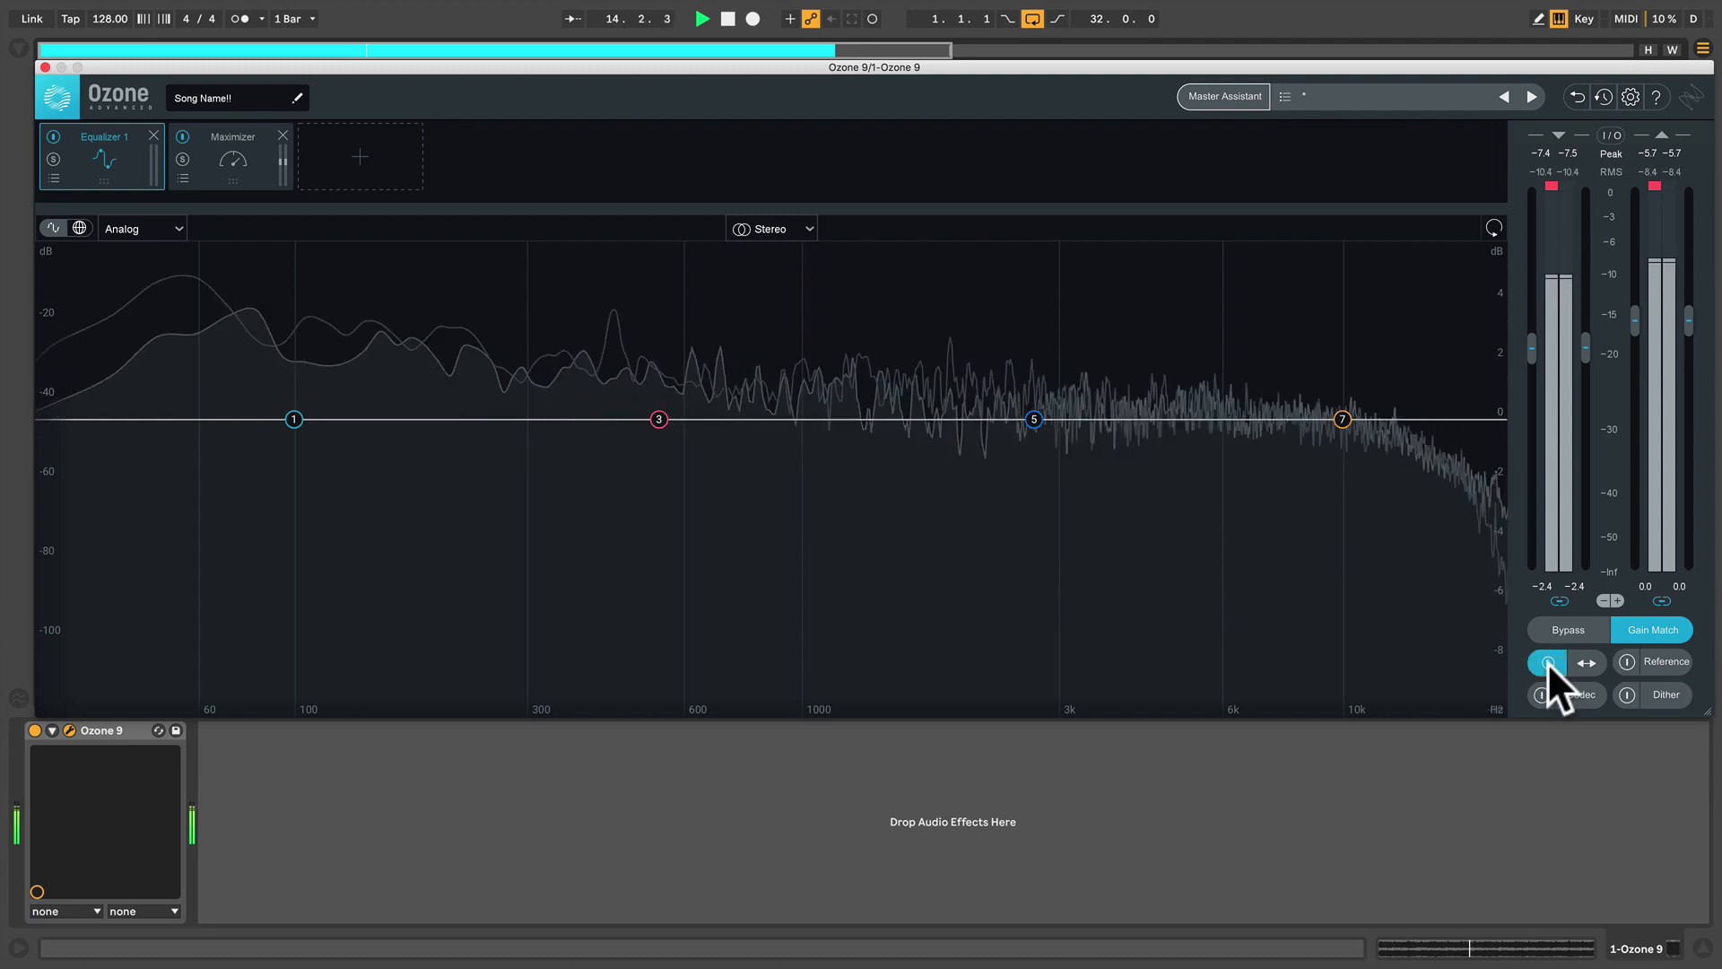
click(1548, 662)
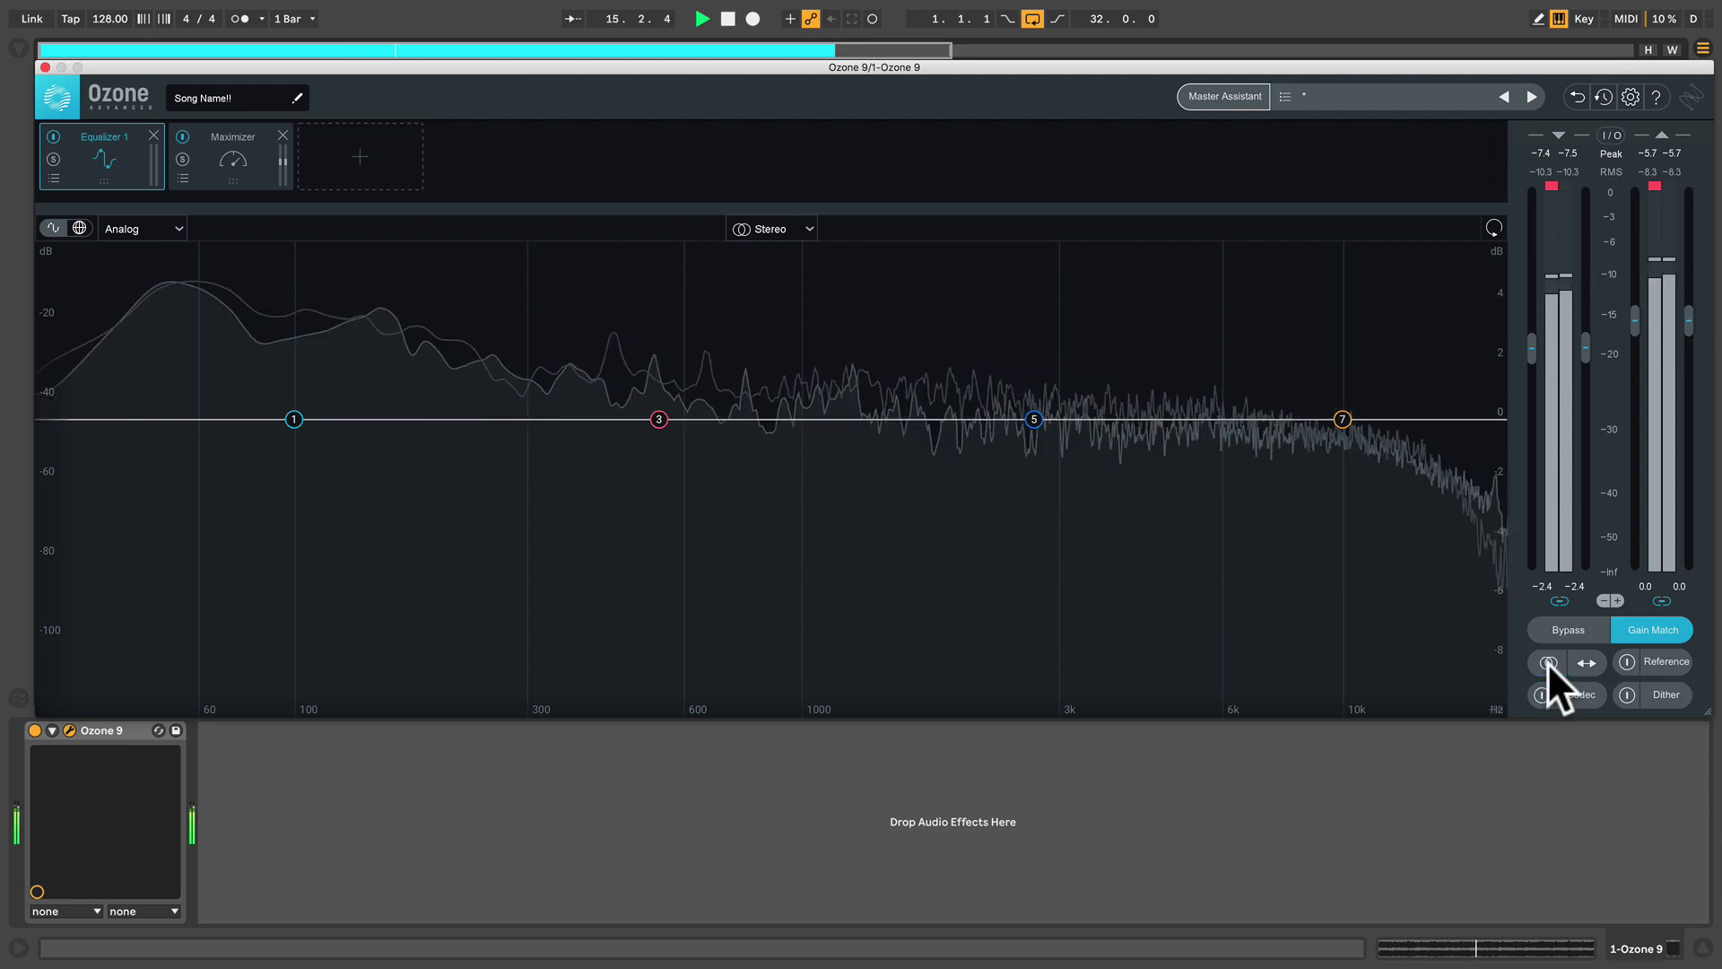
click(1587, 661)
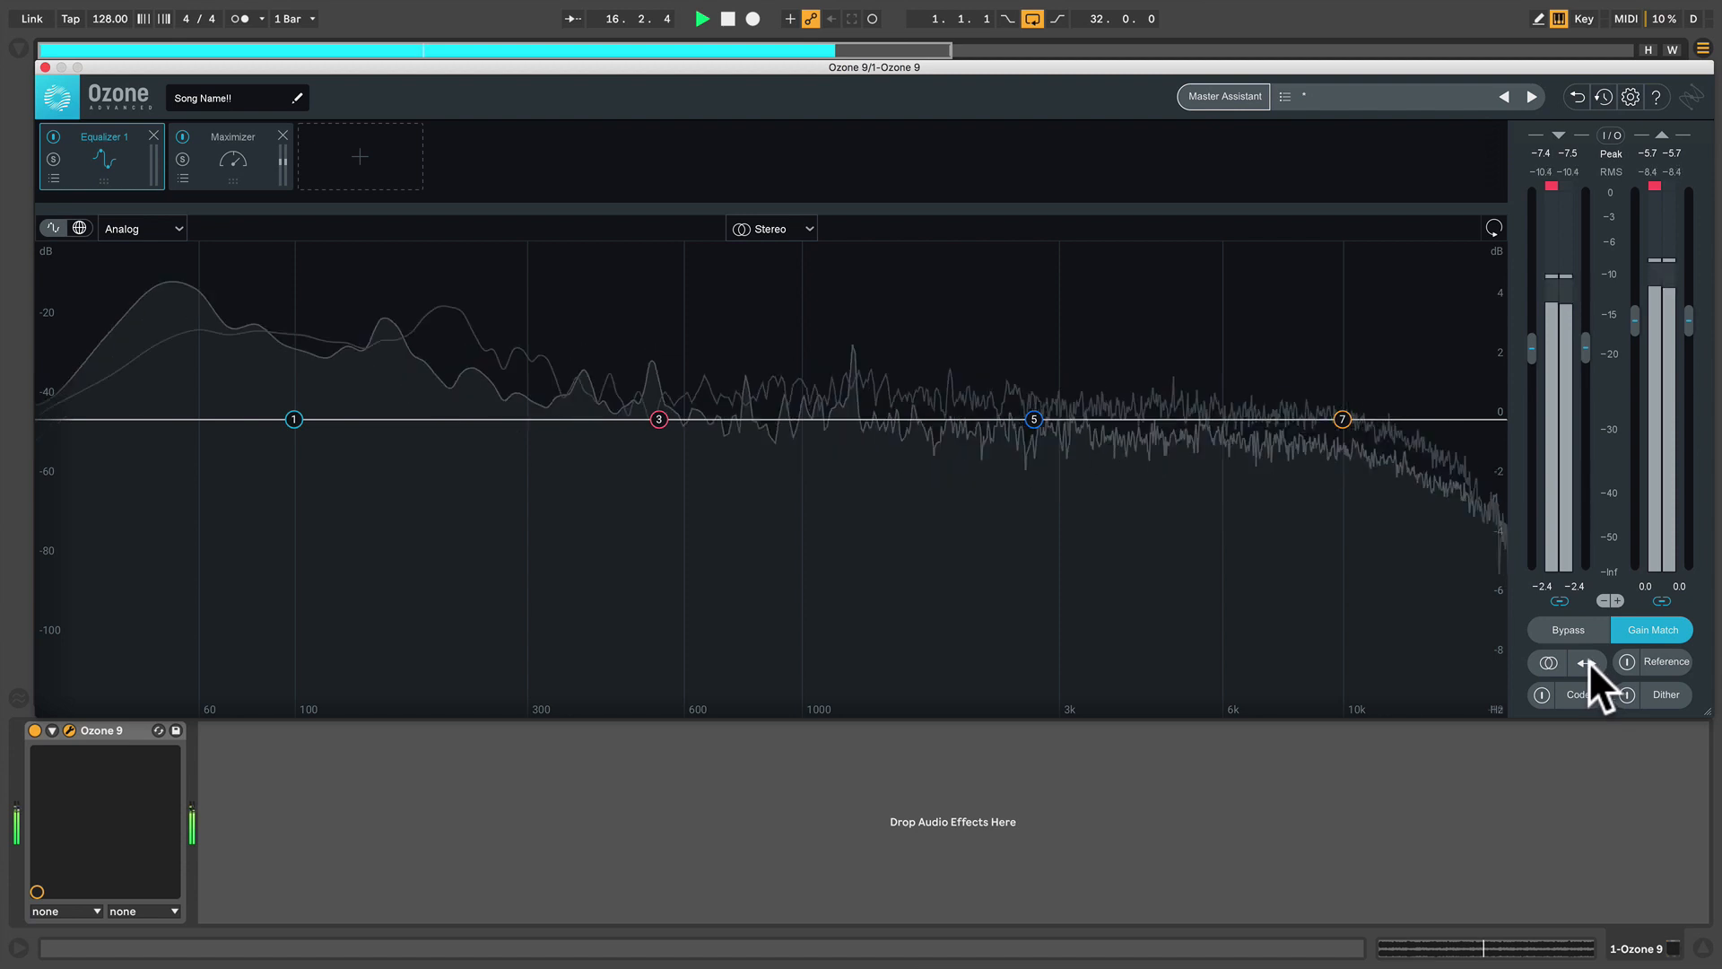
click(1588, 661)
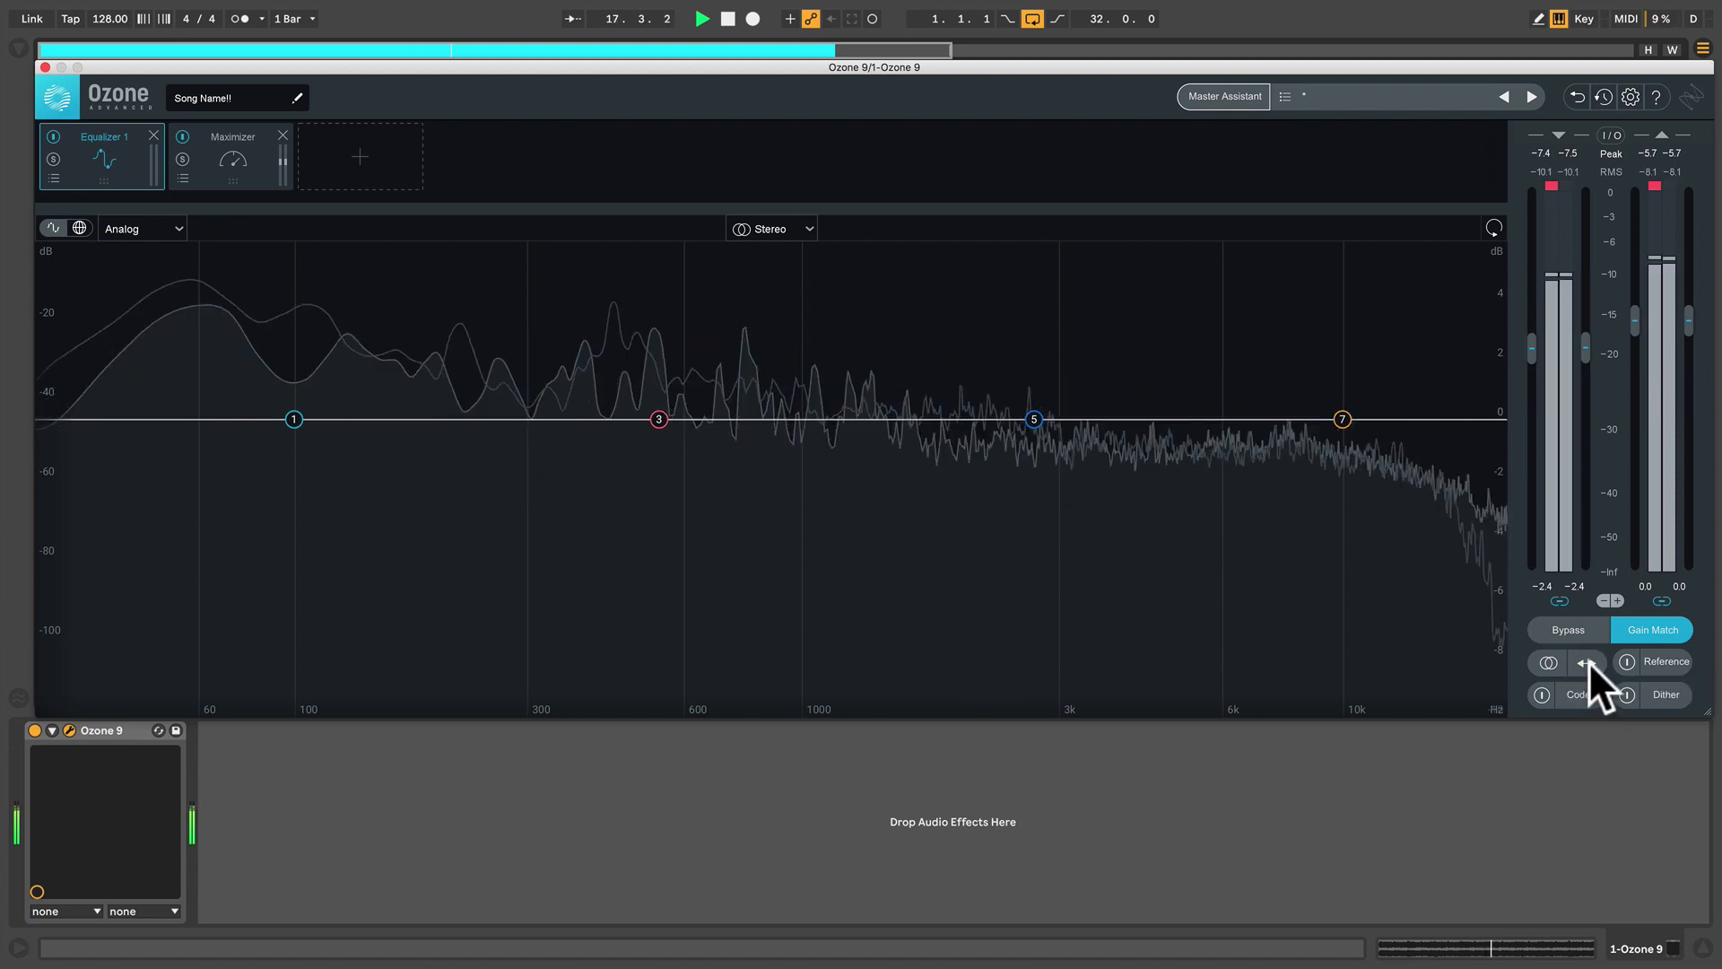
- Audition the track through the 96 kbps MP3 Codec Preview, turning the preview off and closing its settings at the end
click(1576, 695)
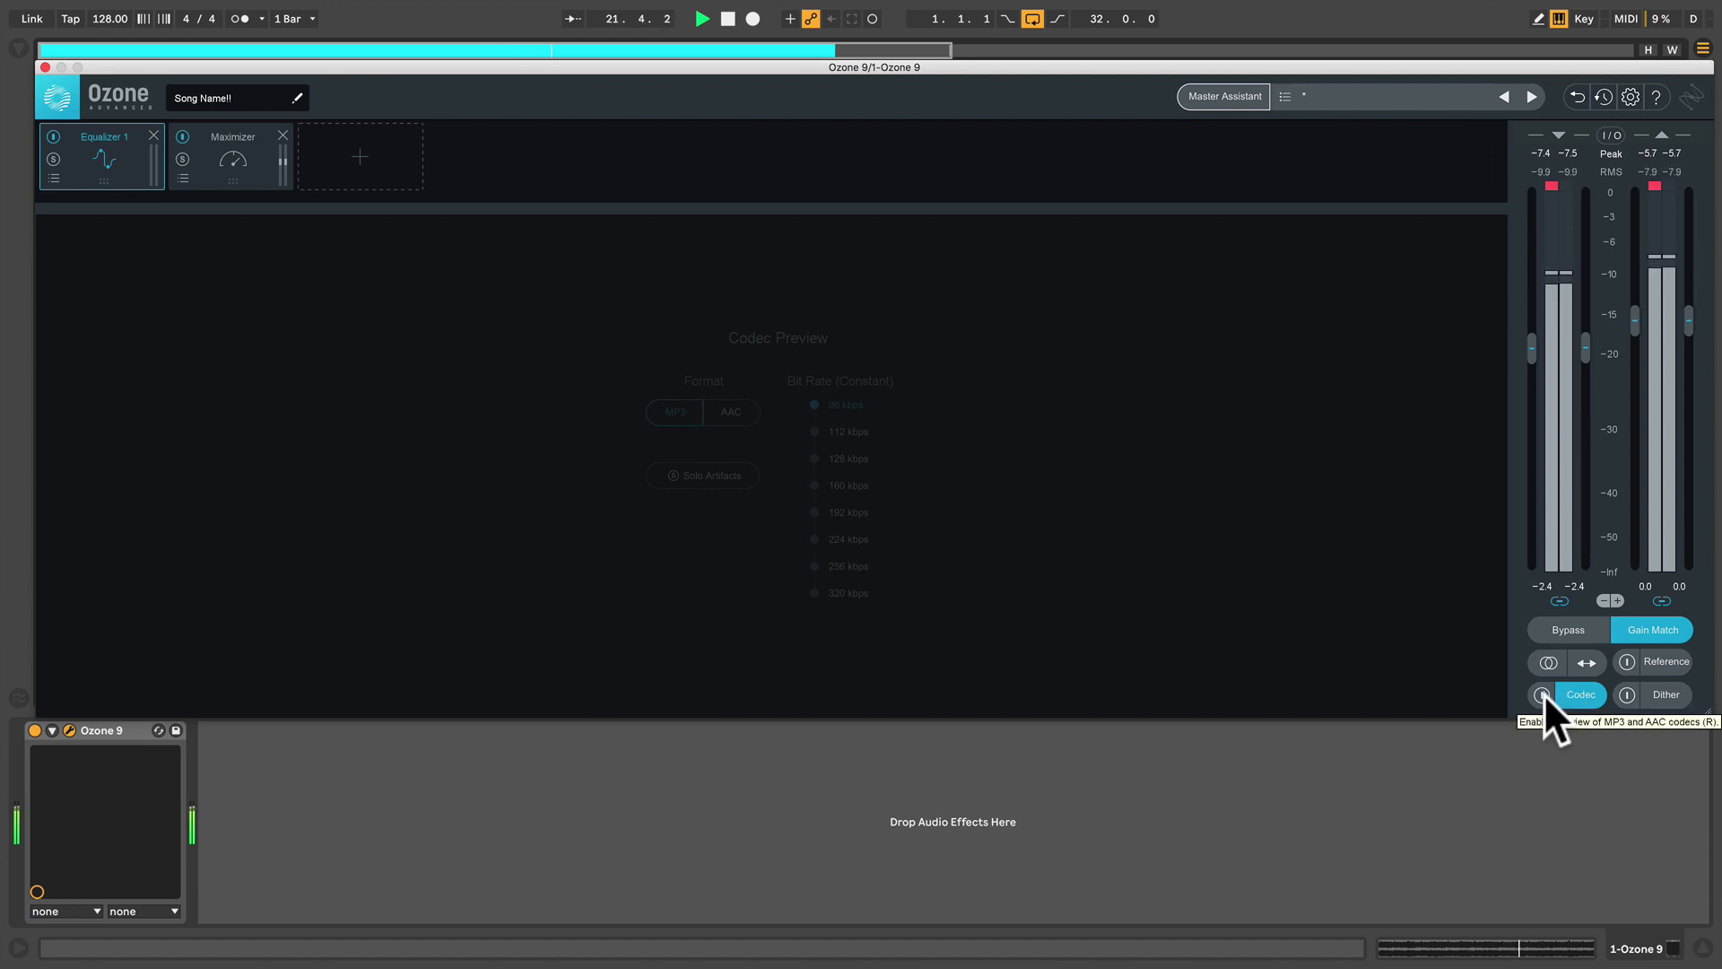
click(1543, 694)
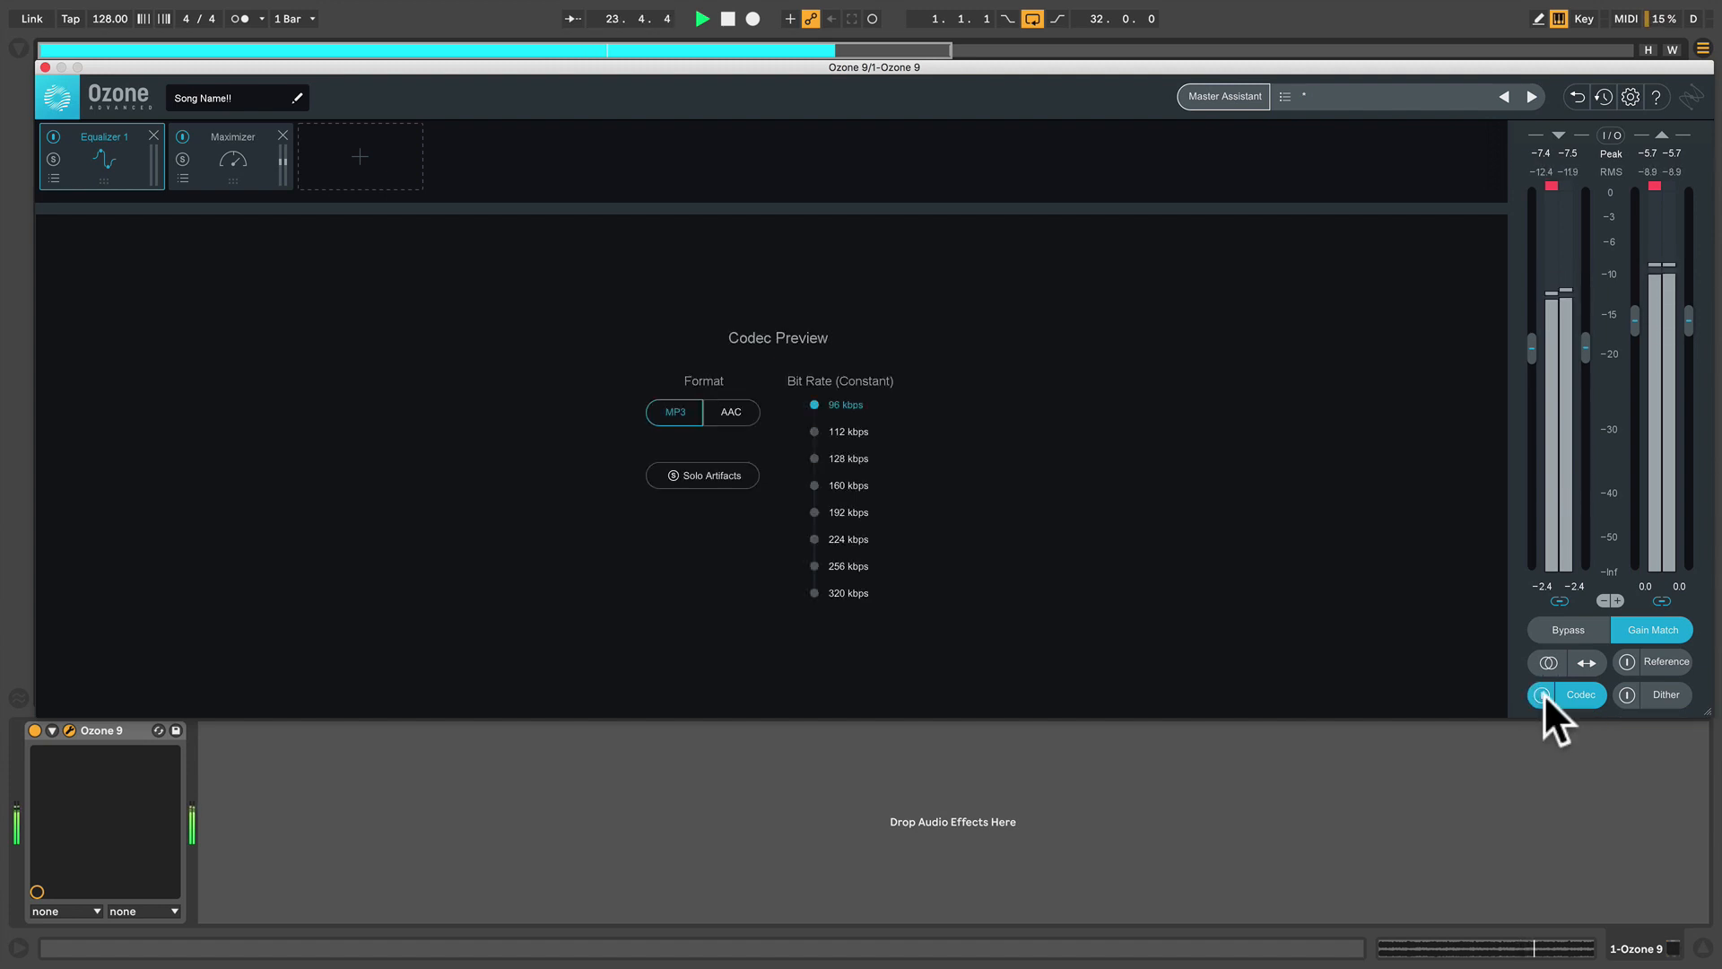
click(1543, 693)
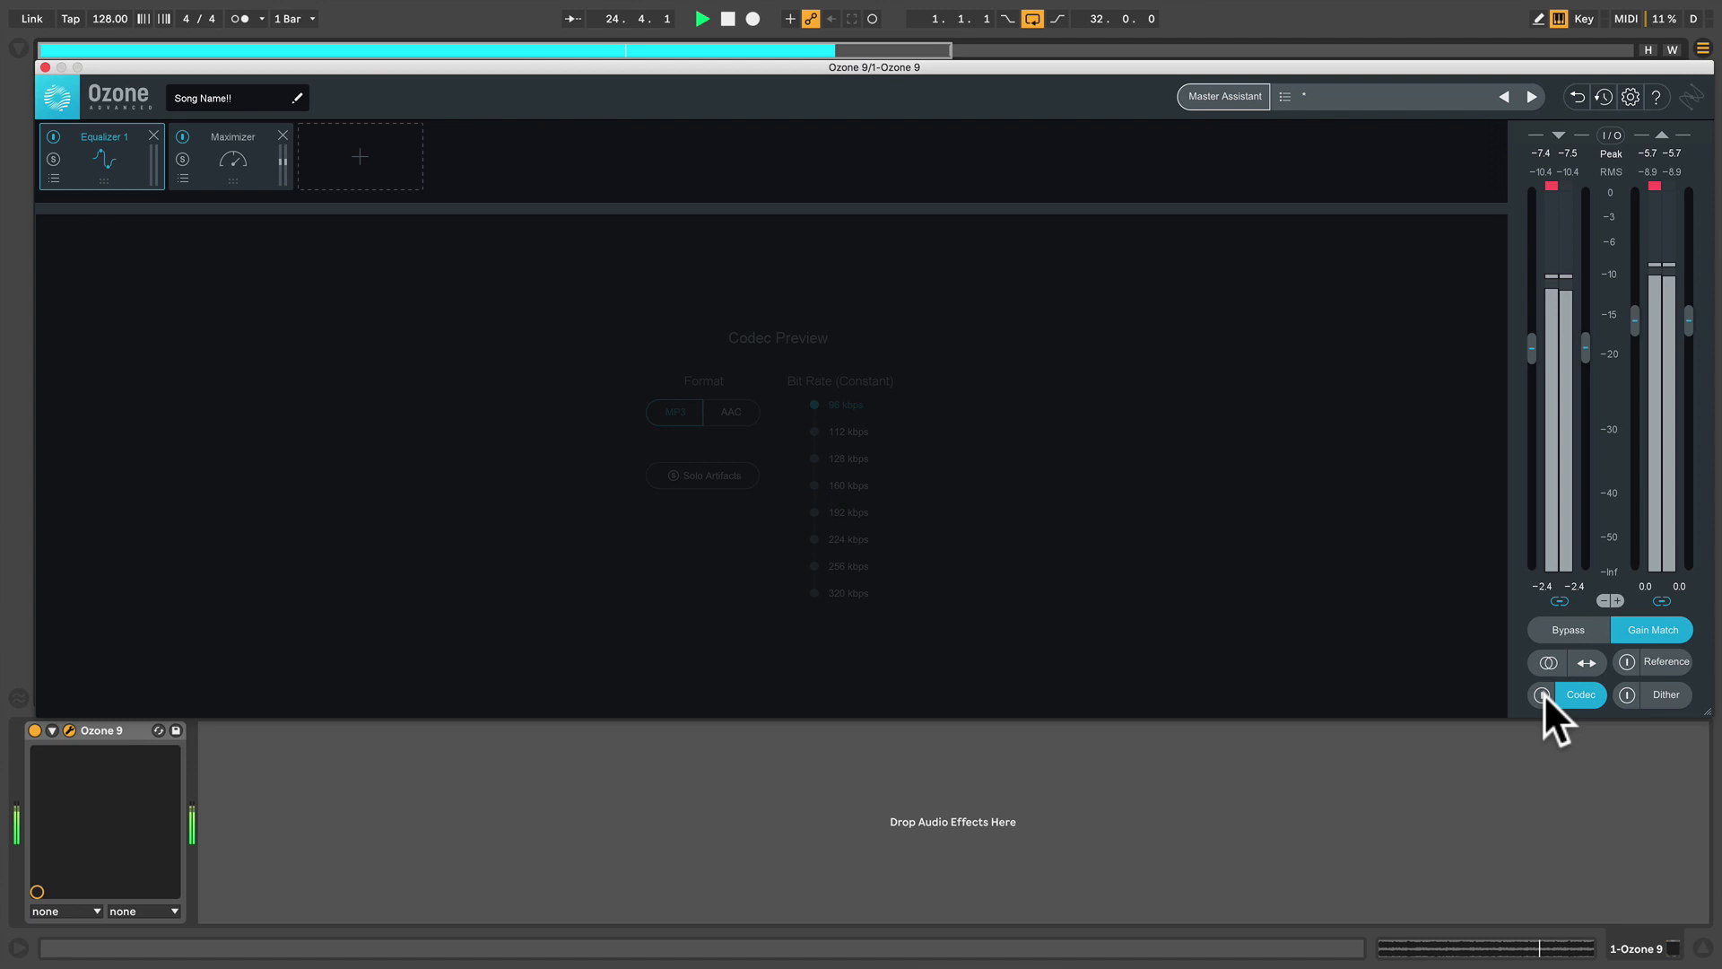
click(1591, 693)
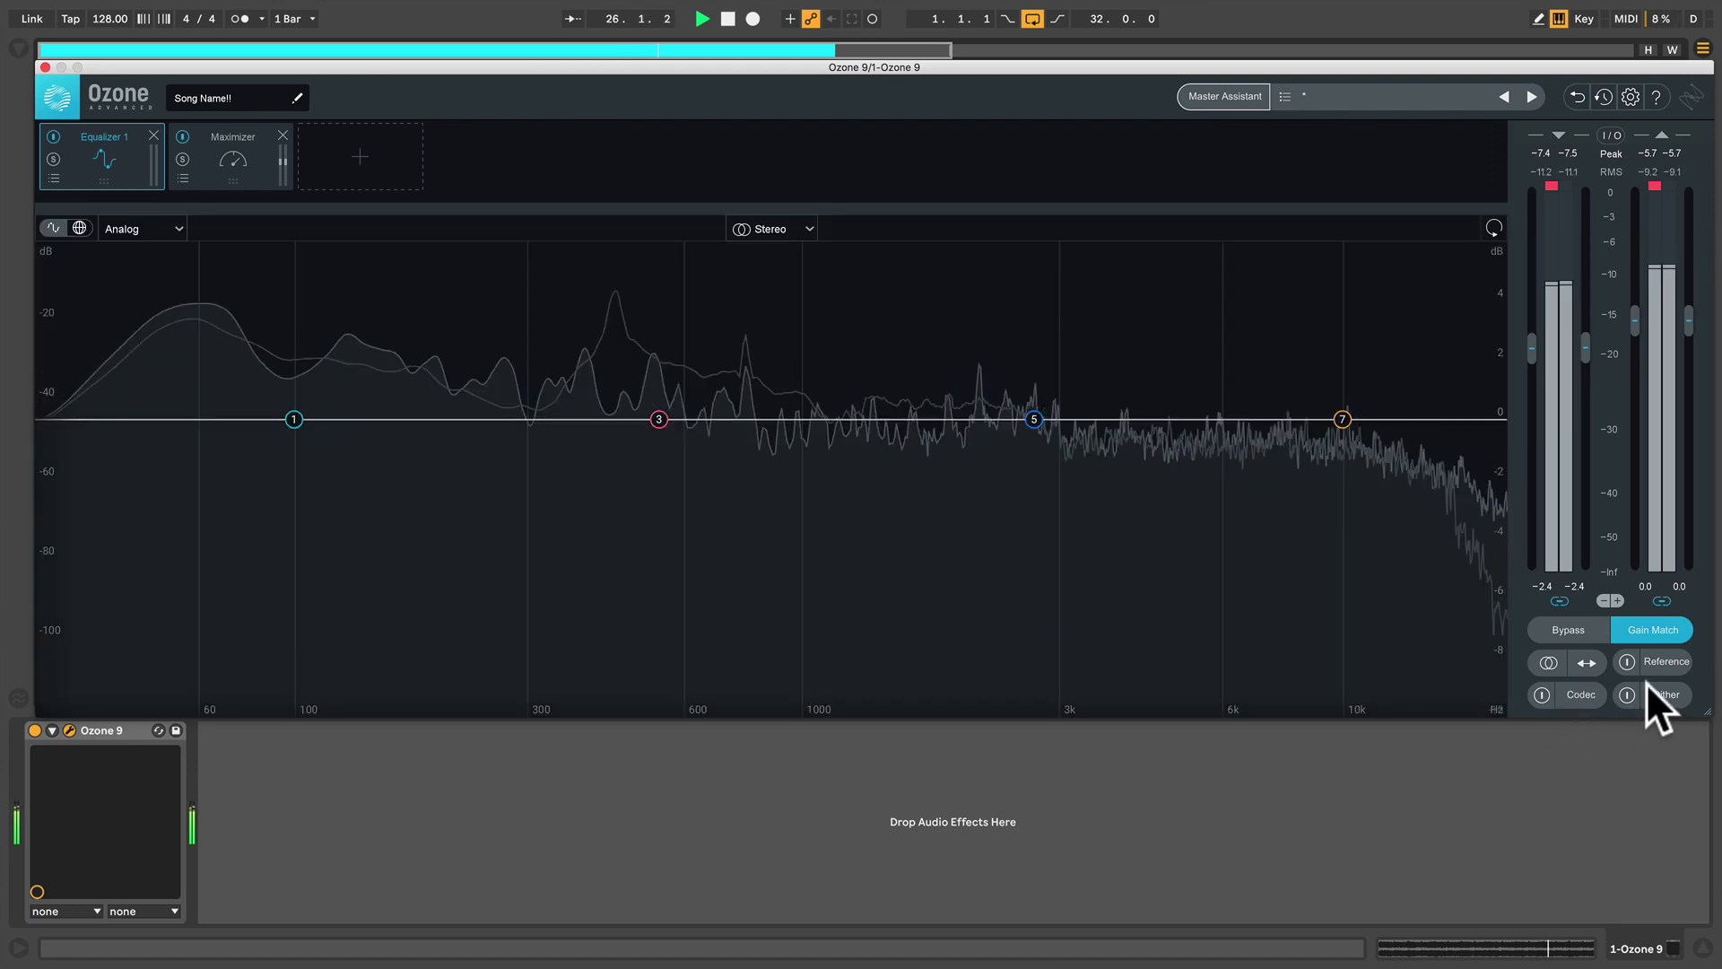
- Compare the track with the Ref Track.wav reference by switching reference A/B on and off, and close the reference view
click(1654, 661)
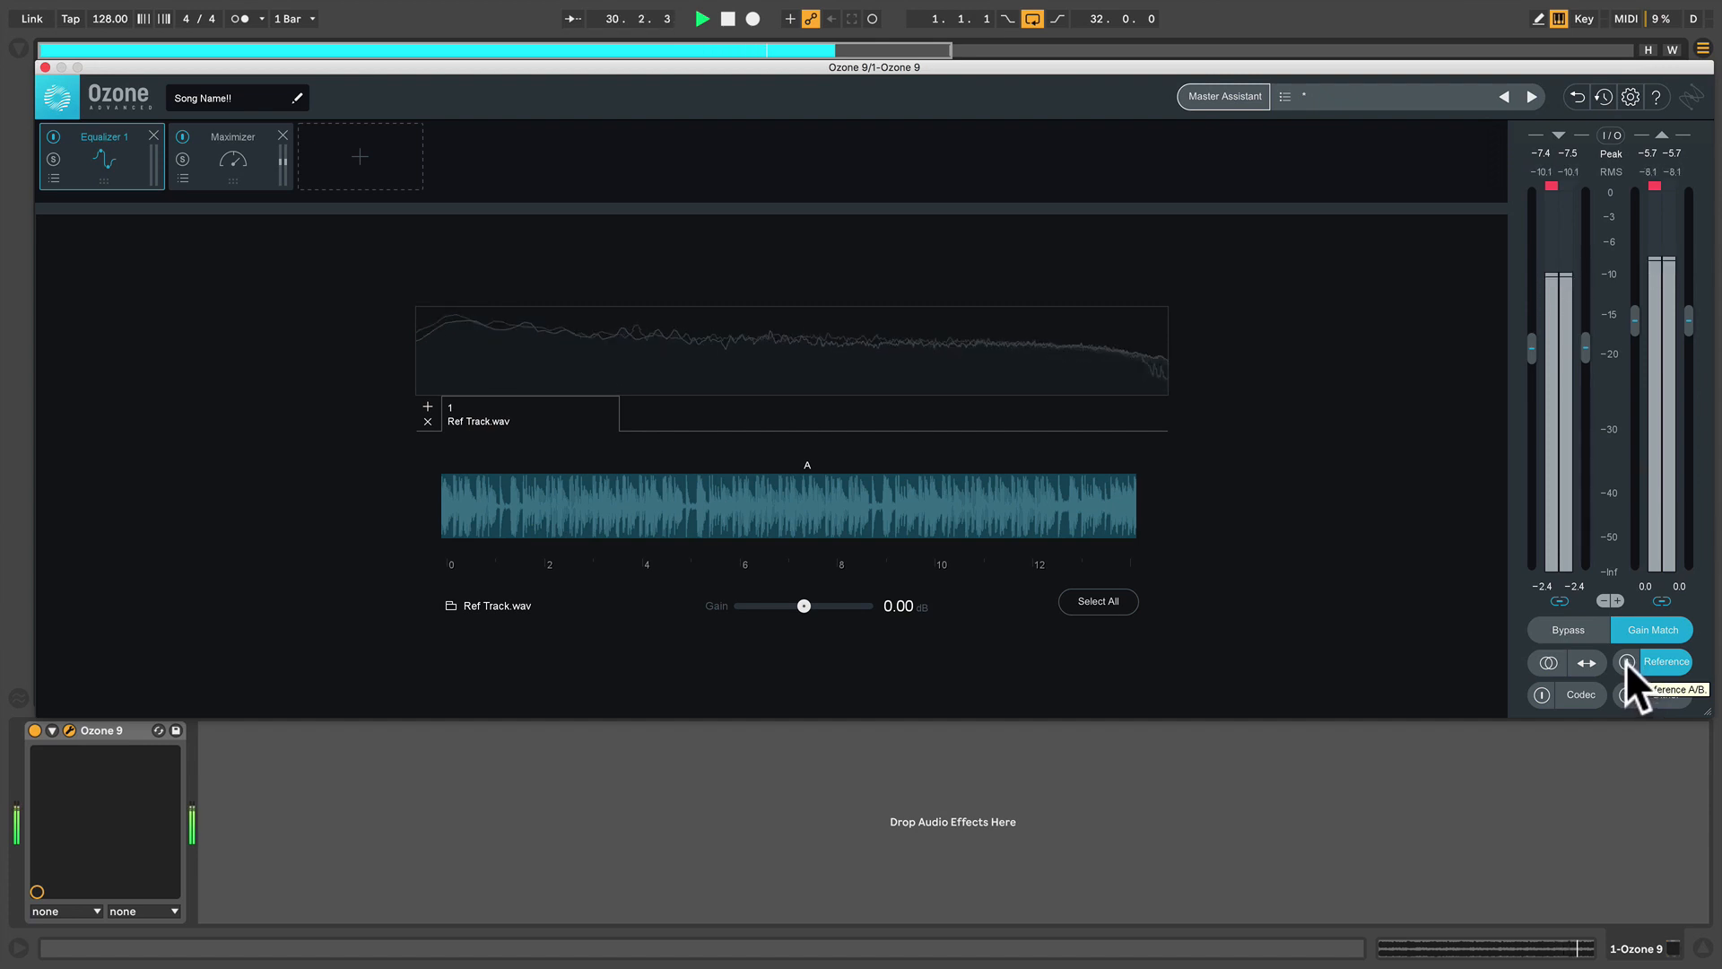
click(1625, 660)
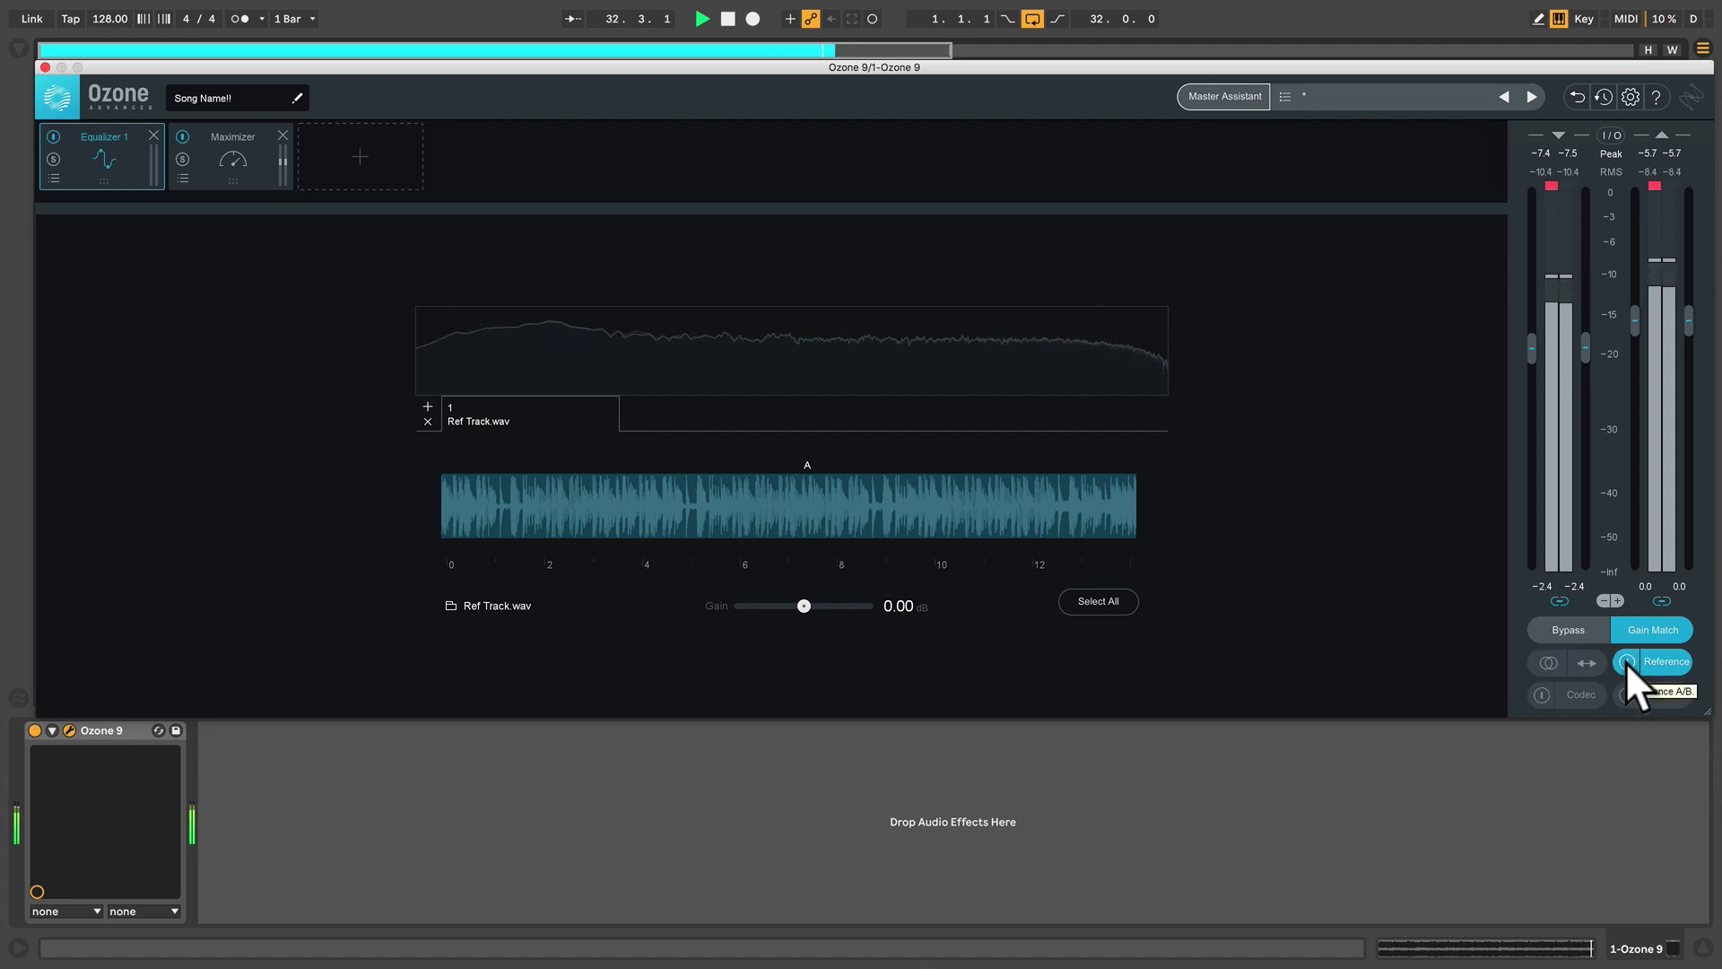
click(1625, 660)
click(1627, 661)
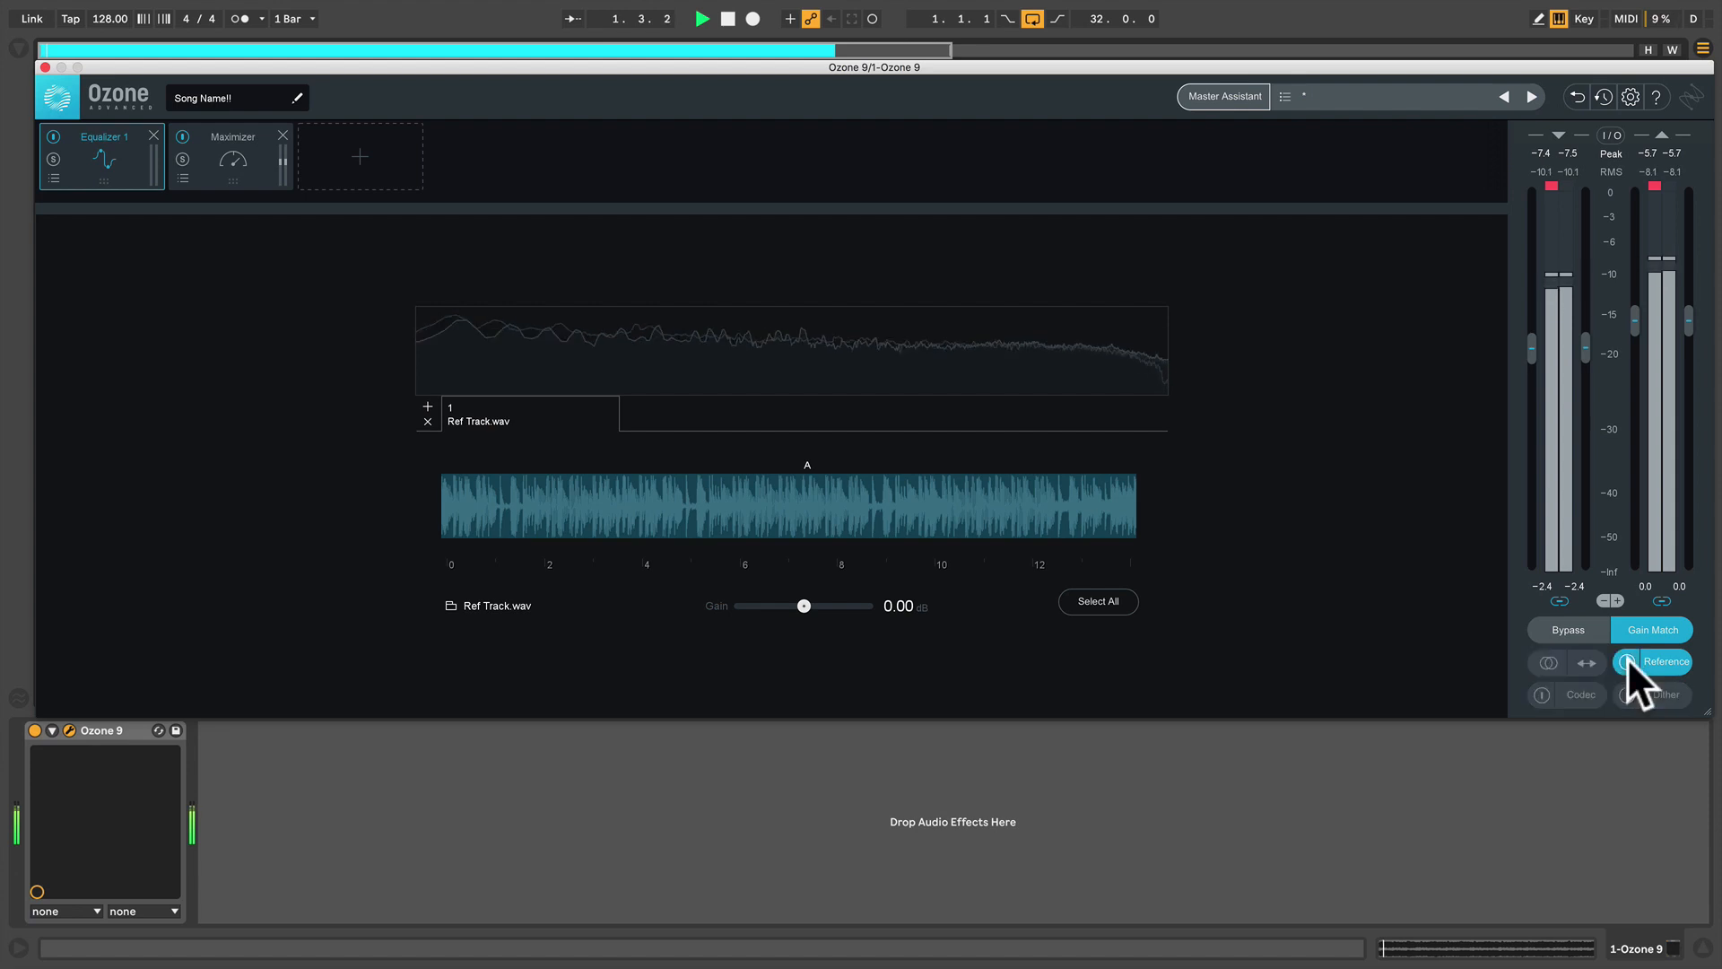
click(1627, 661)
click(1657, 658)
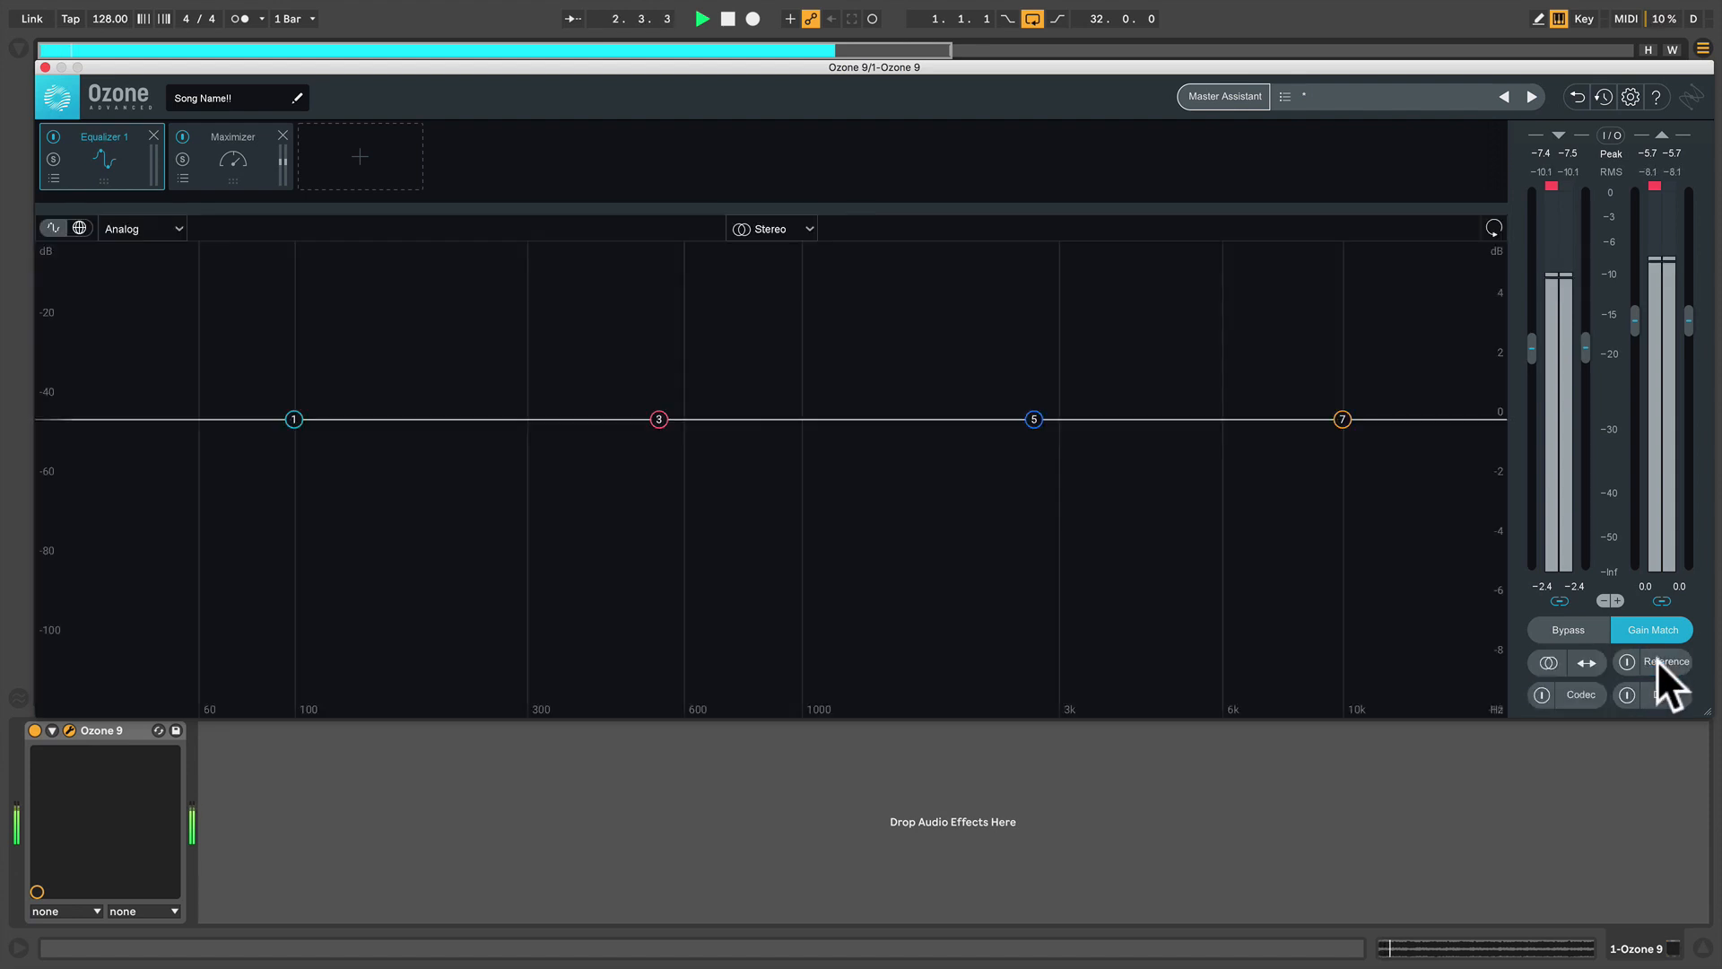
- Examine the MBIT+ Dither module's bit depth, dither amount and noise shaping options
click(1661, 694)
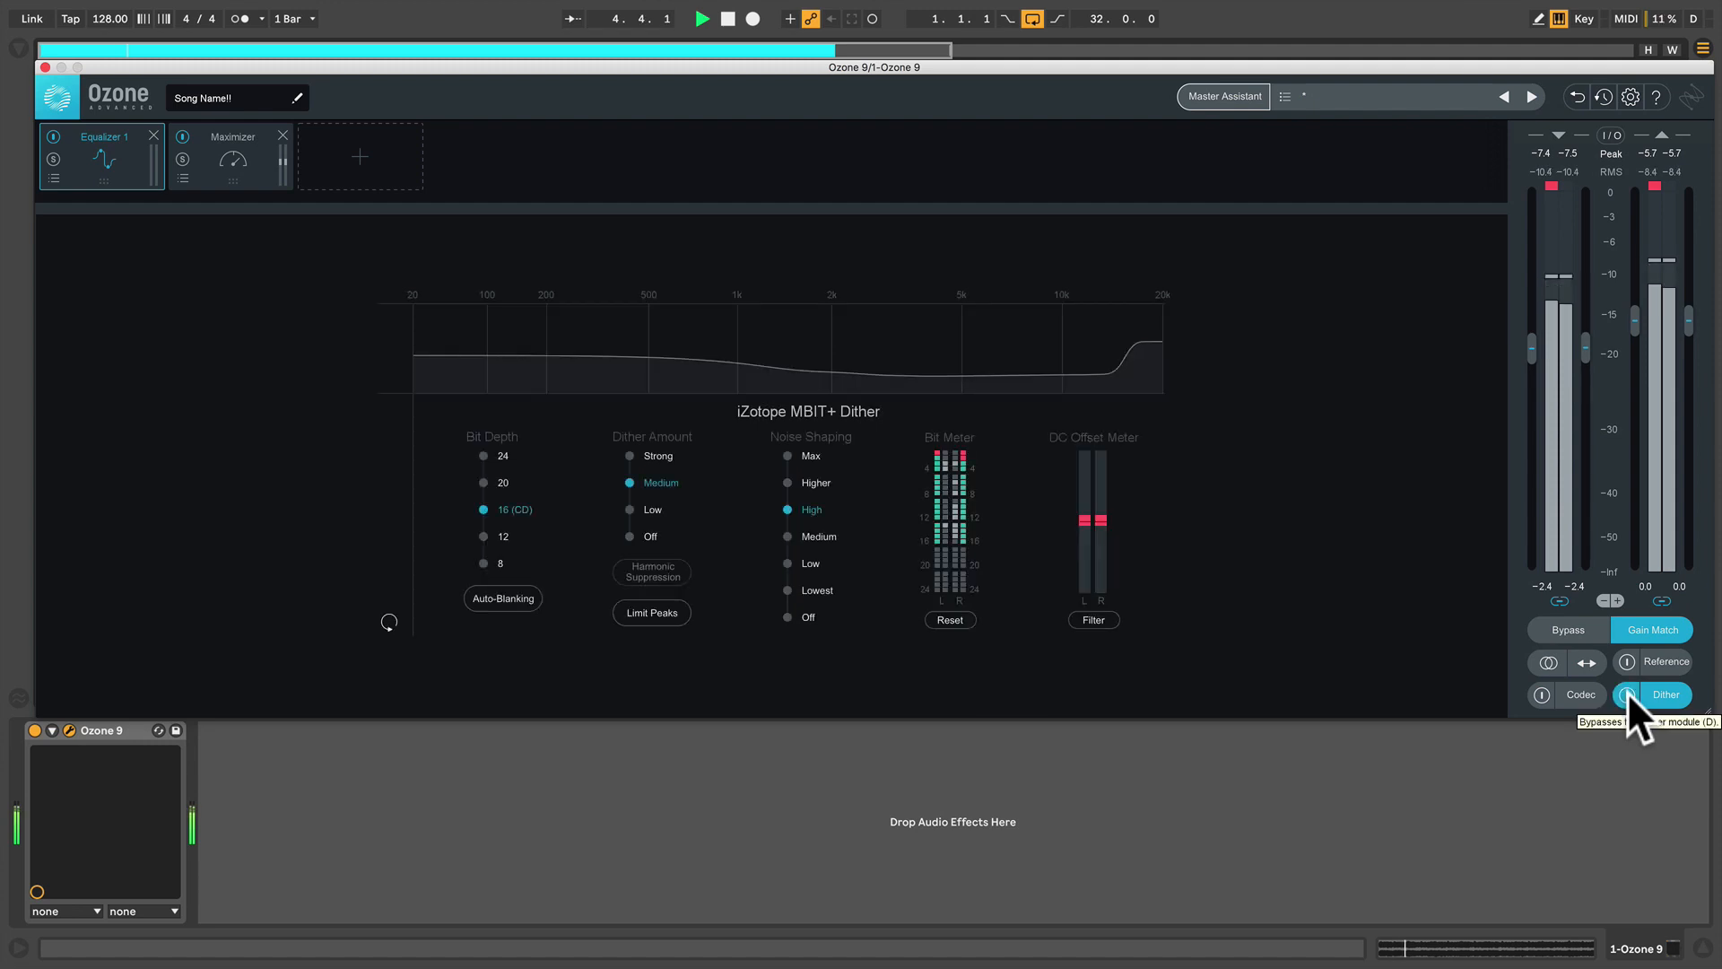
click(1627, 692)
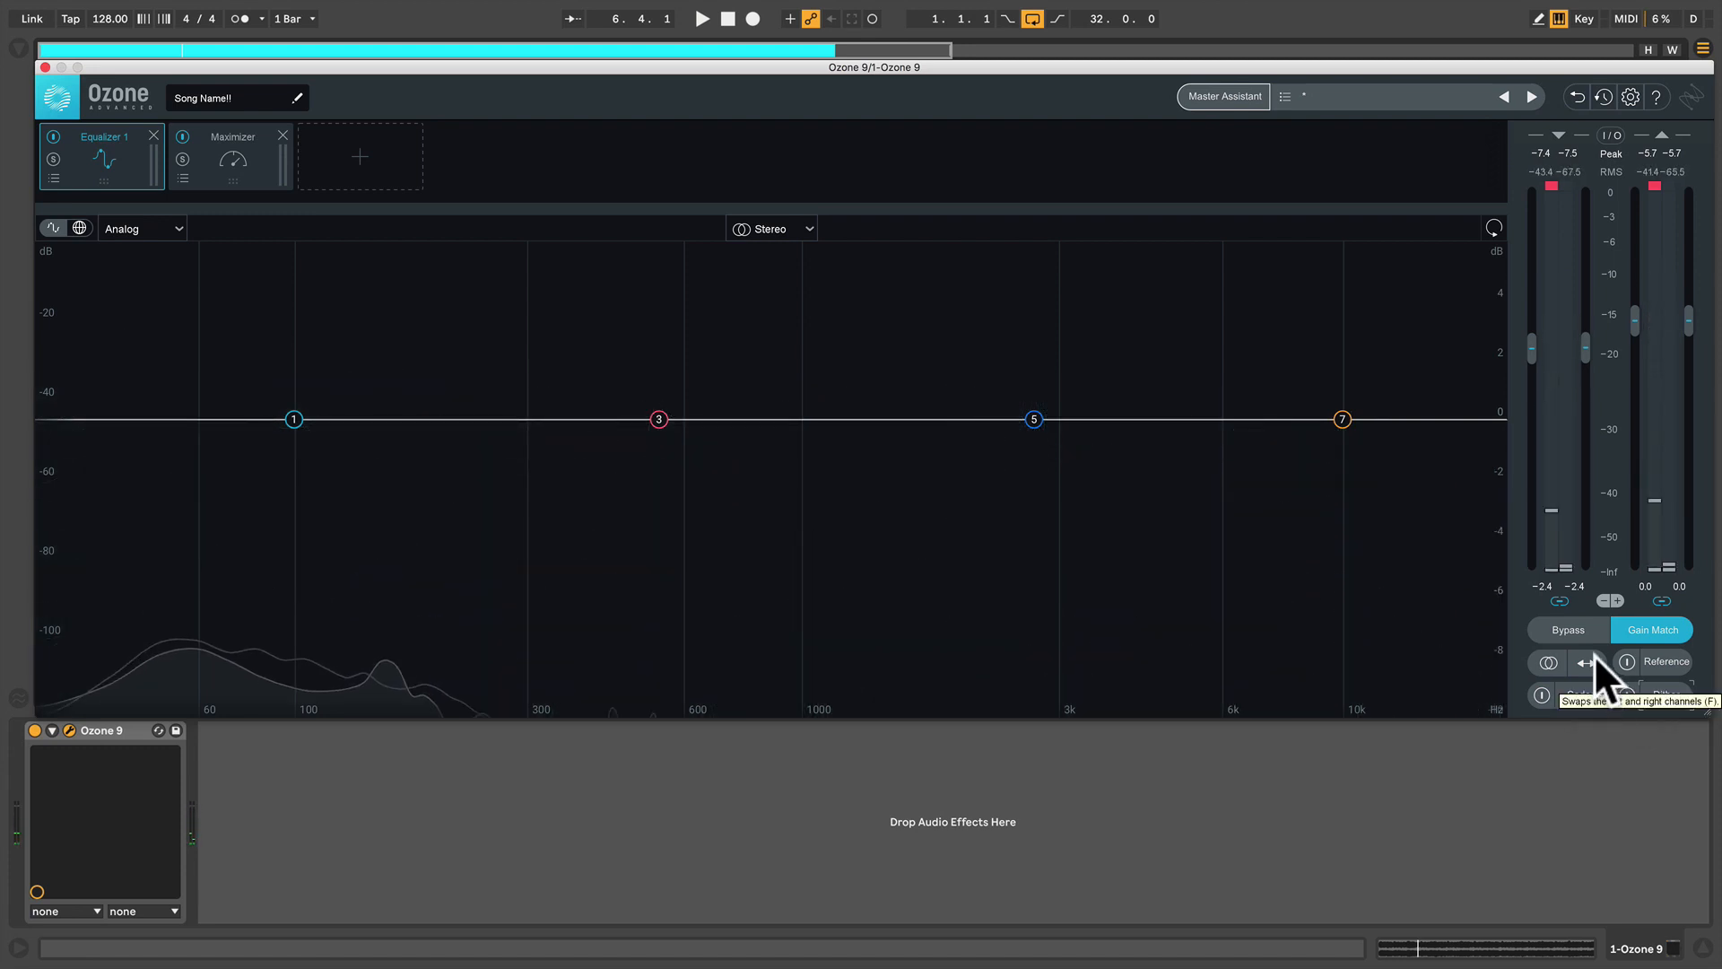
- Listen to the track with all Ozone processing bypassed and stop playback
click(1568, 630)
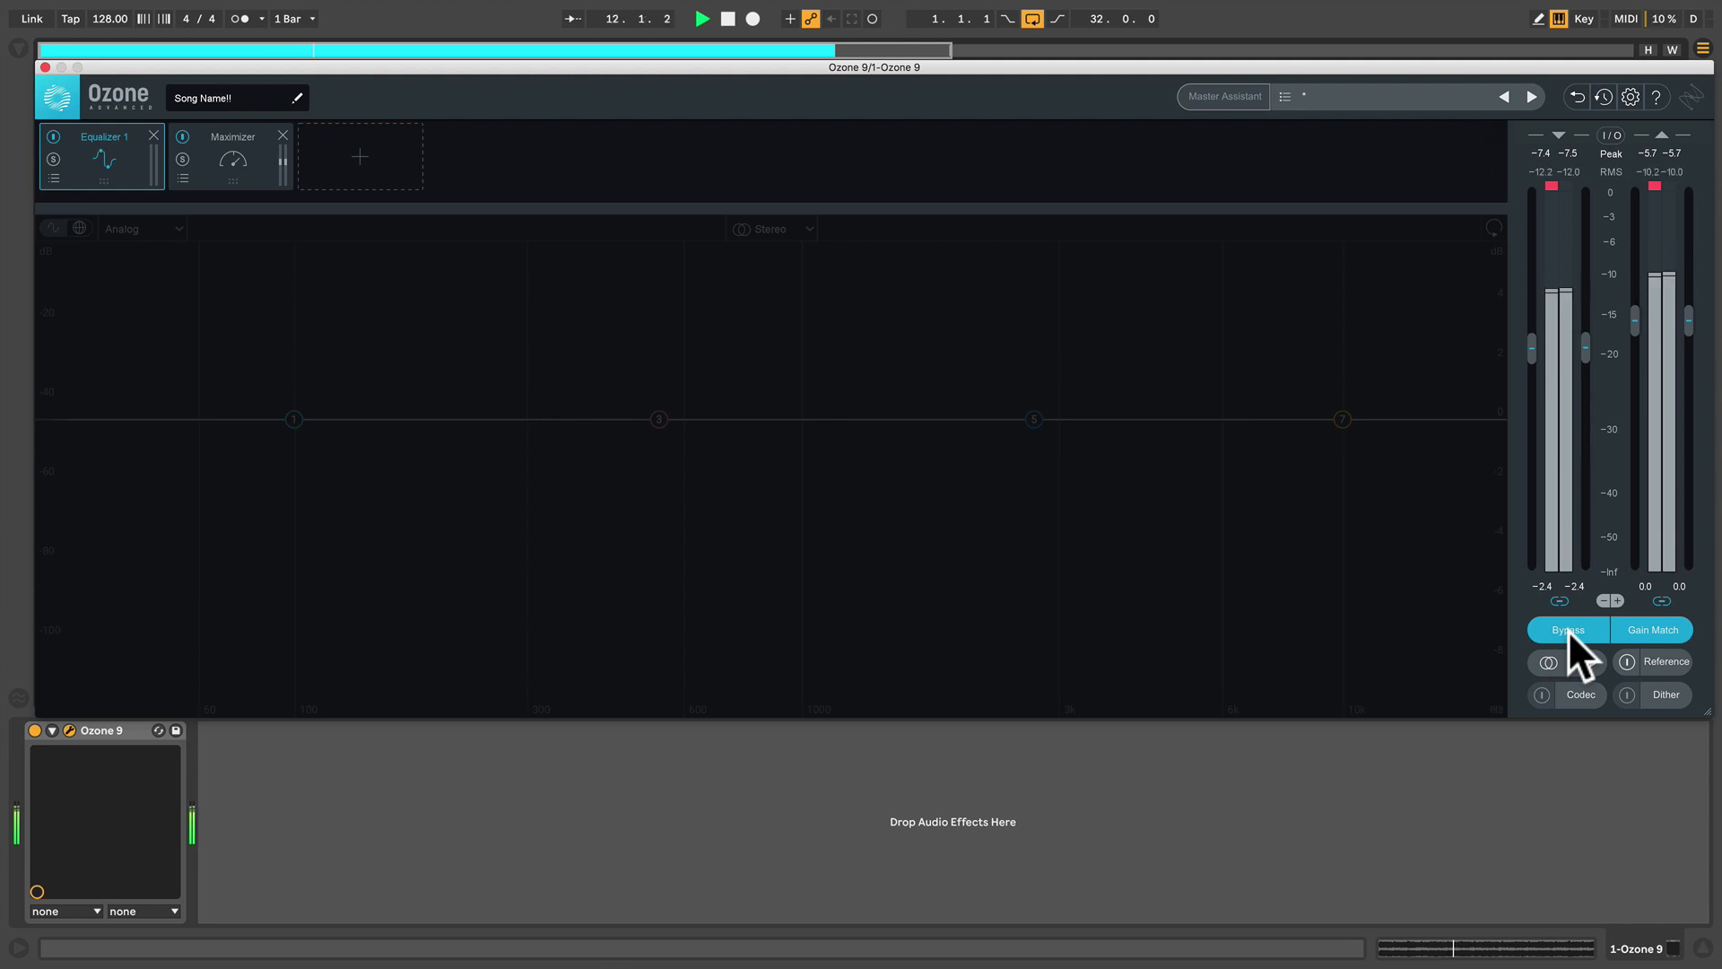
key(space)
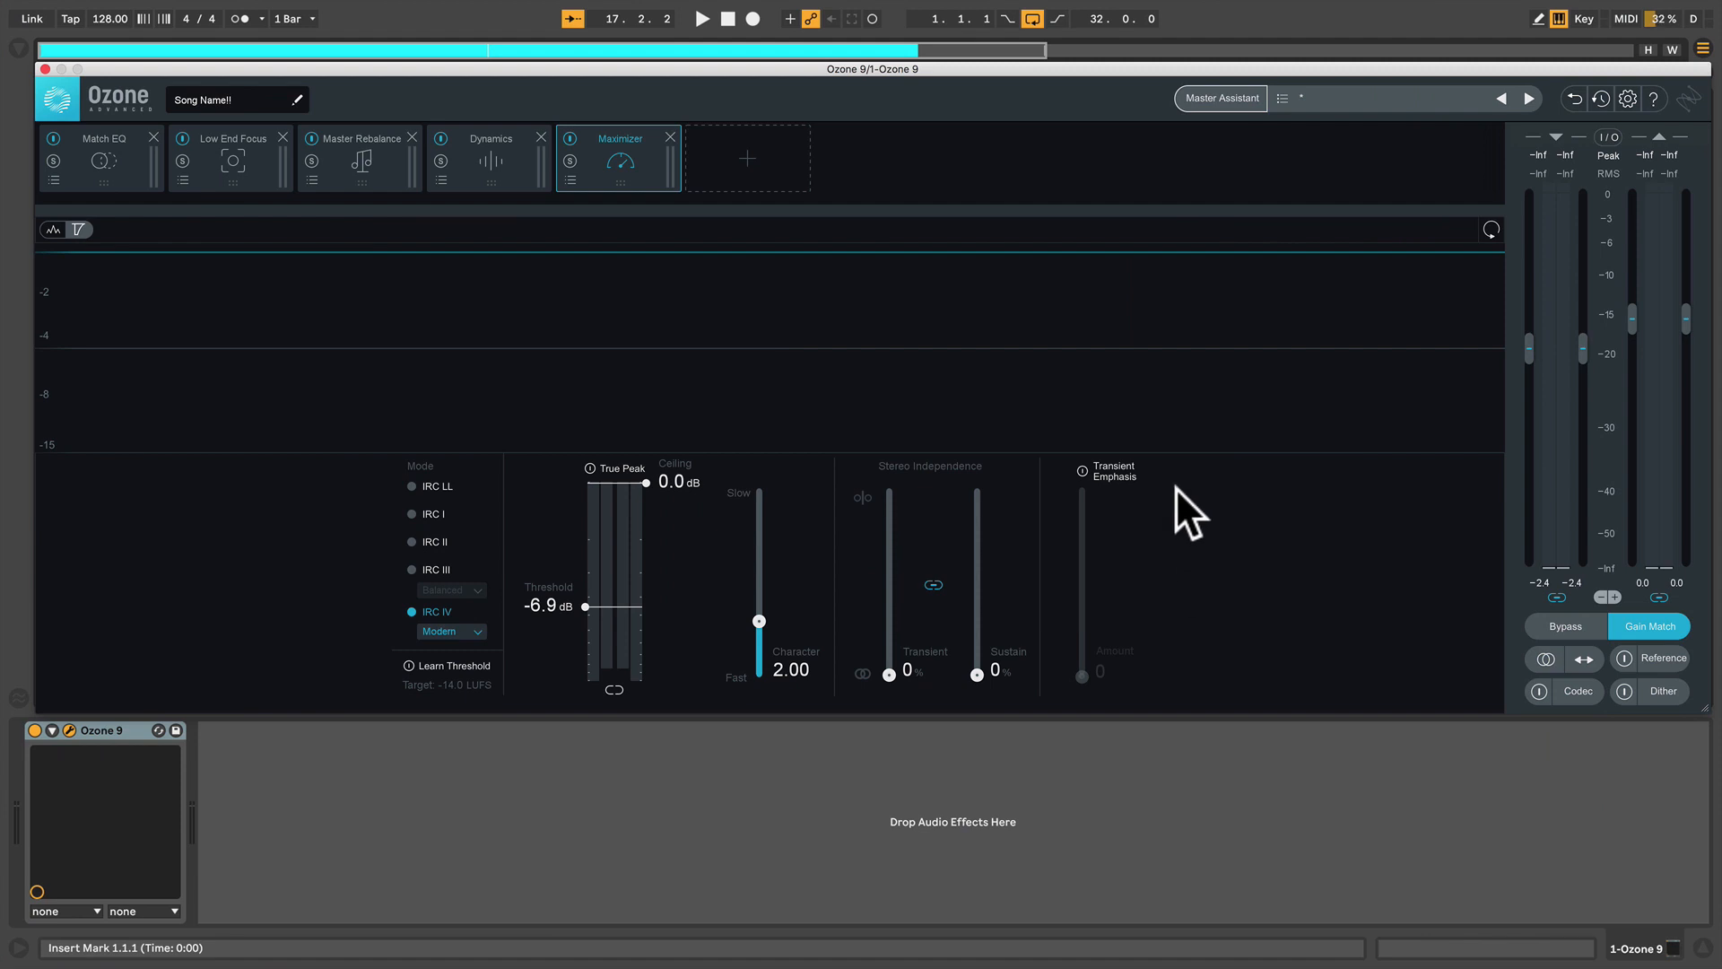
- Set up Master Assistant with Vintage modules, manual loudness at Medium intensity and the Streaming destination, and proceed to the audio analysis
click(1191, 102)
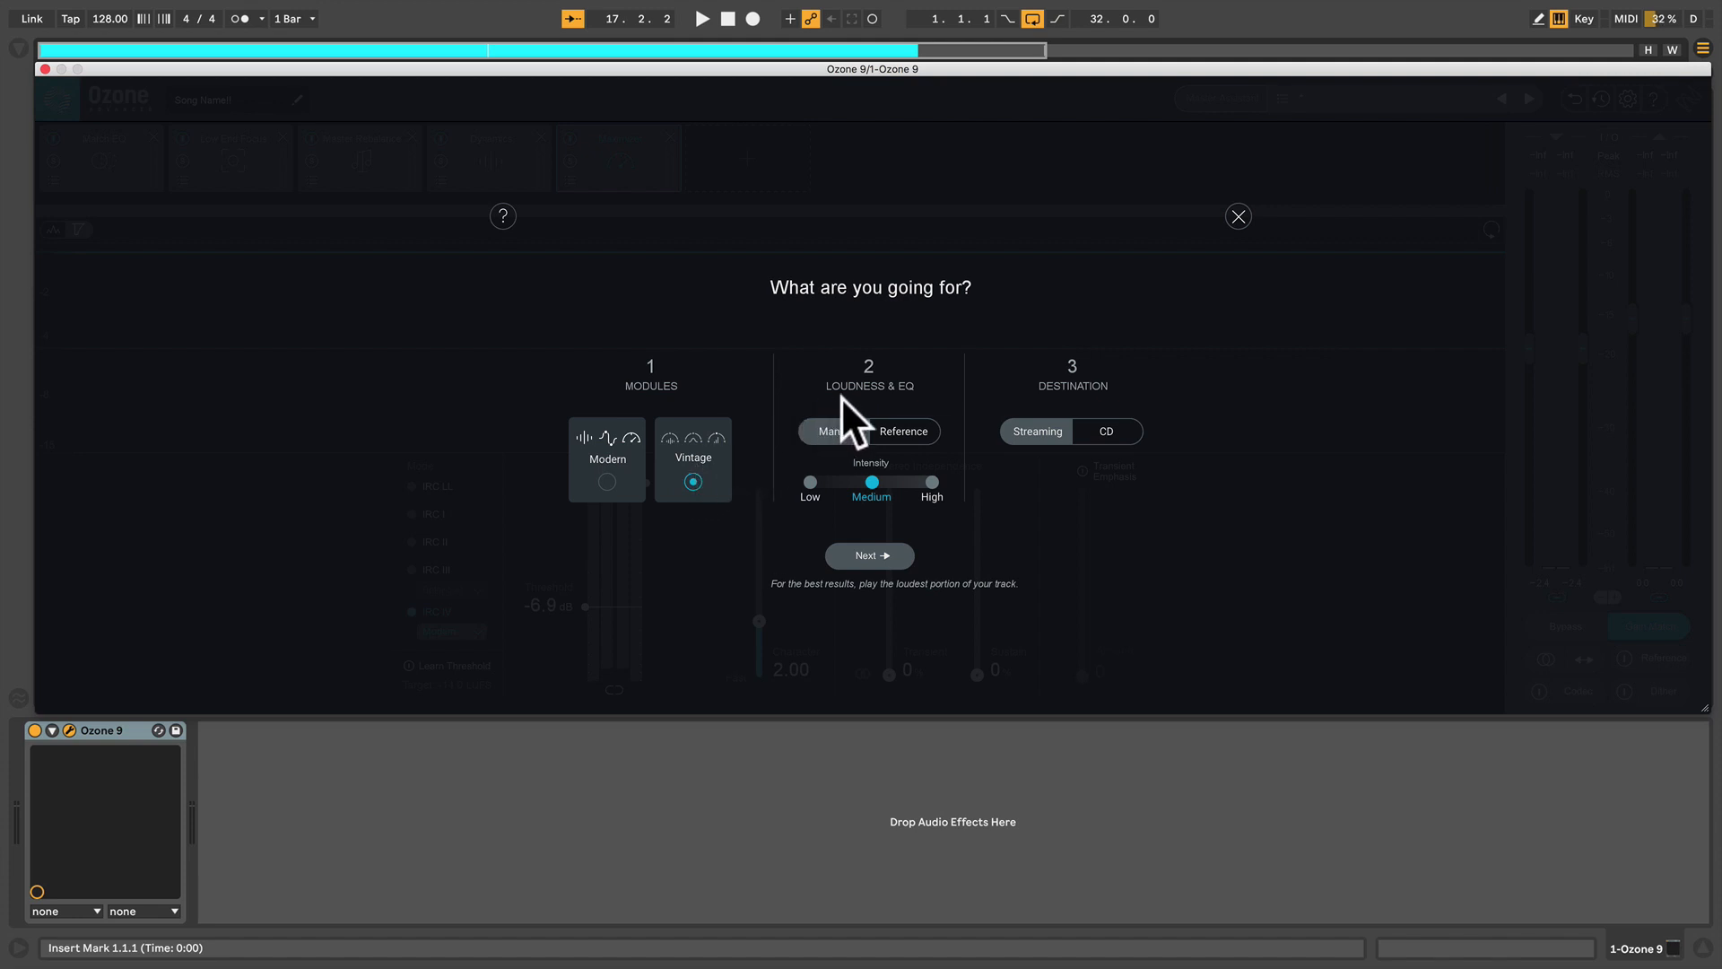
click(888, 429)
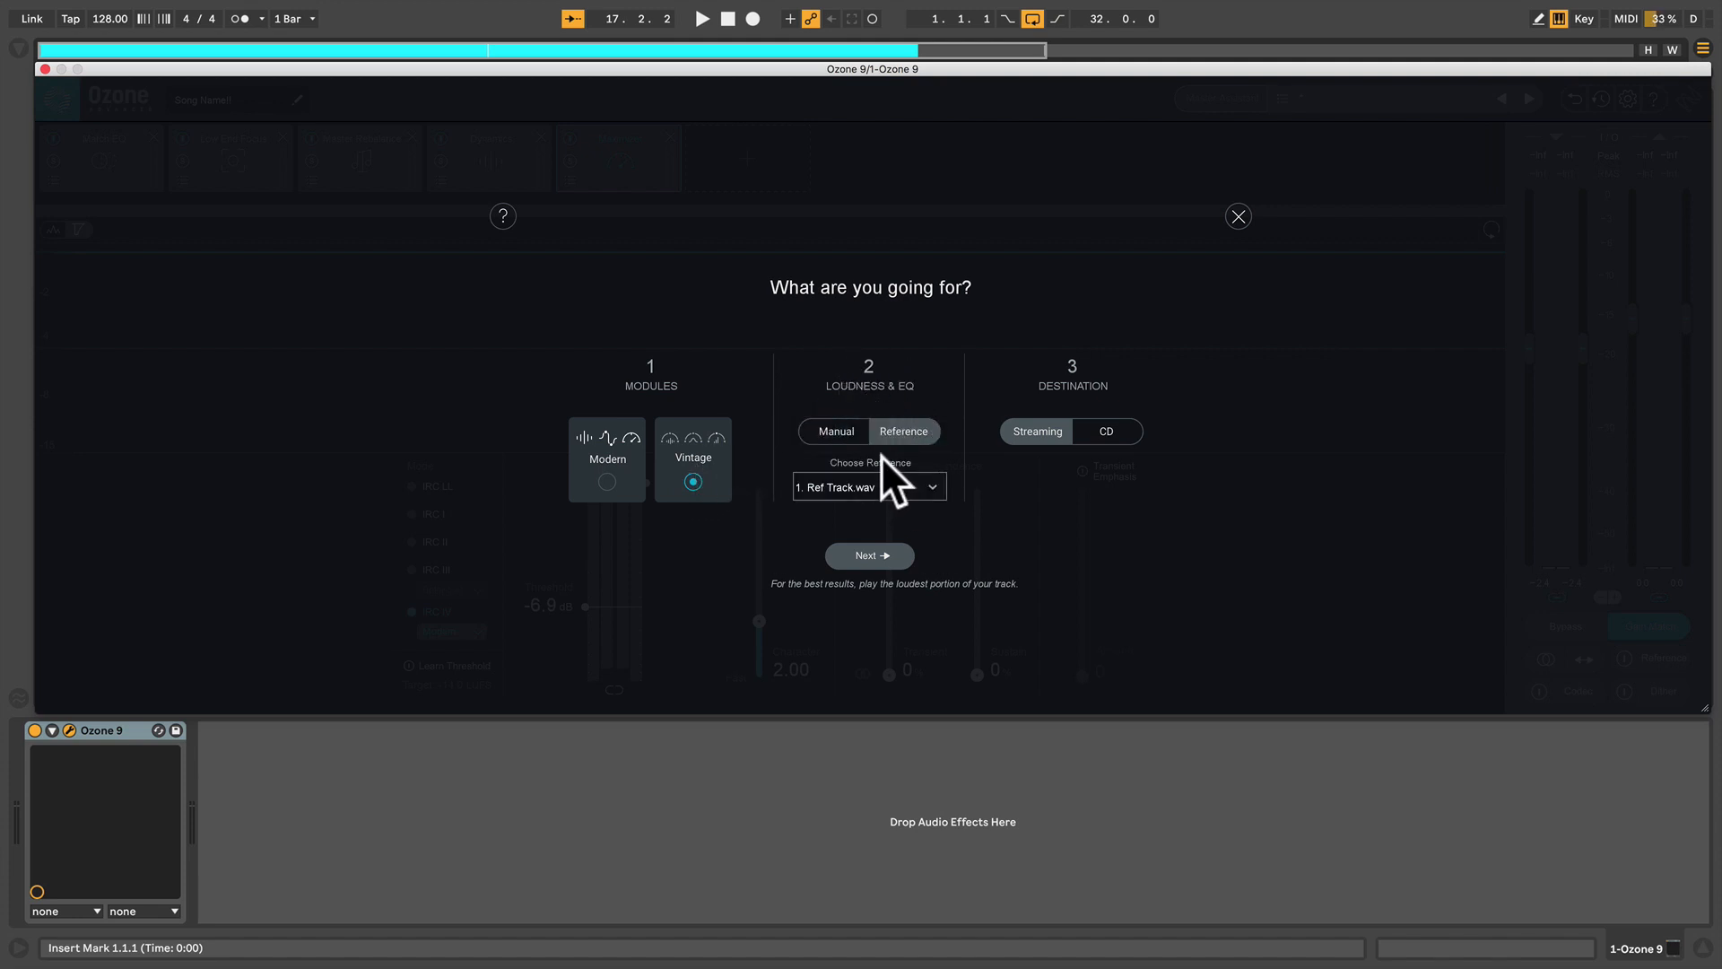
click(845, 432)
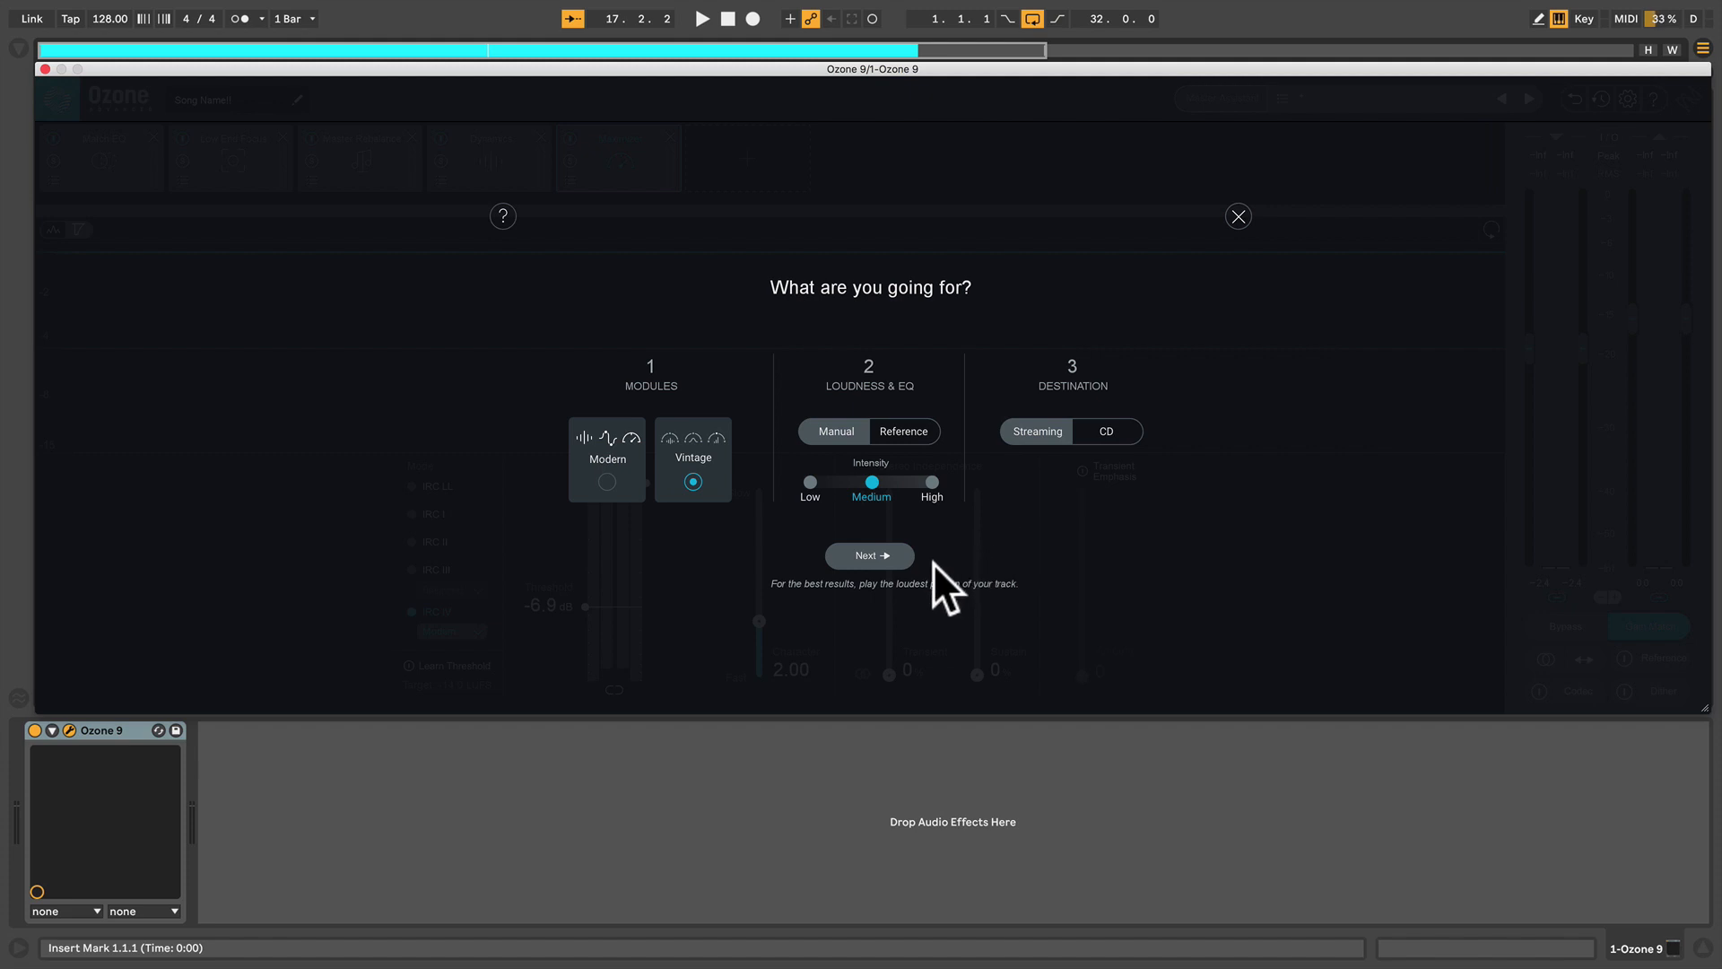
click(888, 555)
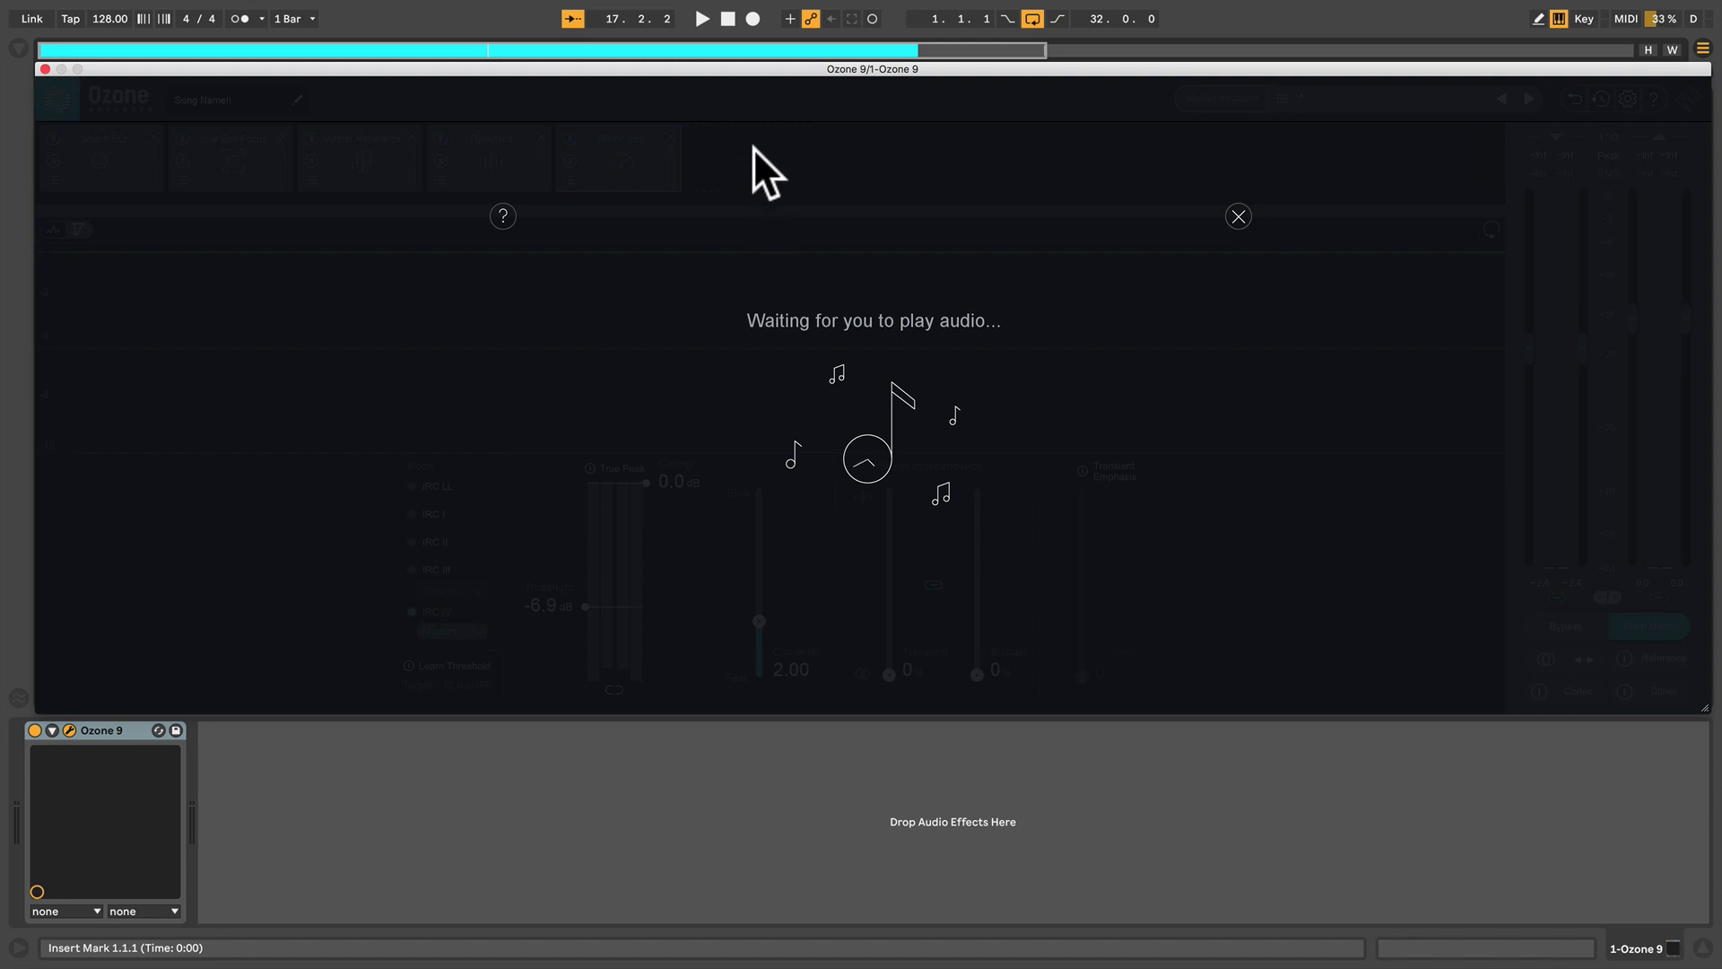
- Play the track for Master Assistant to analyze, stop playback and accept the suggested mastering chain
click(727, 18)
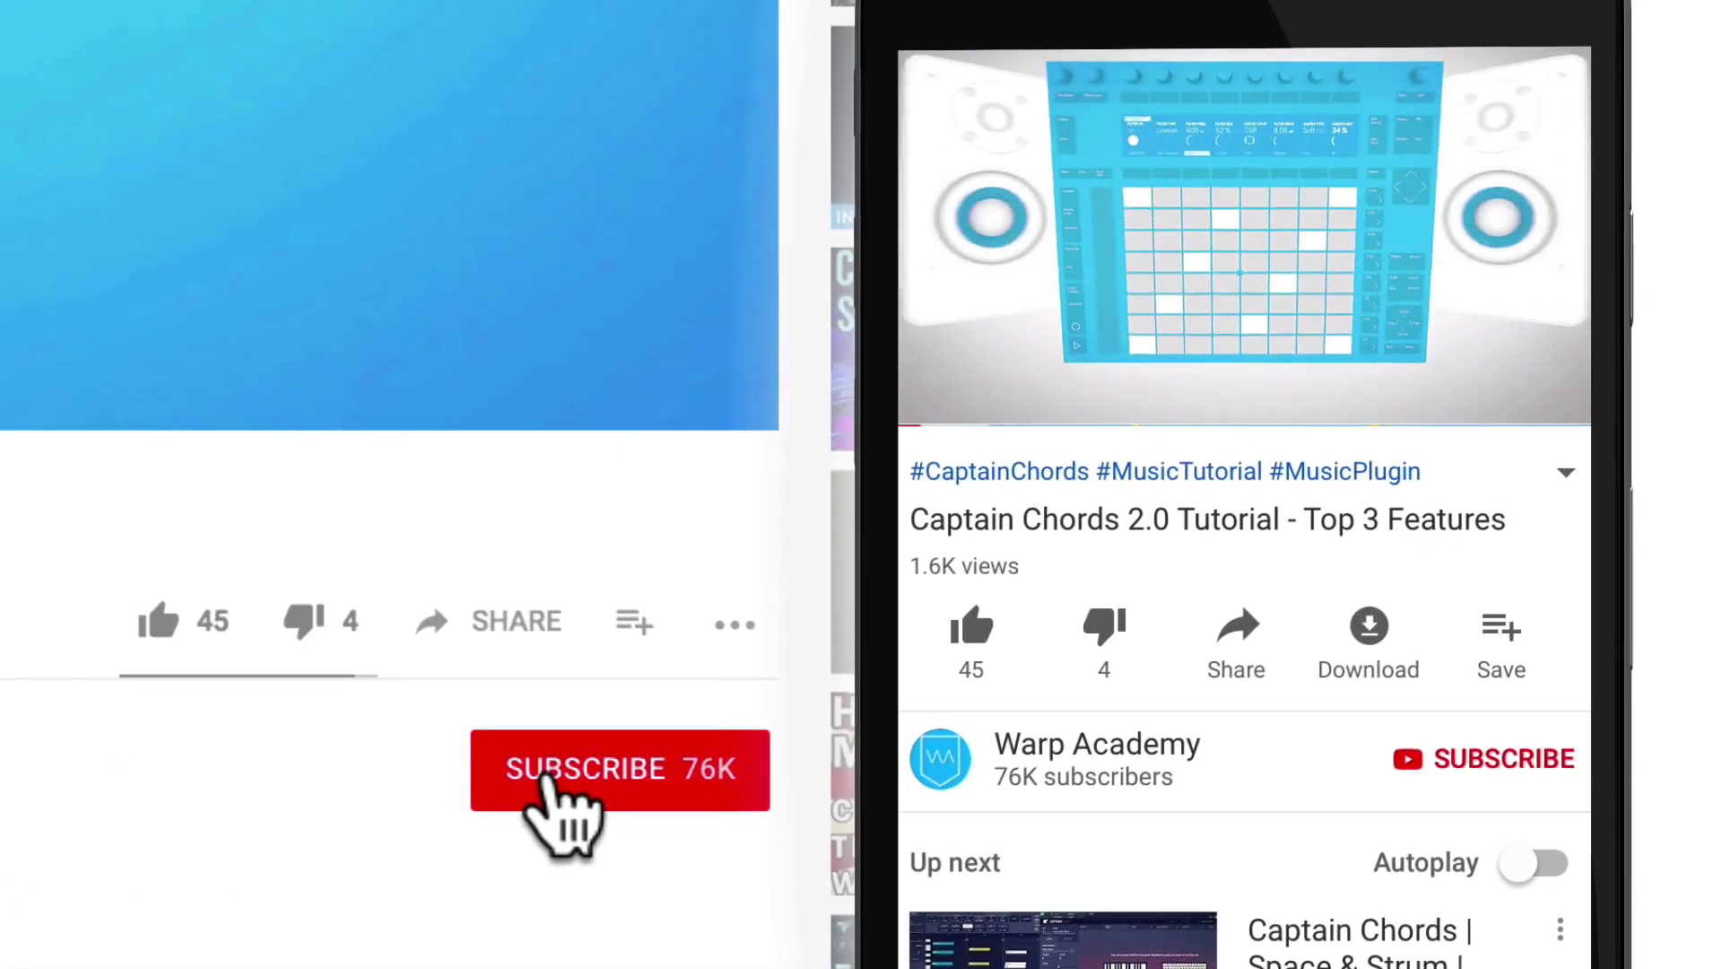
click(703, 802)
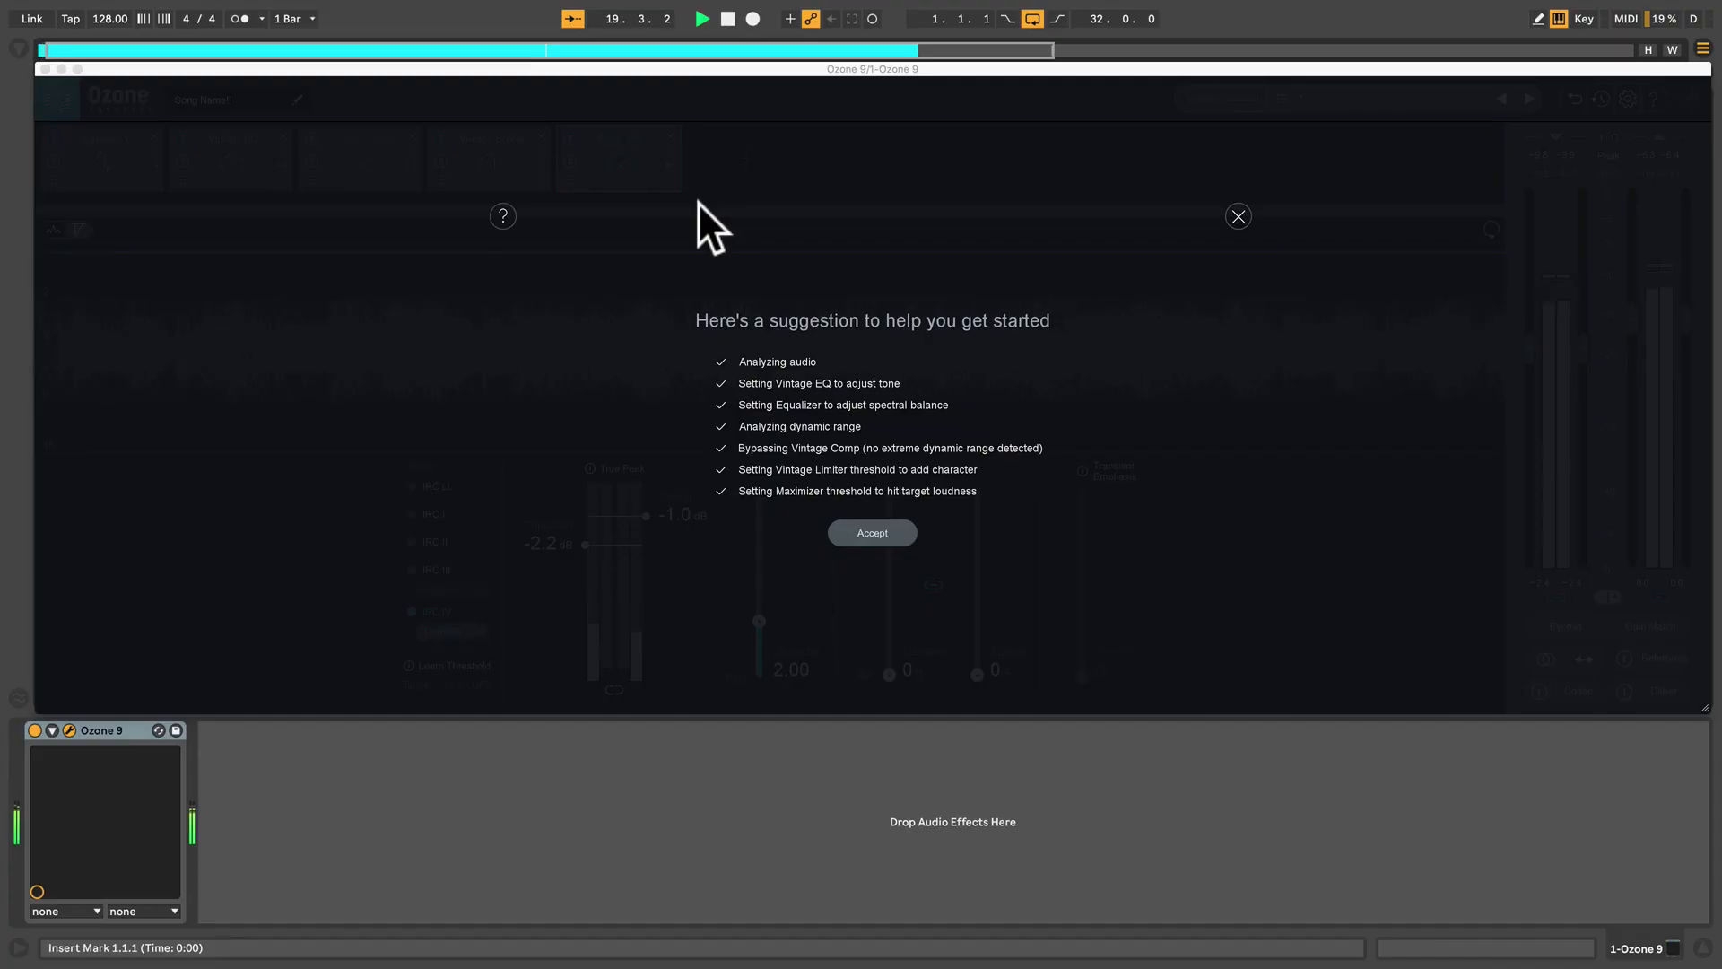
key(space)
click(874, 534)
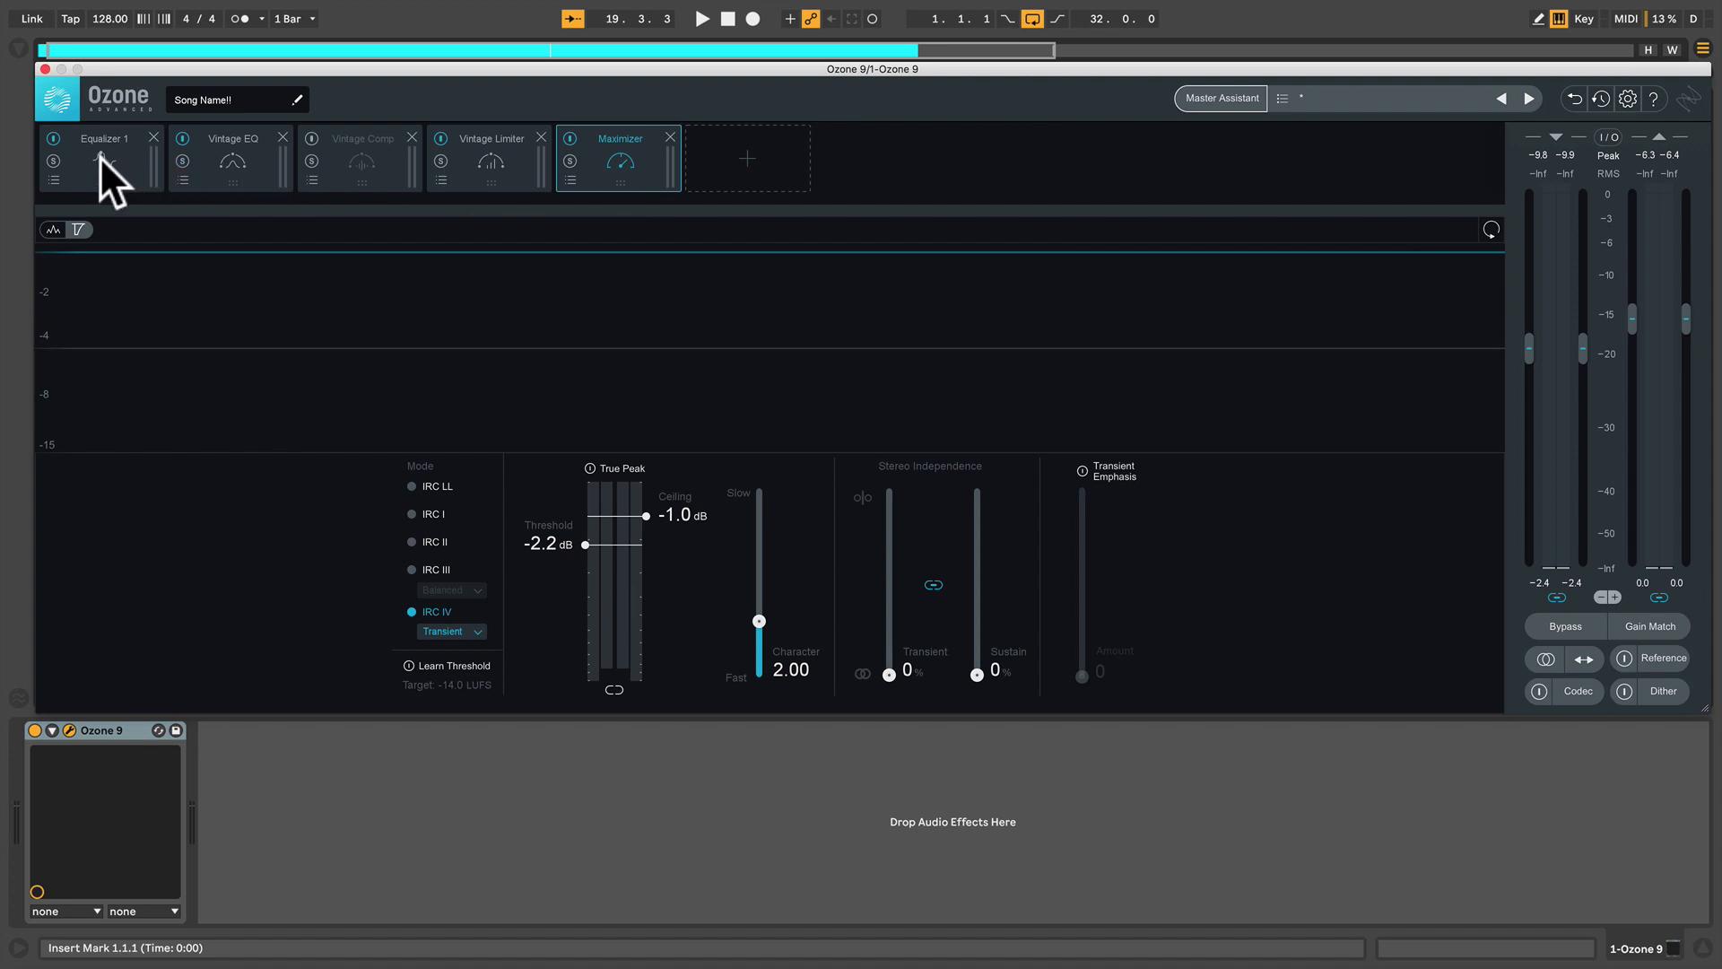
- Play the track with the Equalizer 1 module soloed, examine its curve and compare the sound with the module bypassed and active
key(space)
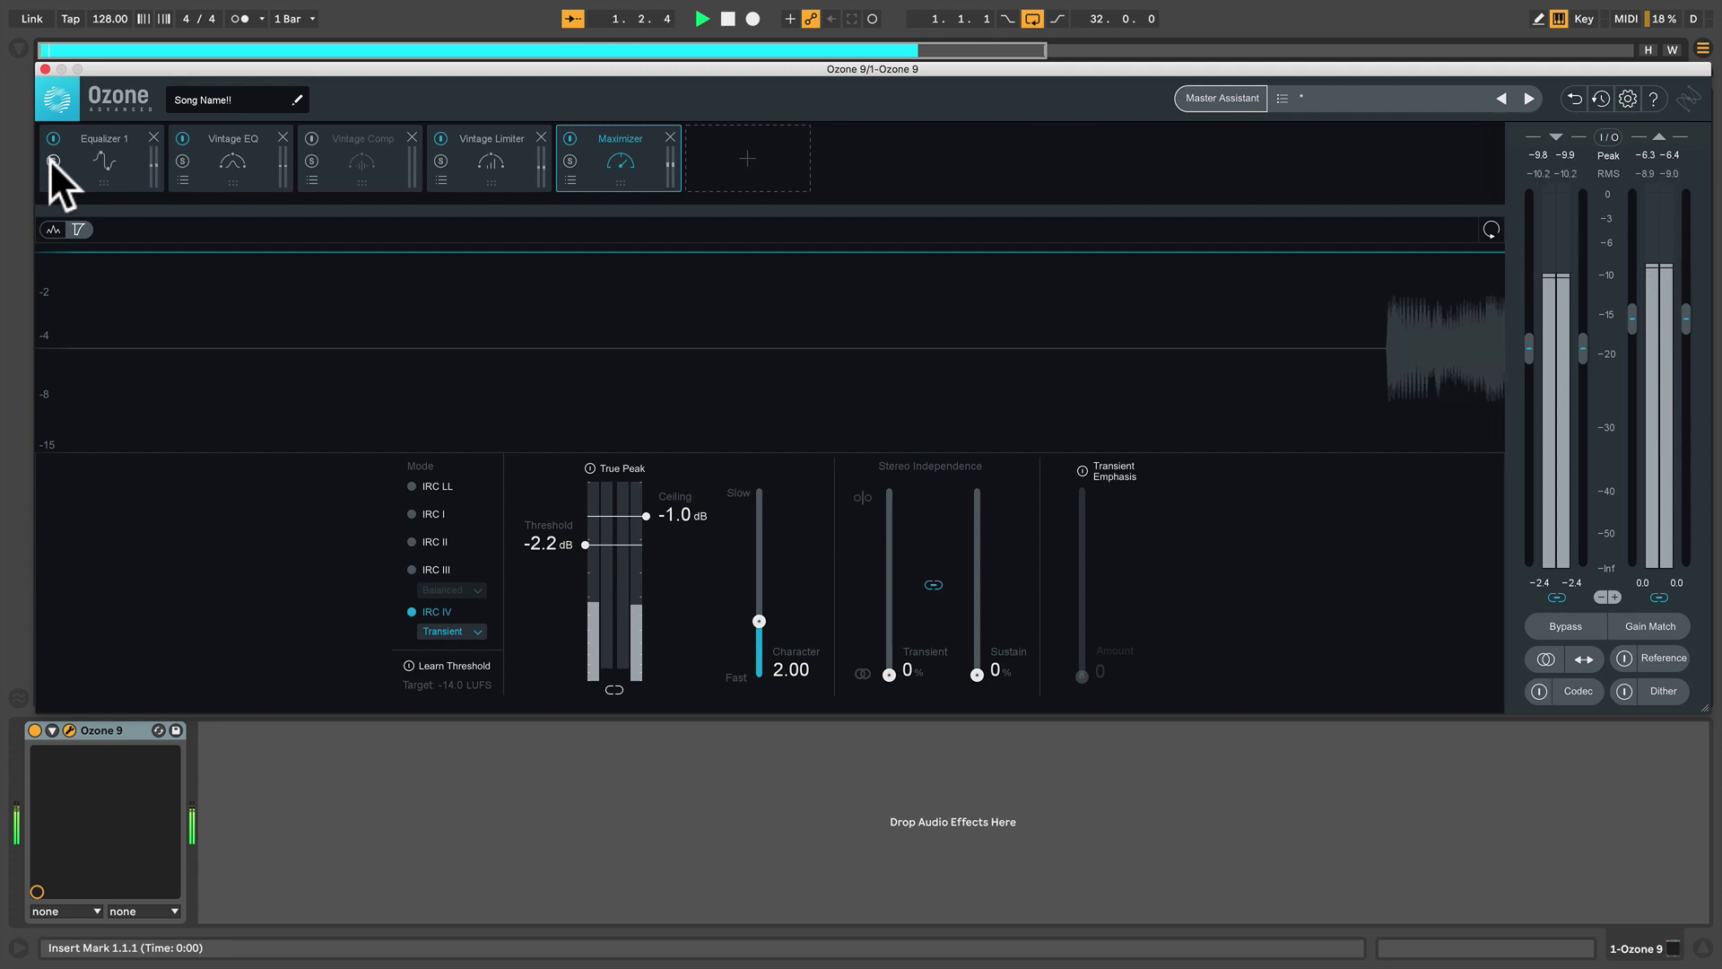
click(53, 161)
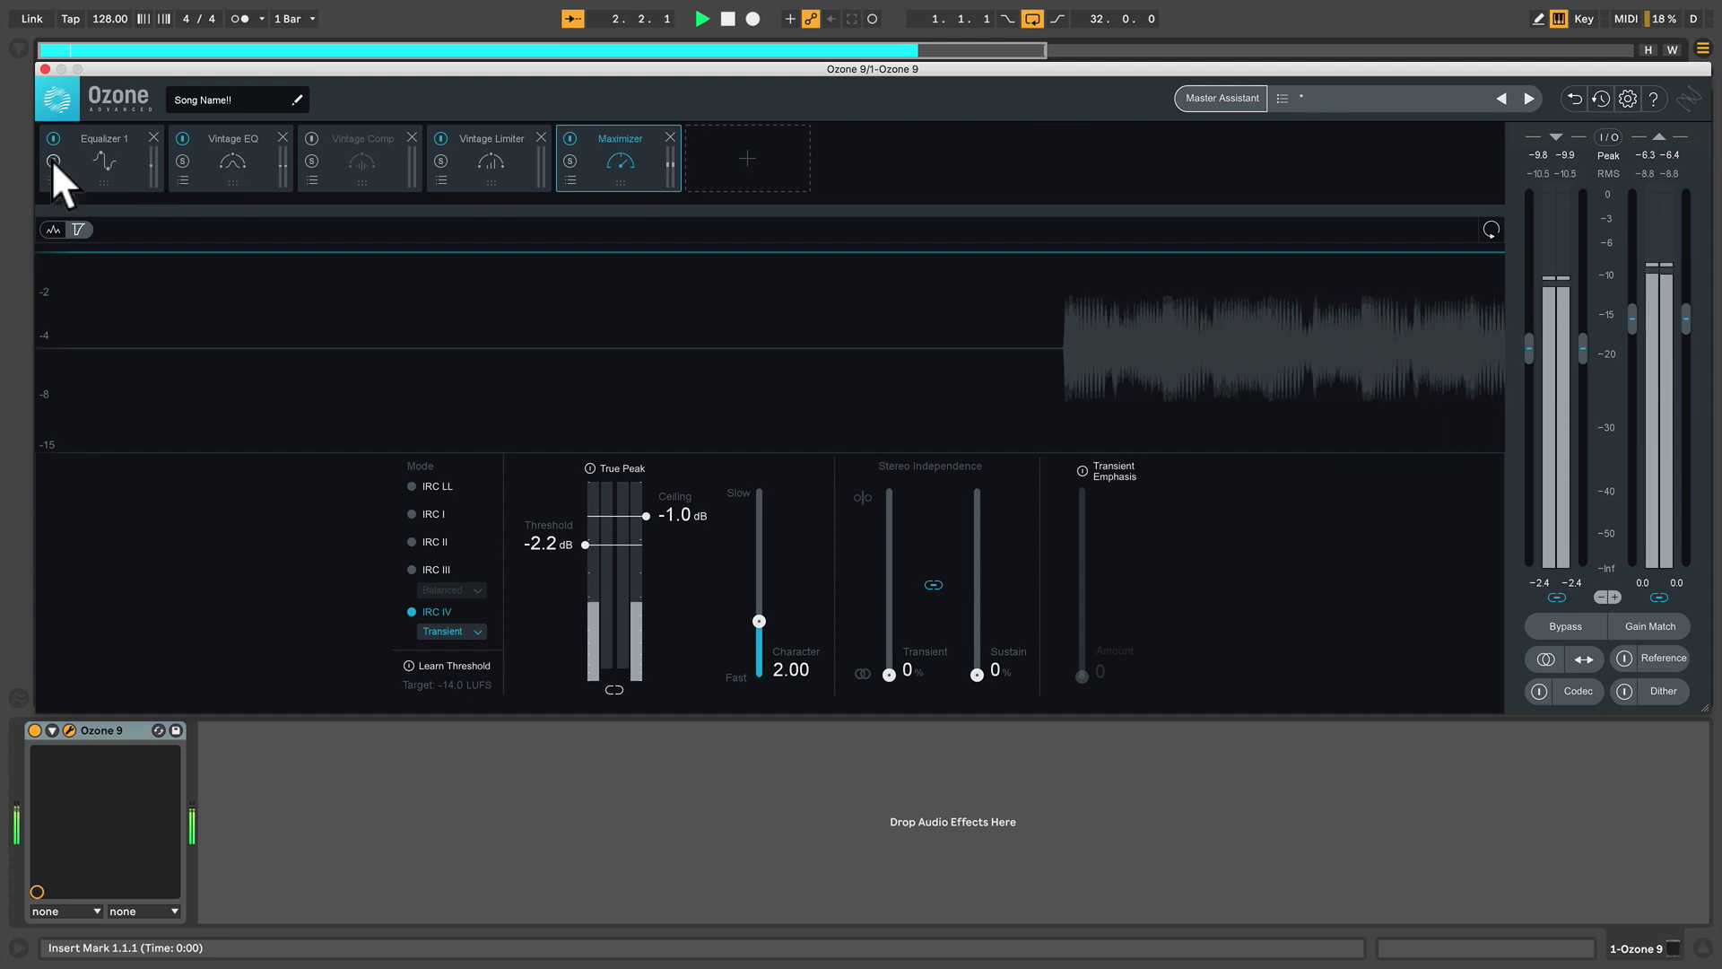
click(106, 159)
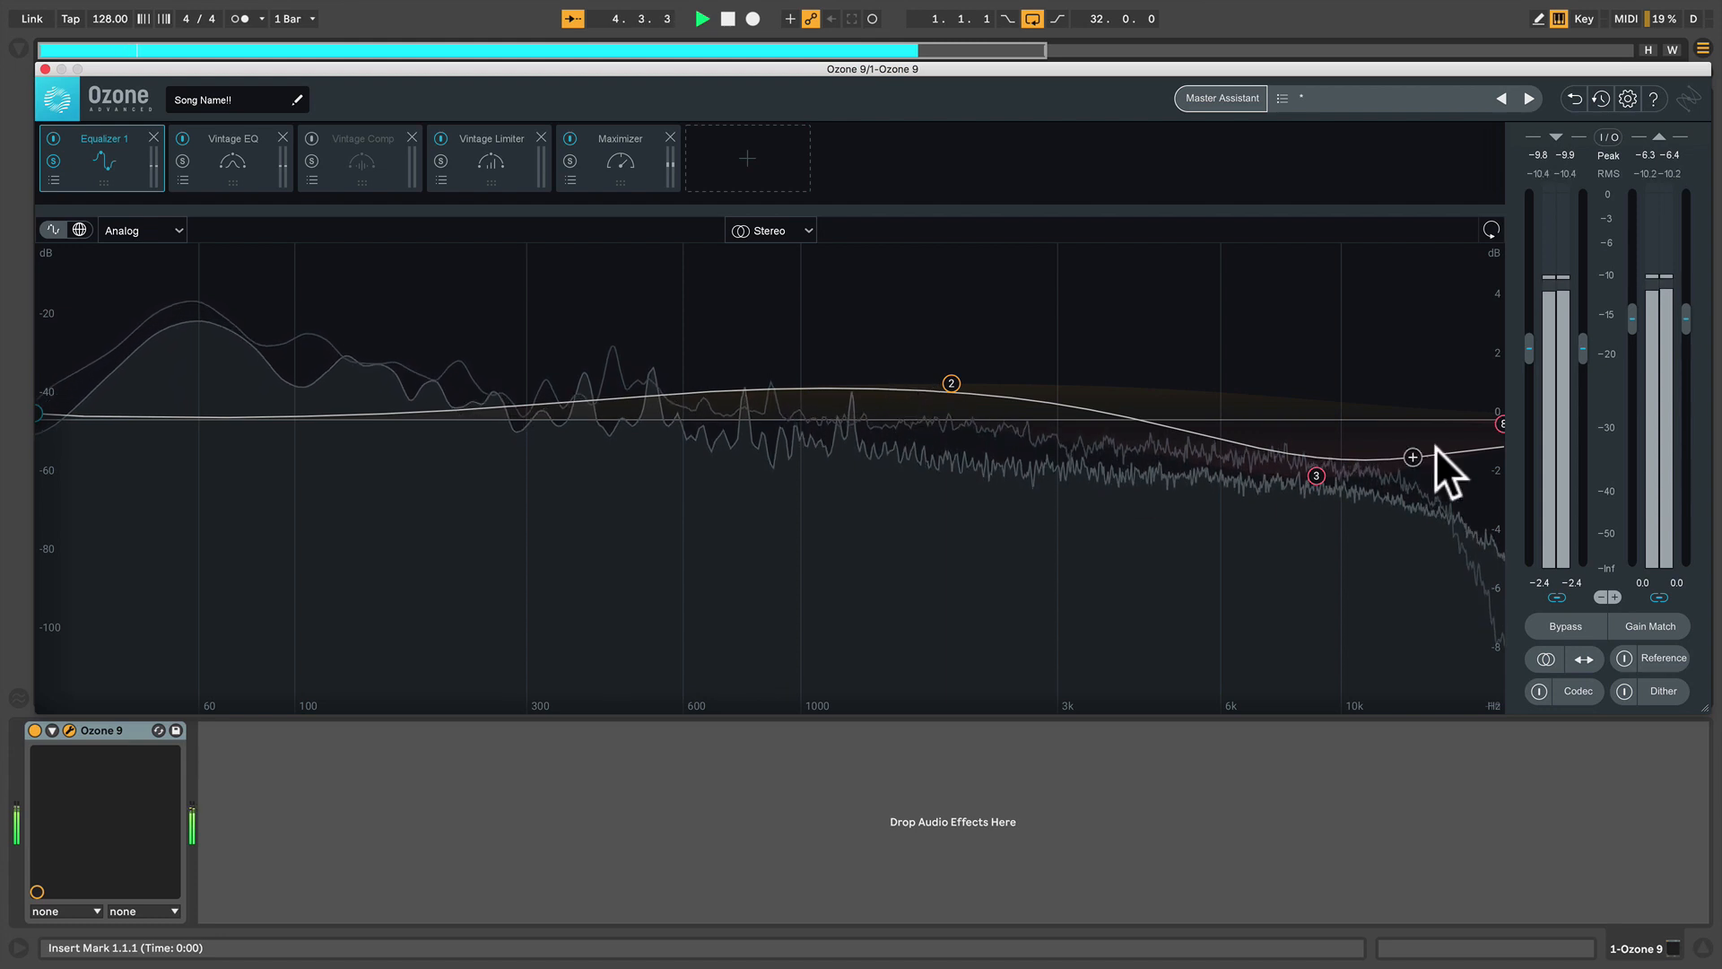
click(52, 139)
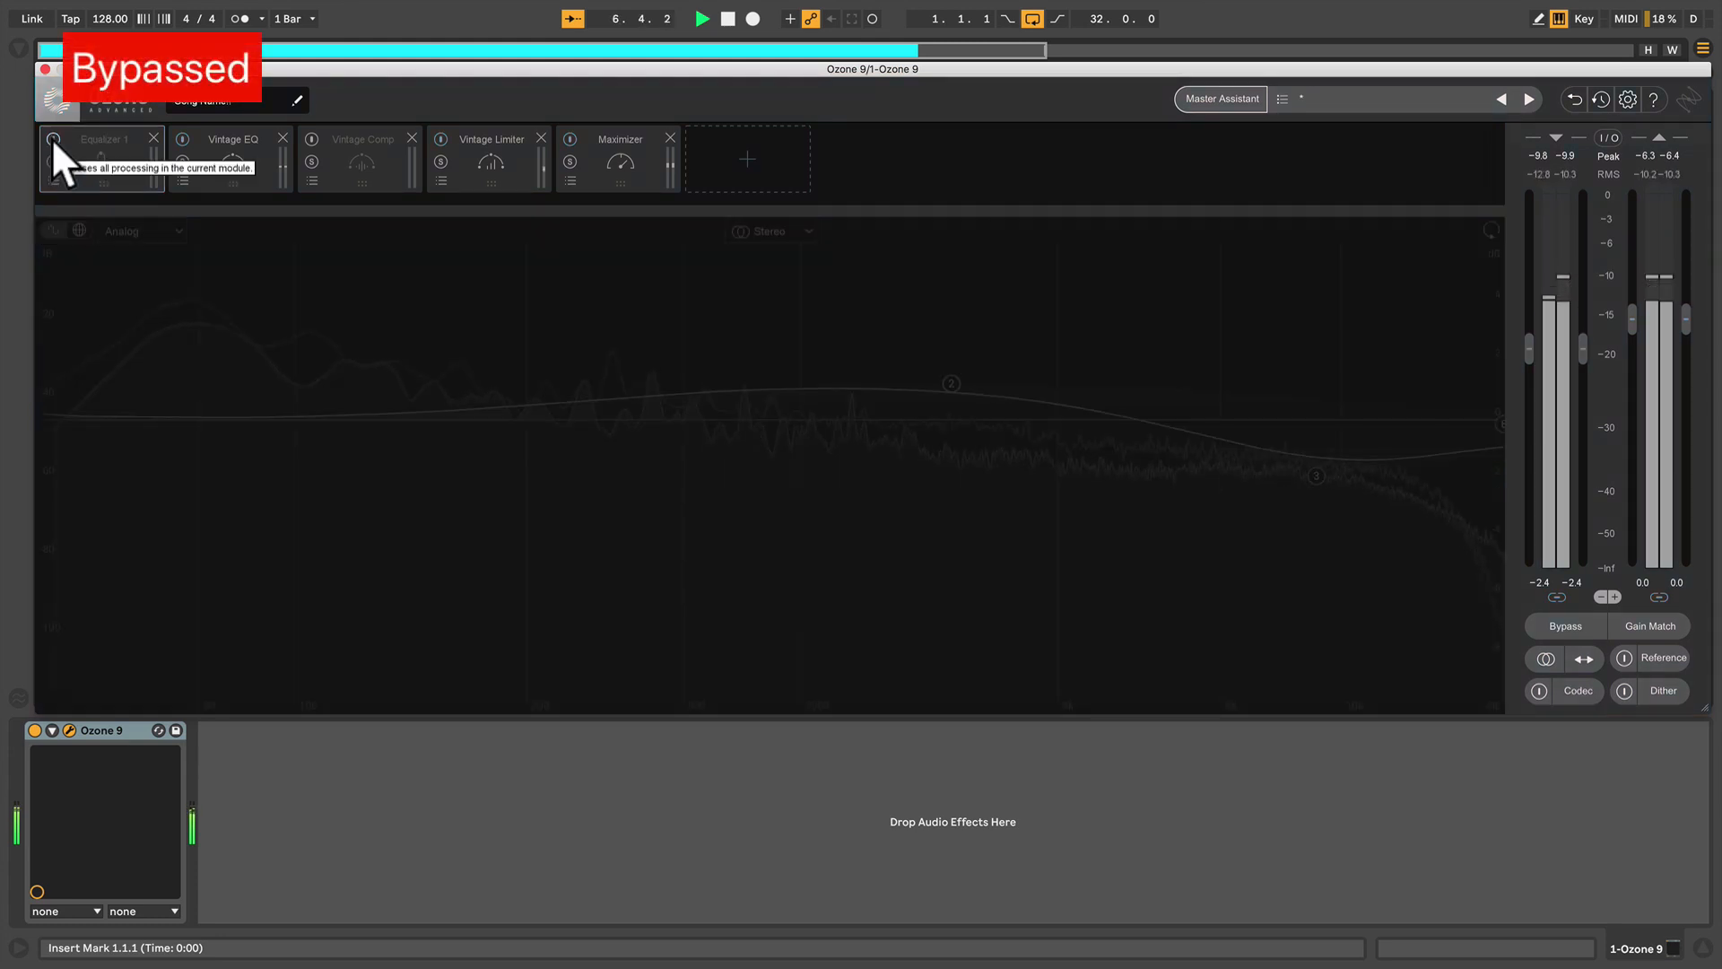
click(52, 138)
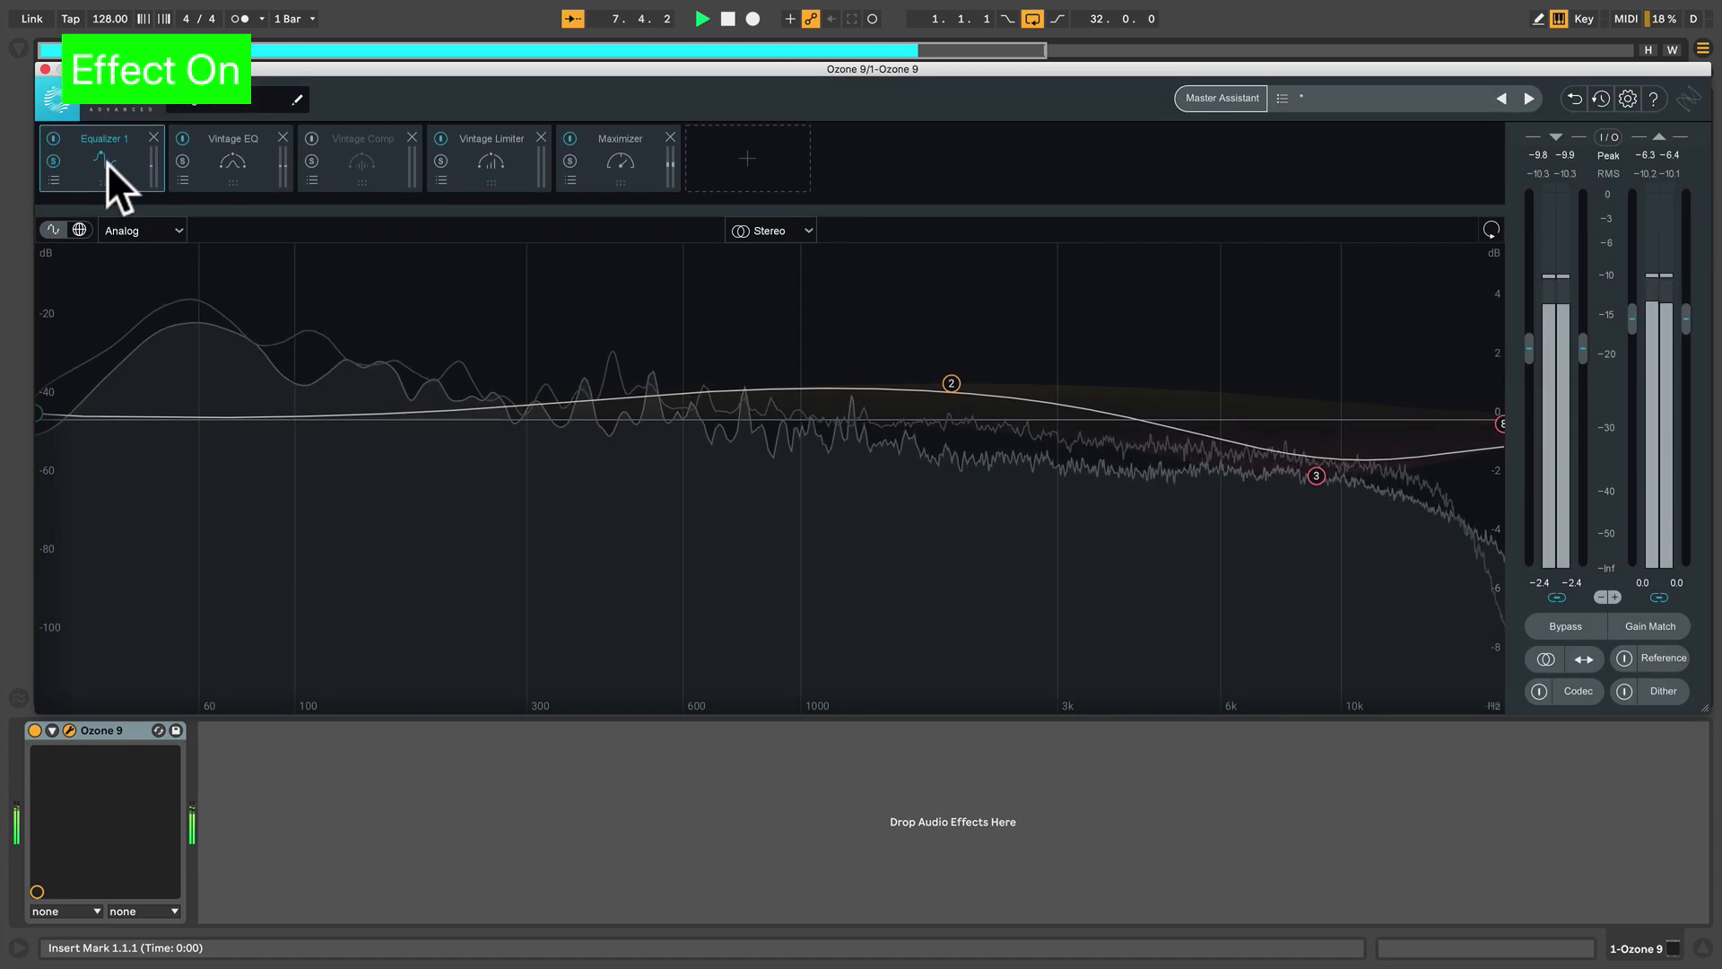
- In the Vintage EQ, set the Low Boost to 3.1 dB and the Low Cut to 1.1 dB
click(226, 158)
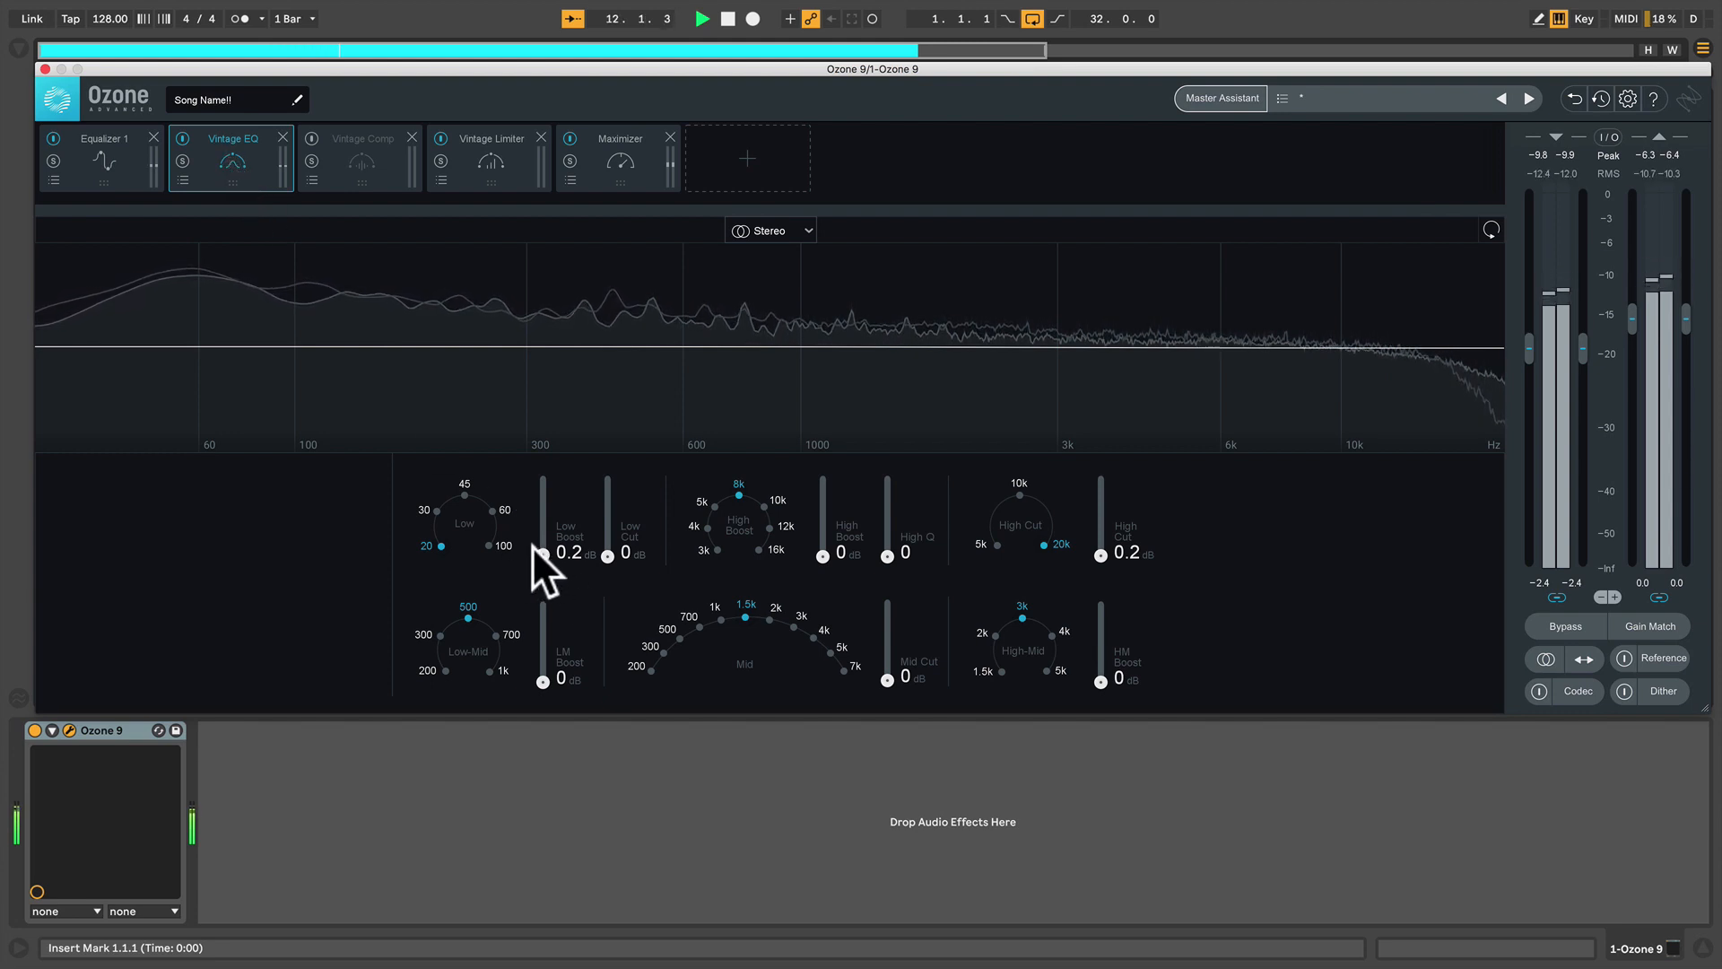
drag(542, 551, 545, 535)
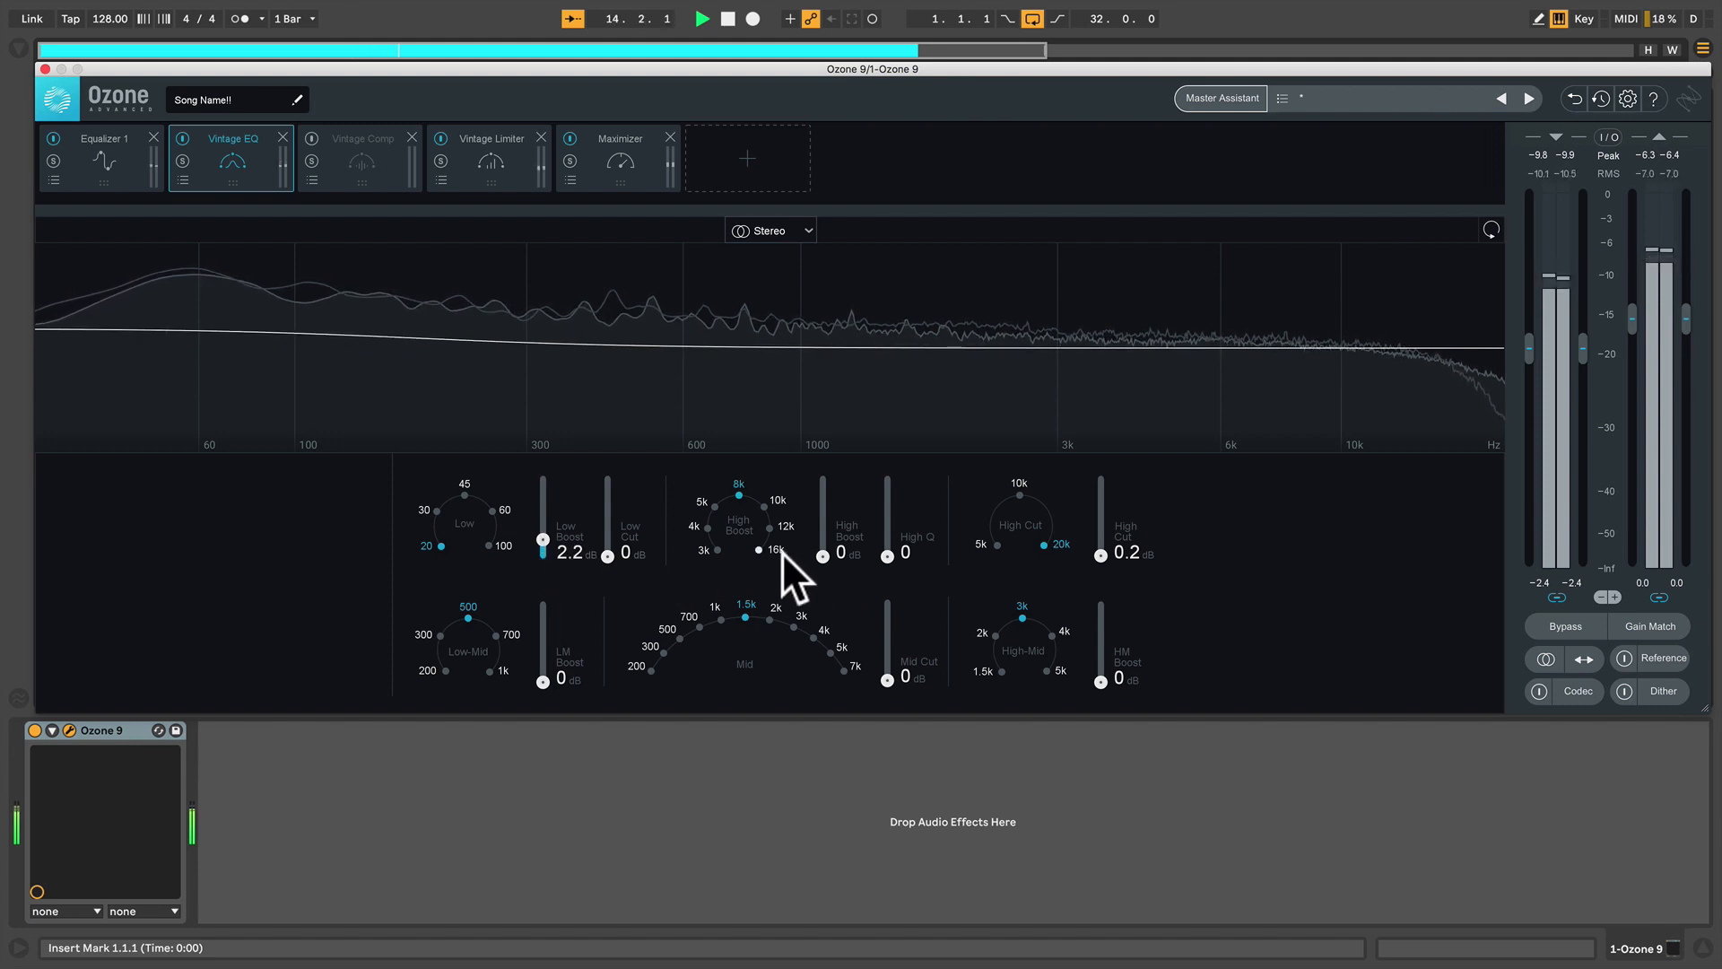
drag(612, 551, 545, 533)
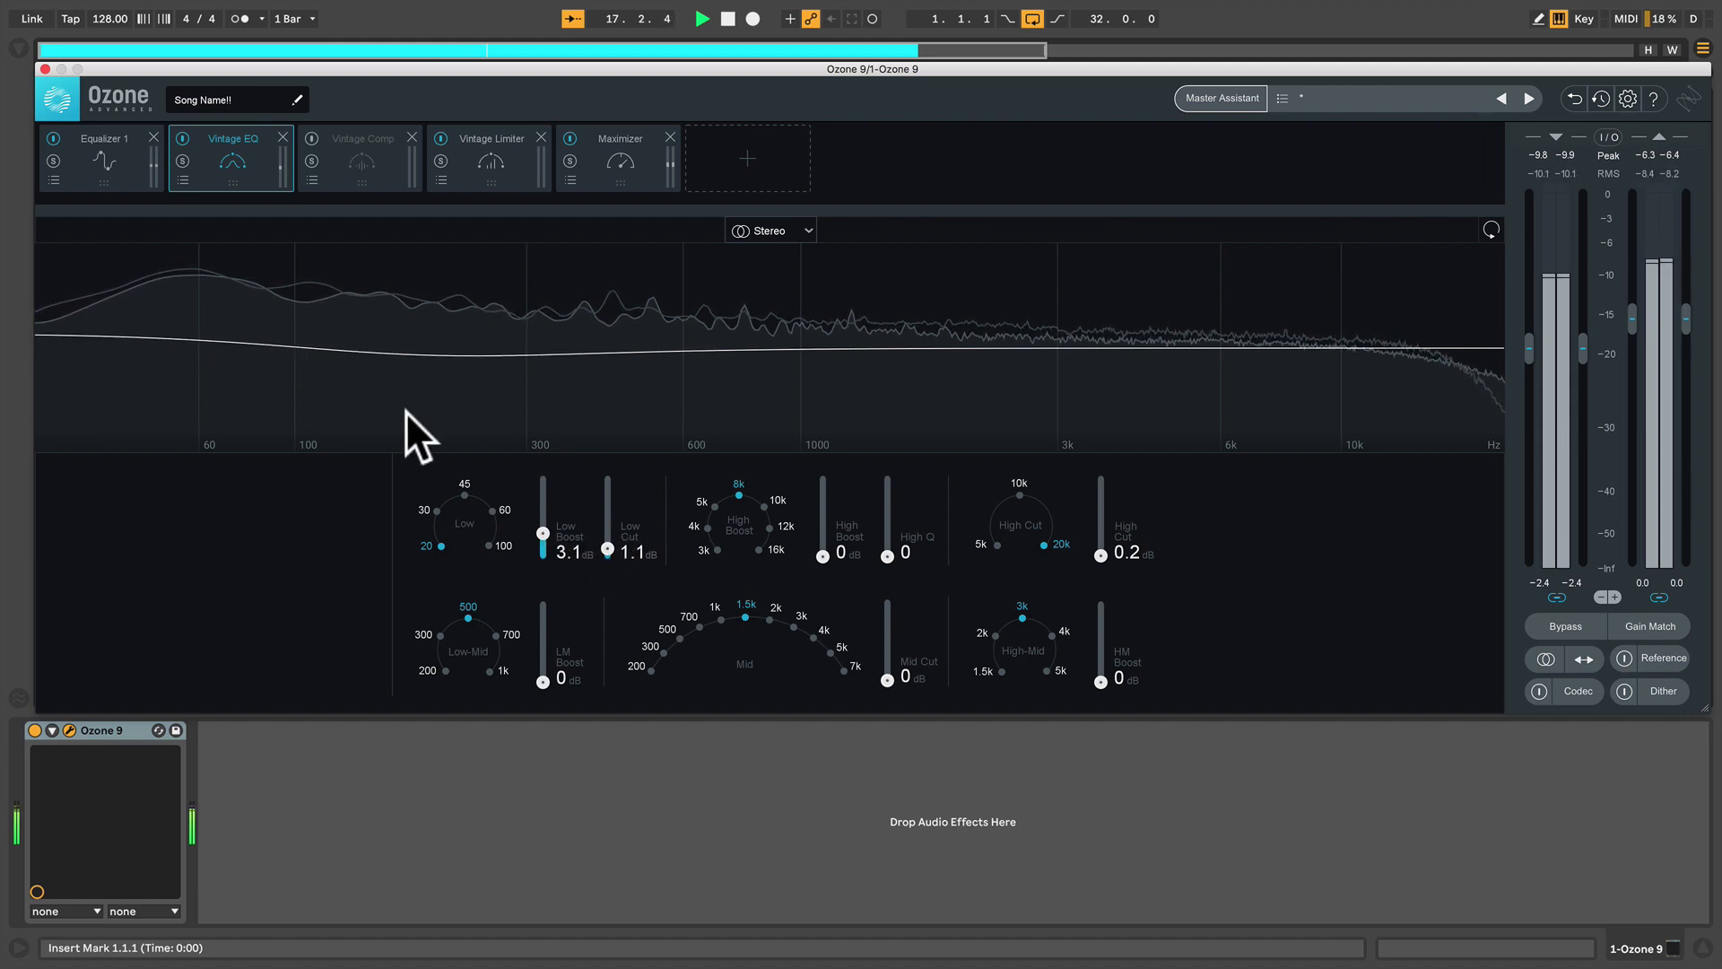
- Enable the Vintage Comp module, set its threshold to -10.3 dB and raise its ratio slightly
click(348, 154)
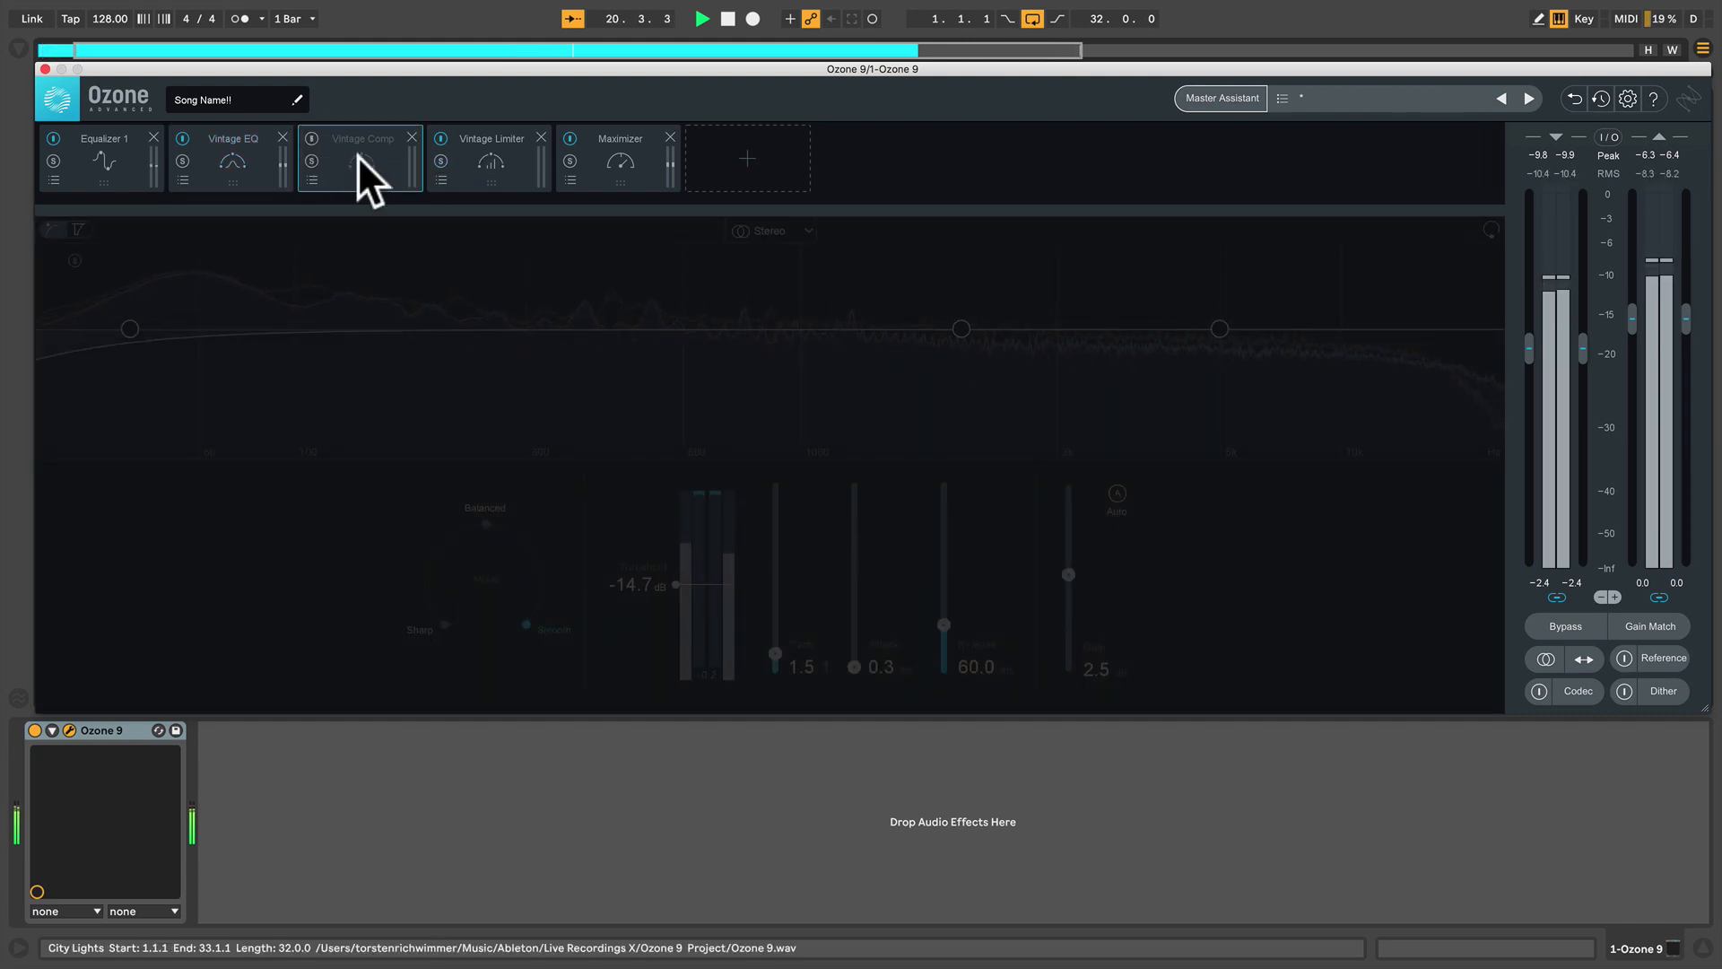
click(312, 136)
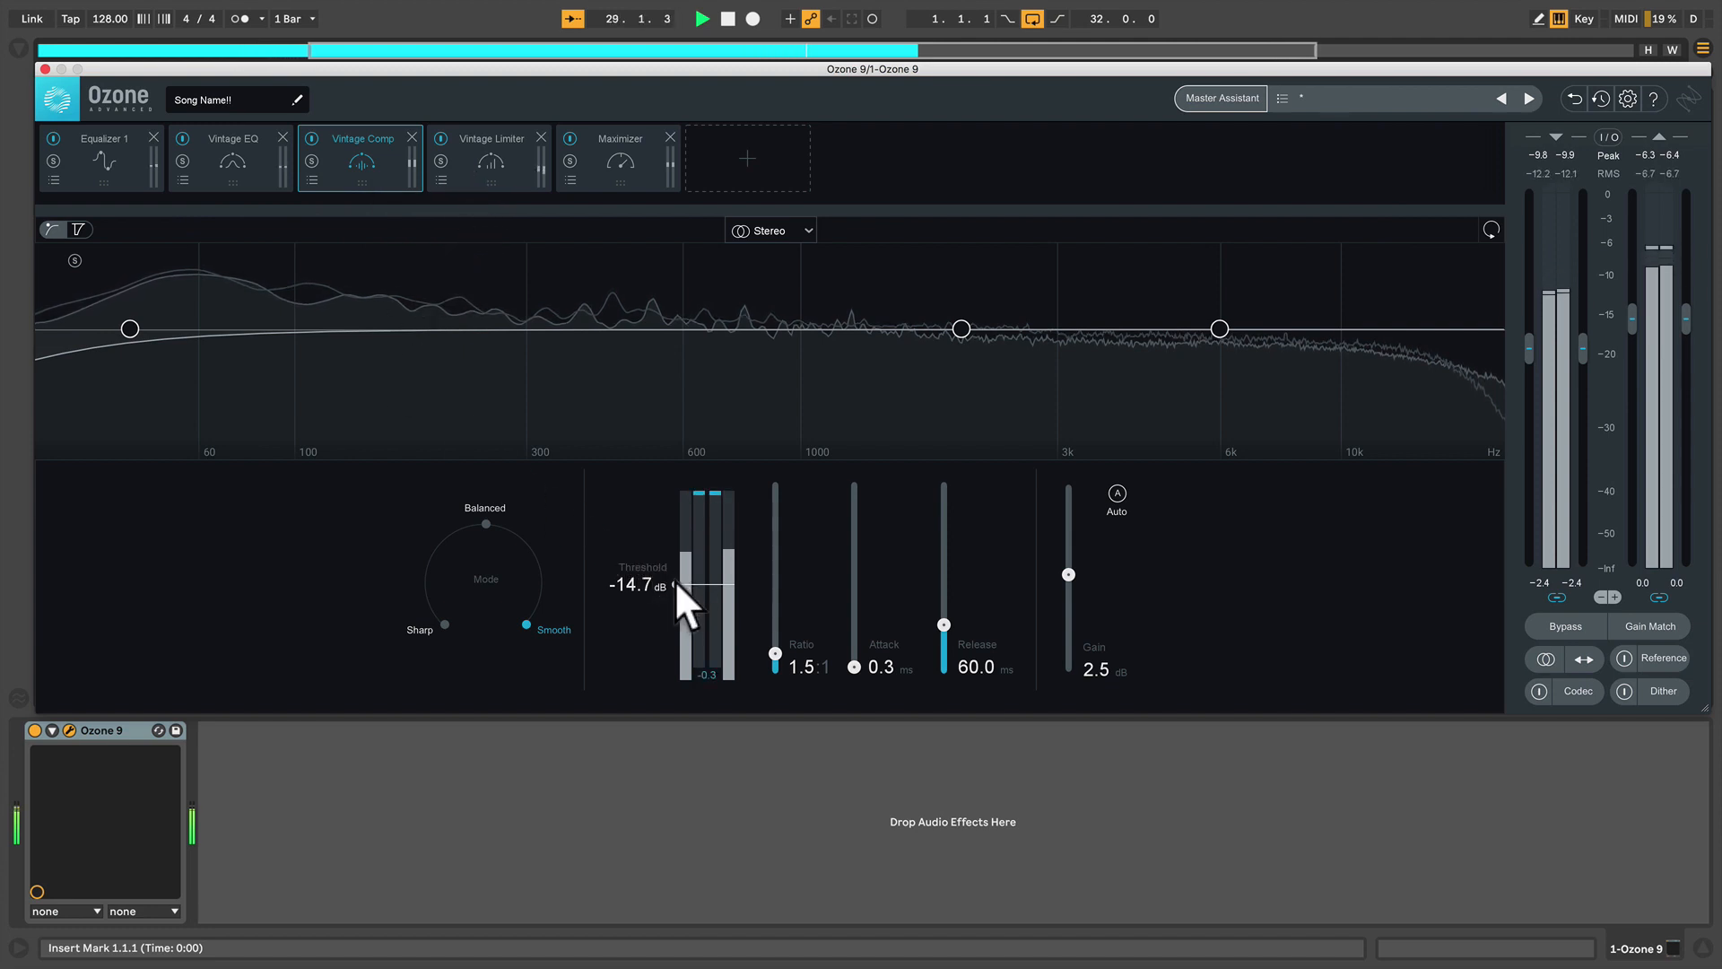
drag(675, 579, 673, 564)
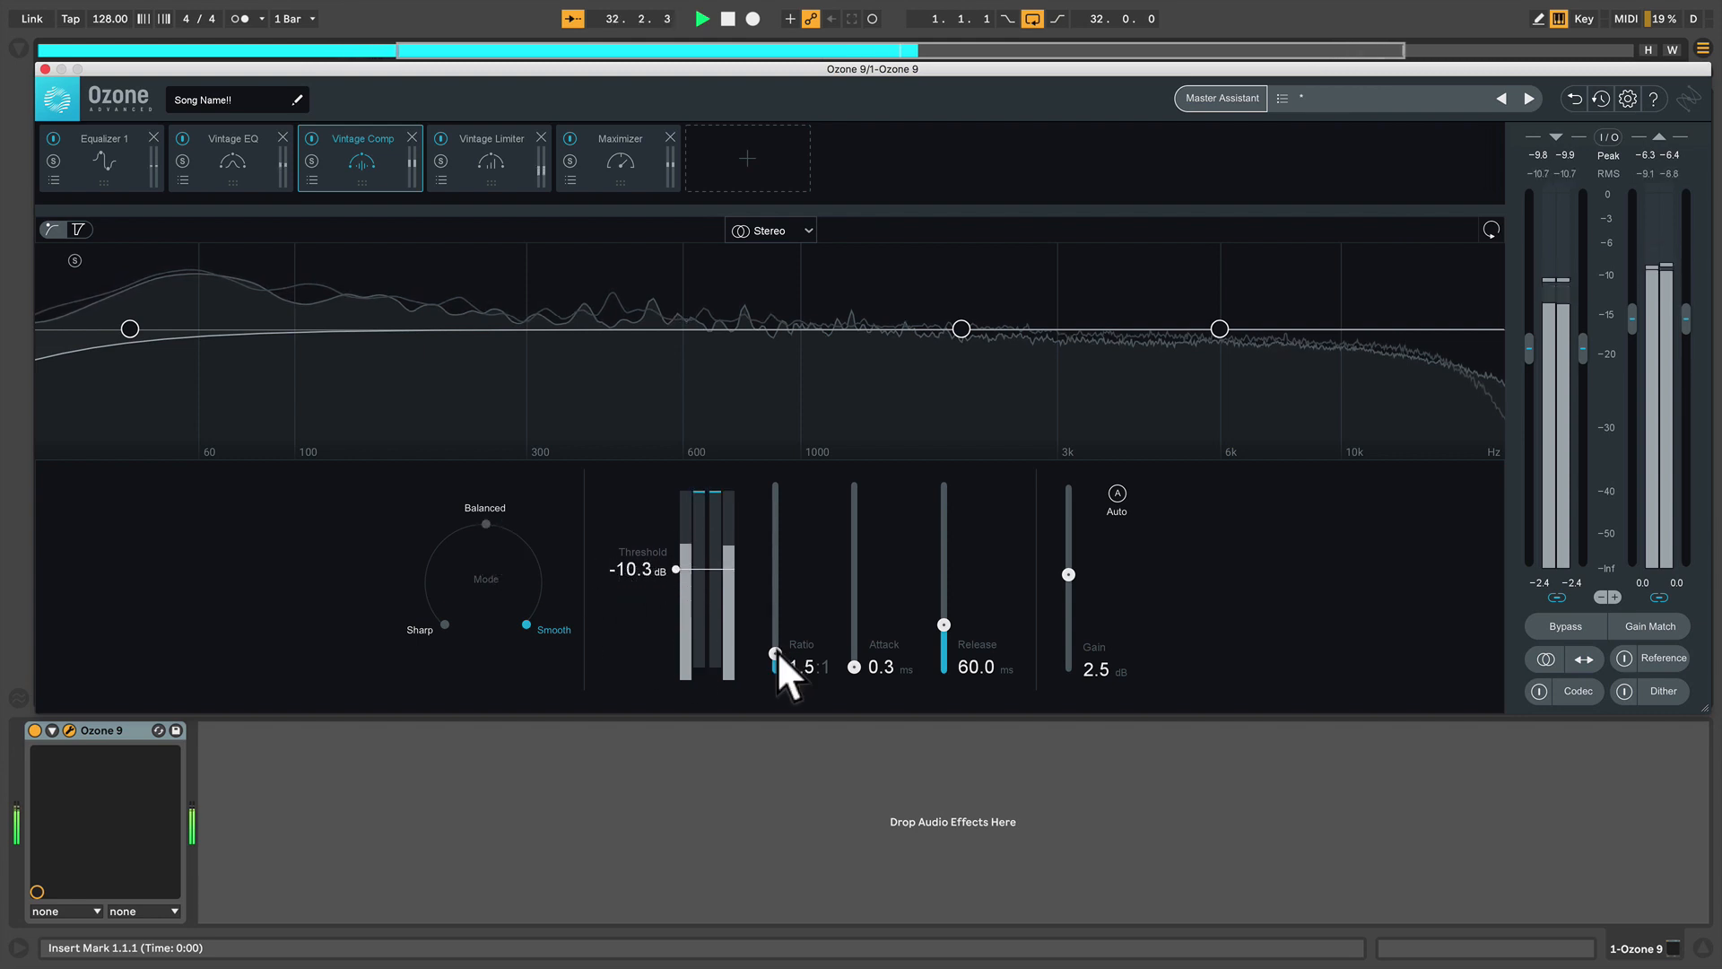
drag(775, 653, 777, 637)
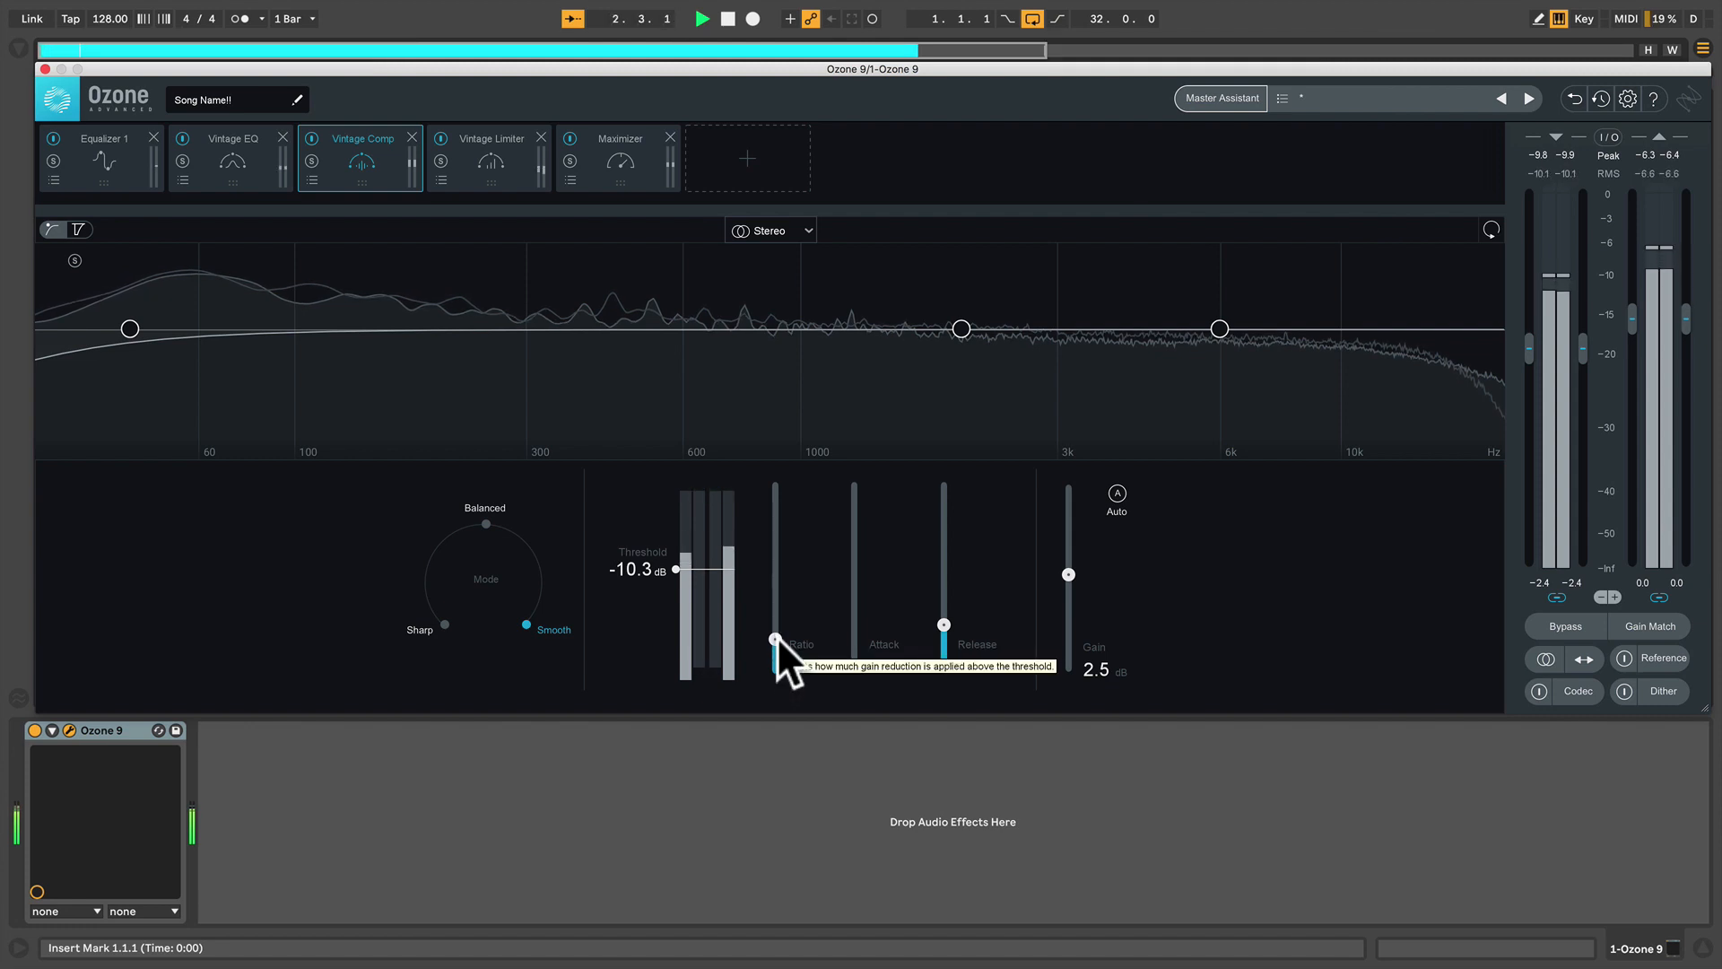
- Switch the Vintage Limiter to Tube mode and lower its linked threshold and ceiling to -7.9 dB
click(489, 157)
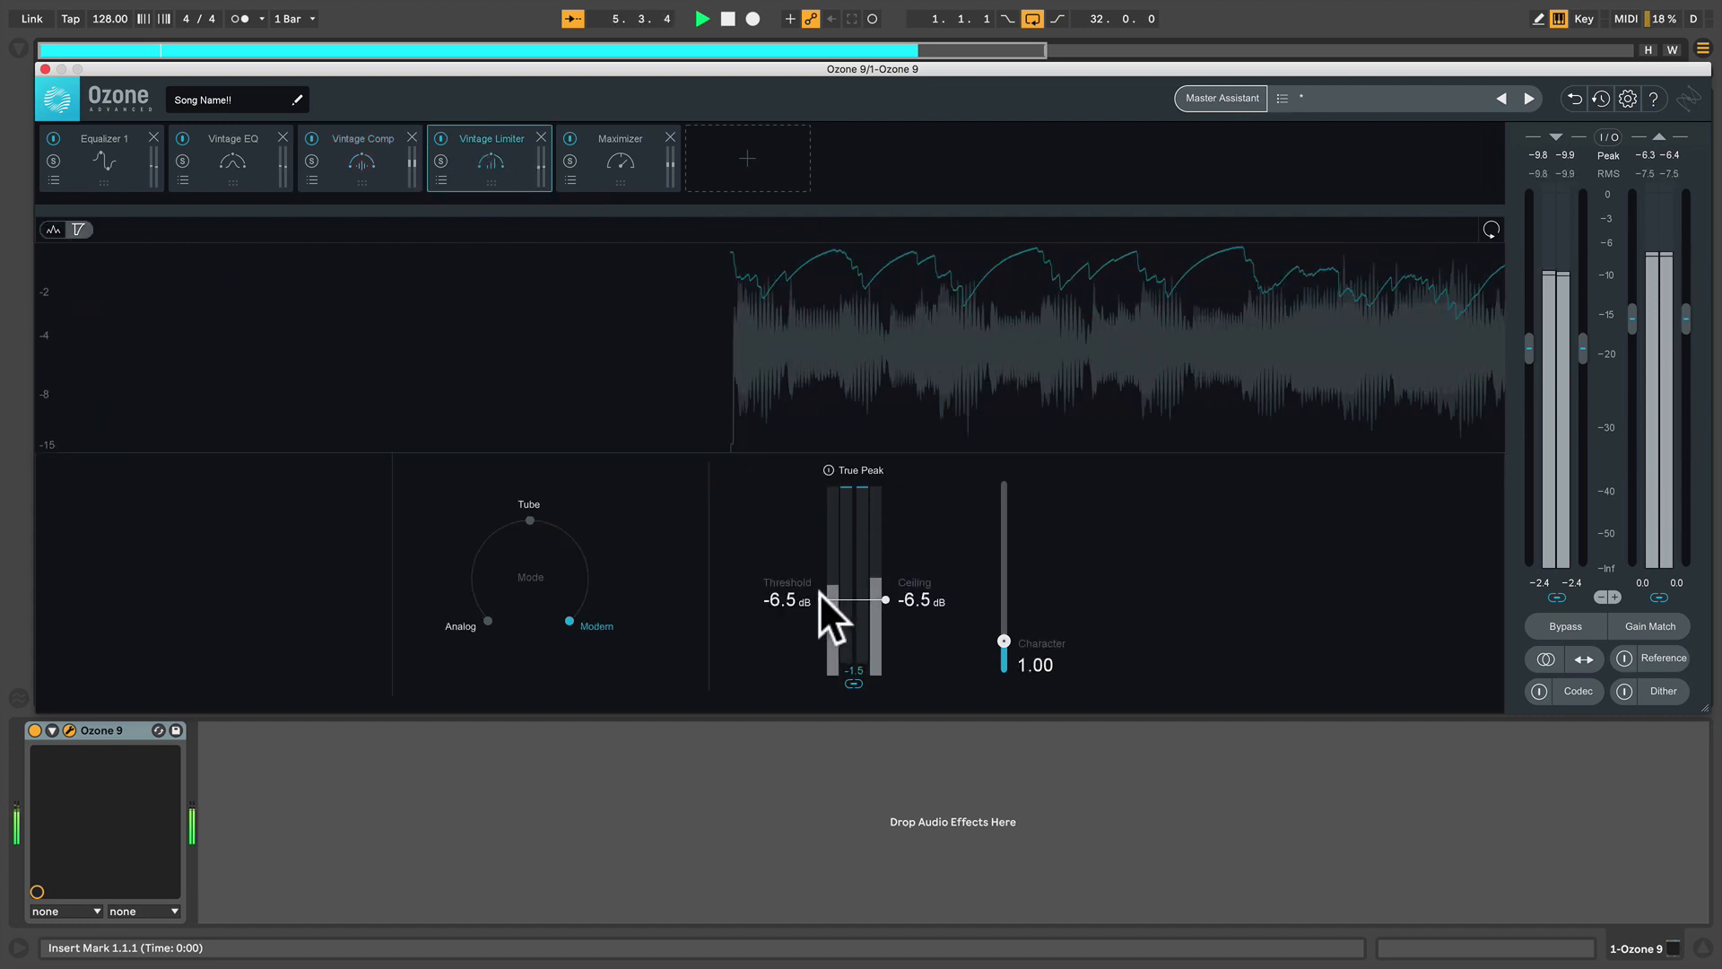
drag(821, 595, 821, 603)
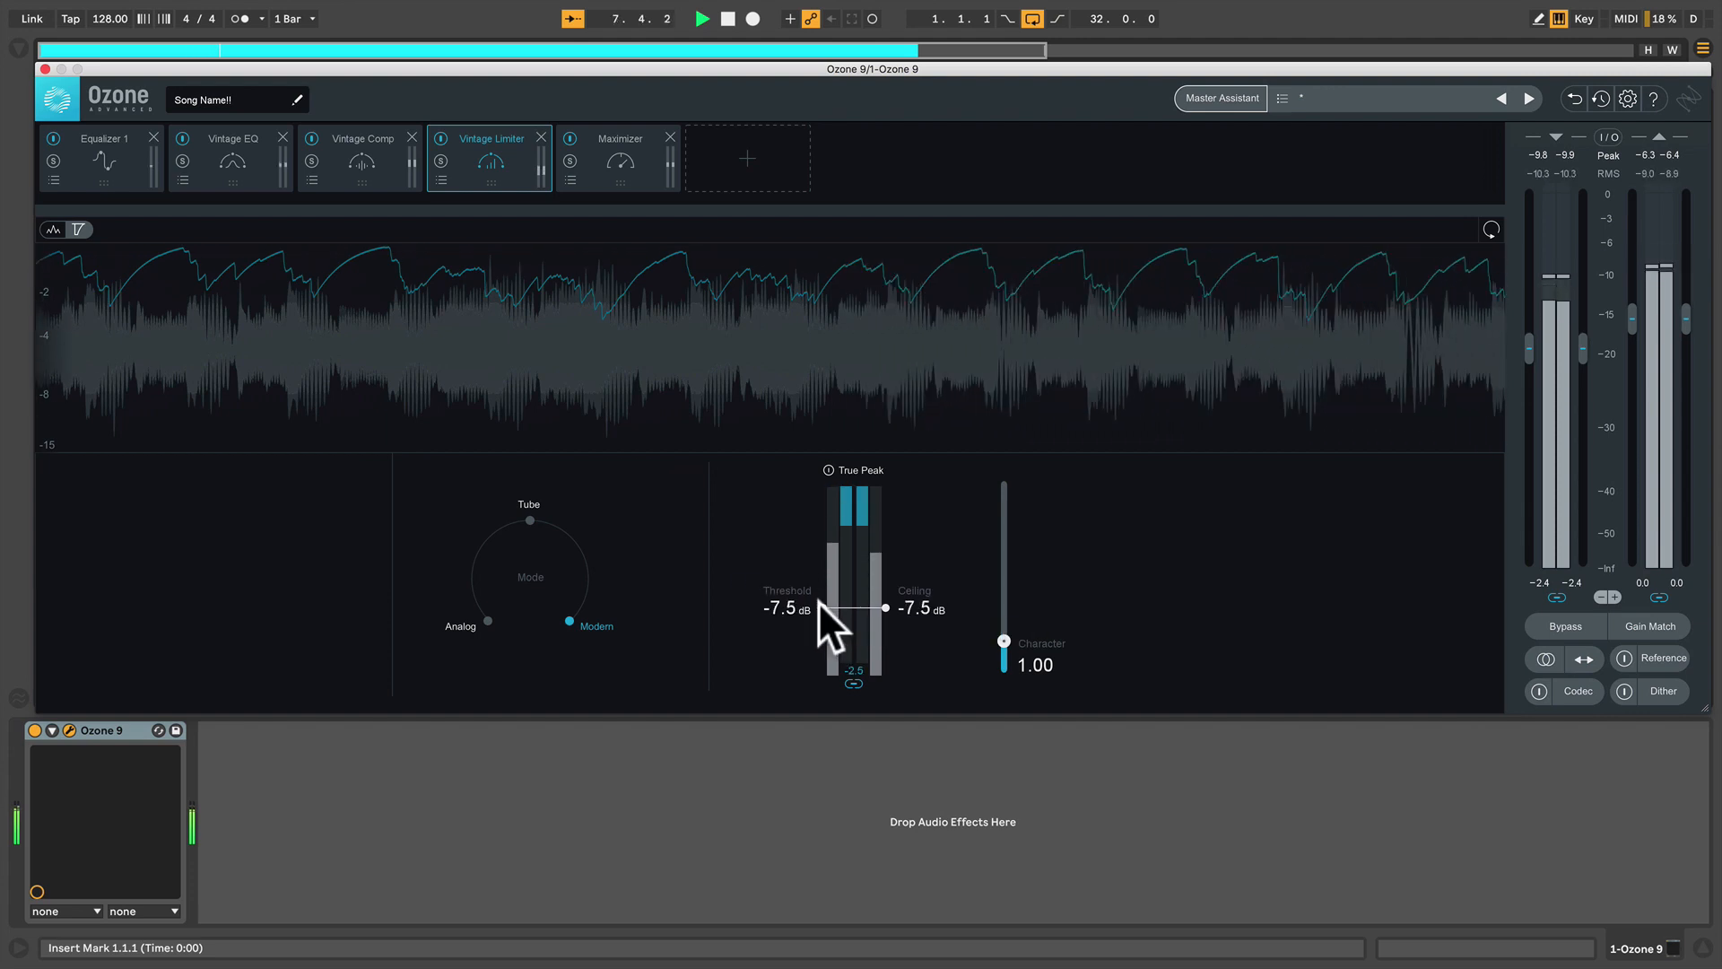
click(529, 517)
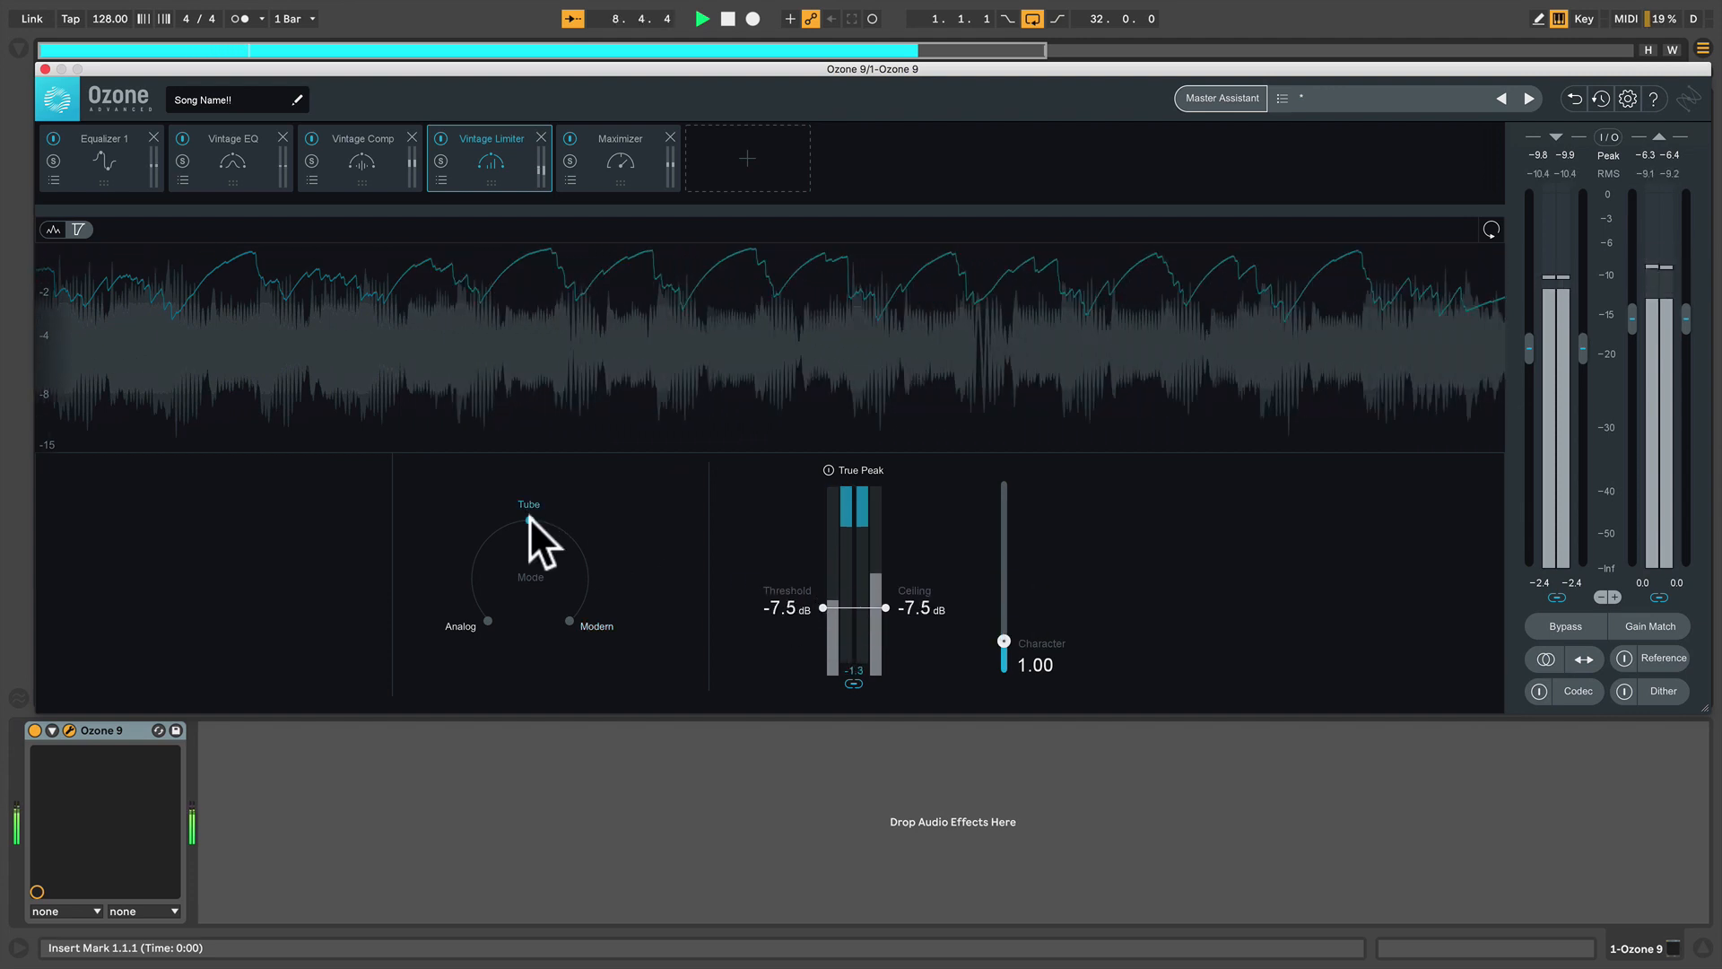
drag(822, 608, 823, 610)
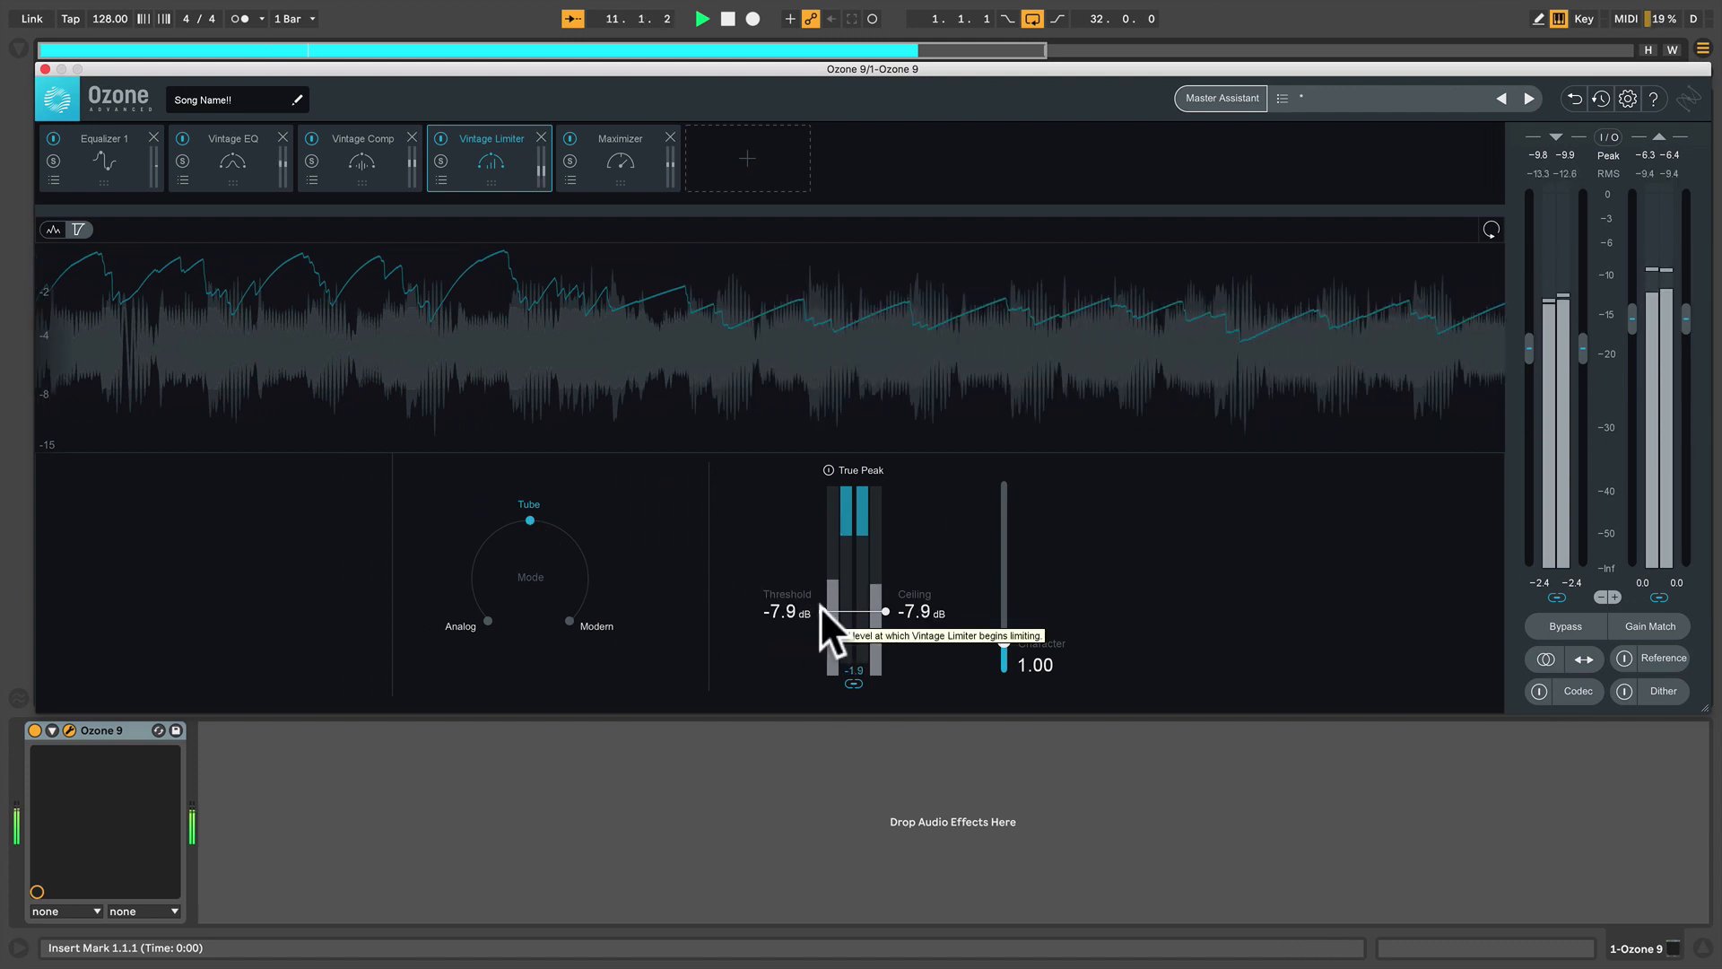
- Lower the Maximizer's threshold to -8.6 dB
click(610, 144)
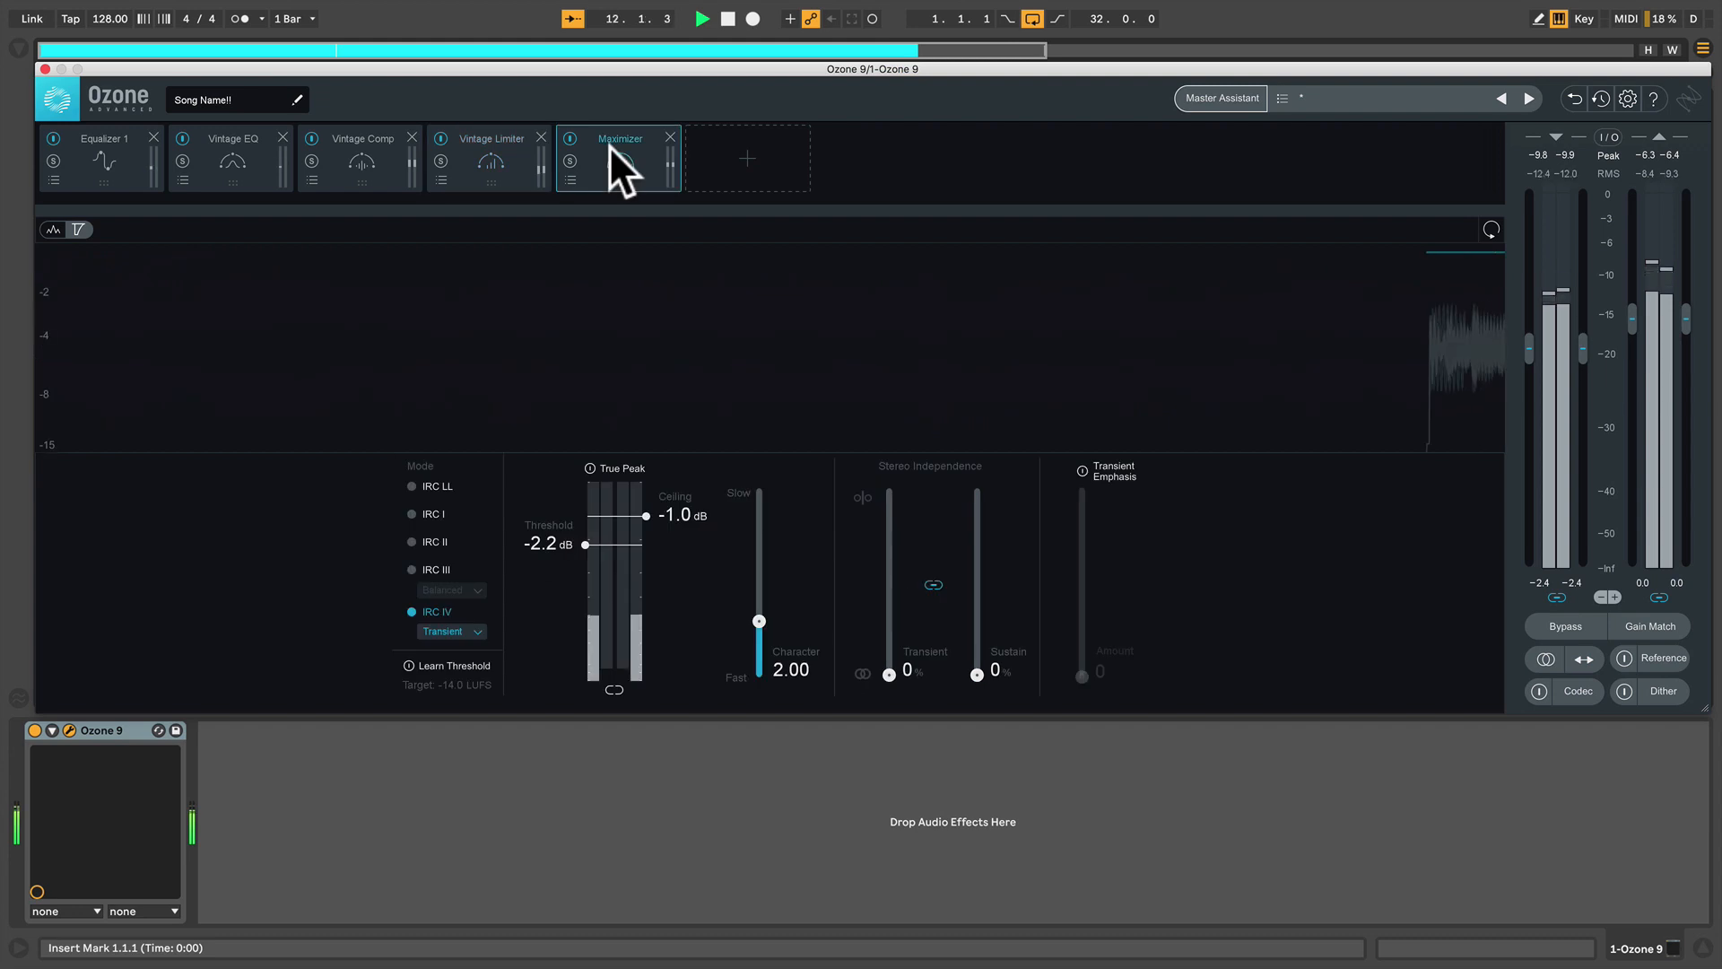
drag(584, 545, 584, 617)
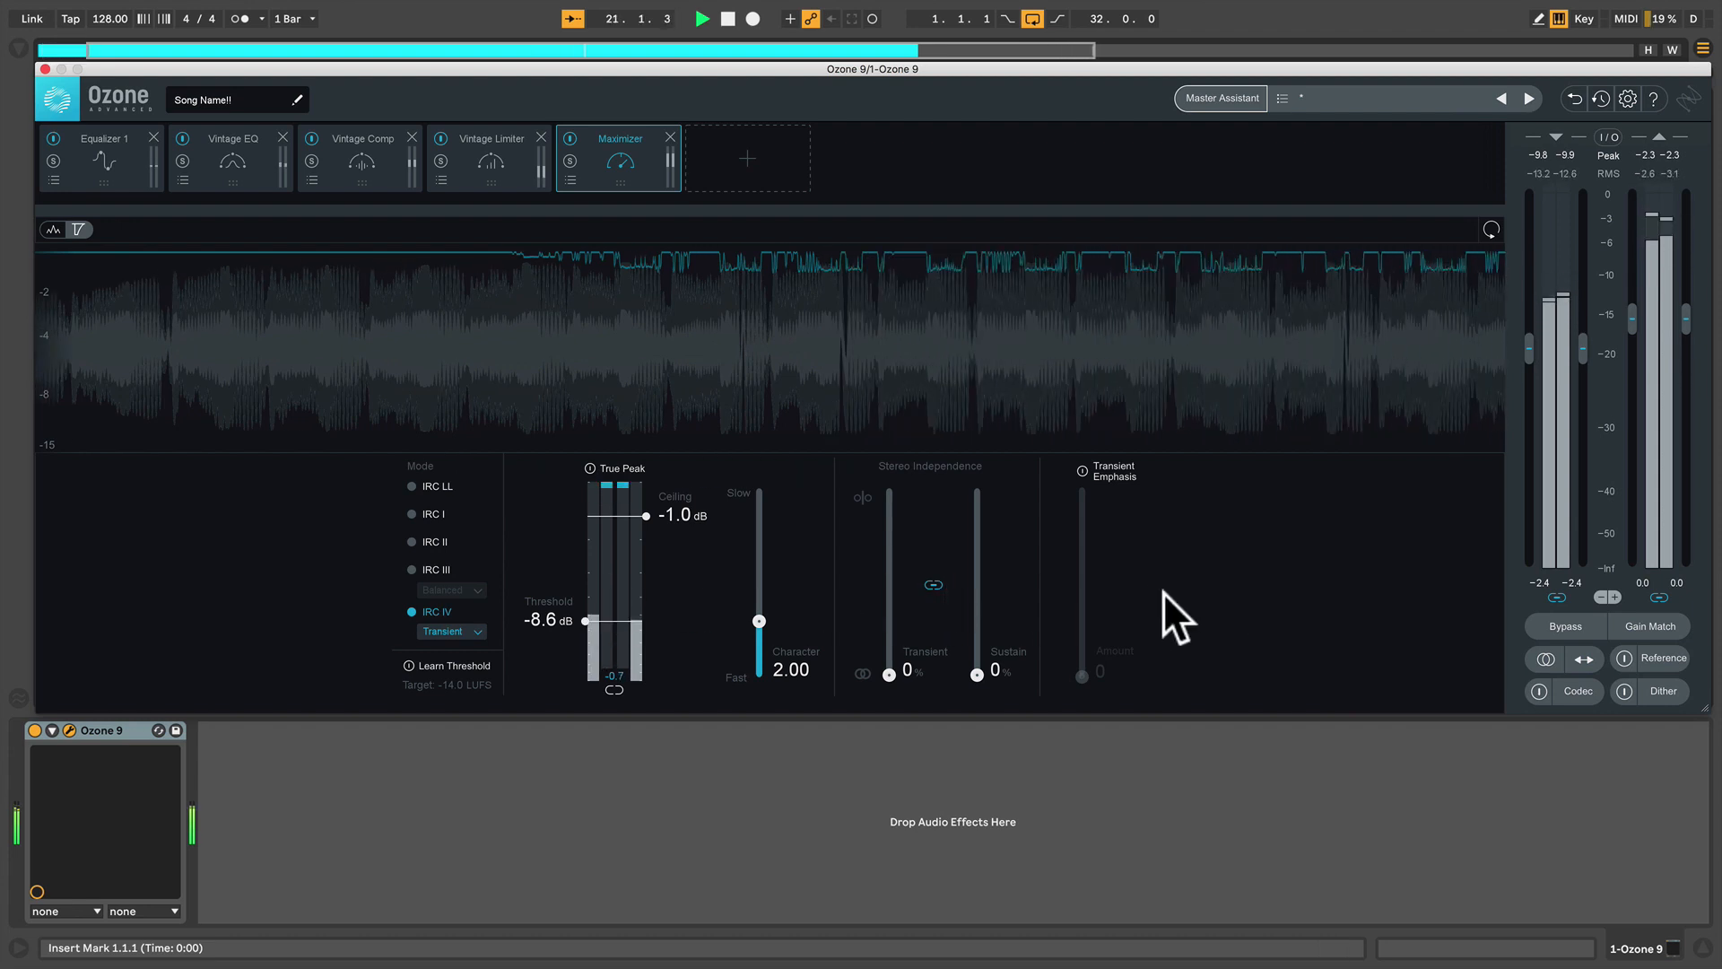
- Compare the track with all Ozone processing bypassed and active, and stop playback
click(1547, 623)
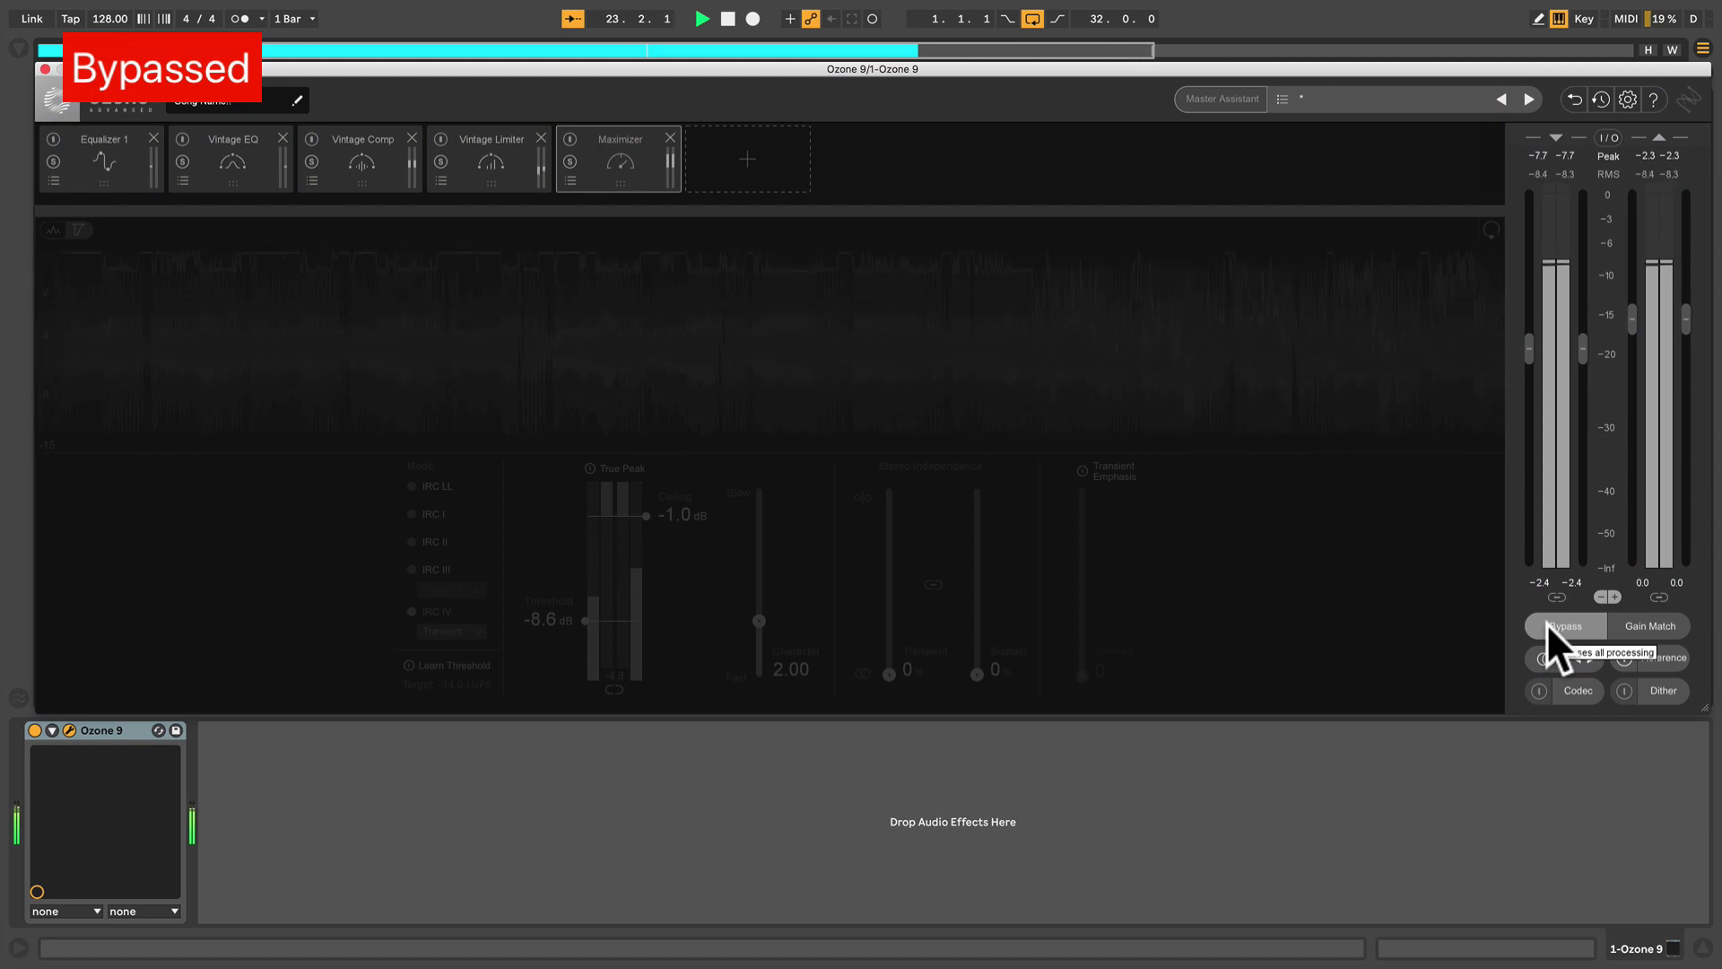
click(1547, 623)
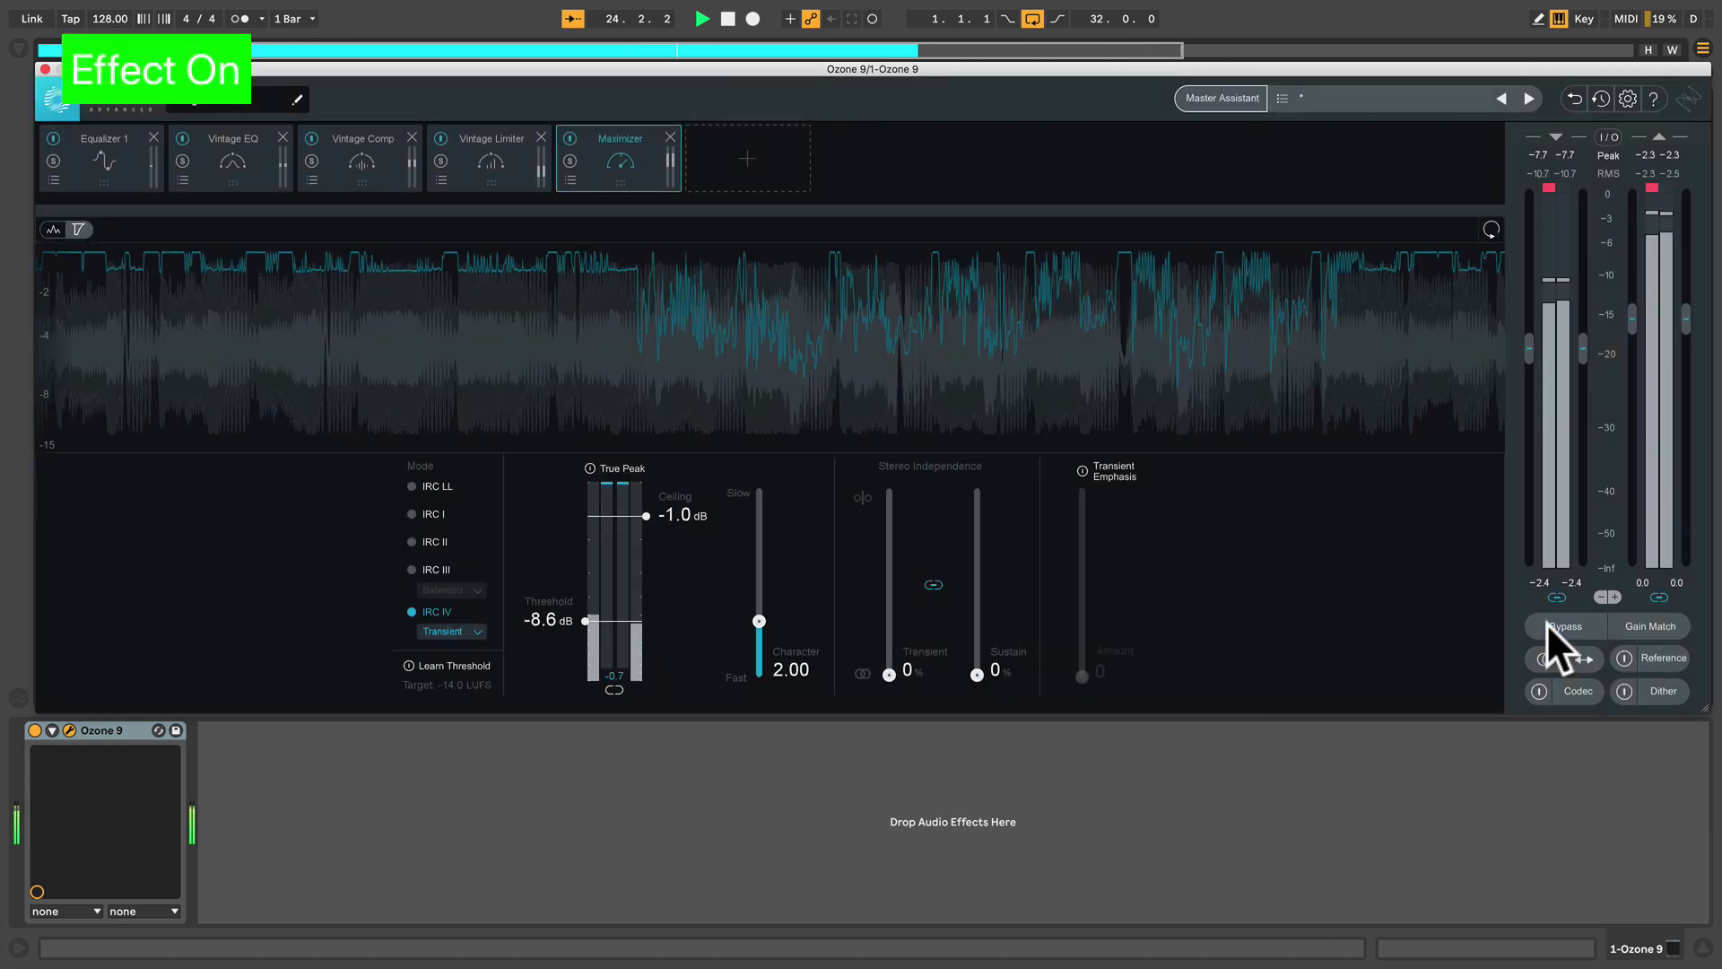
key(space)
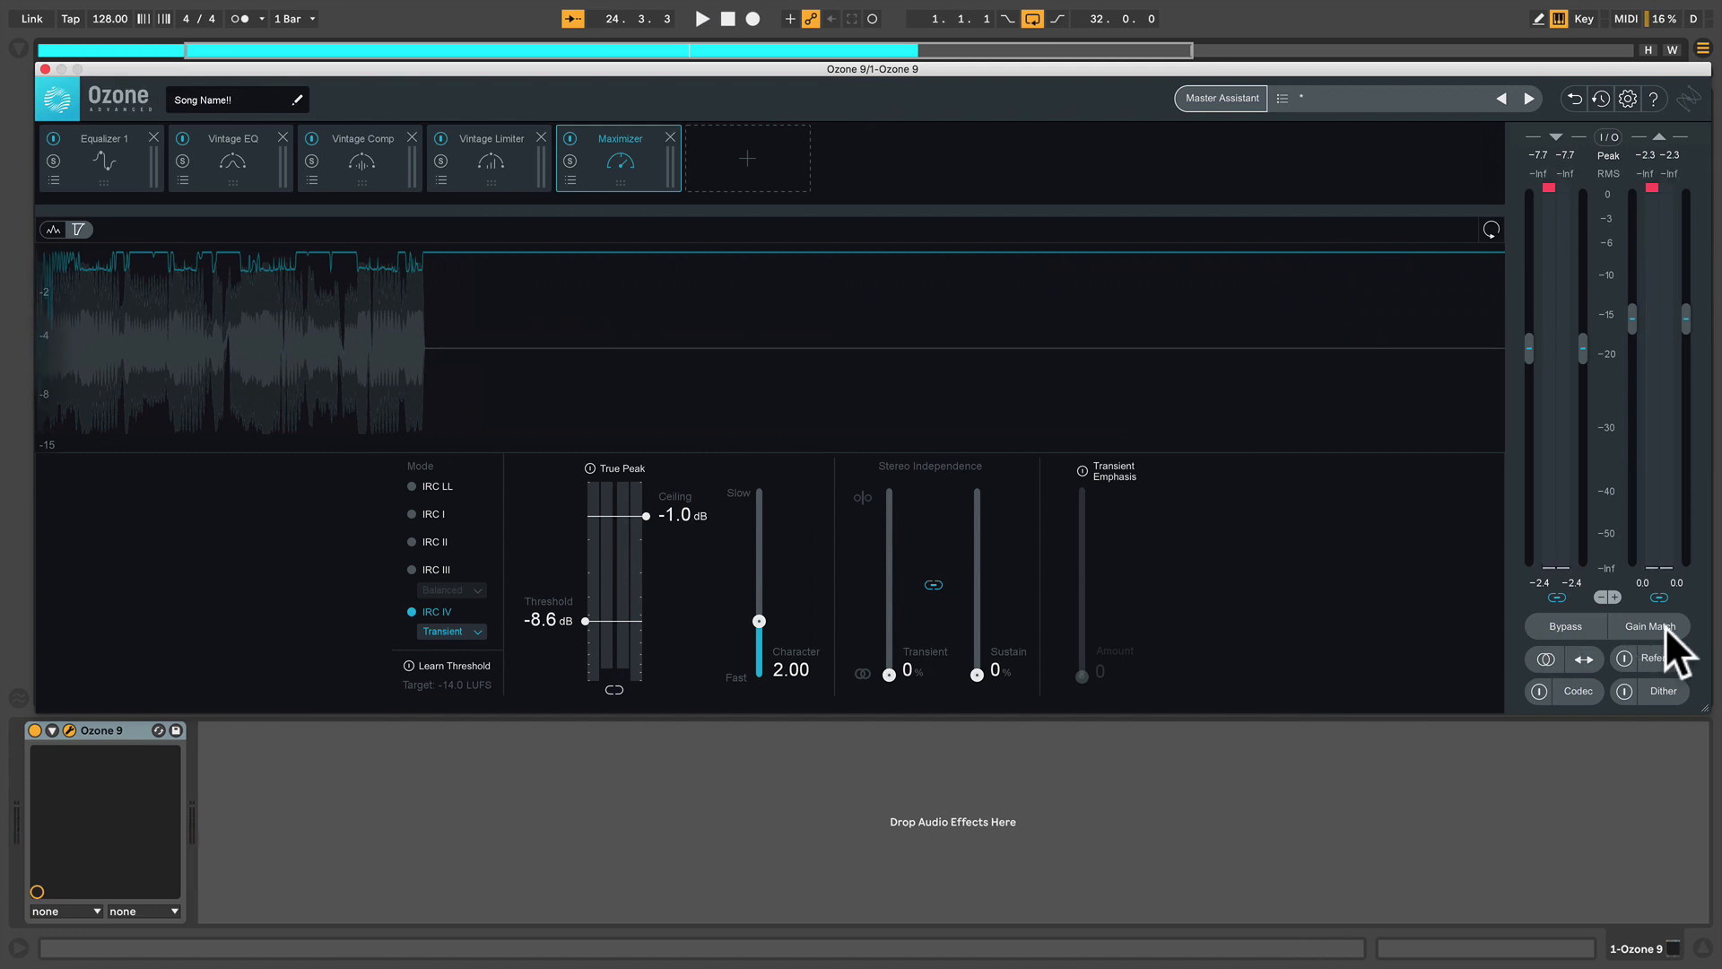
- Turn on Gain Match and compare the bypassed and processed track at matched loudness during playback
click(1666, 626)
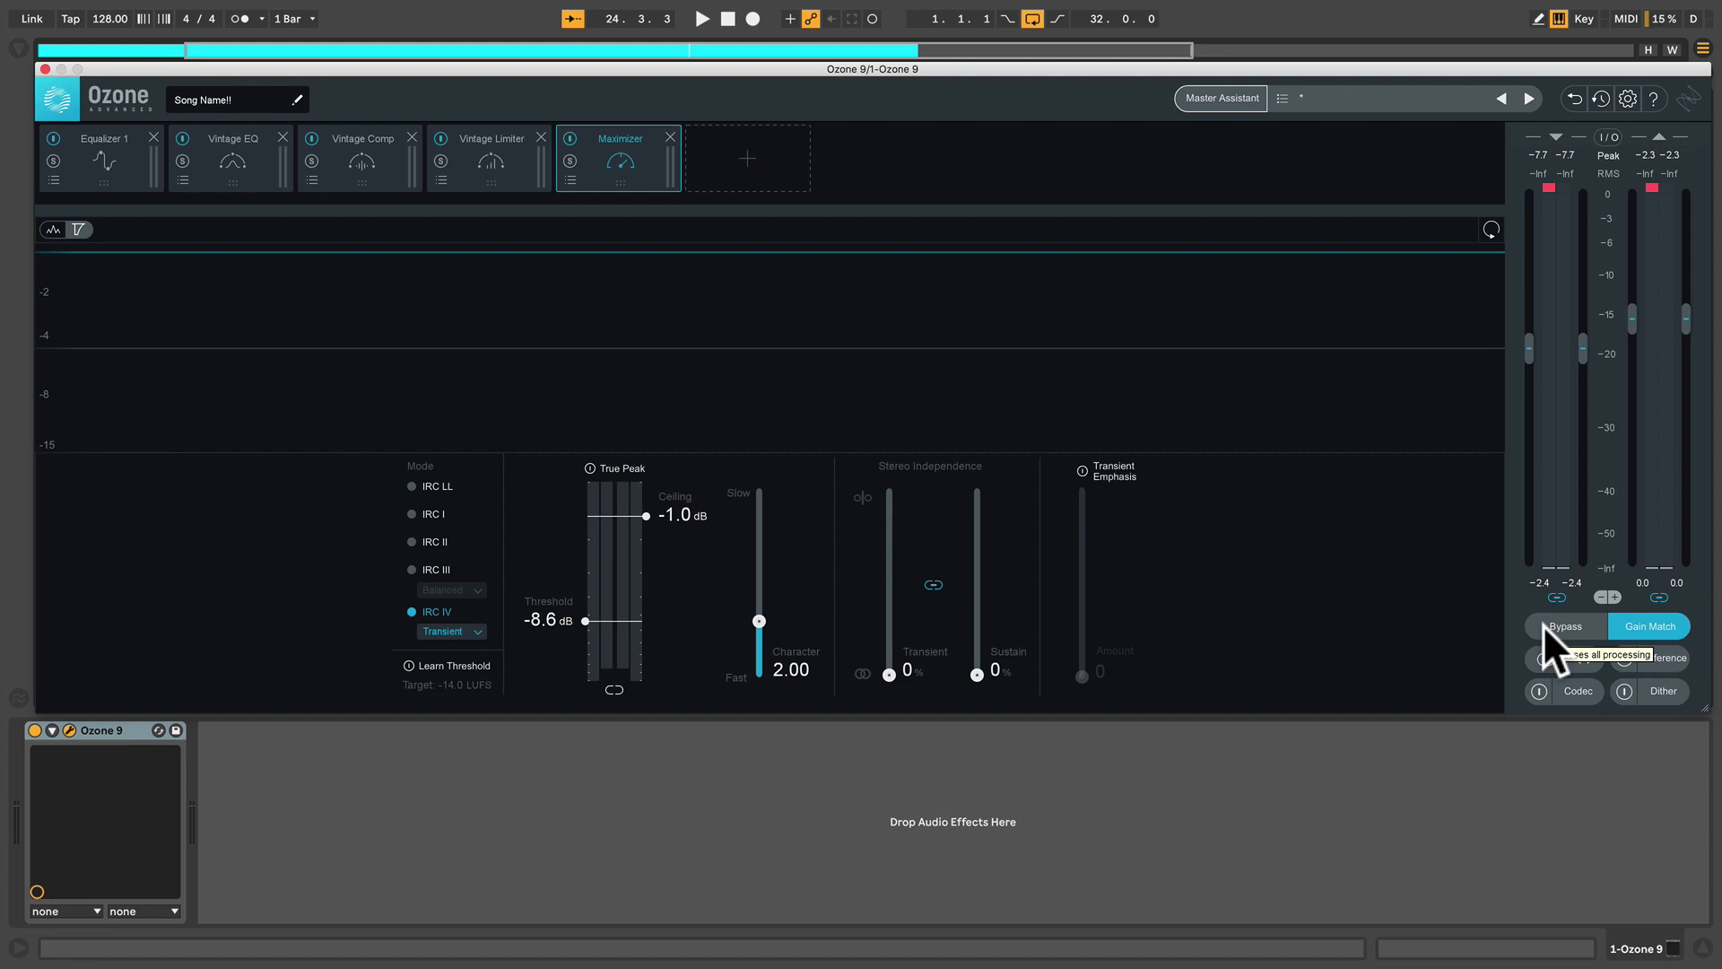
key(space)
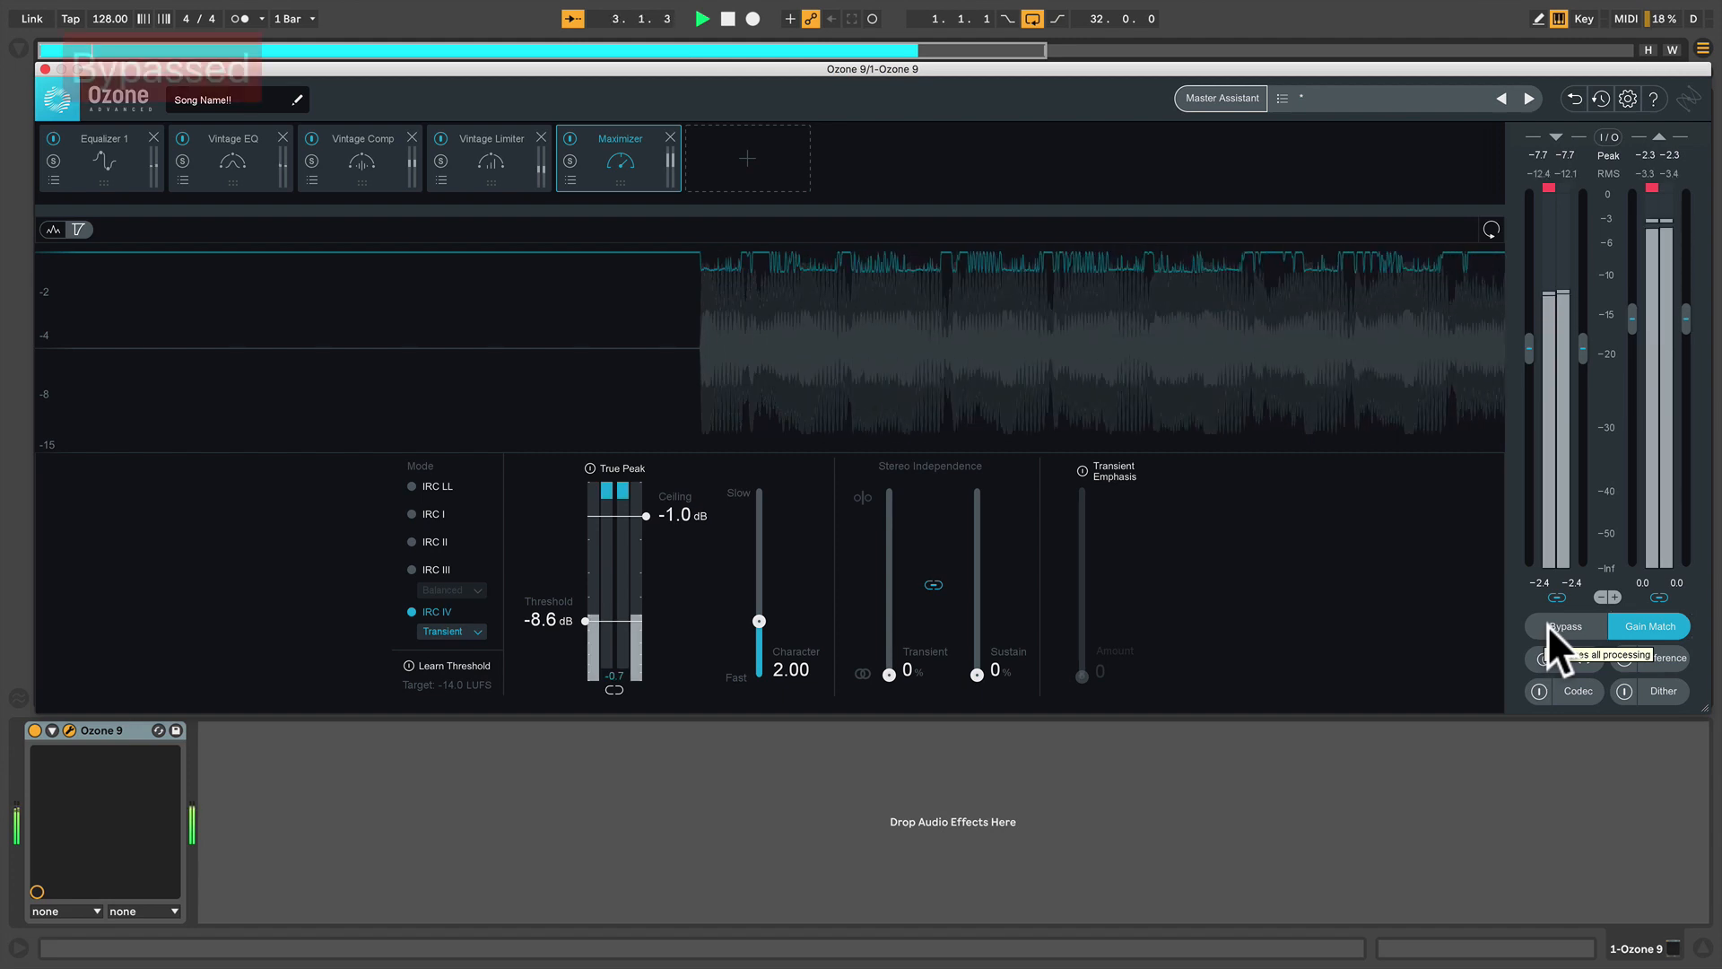
click(1547, 624)
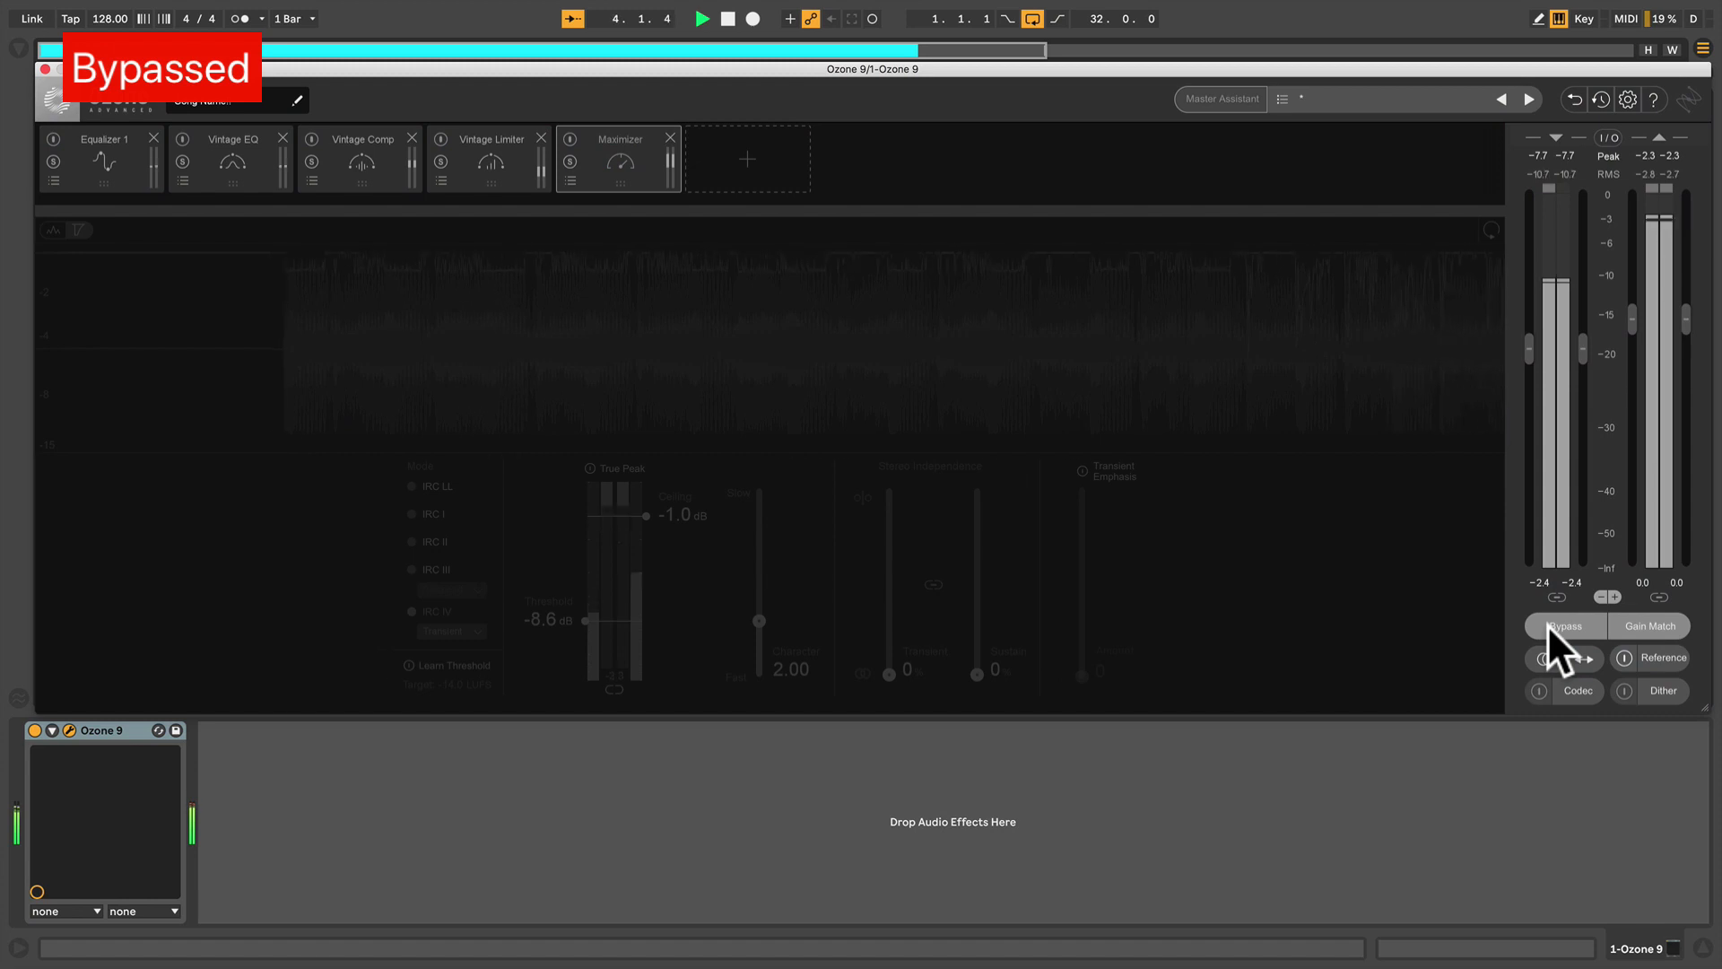
click(1547, 625)
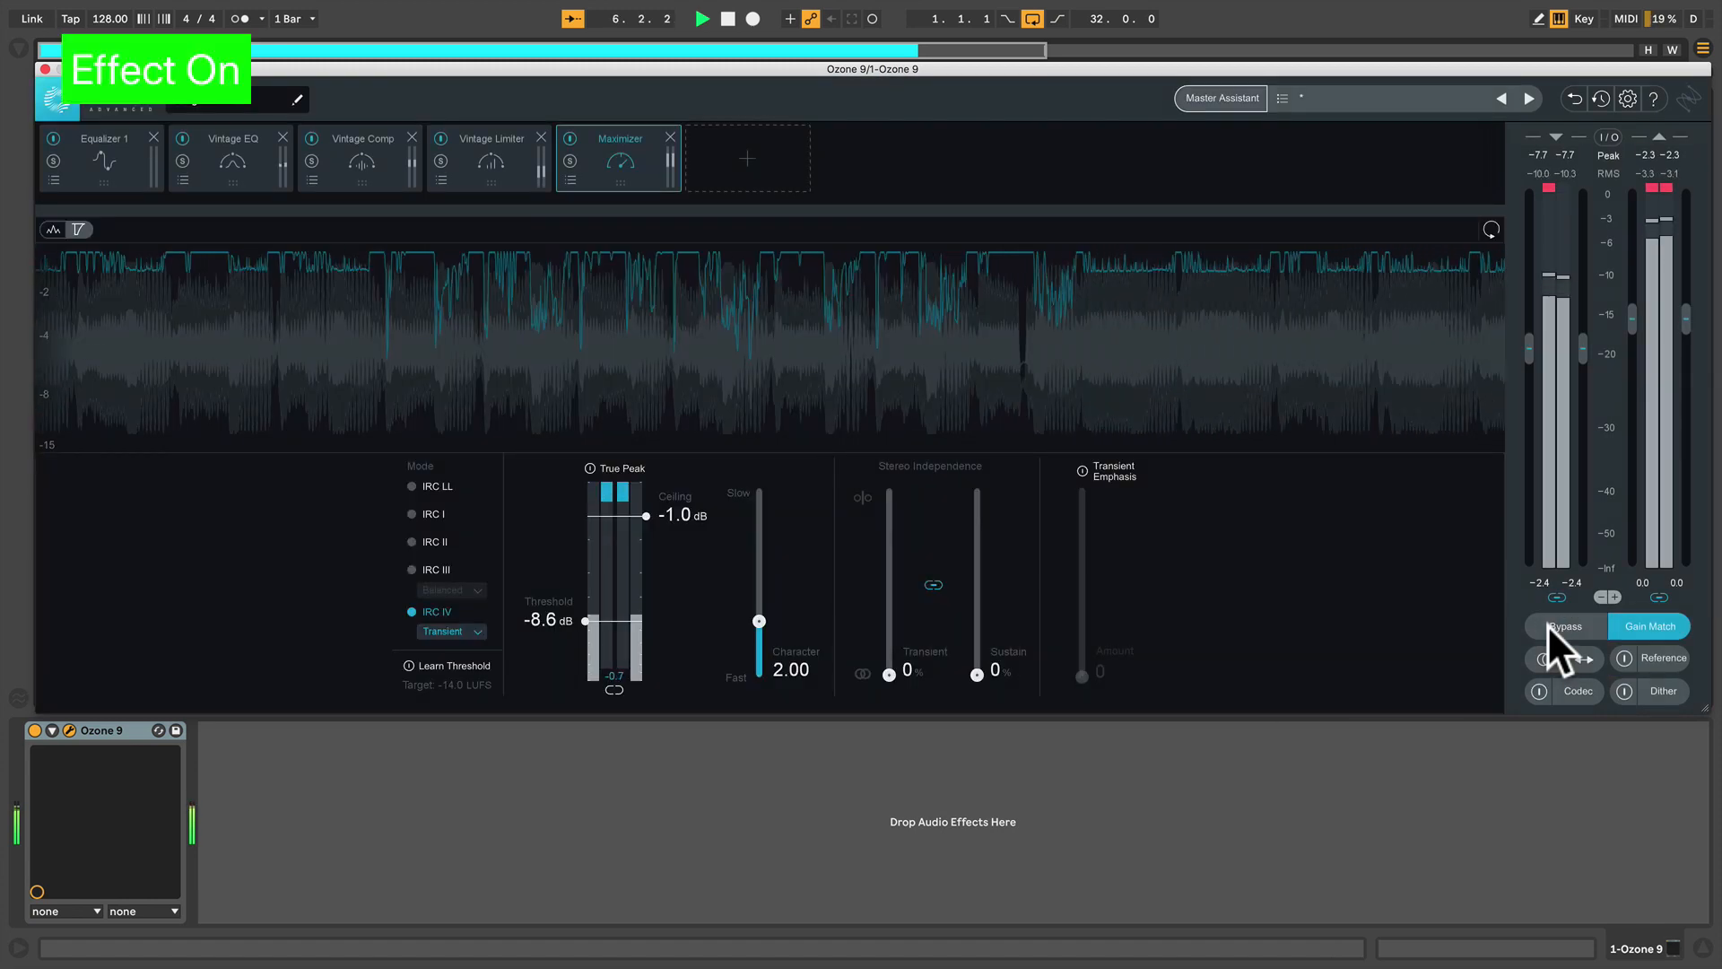
click(1547, 624)
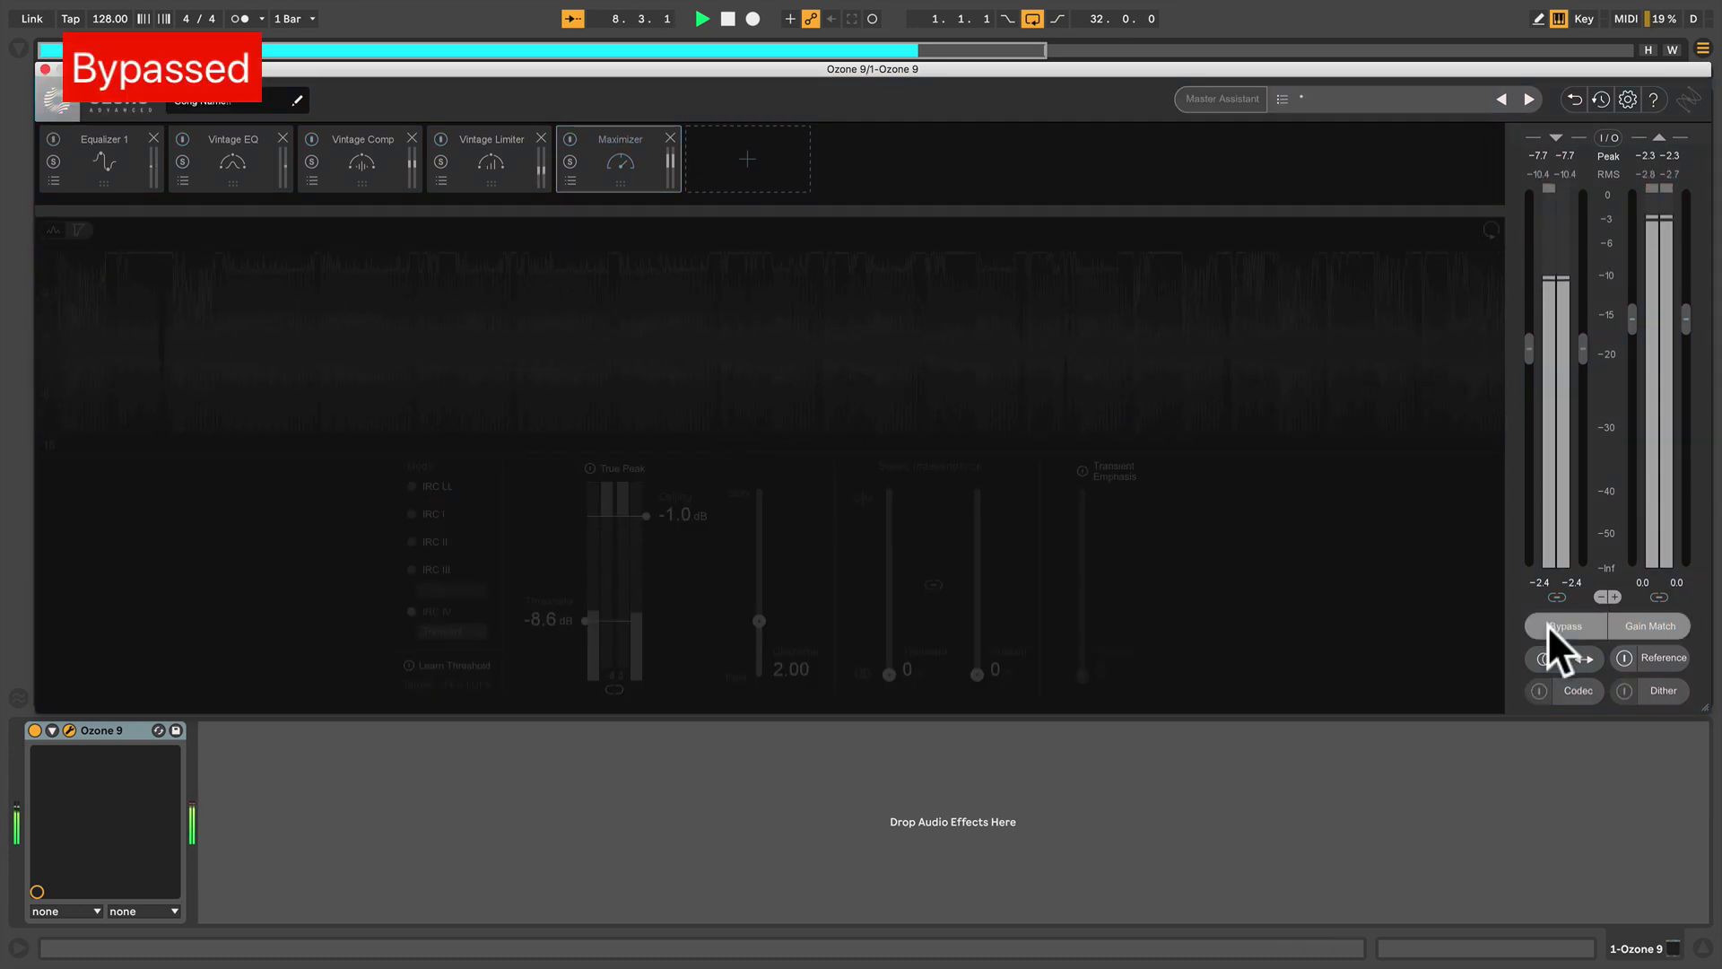
click(1547, 624)
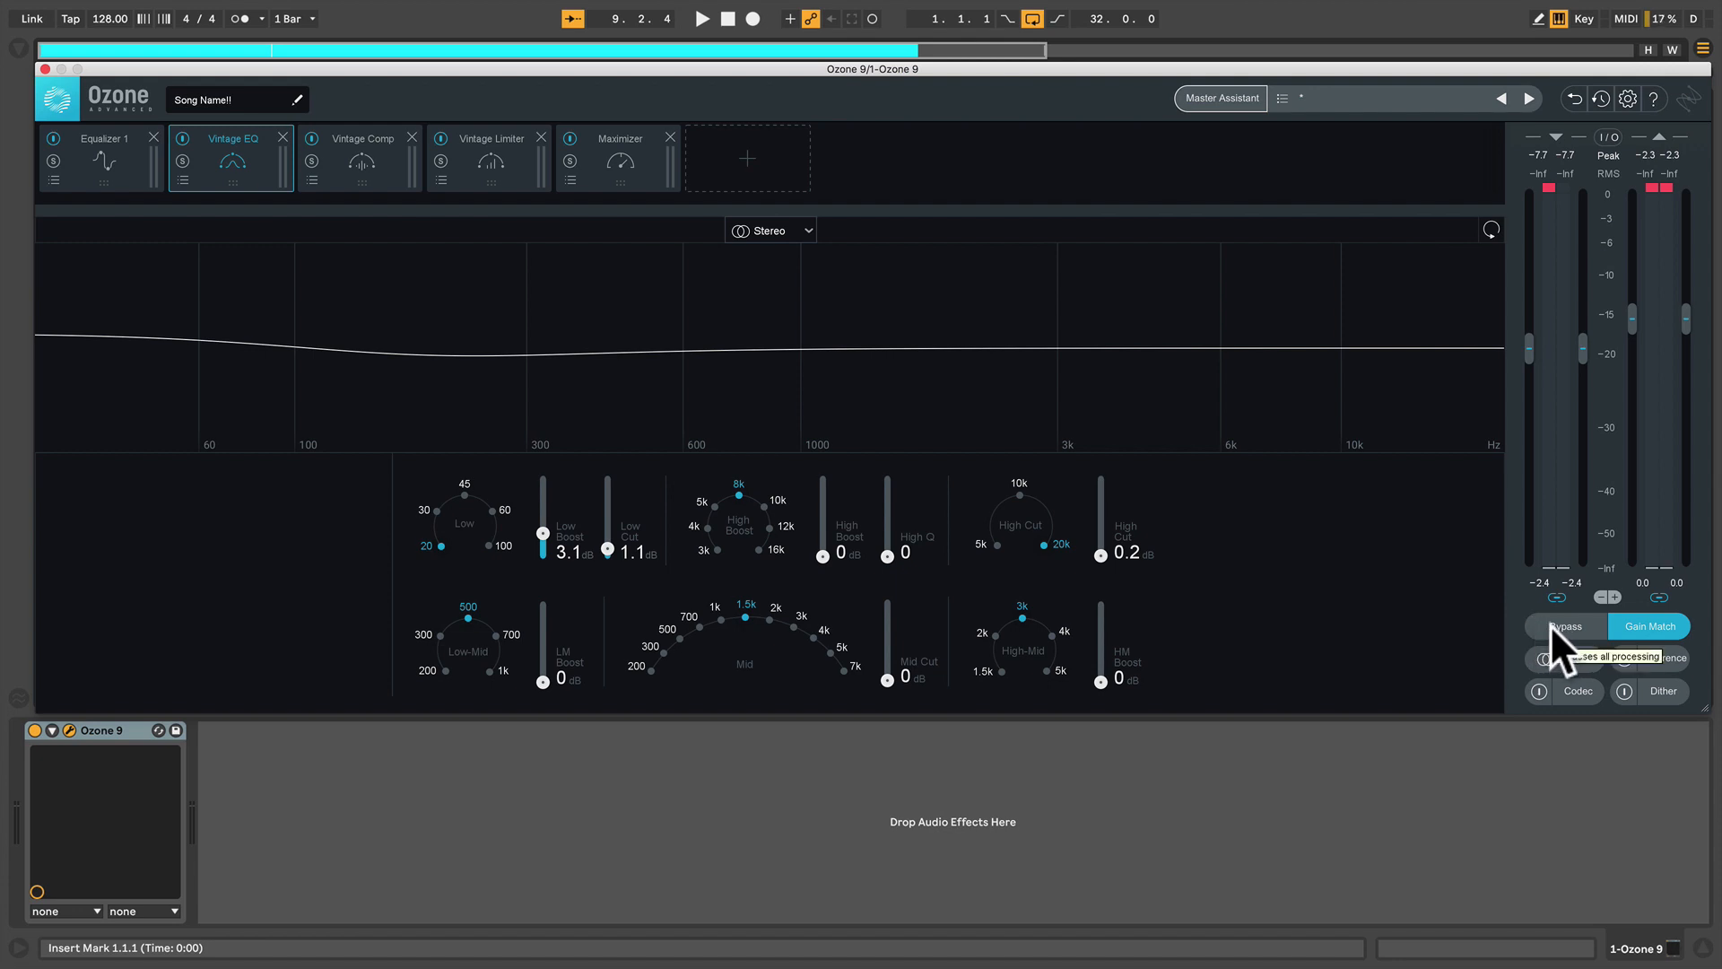
key(space)
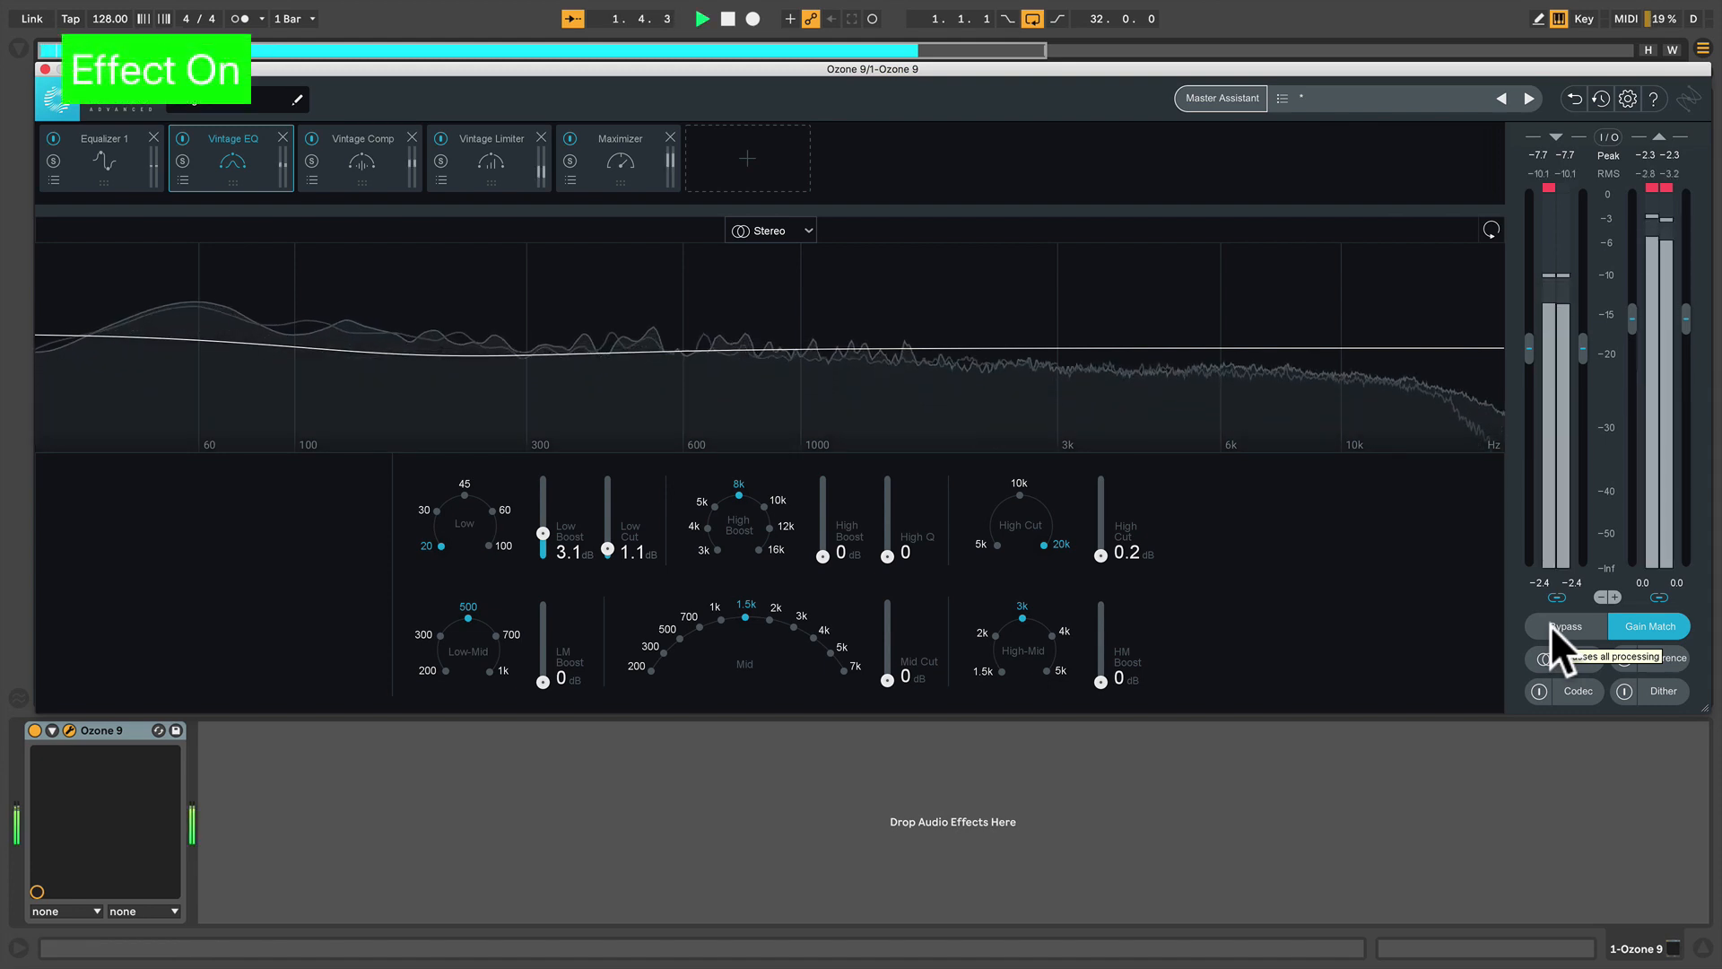
- Compare the loudness-matched track again with all Ozone processing bypassed and active
click(1550, 624)
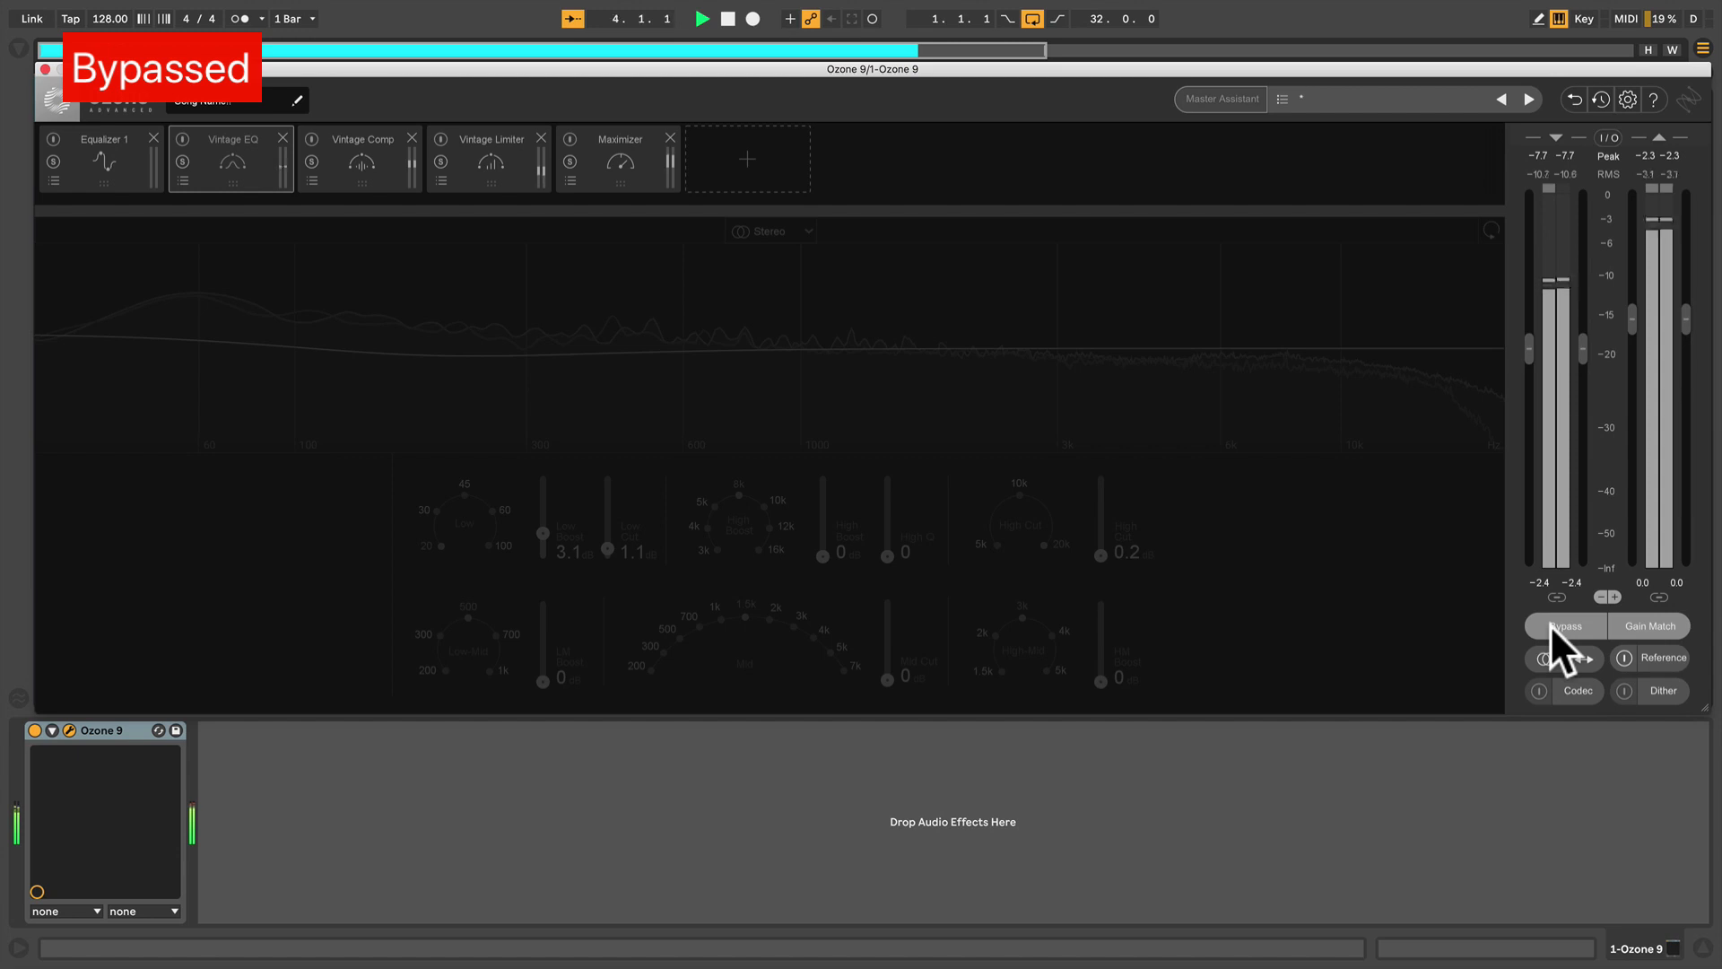
click(1550, 624)
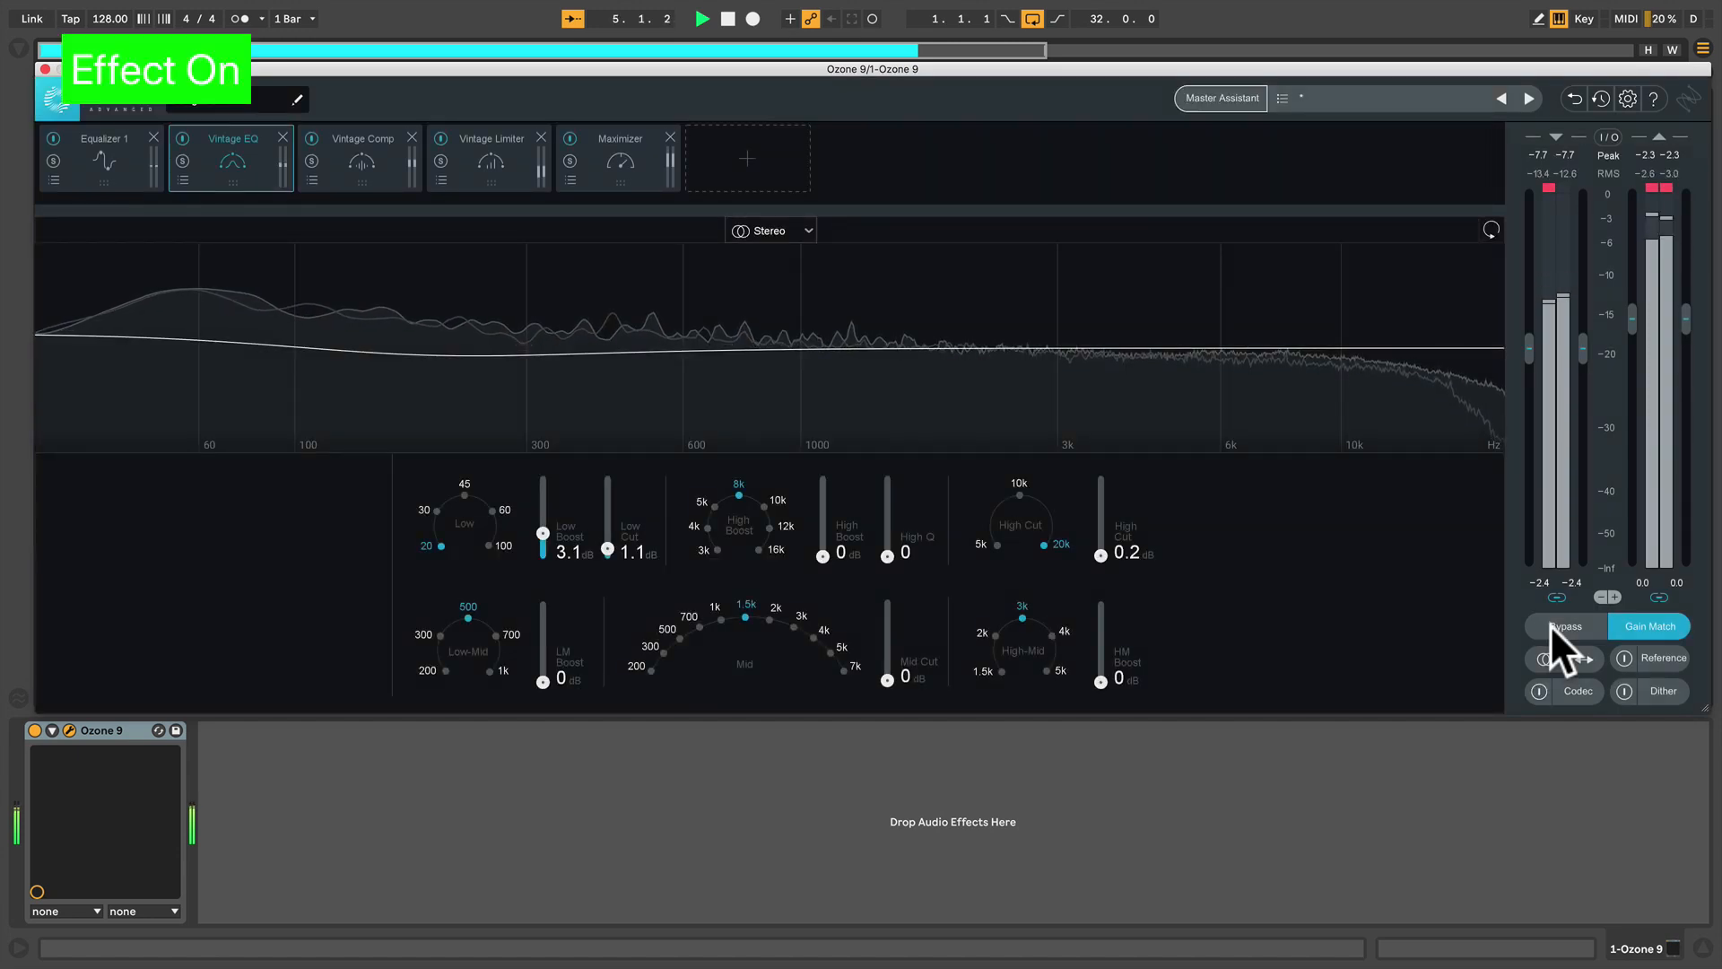
click(1550, 624)
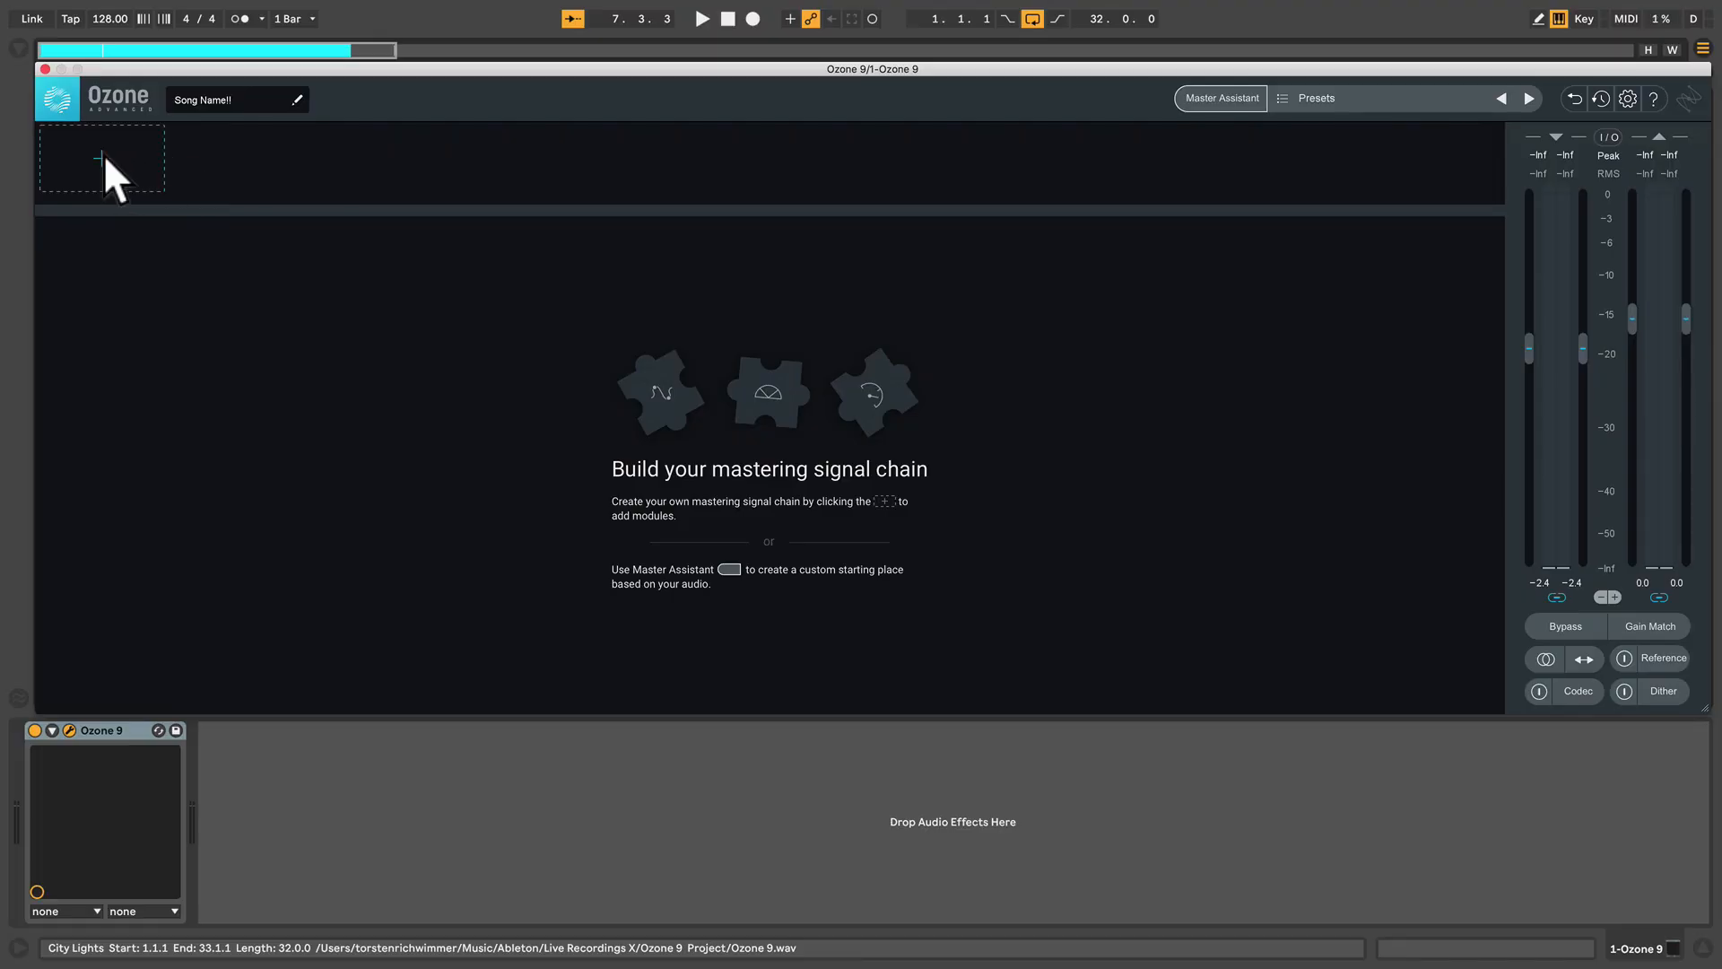
- Add a Match EQ module to the empty mastering chain and close the plug-in window
click(104, 155)
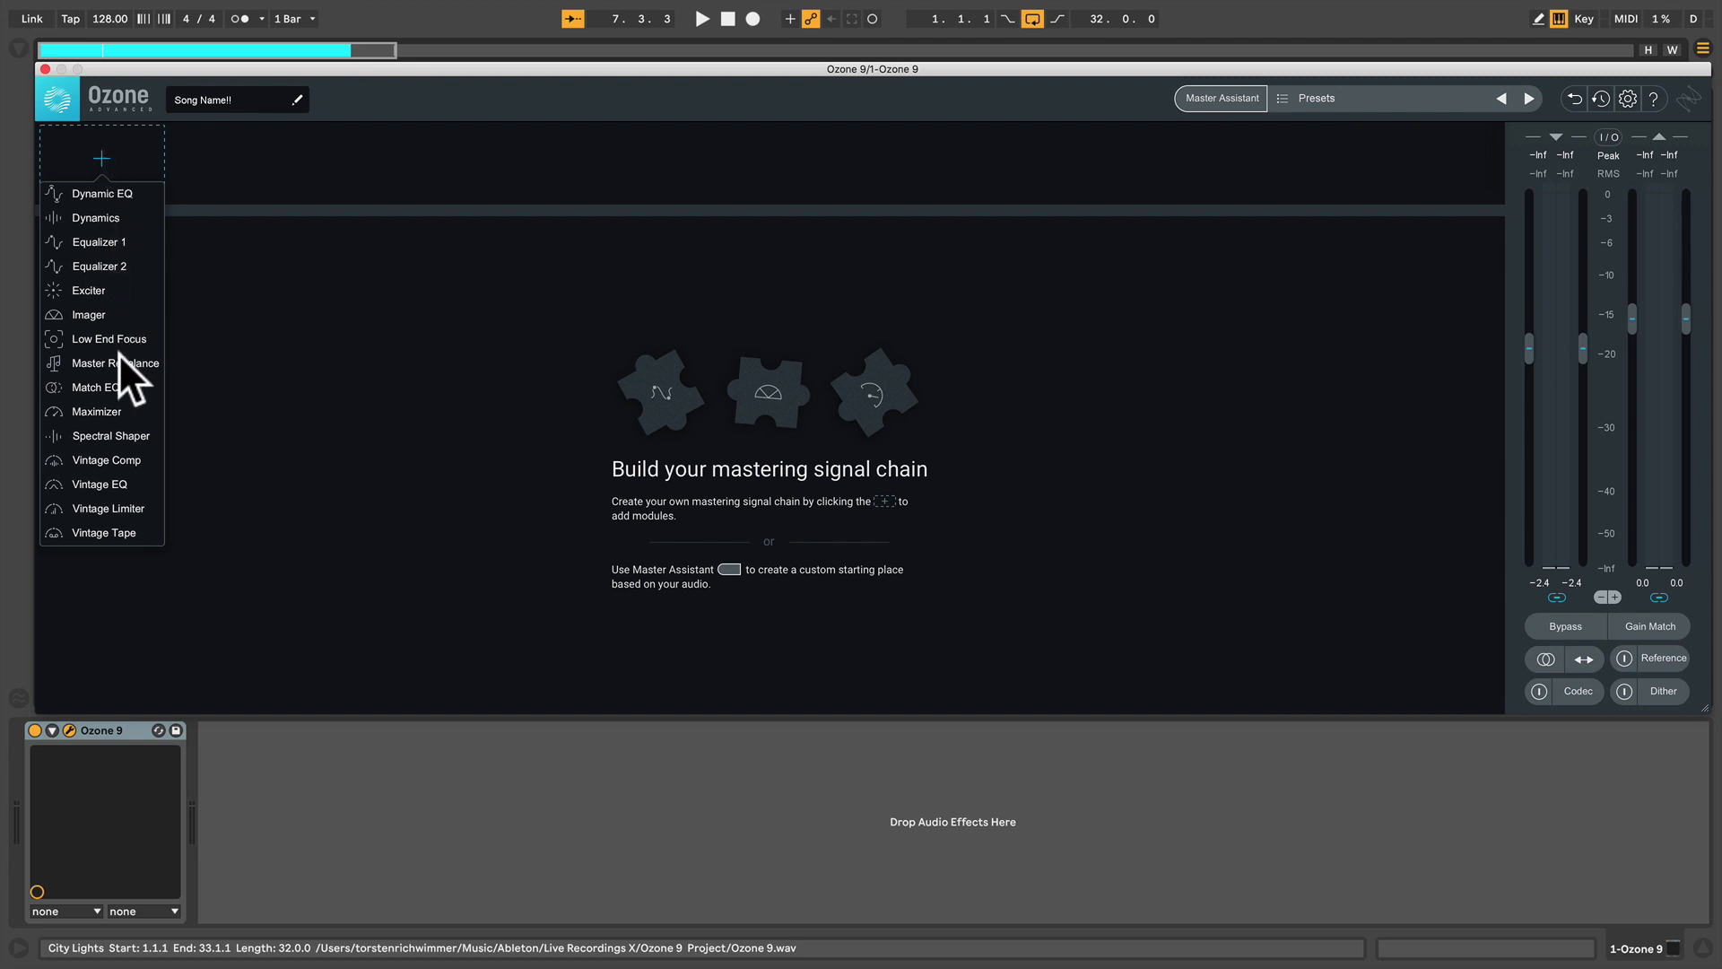
click(107, 384)
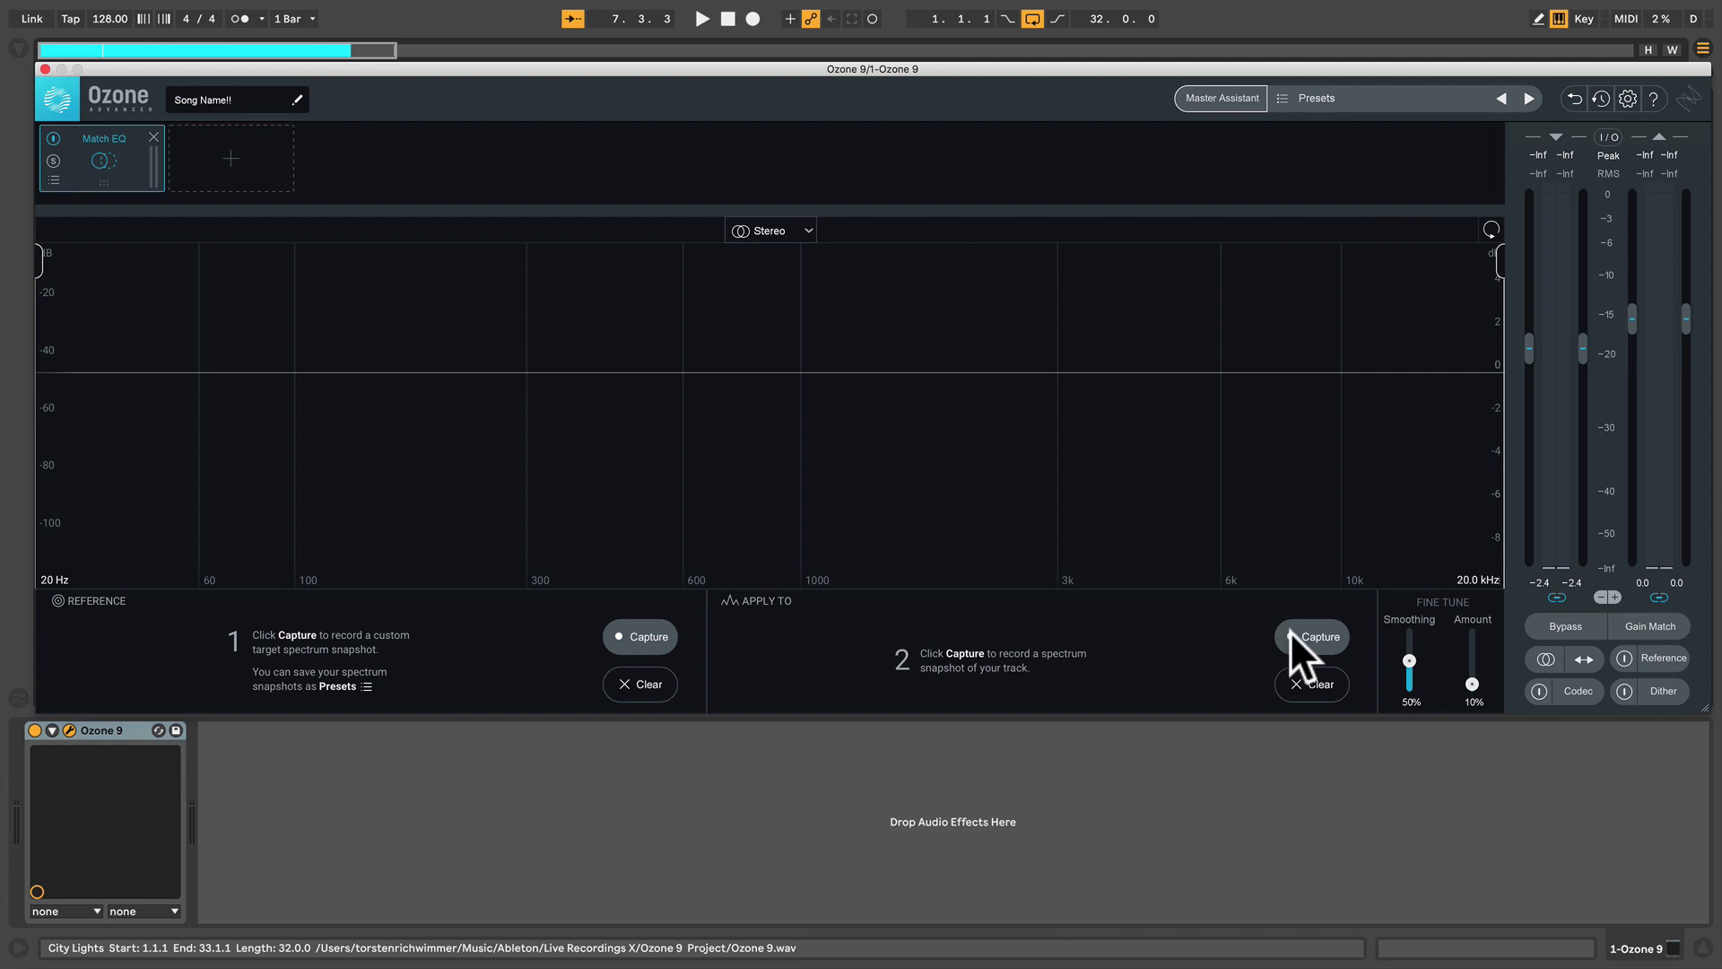
click(45, 68)
- Import the Black Octopus Sound Electro Bass Tools demo MP3 onto a new track as a reference and solo that track
click(16, 47)
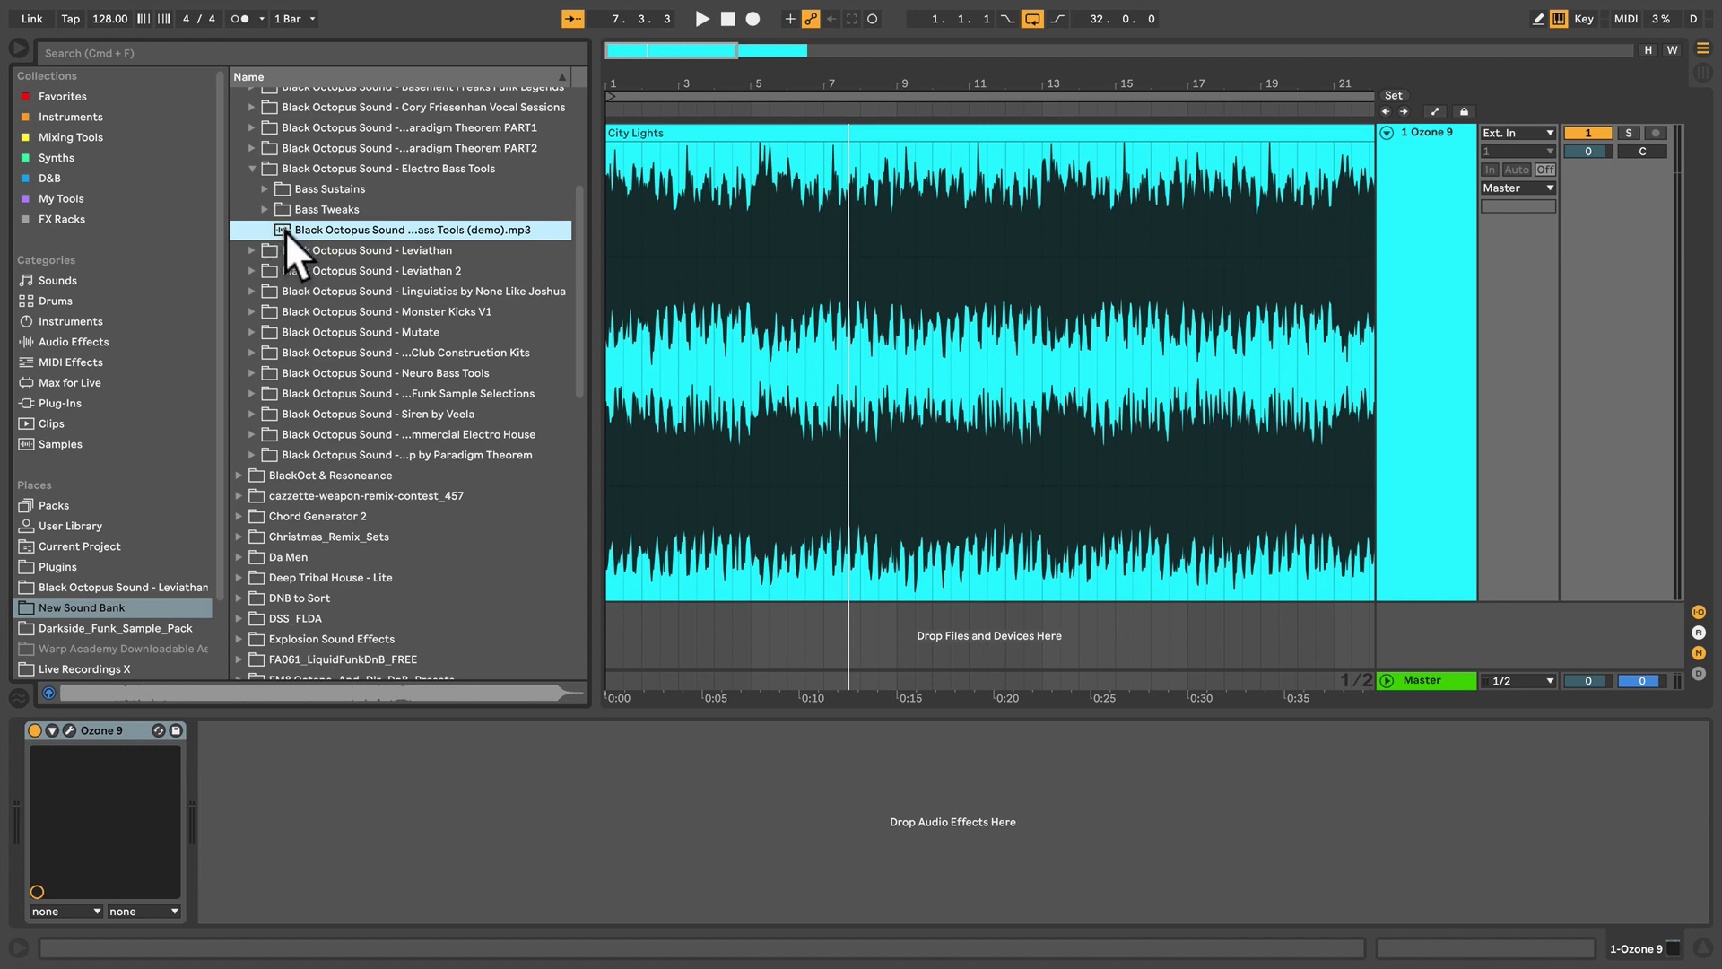
drag(284, 228, 595, 616)
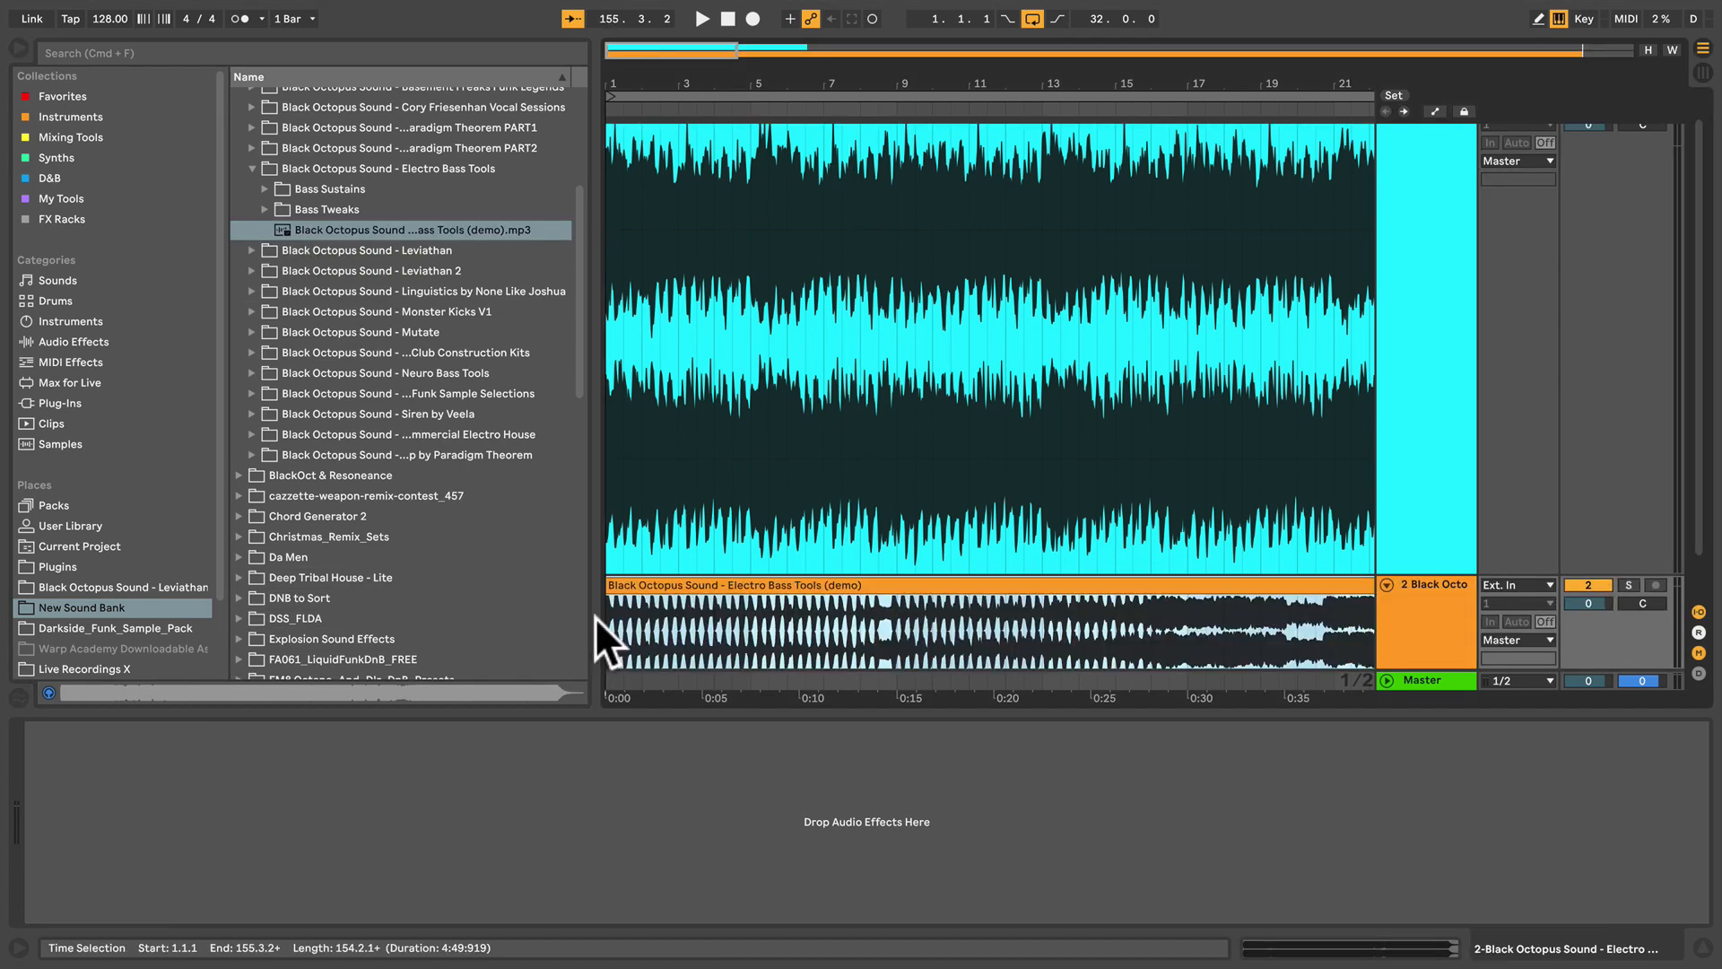
click(11, 41)
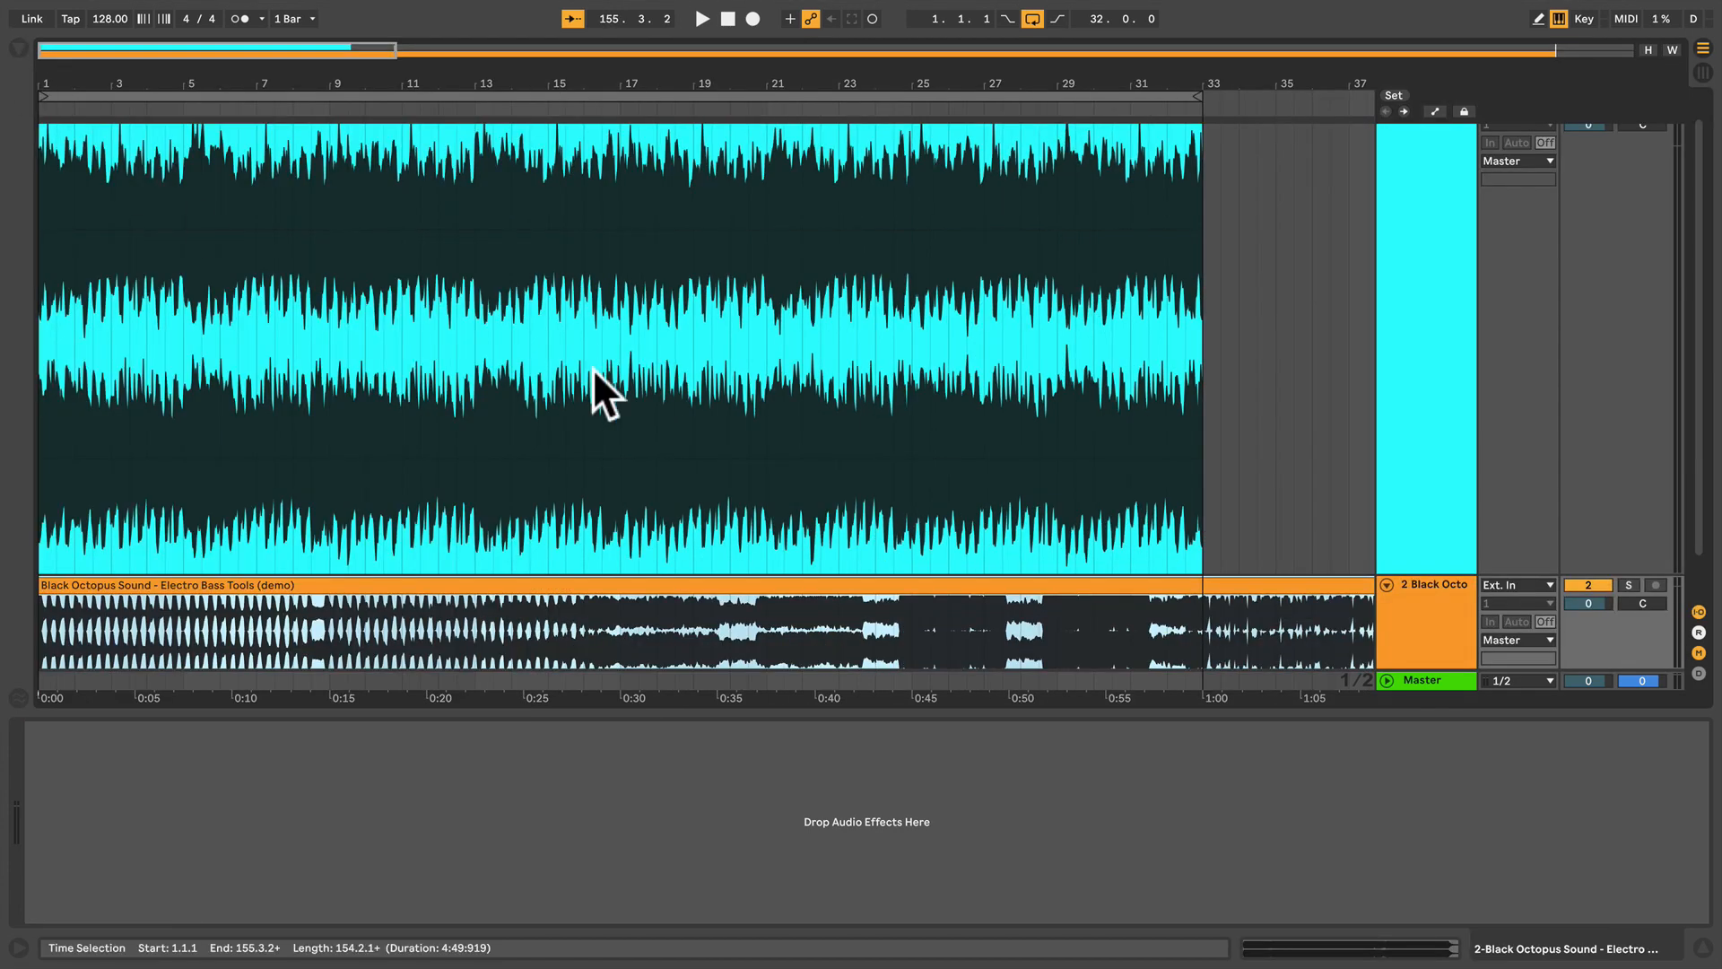
click(1629, 584)
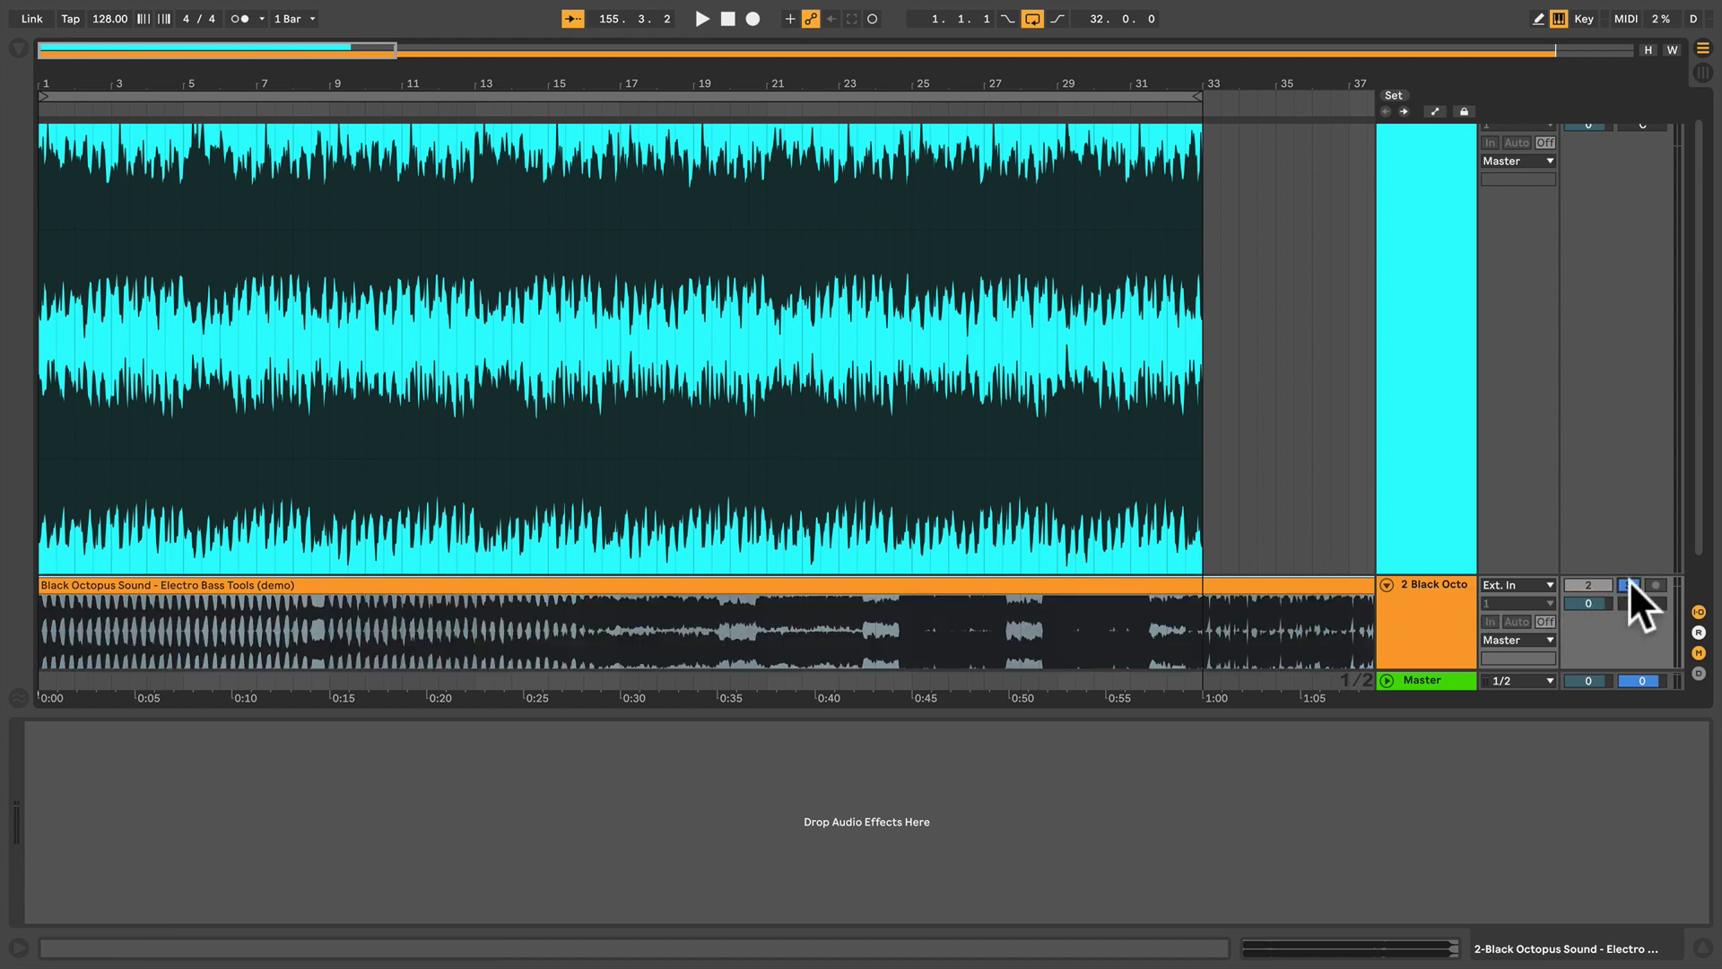
- Move the Ozone 9 device from the City Lights track to the soloed reference track
click(1410, 386)
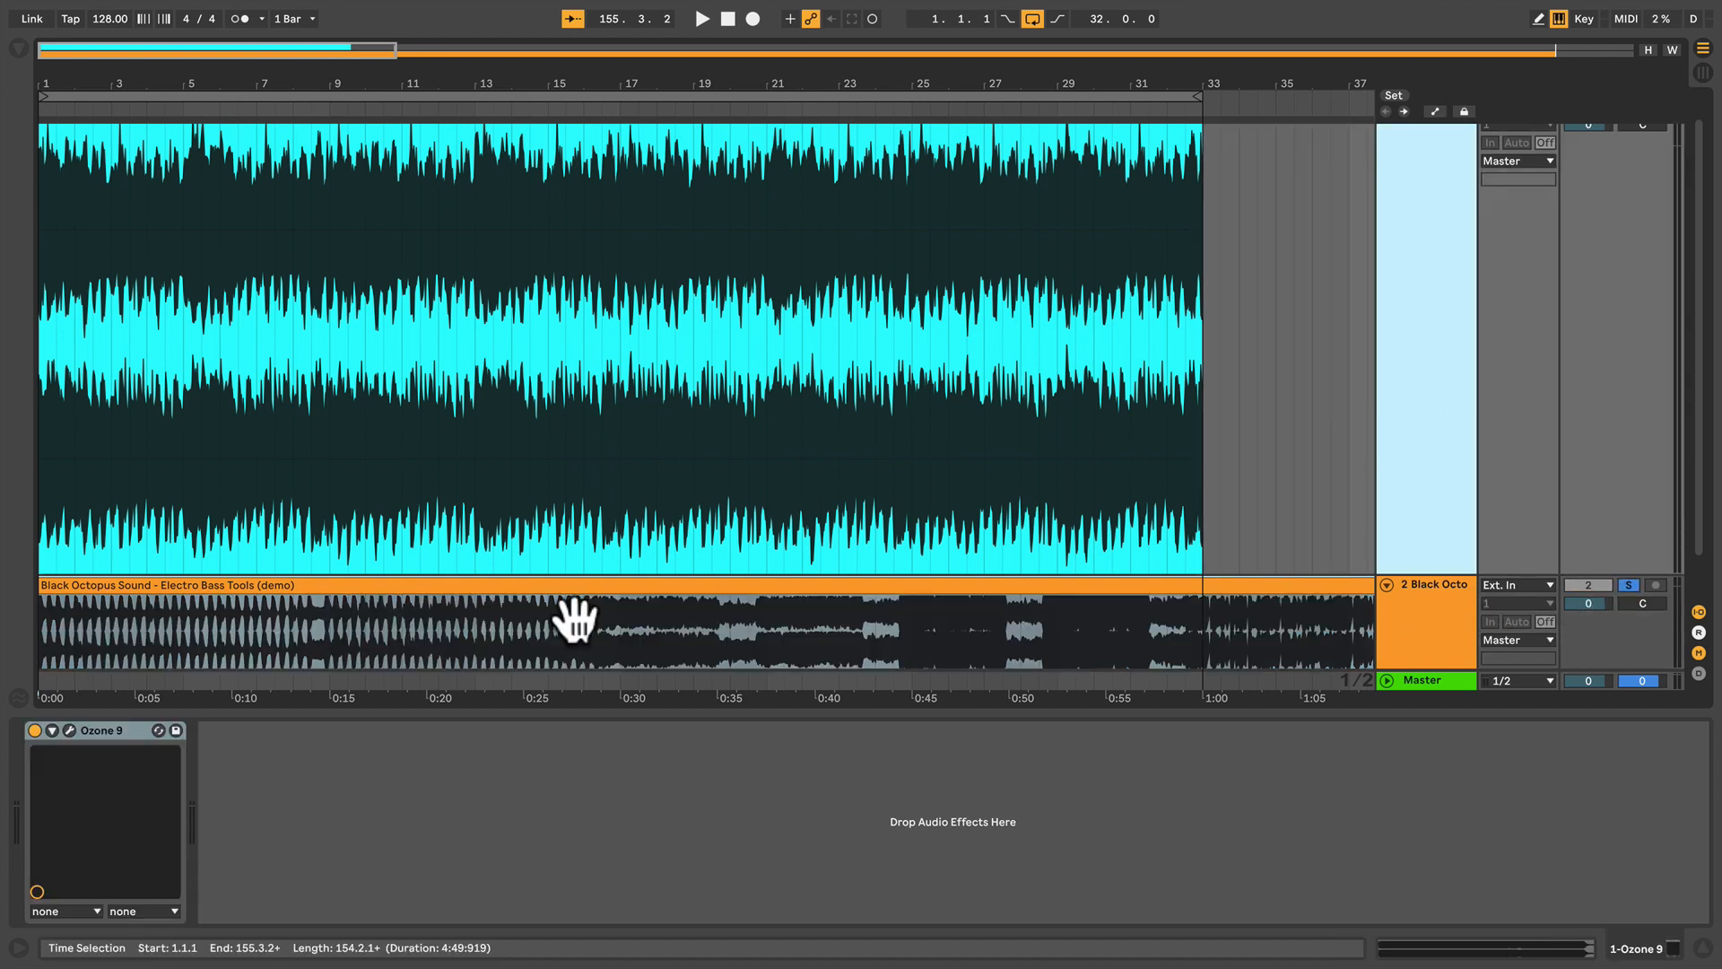
click(109, 729)
drag(110, 729, 1419, 609)
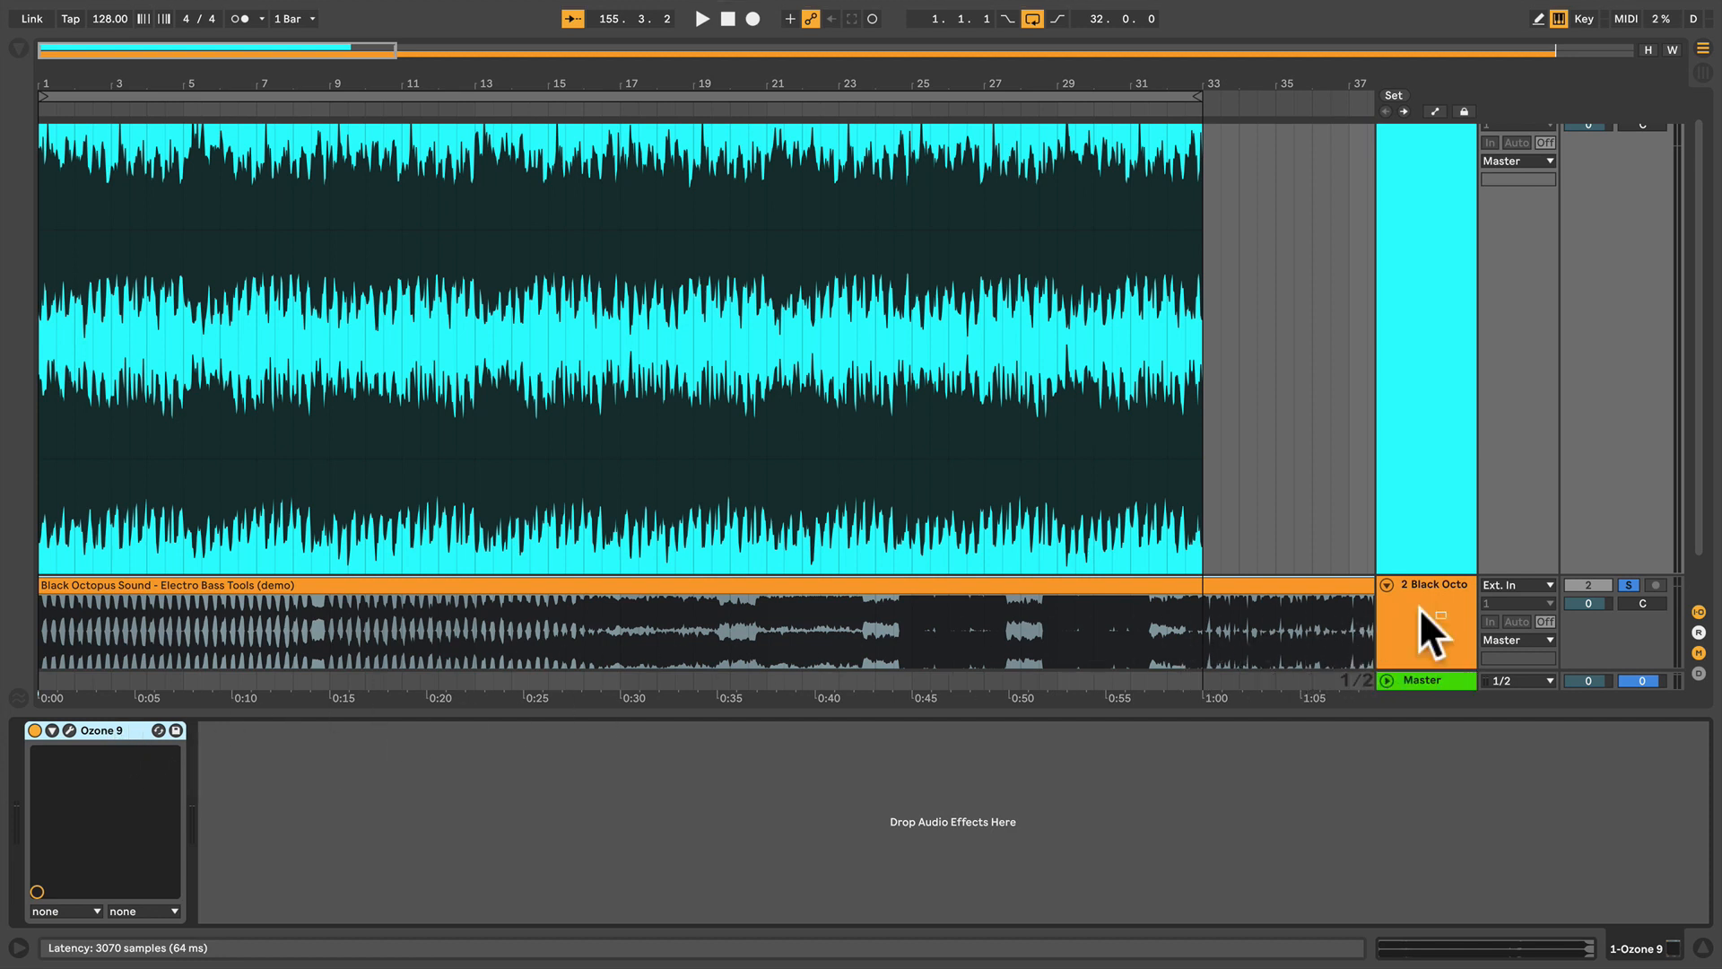
- Capture the demo track's spectrum as the Match EQ reference while it plays
click(69, 729)
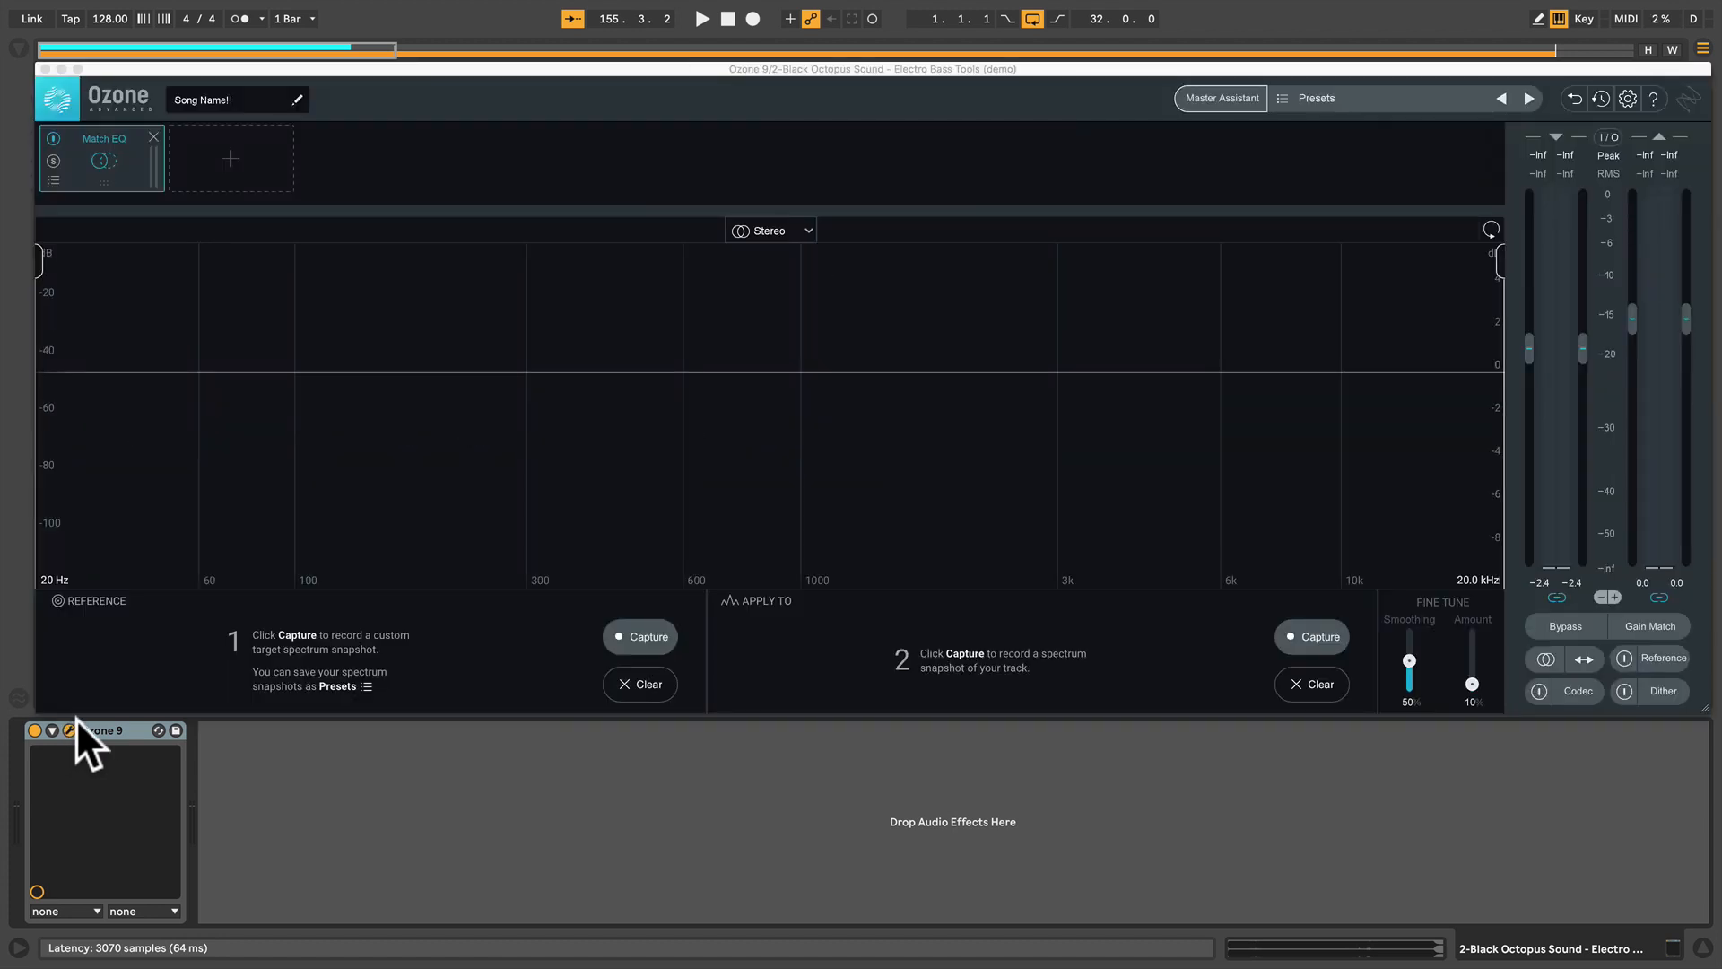
click(643, 632)
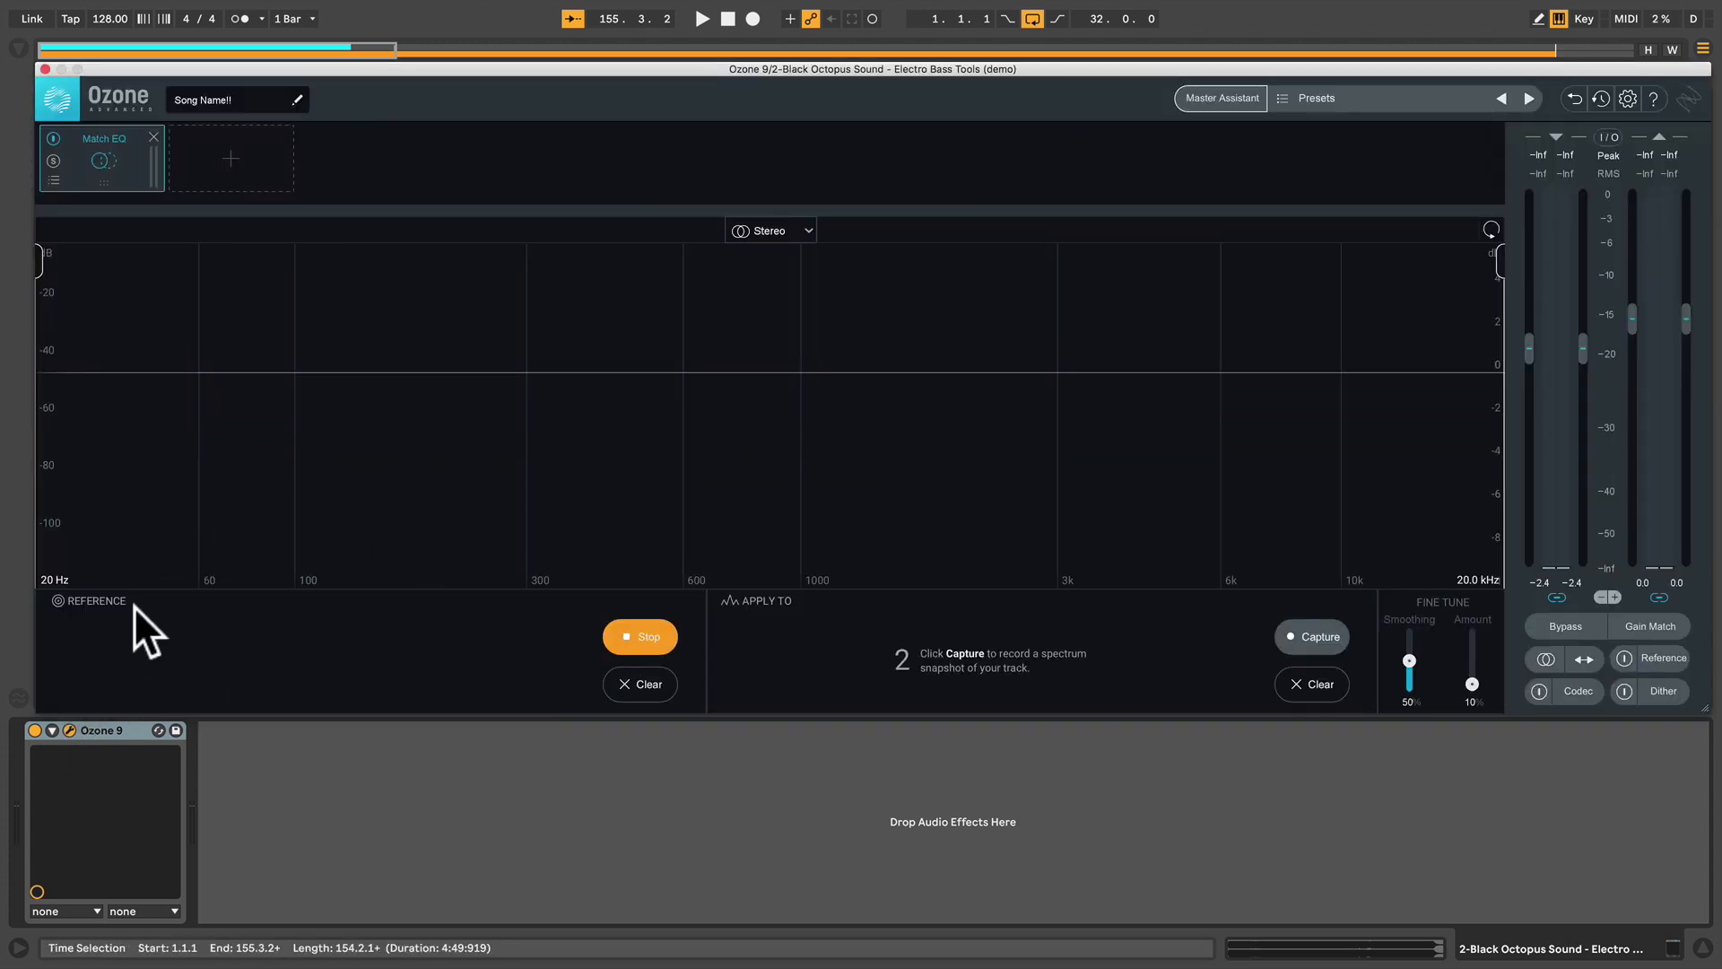
key(space)
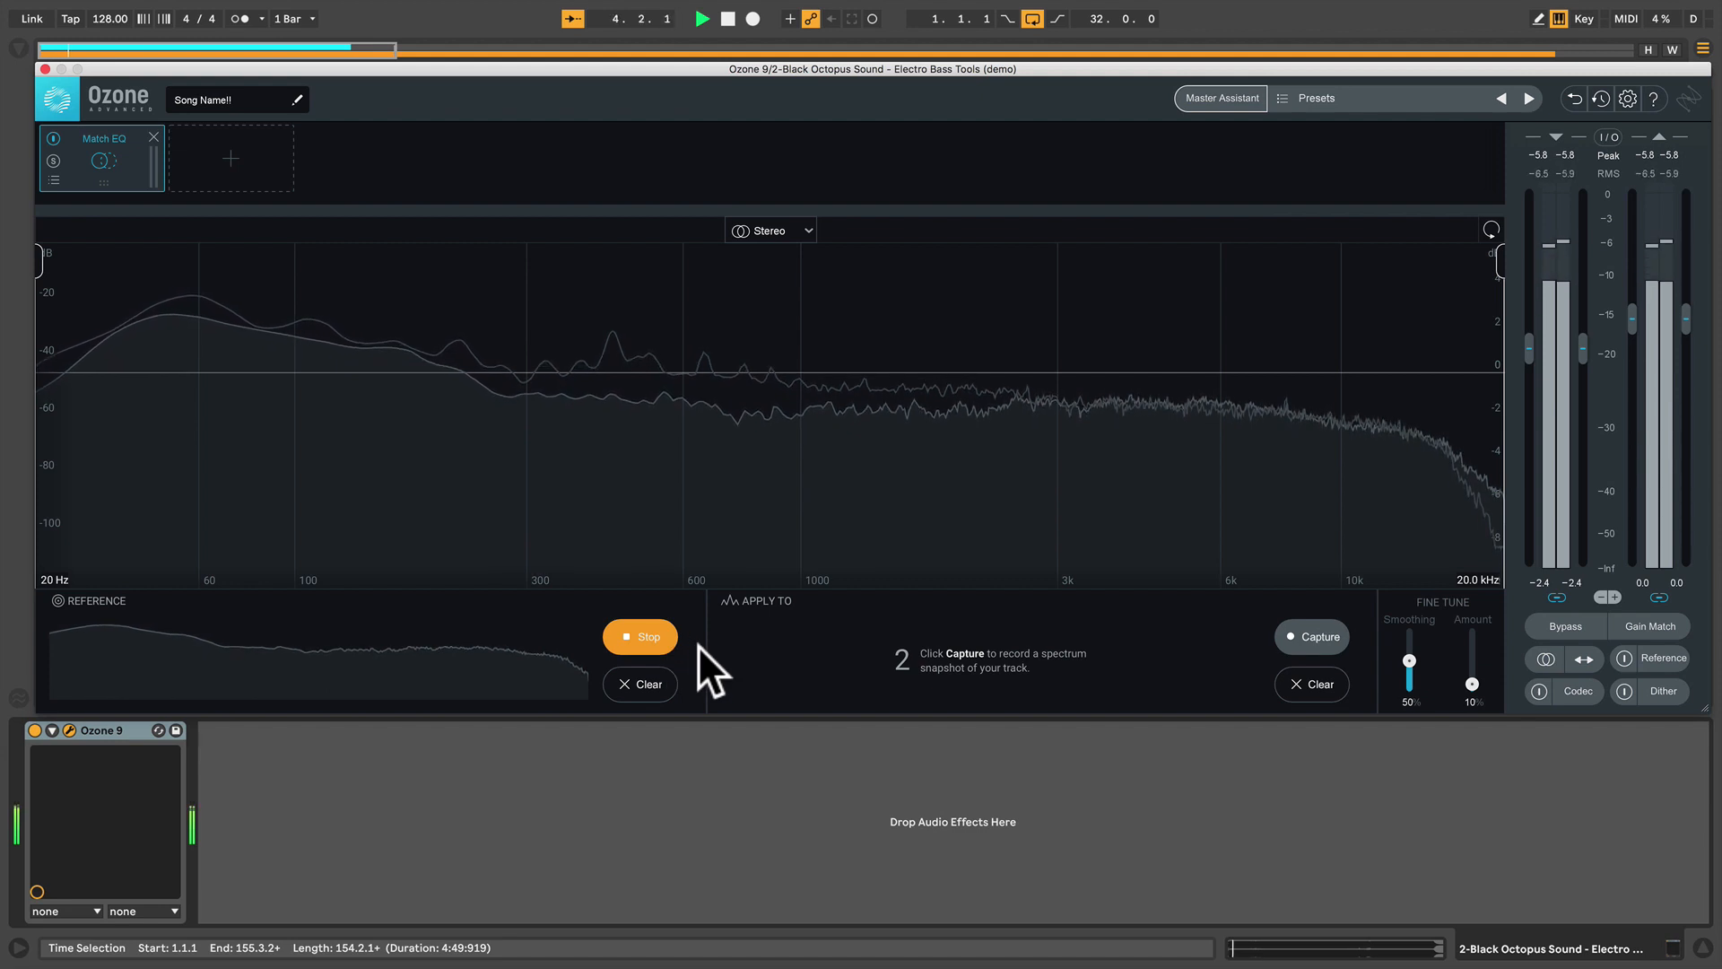
click(650, 637)
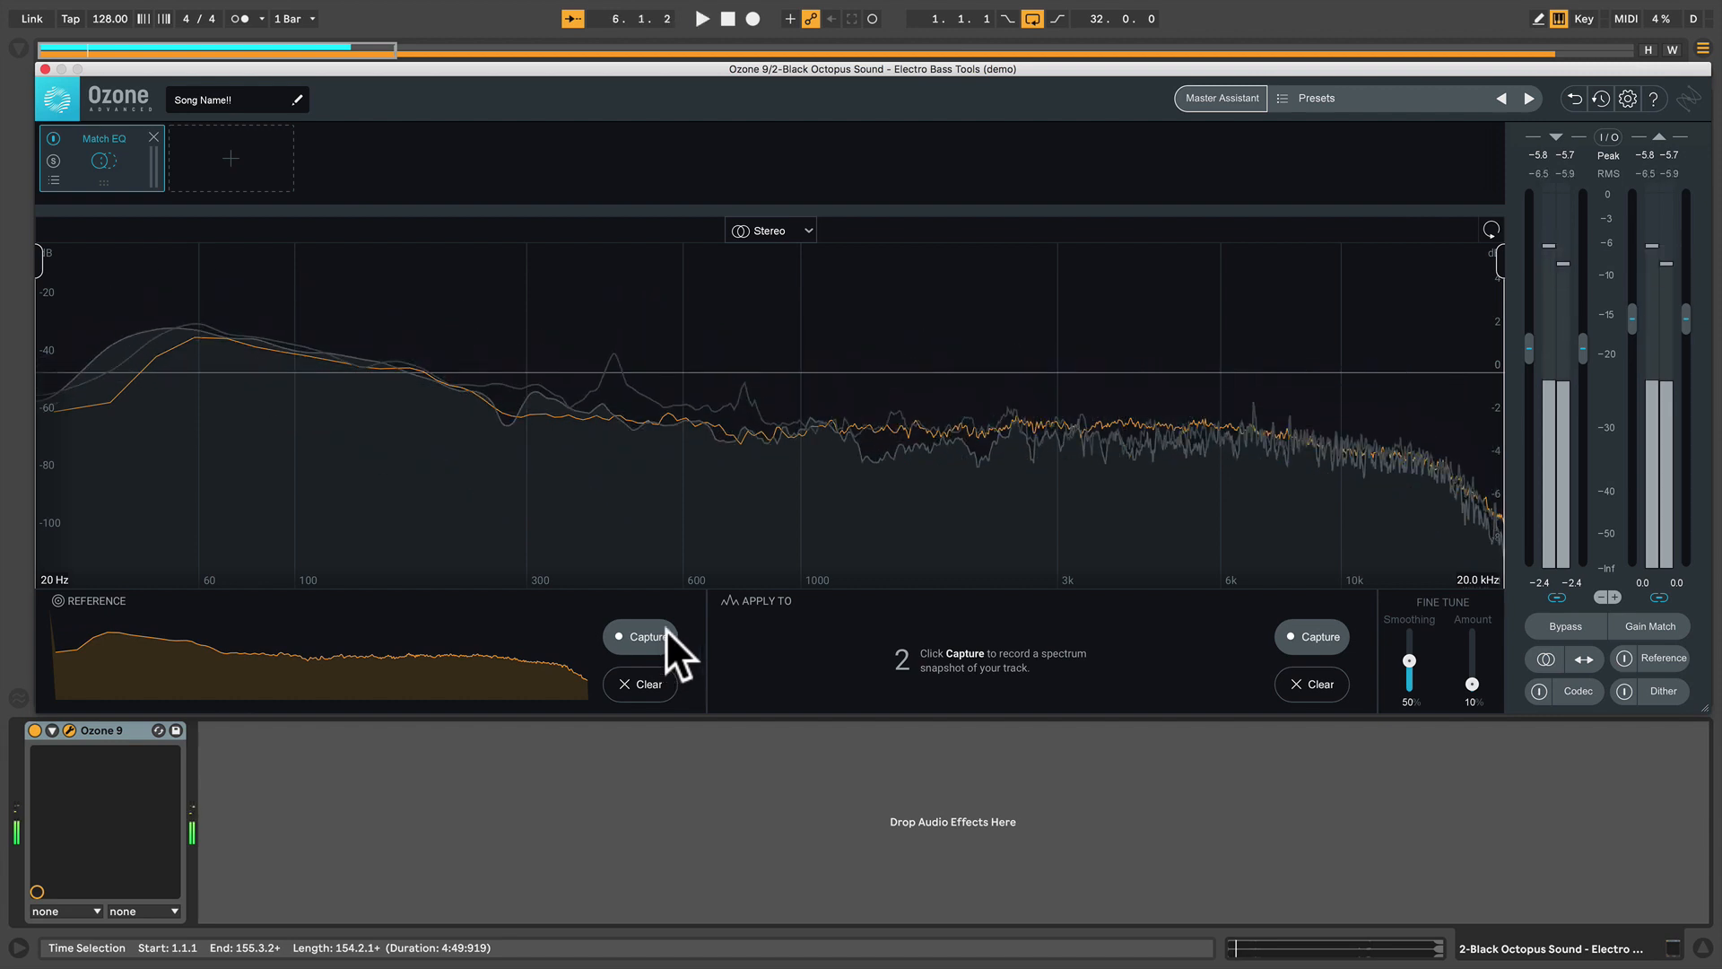
- Move the Ozone 9 device back to the City Lights track and delete the reference track
click(45, 68)
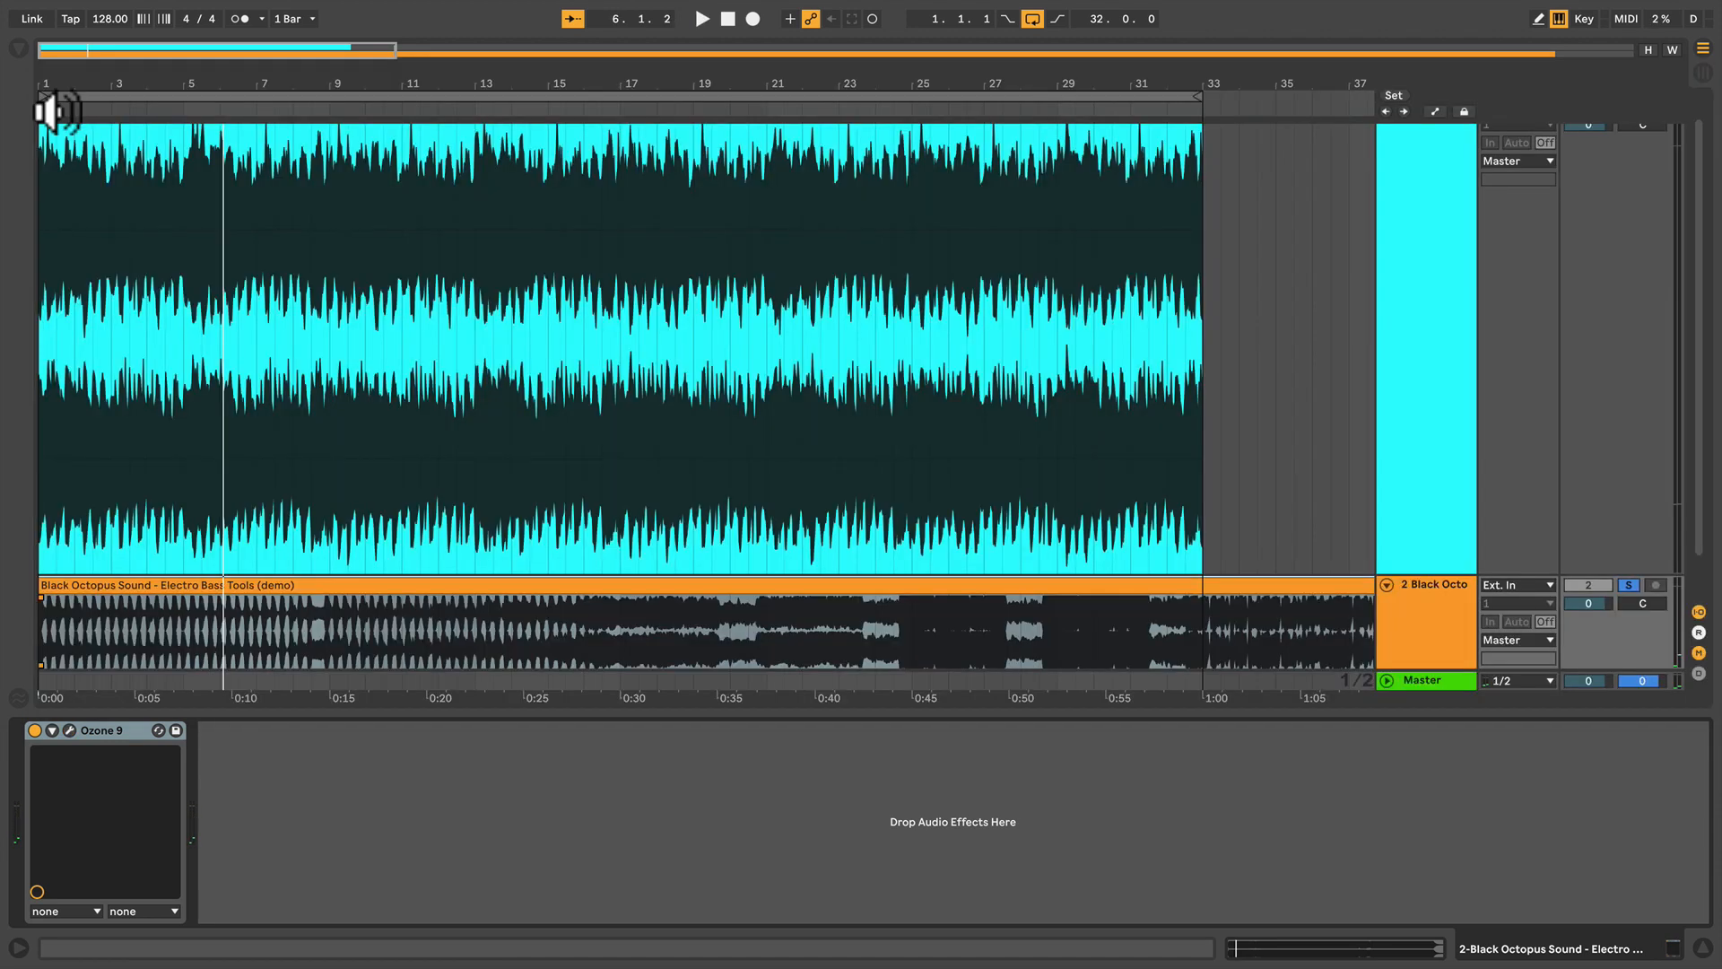
drag(122, 725, 1410, 431)
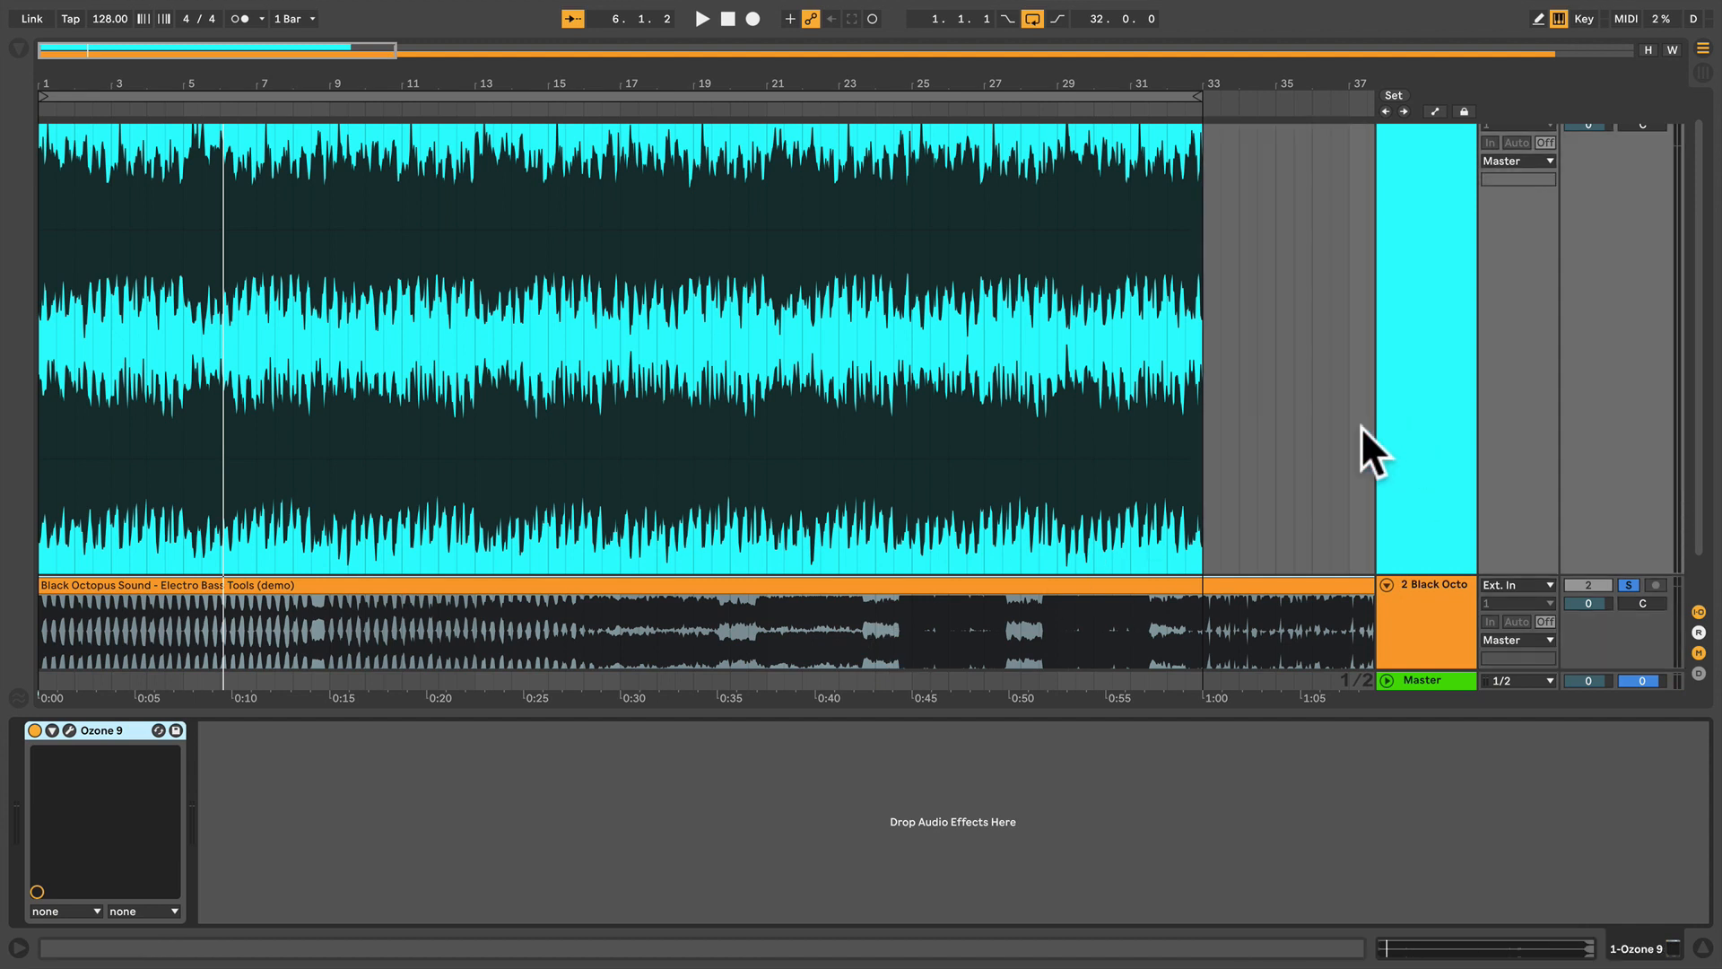
click(1424, 594)
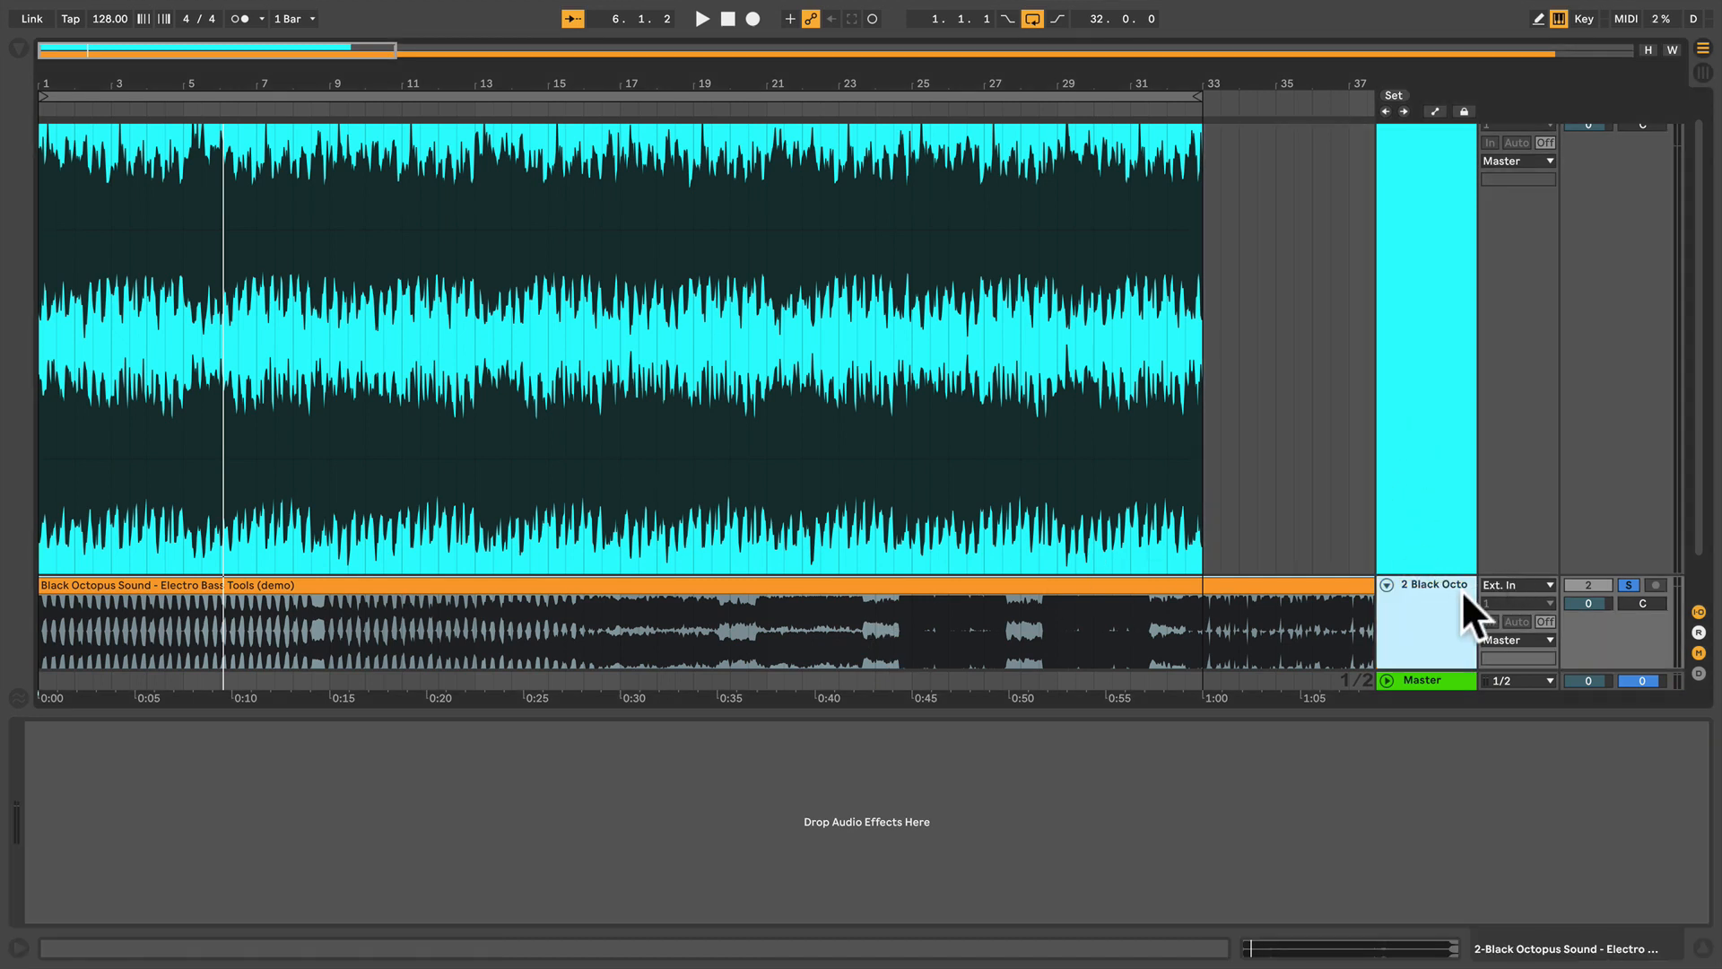
key(Delete)
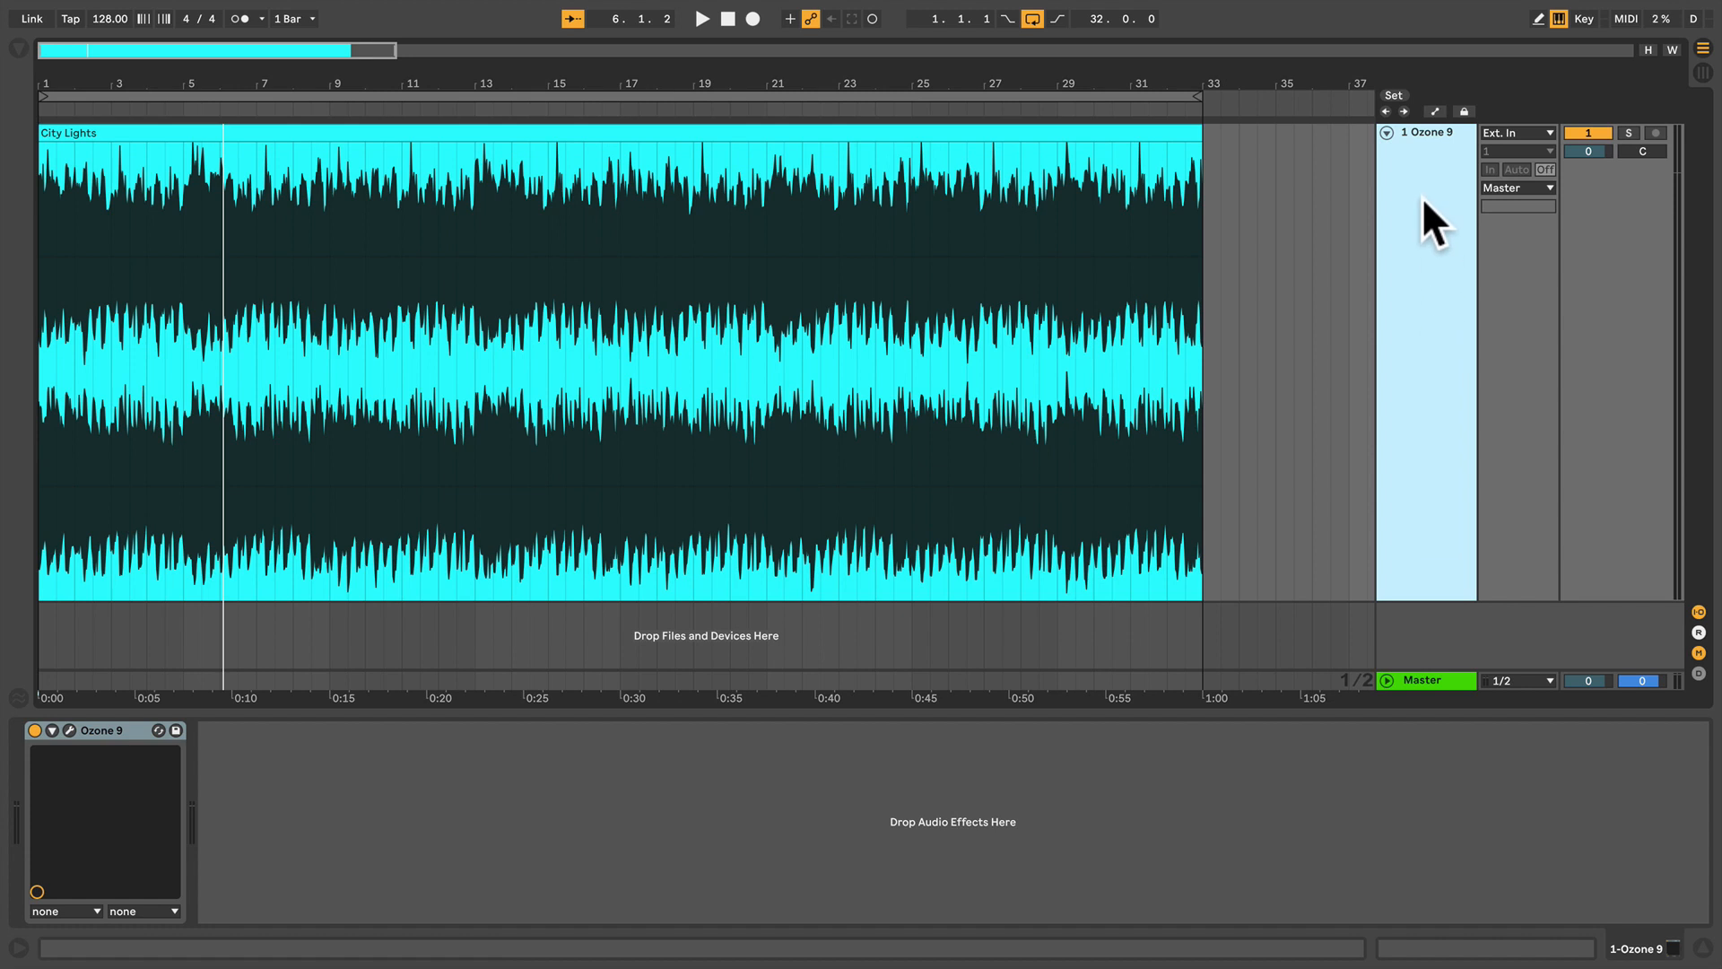
- Play the City Lights track while recording its spectrum as the Match EQ Apply To snapshot
click(70, 730)
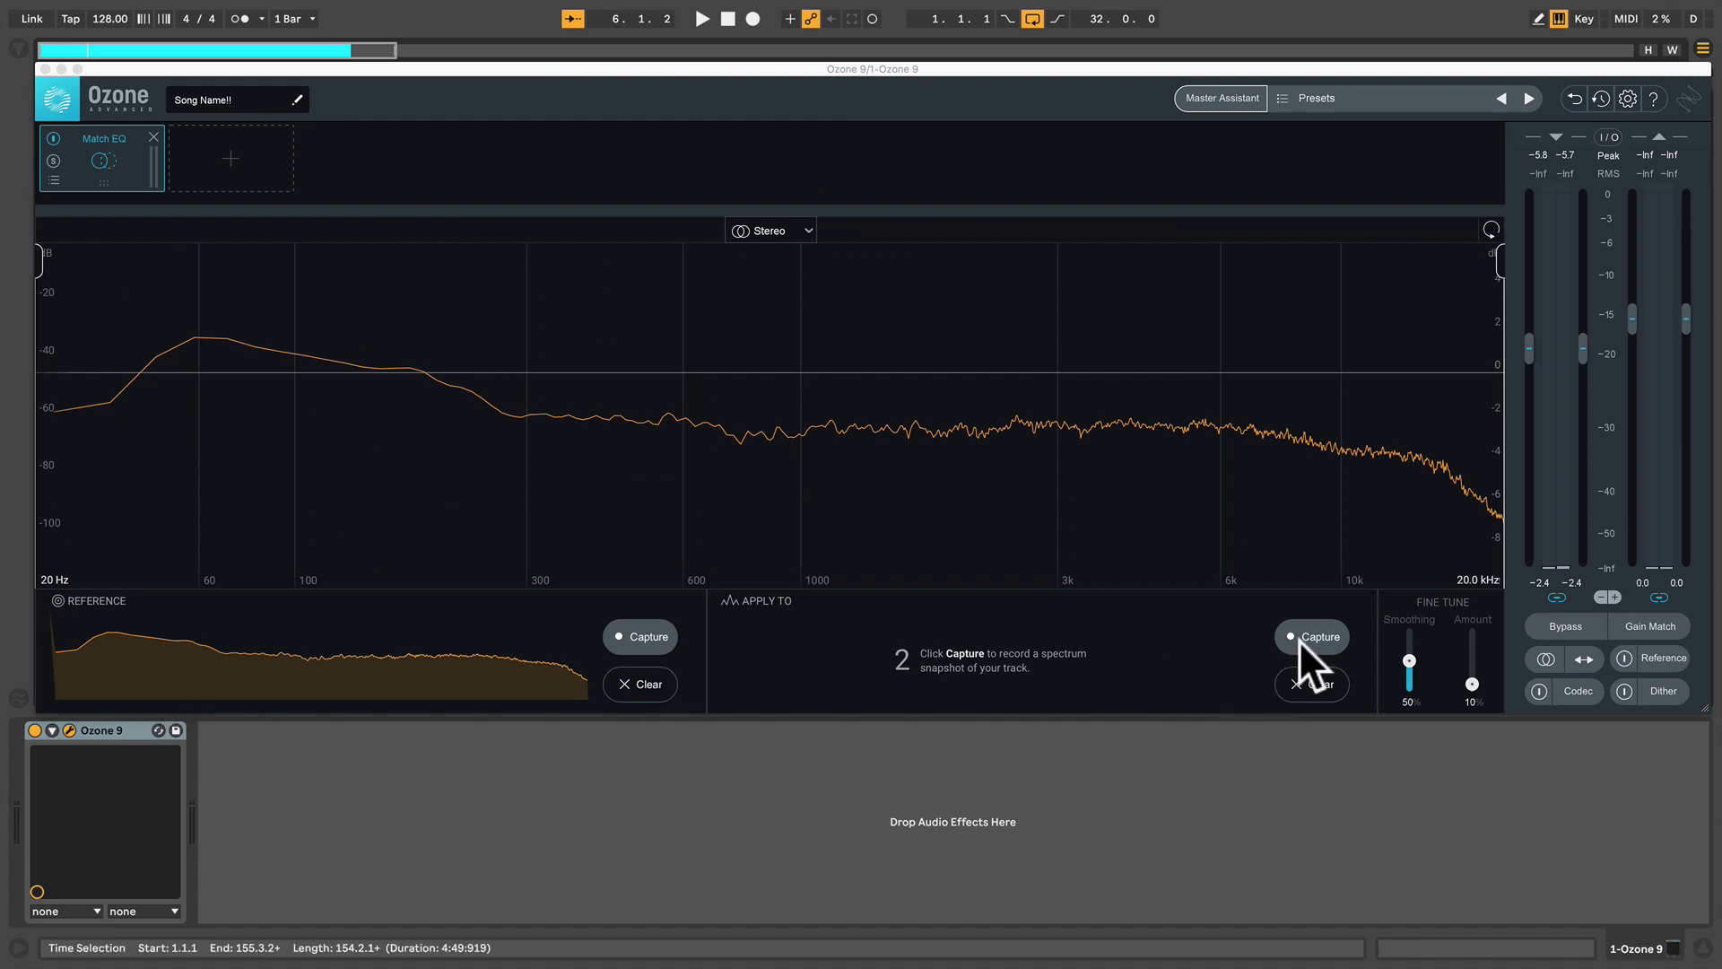
click(1298, 638)
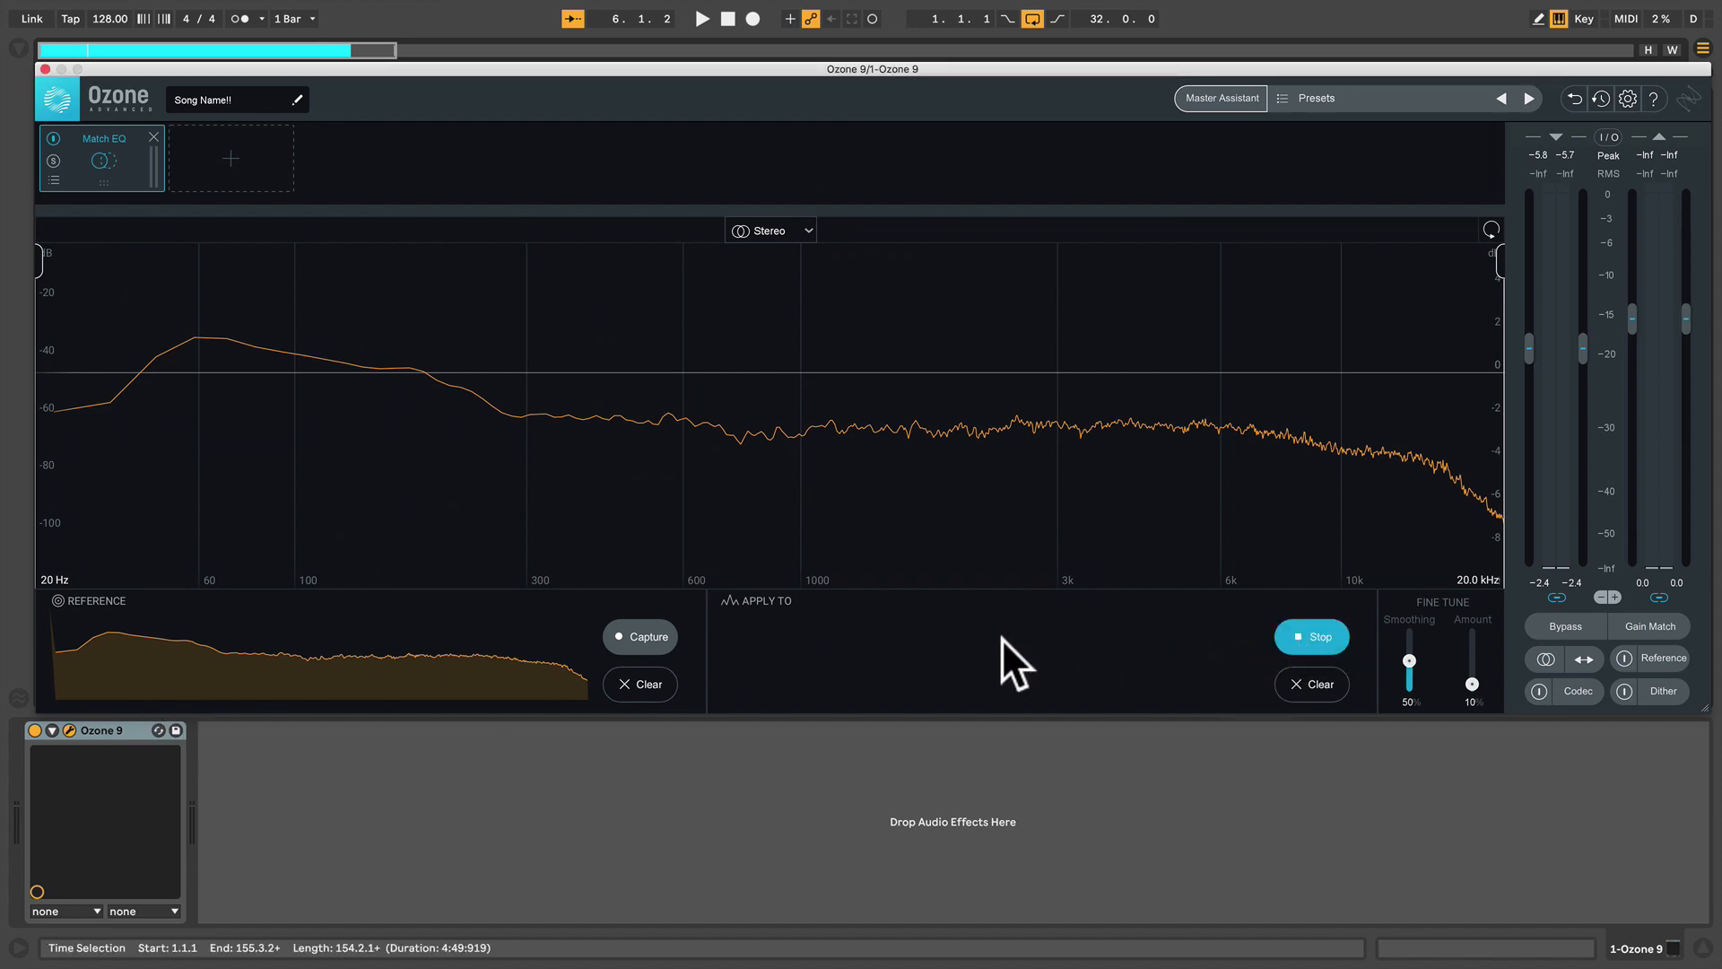
key(space)
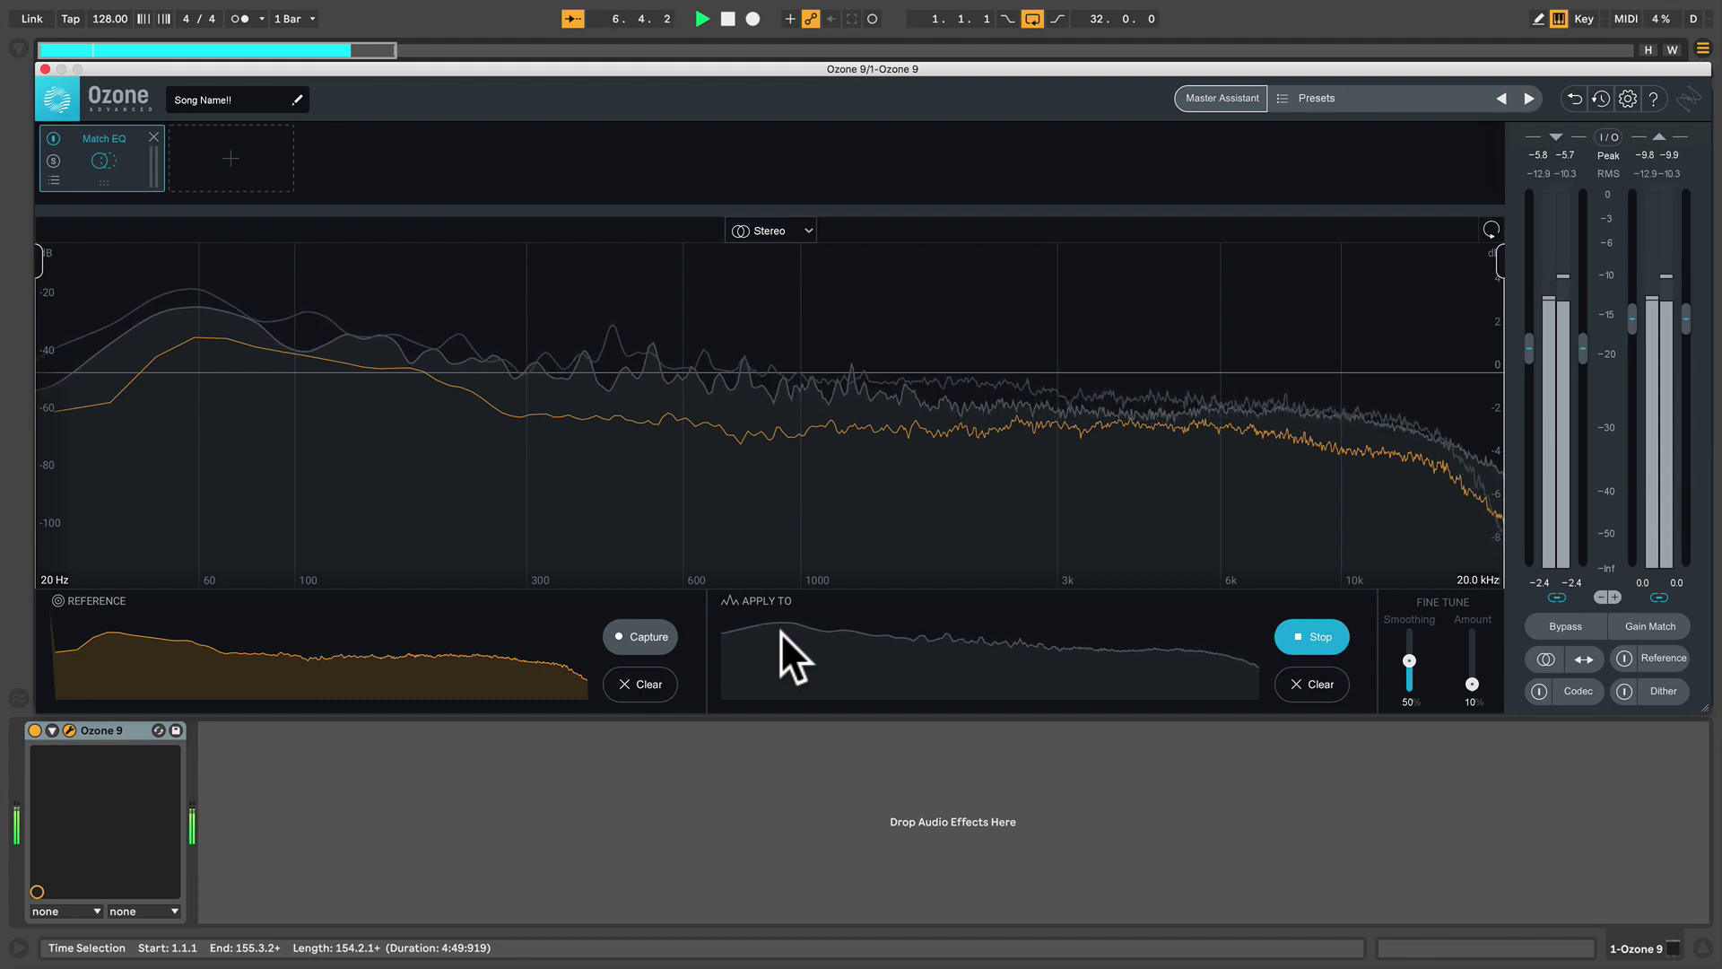
key(space)
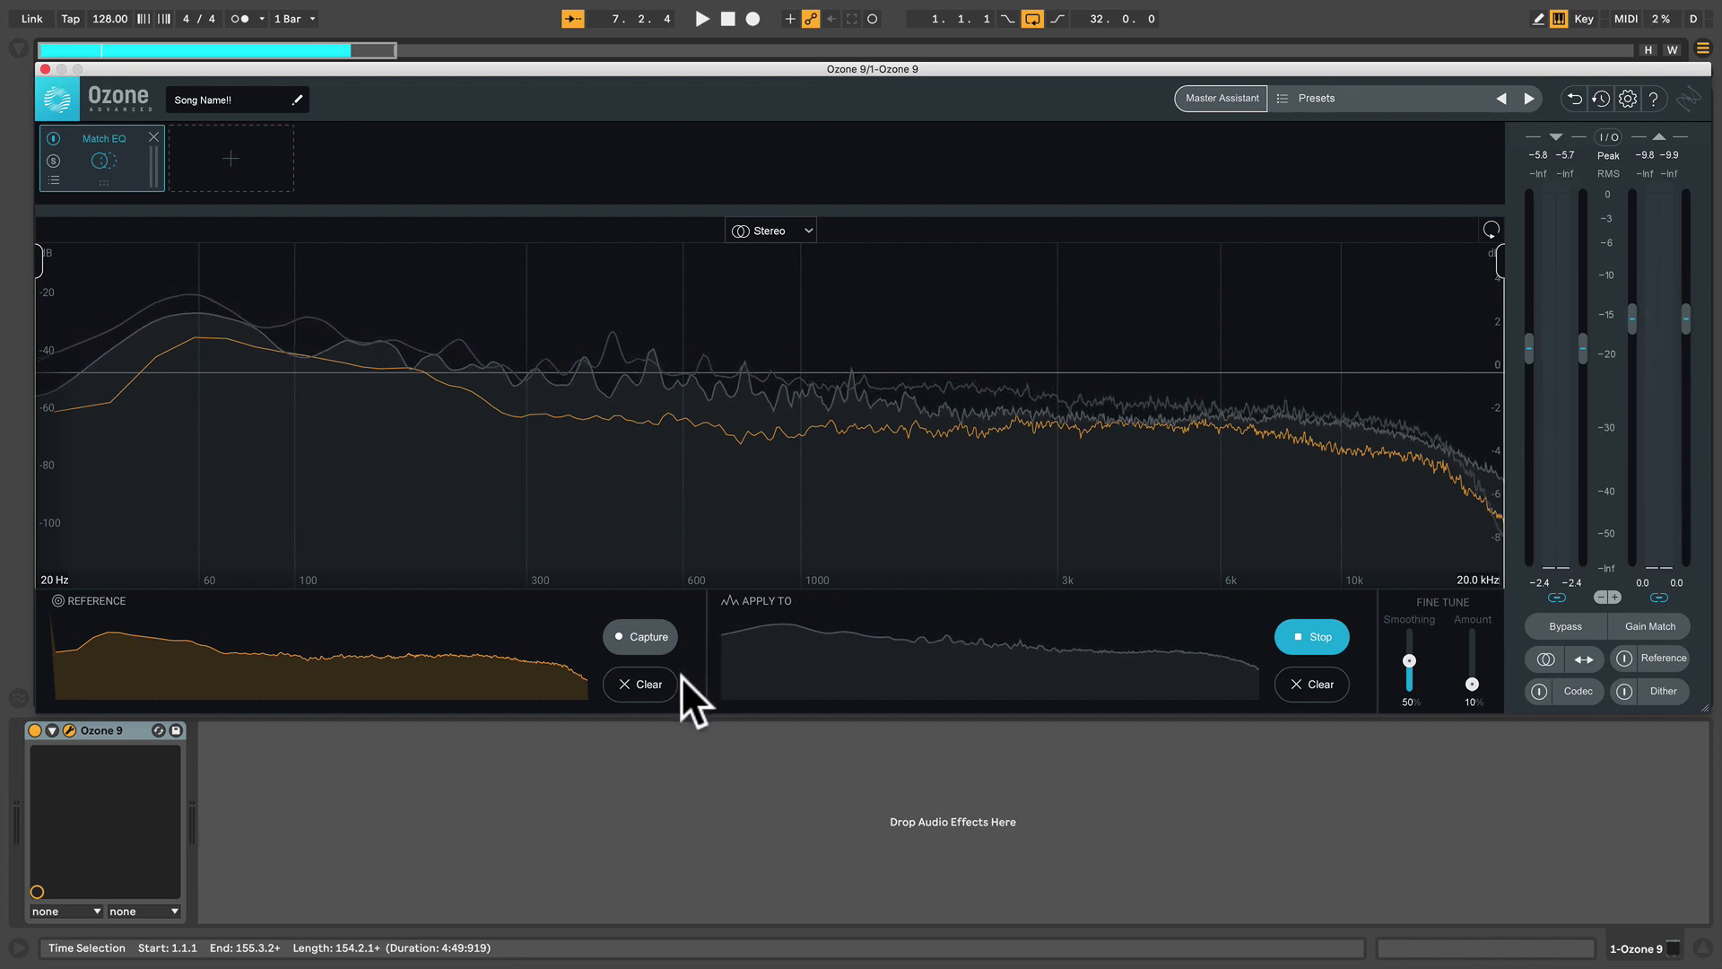
- Replace the captured Match EQ reference with the Vocal-centric EDM preset and end the Apply To capture
click(648, 685)
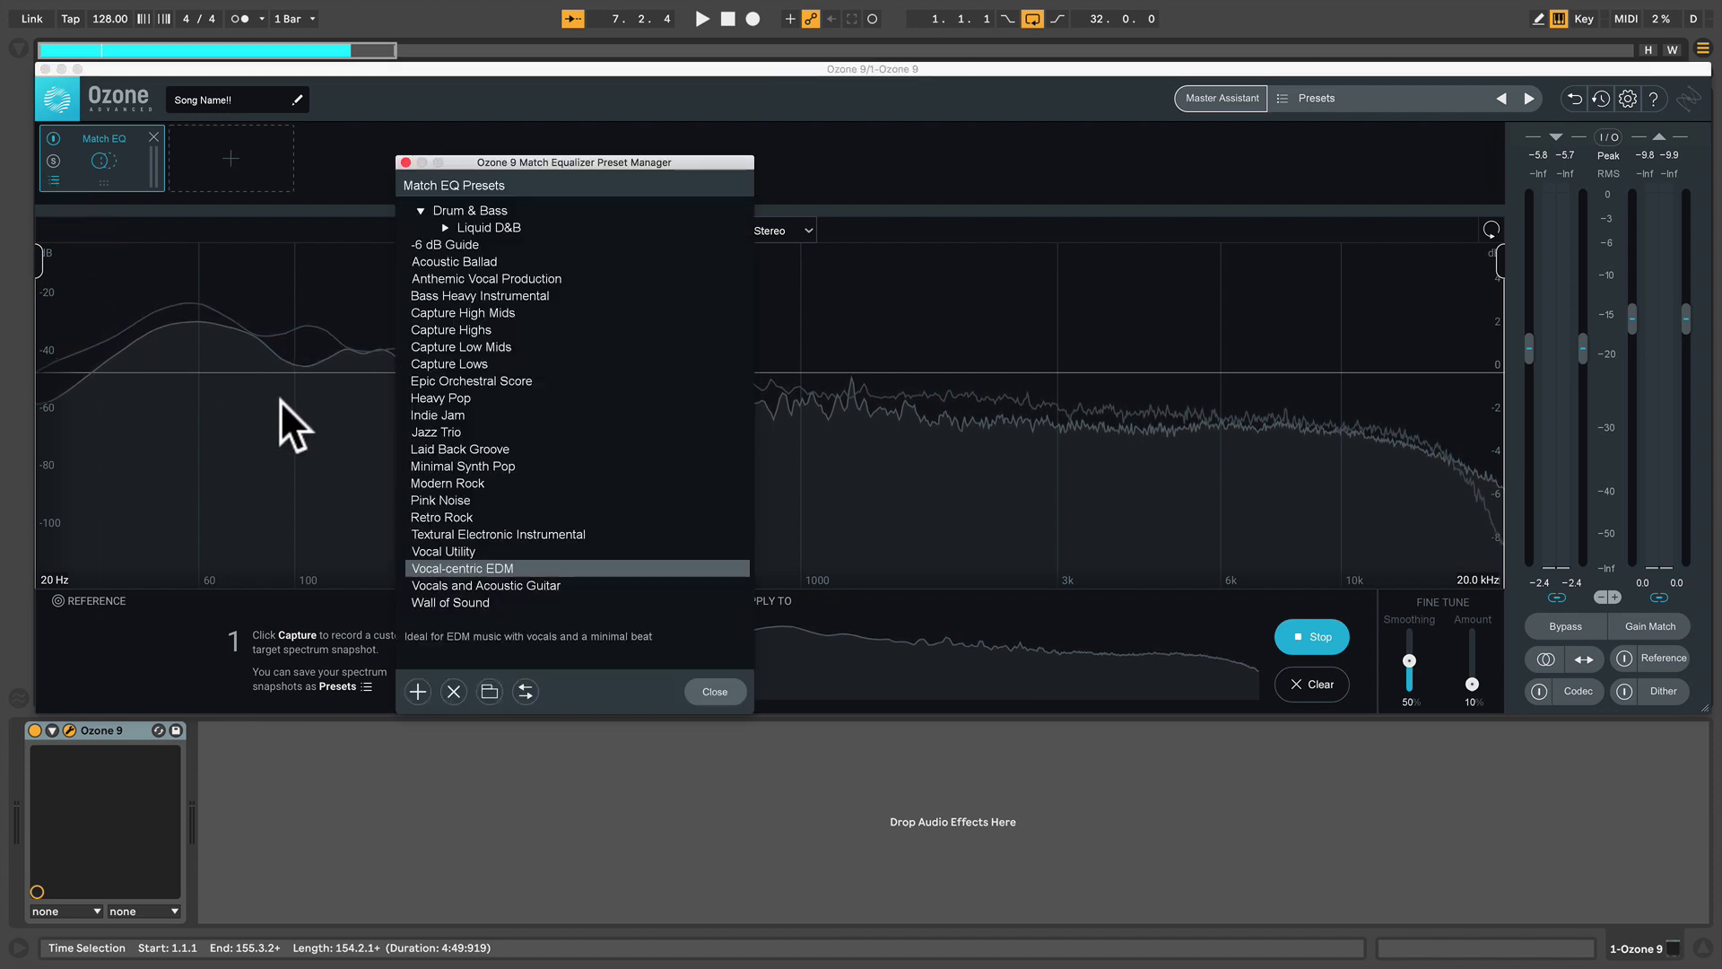
double_click(422, 568)
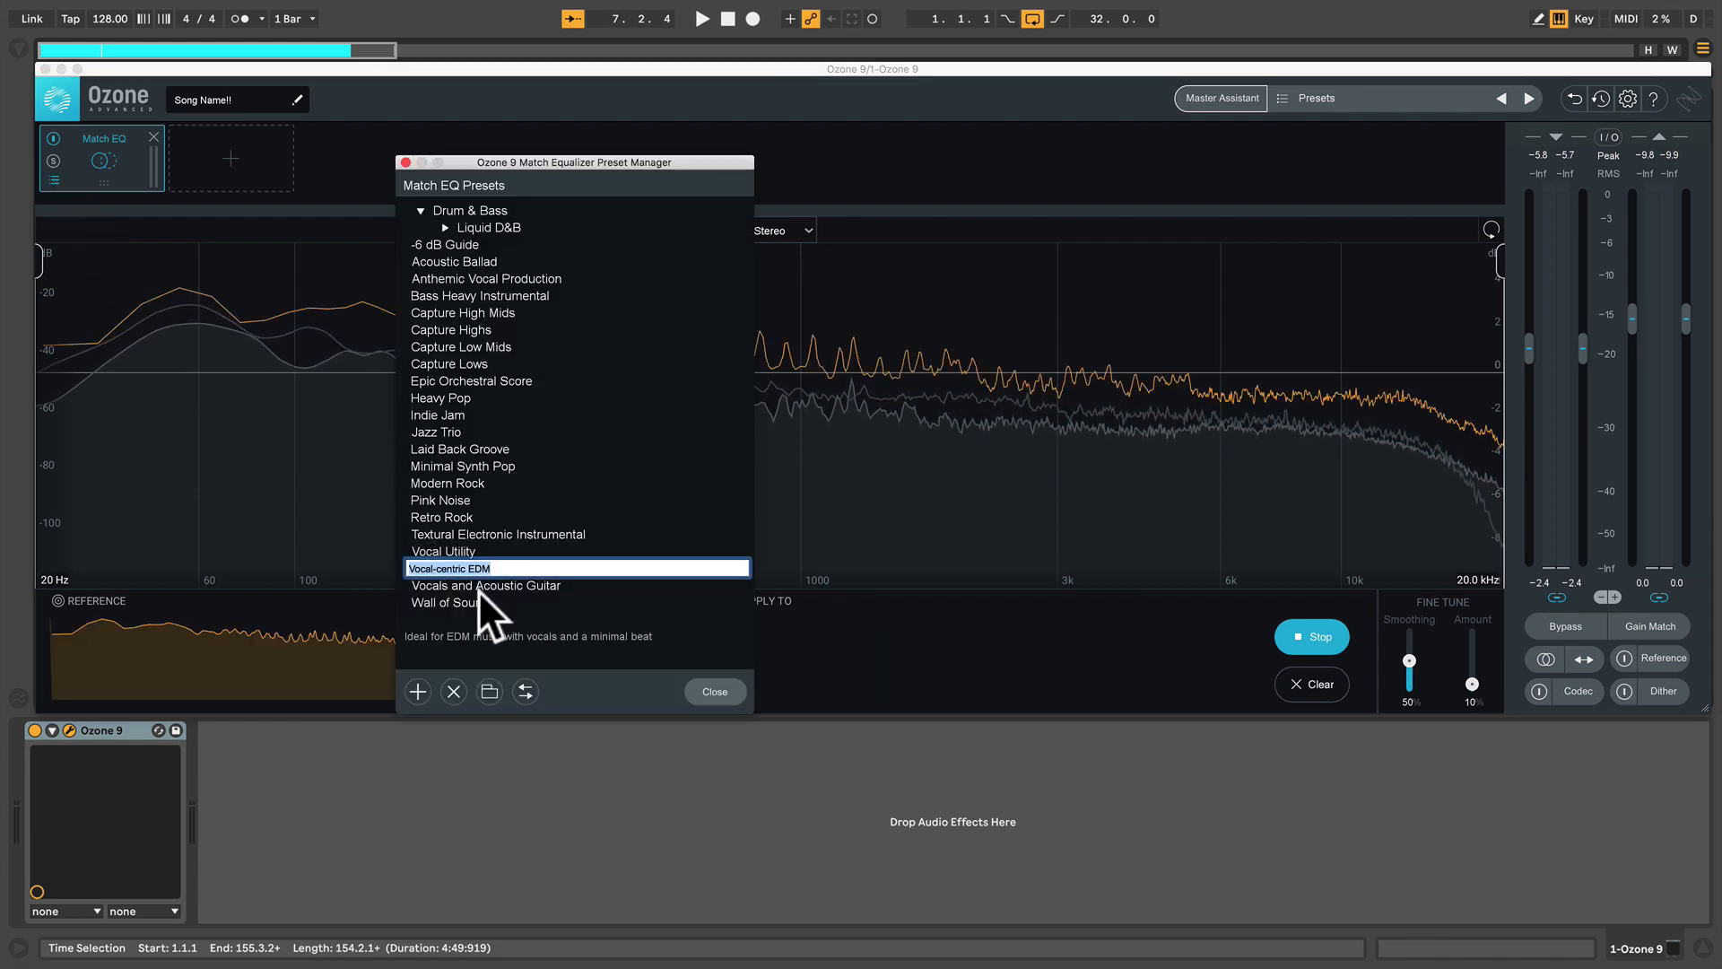
click(714, 695)
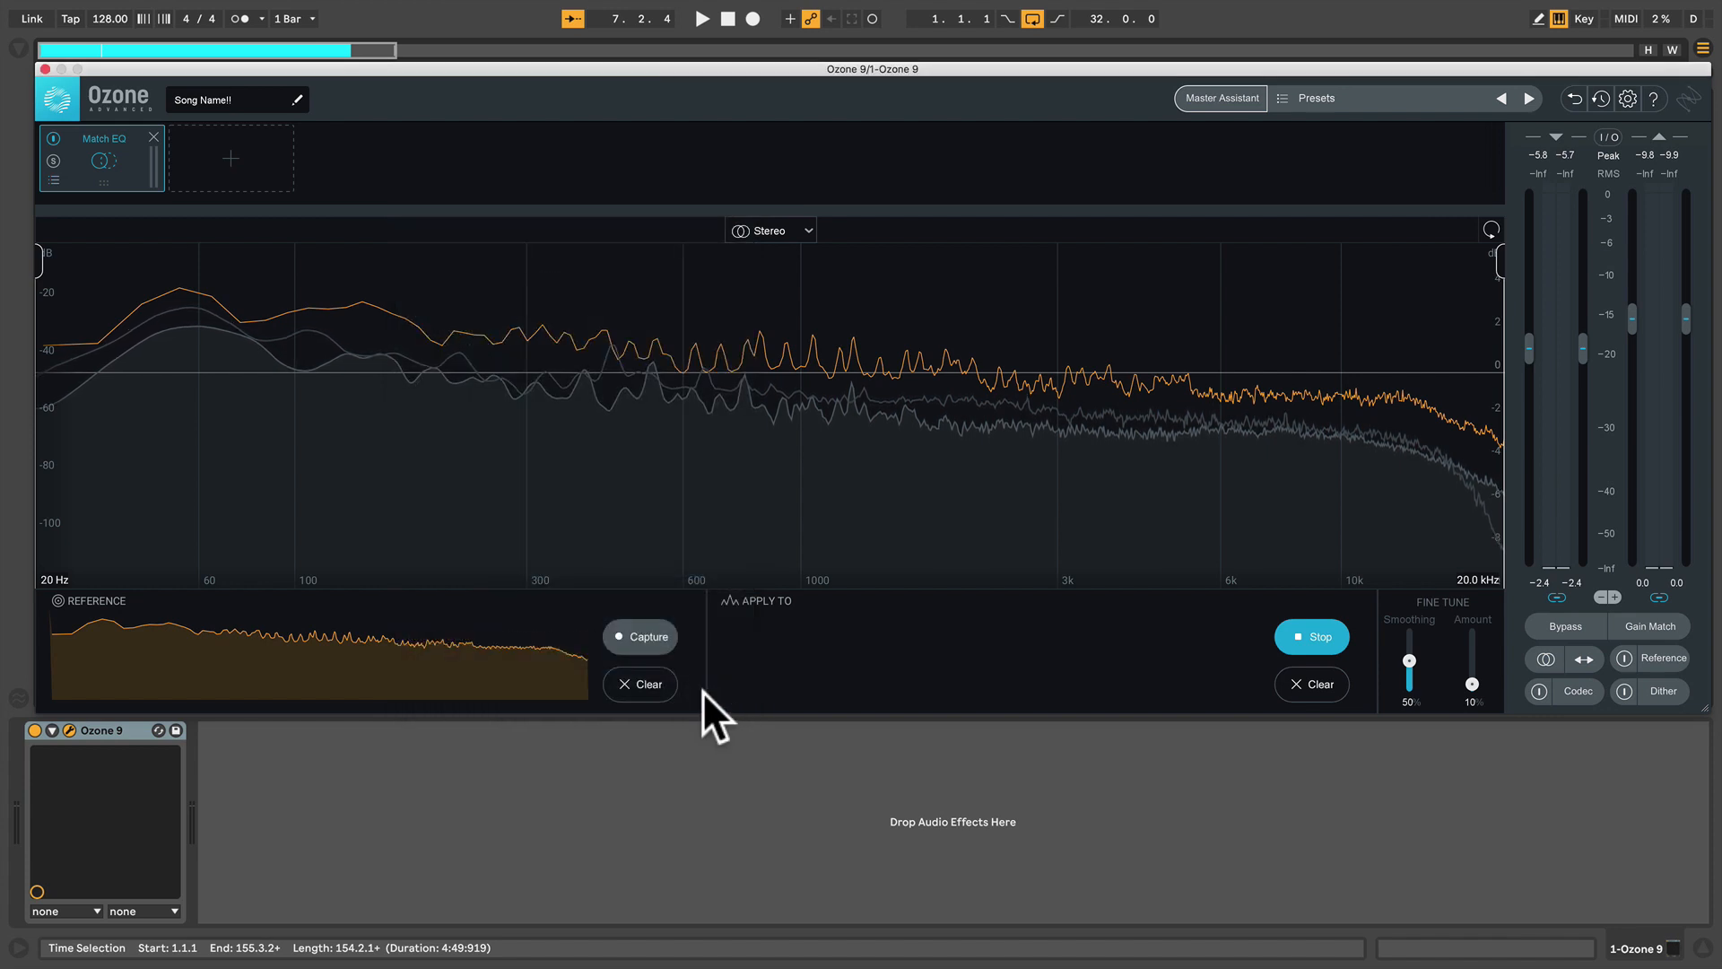
click(1299, 635)
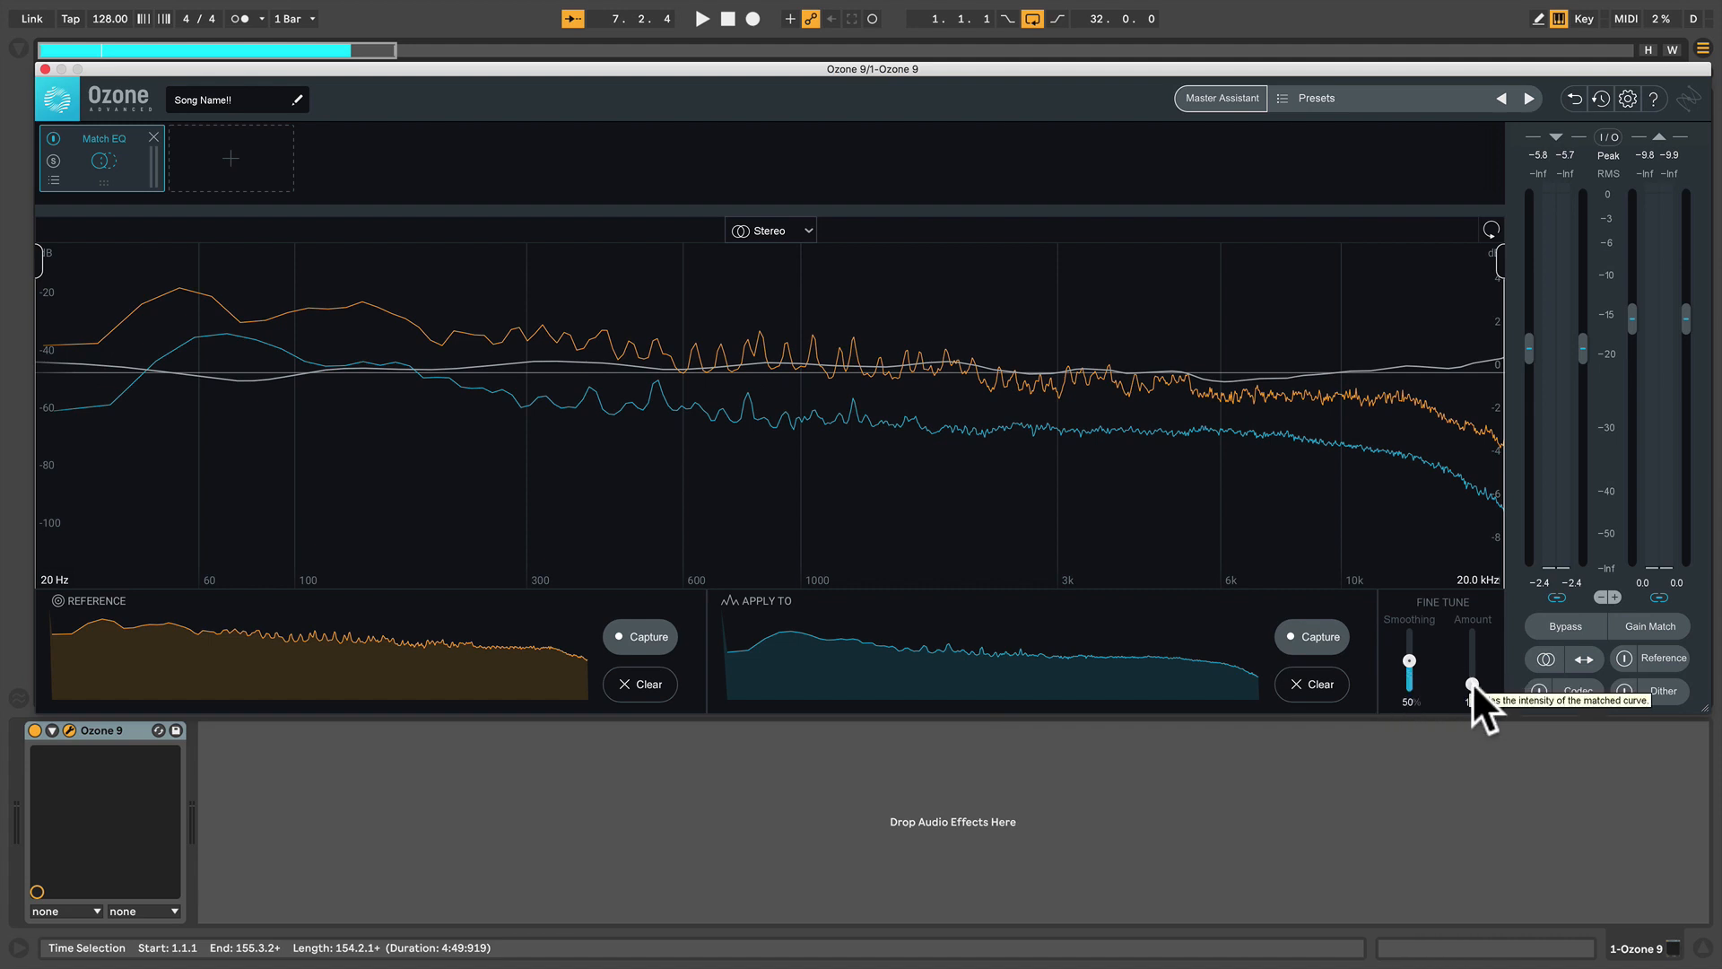
- Try Match EQ amounts of 95% and 63%, and lower the smoothing to its minimum
drag(1472, 678, 1472, 630)
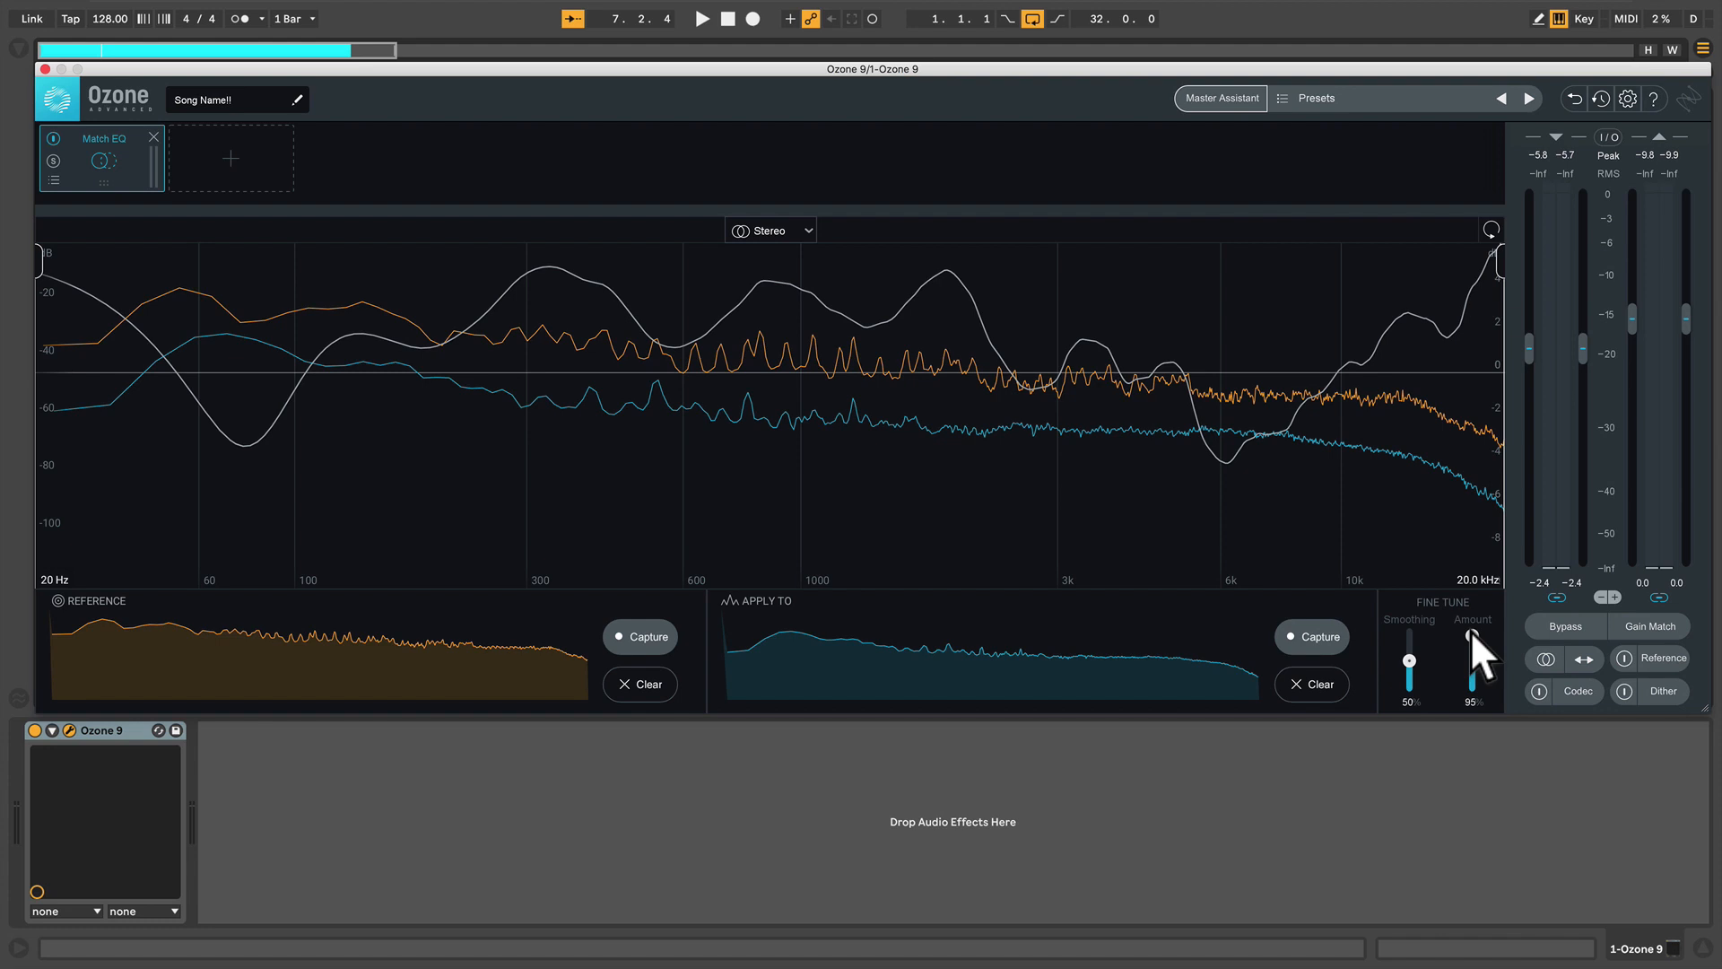
drag(1471, 633, 1471, 653)
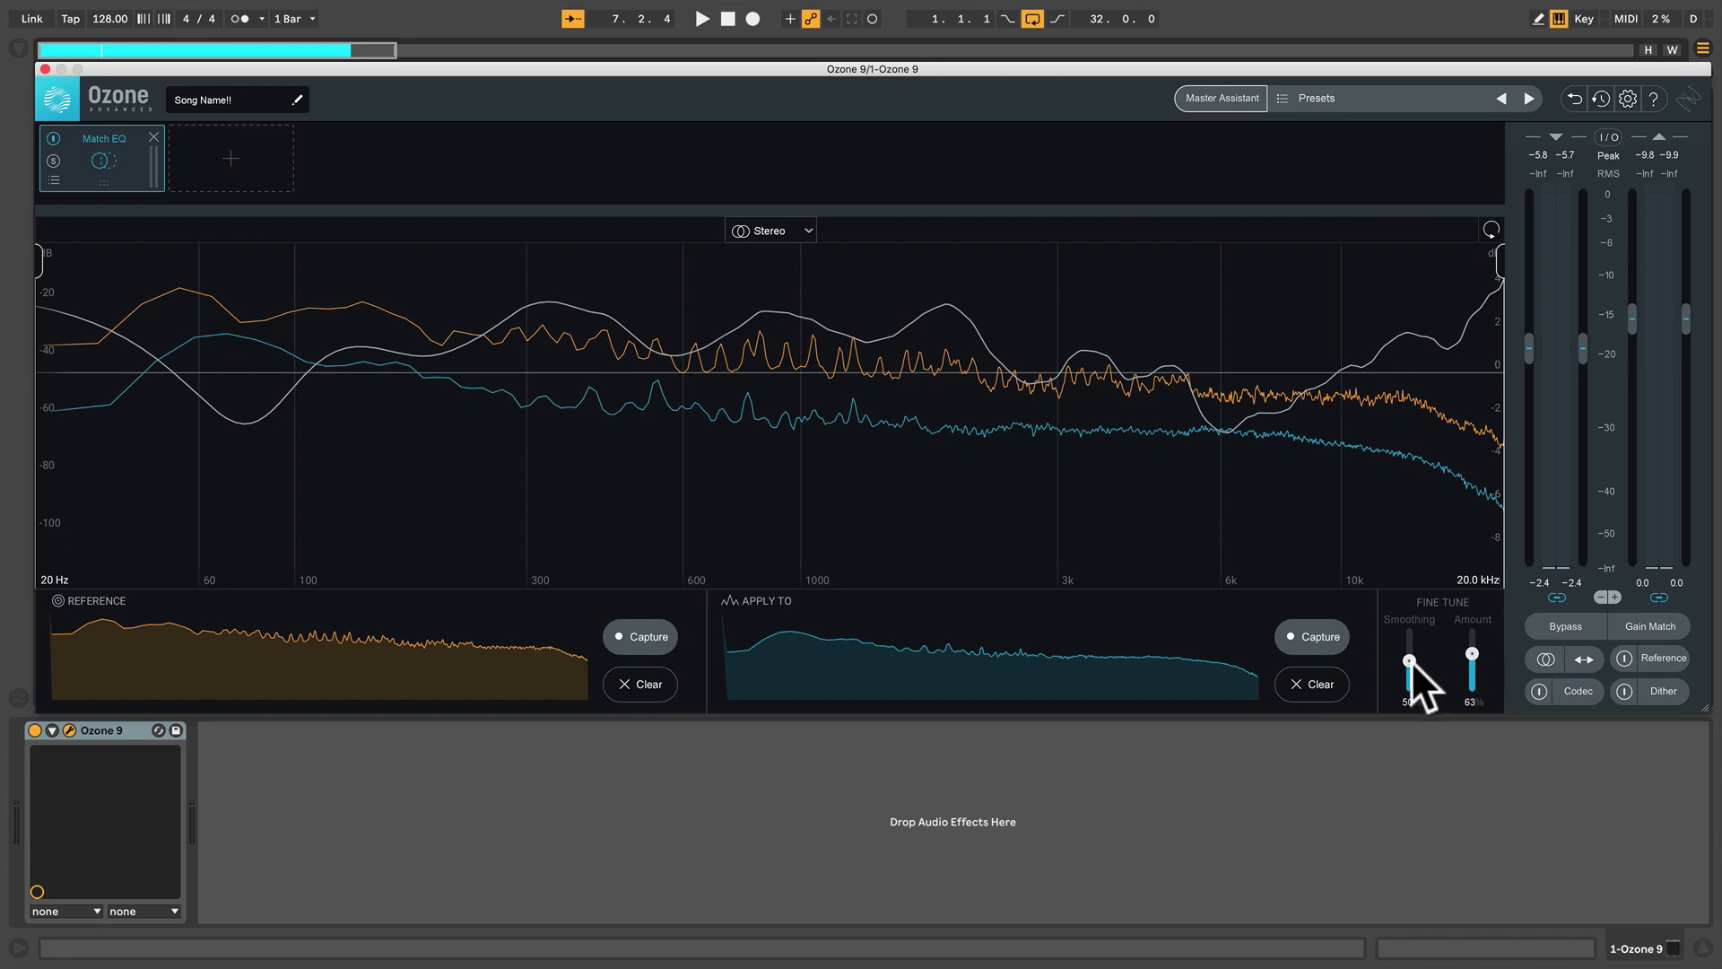
drag(1411, 659, 1414, 705)
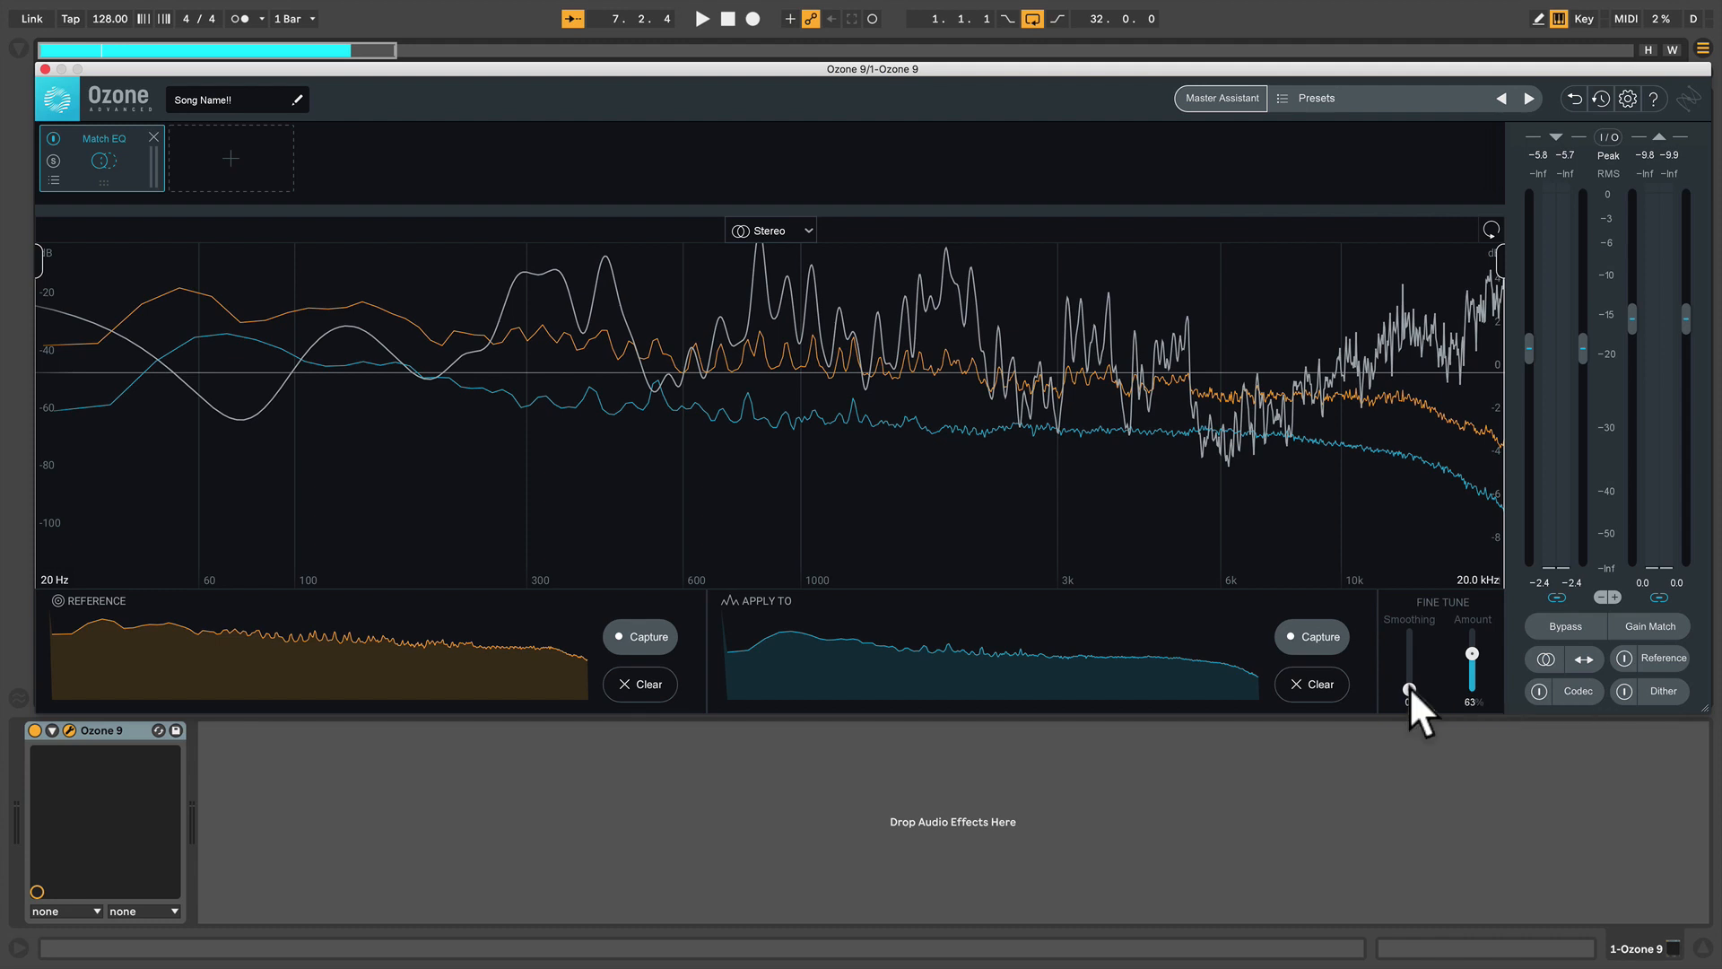
- Set Match EQ smoothing to 46% and raise the amount from zero to 33% during playback
drag(1408, 686, 1472, 691)
key(space)
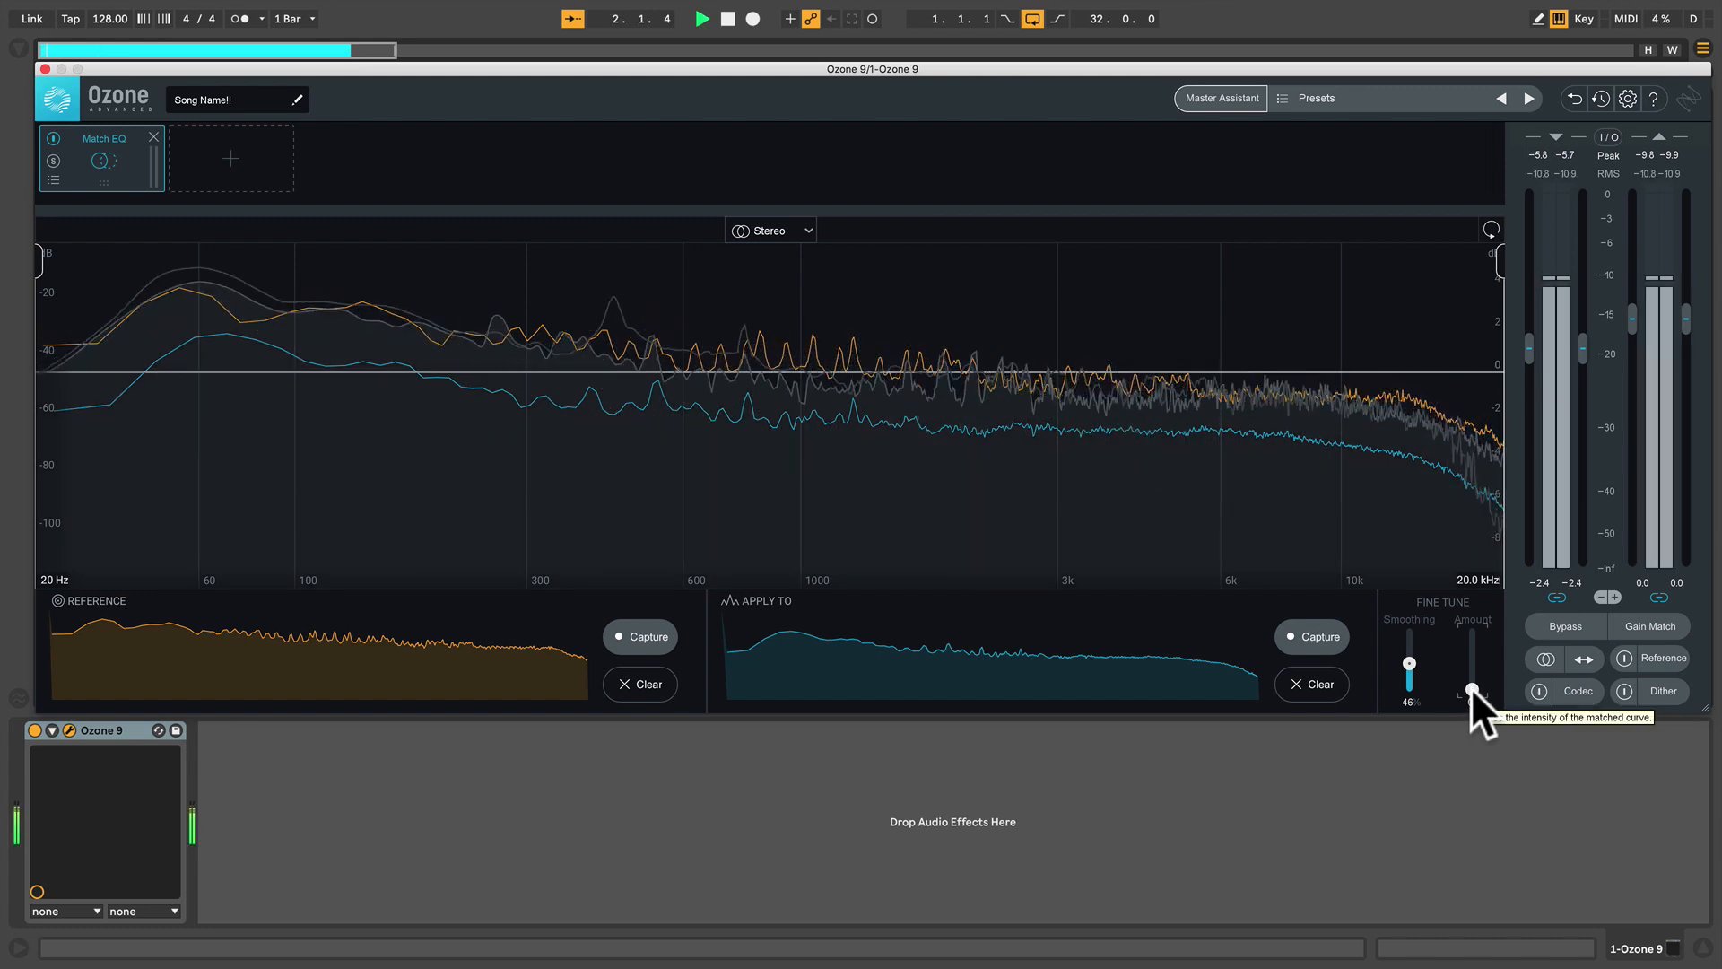
drag(1471, 687, 1471, 665)
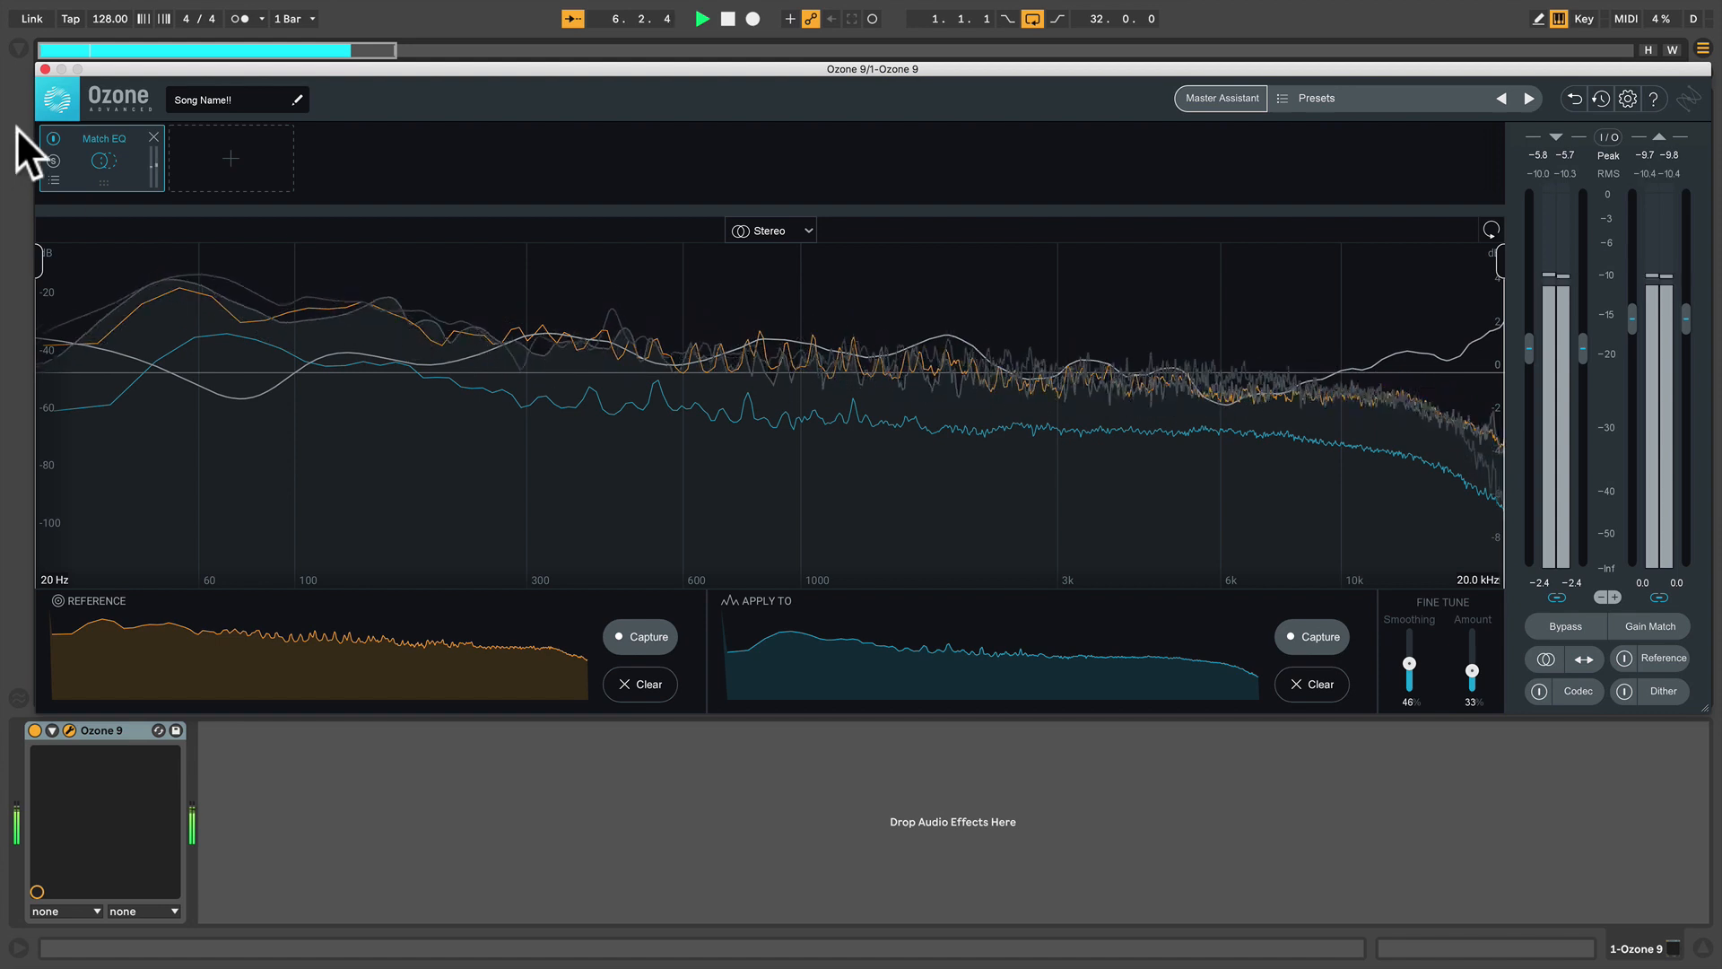
- Compare the playing track with the Match EQ module bypassed and active
click(53, 138)
click(53, 138)
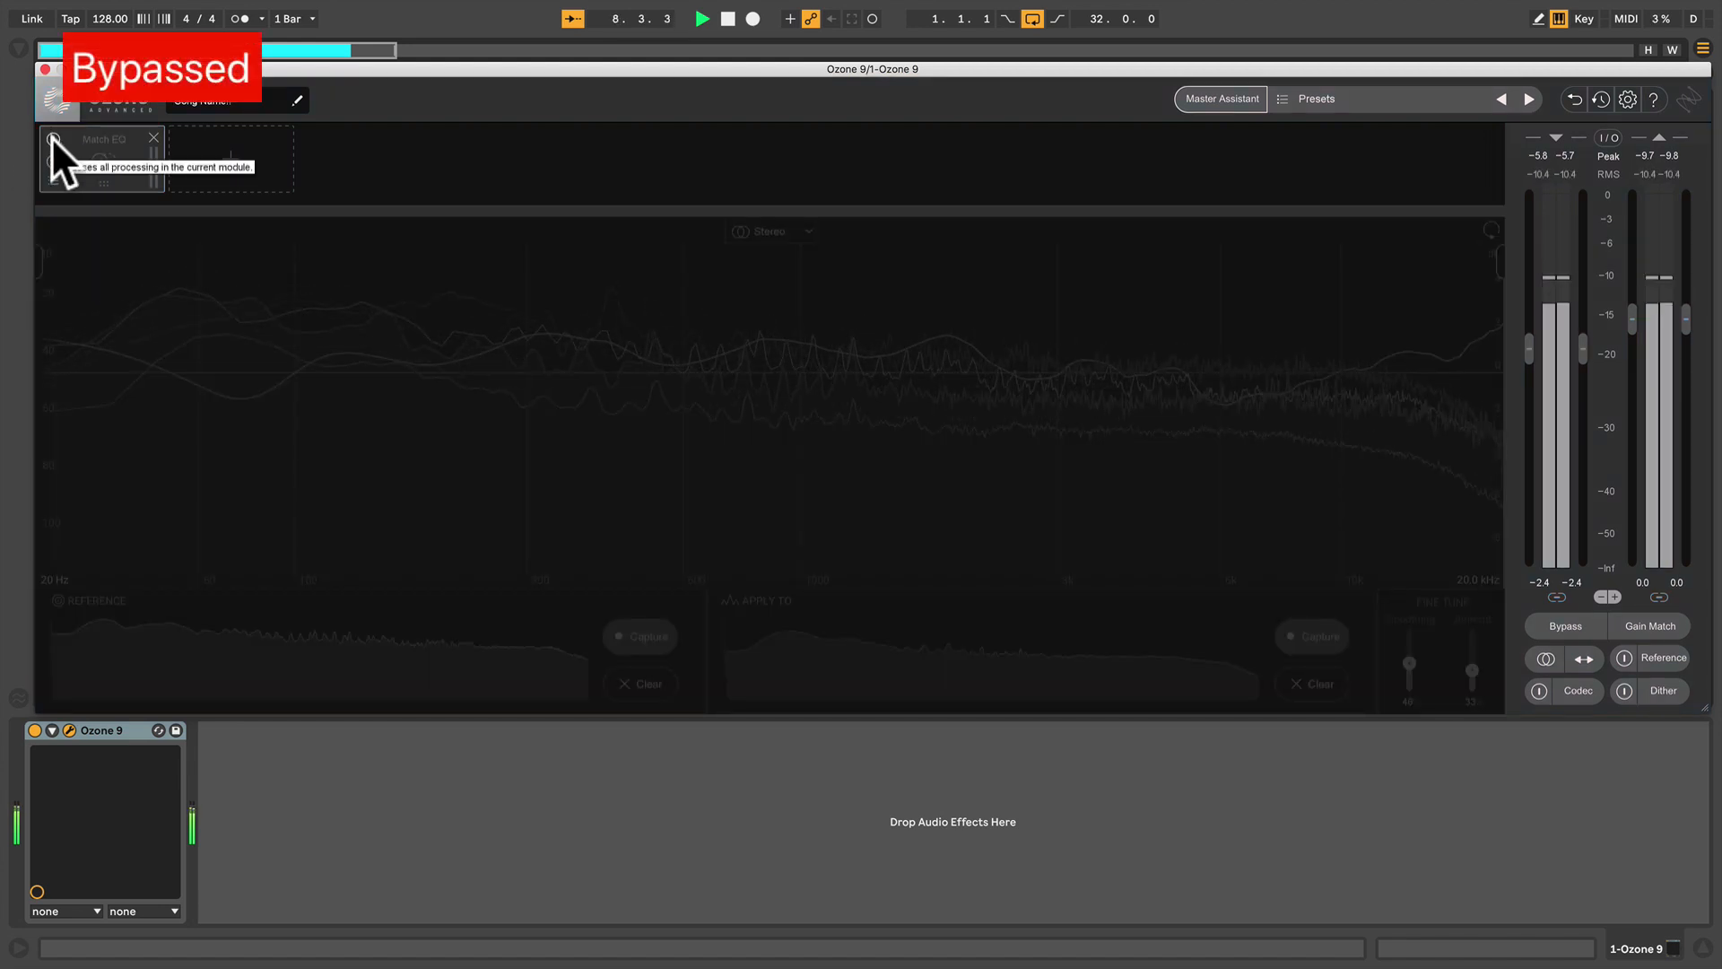
click(53, 138)
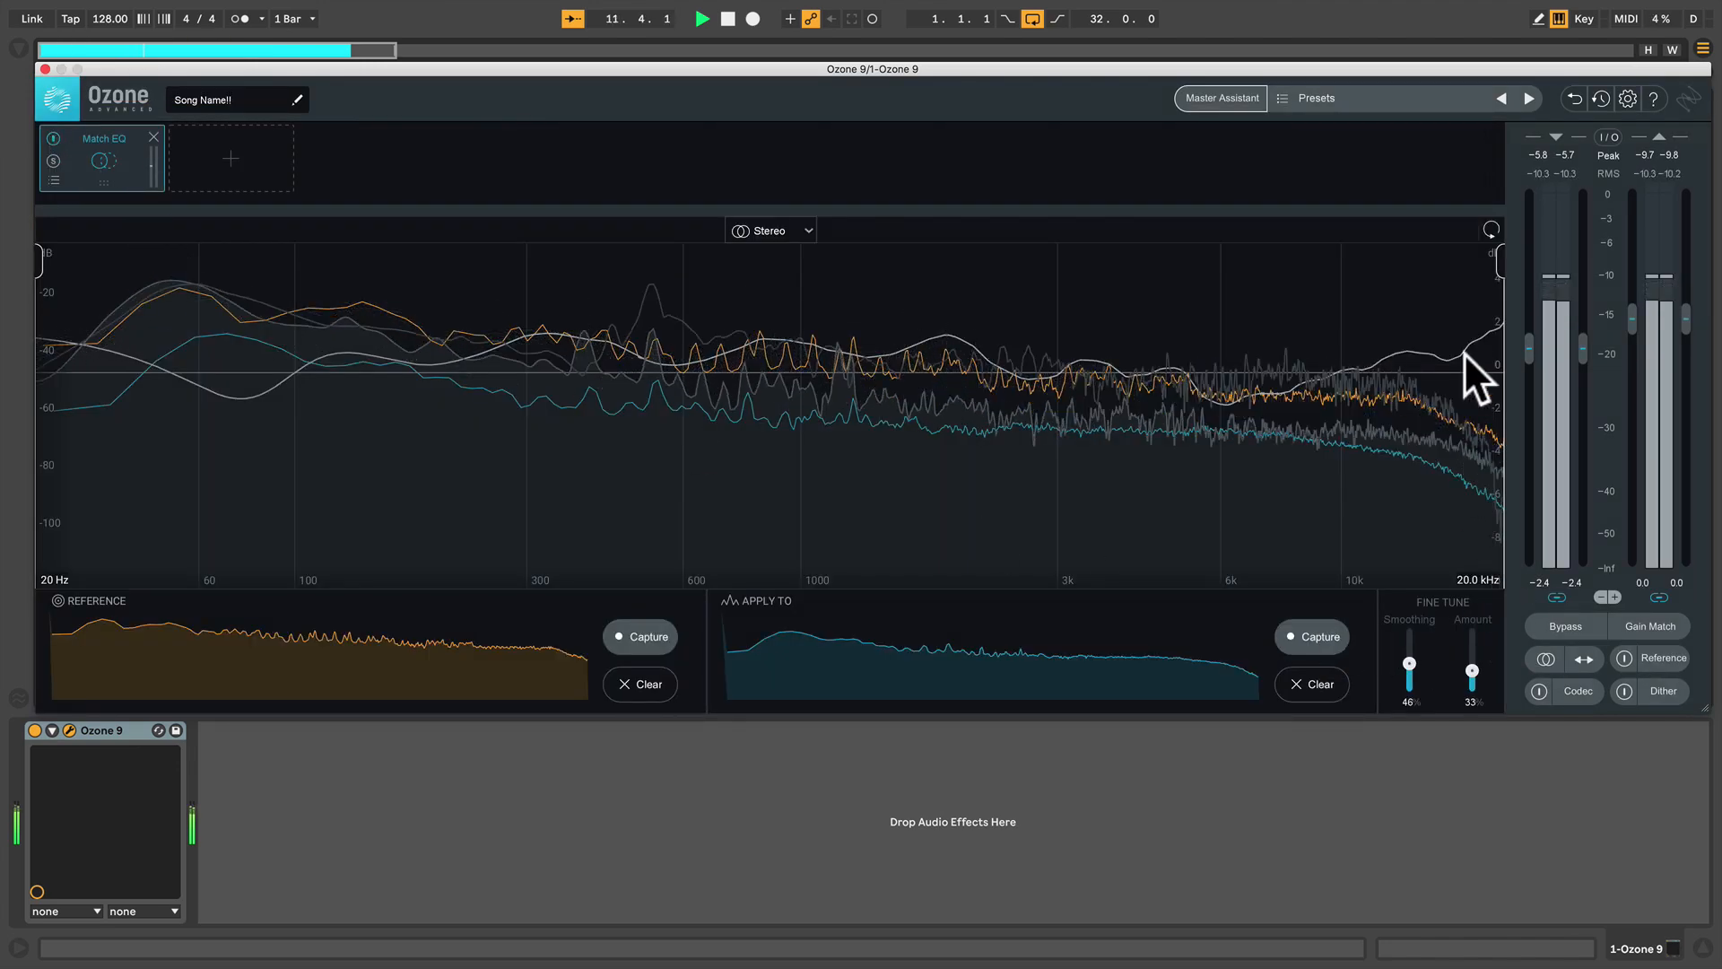
- Limit the upper end of the Match EQ frequency range to 10.6 kHz
drag(1500, 262, 1354, 273)
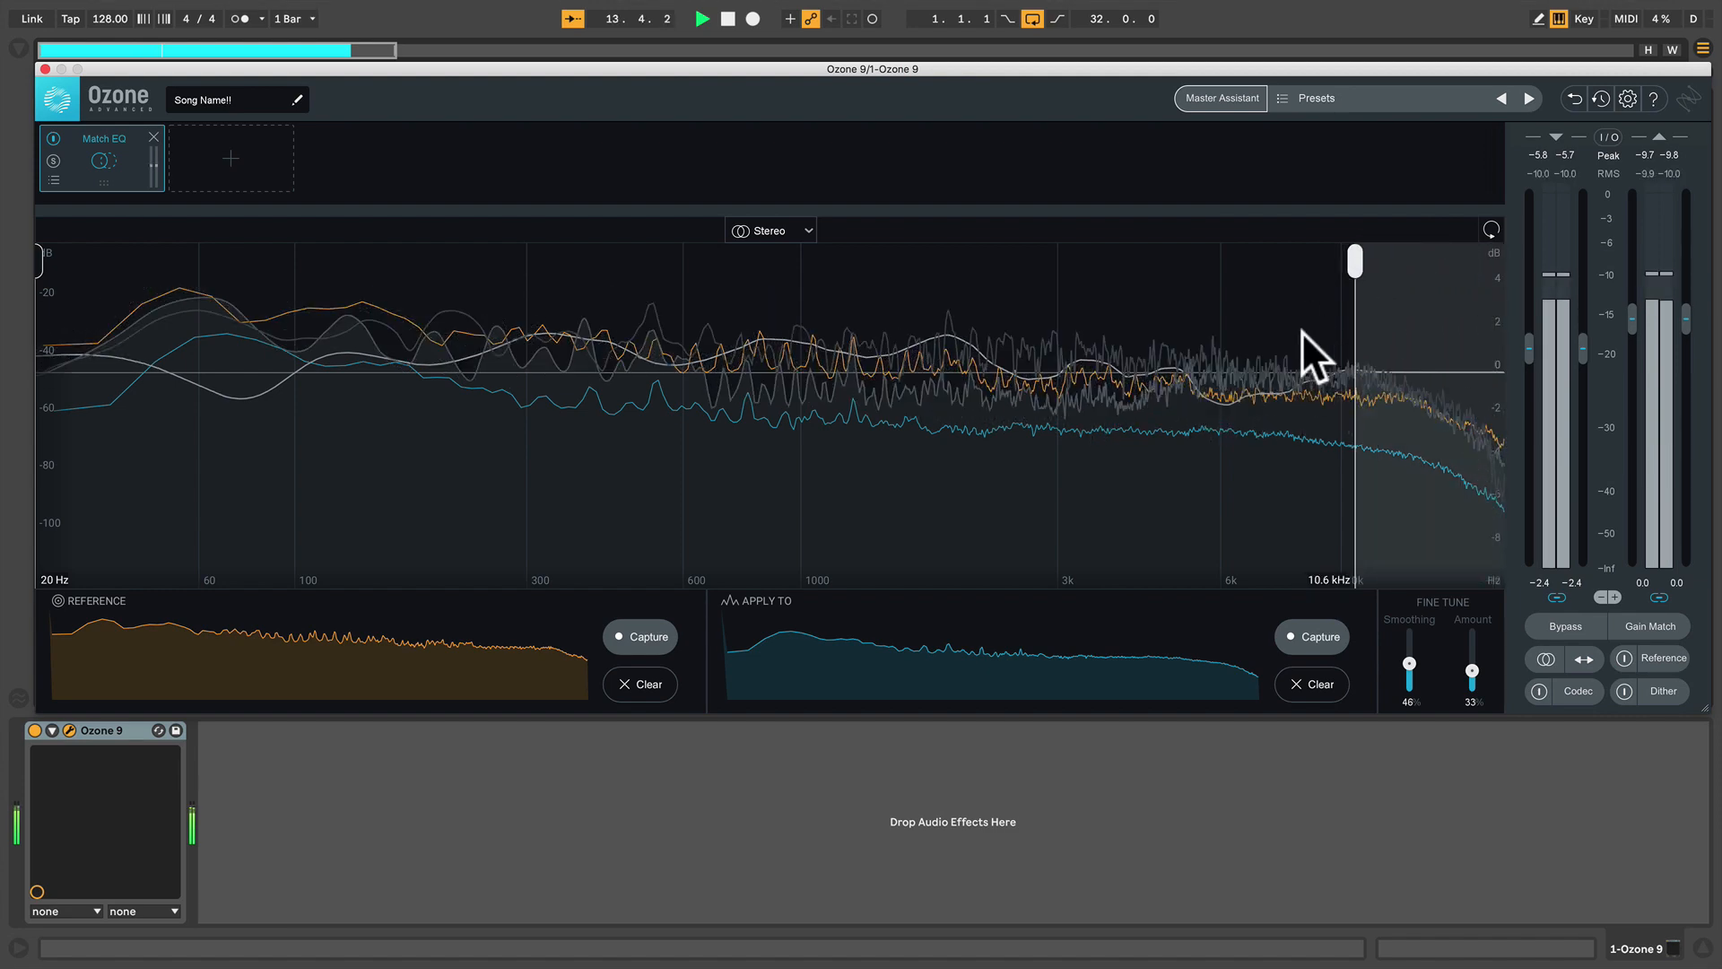
- Limit the lower end of the Match EQ frequency range to 103 Hz and raise the amount to 44%
drag(39, 261, 304, 278)
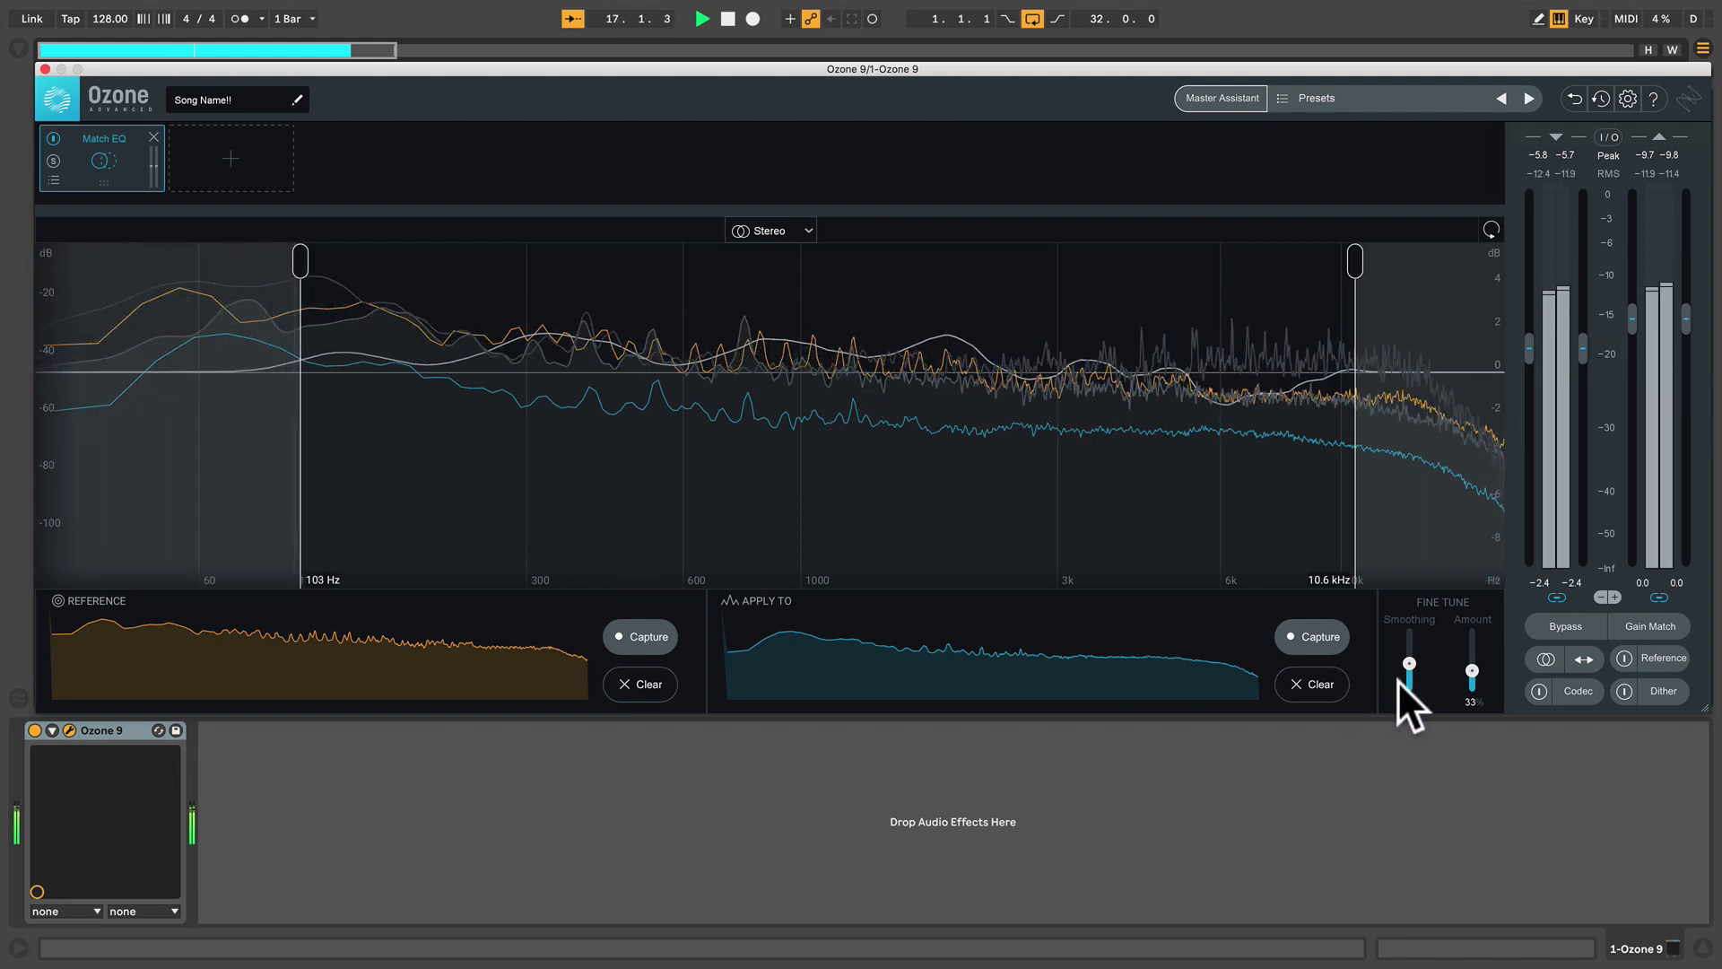
drag(1471, 667, 1471, 666)
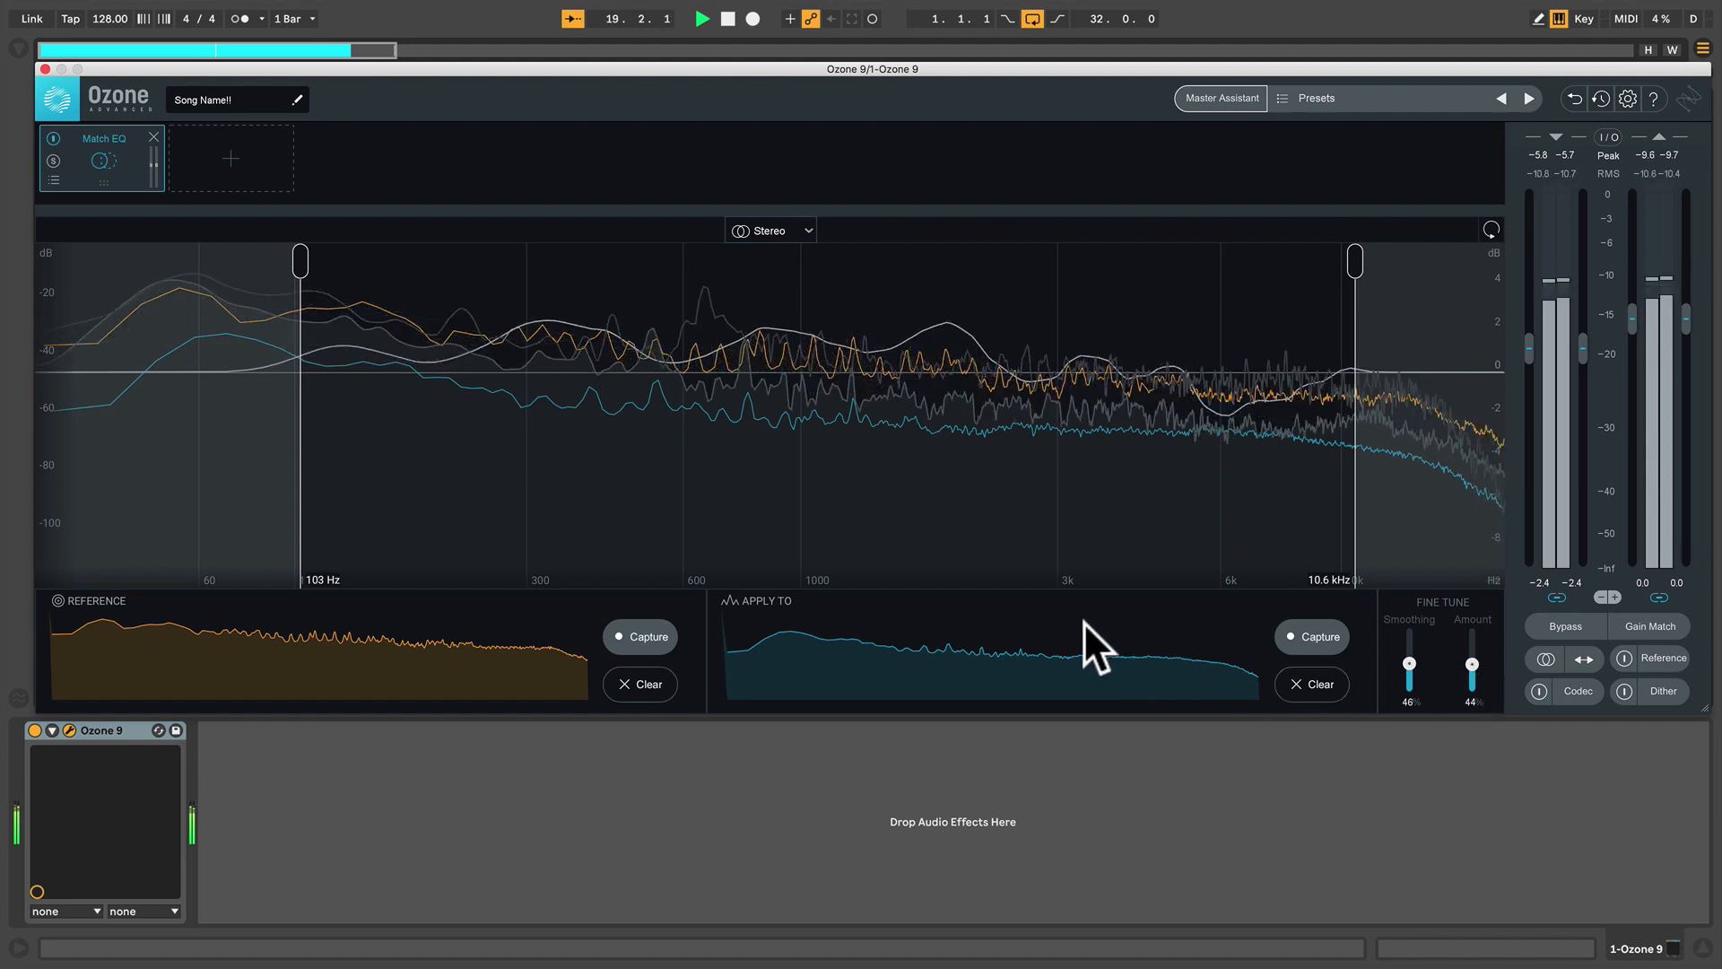
key(space)
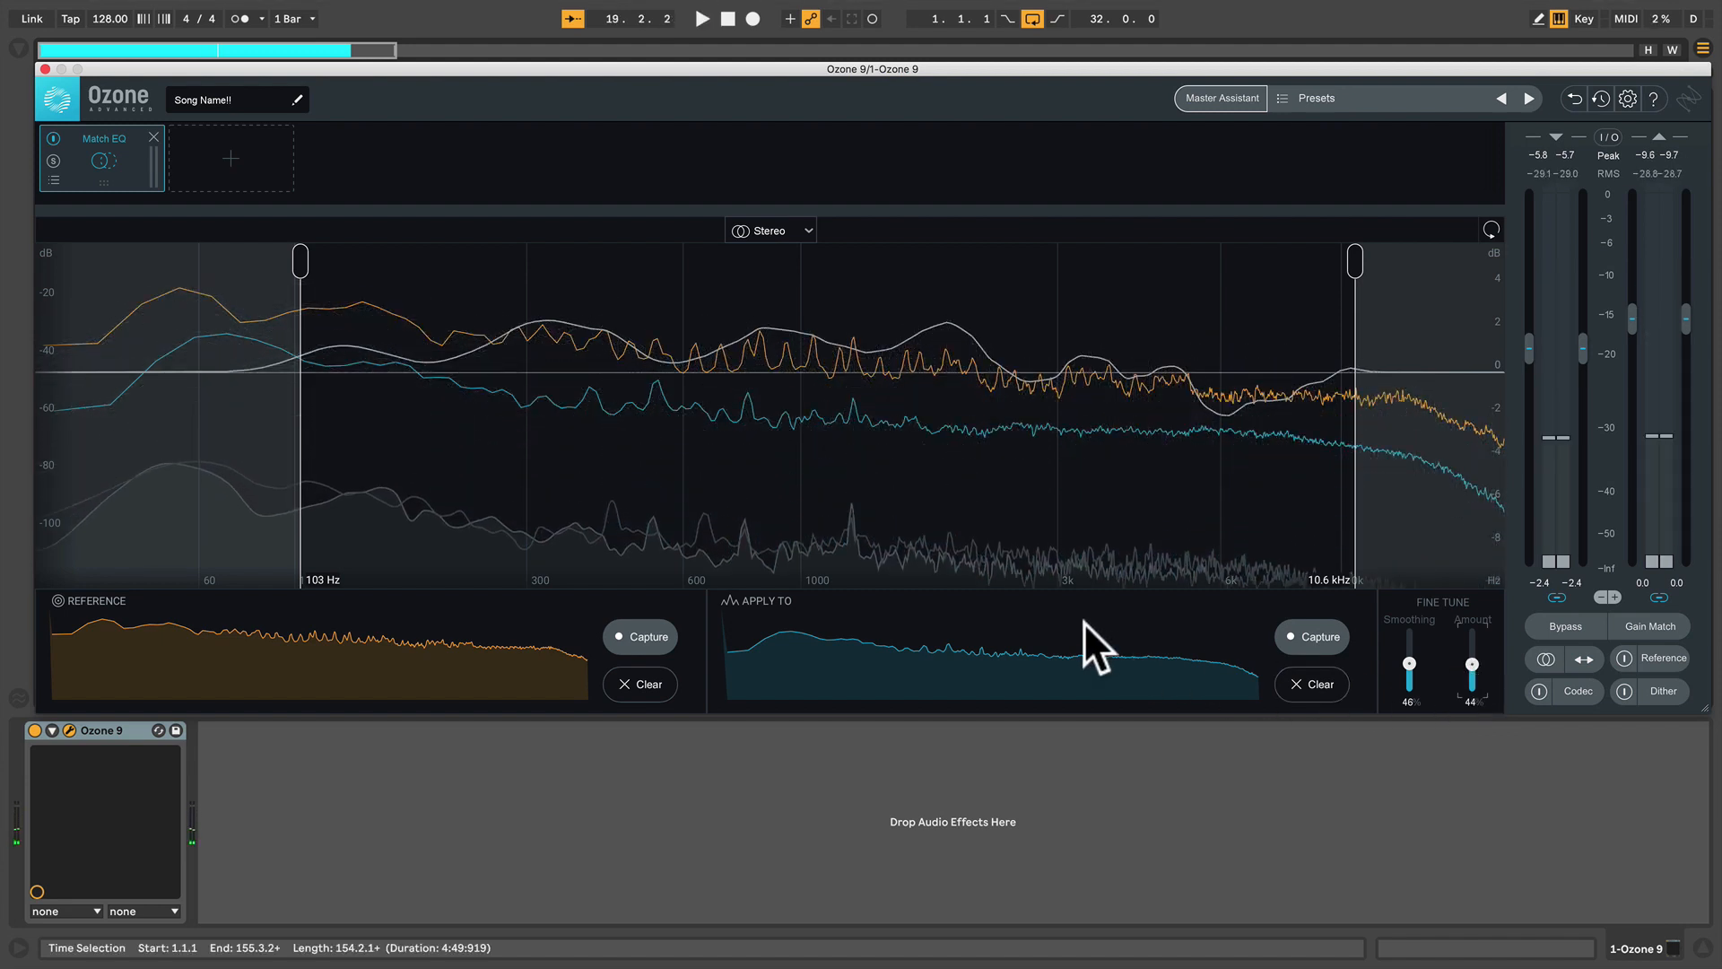
- Play the track from the start and compare the sound with all Ozone processing bypassed and active
key(space)
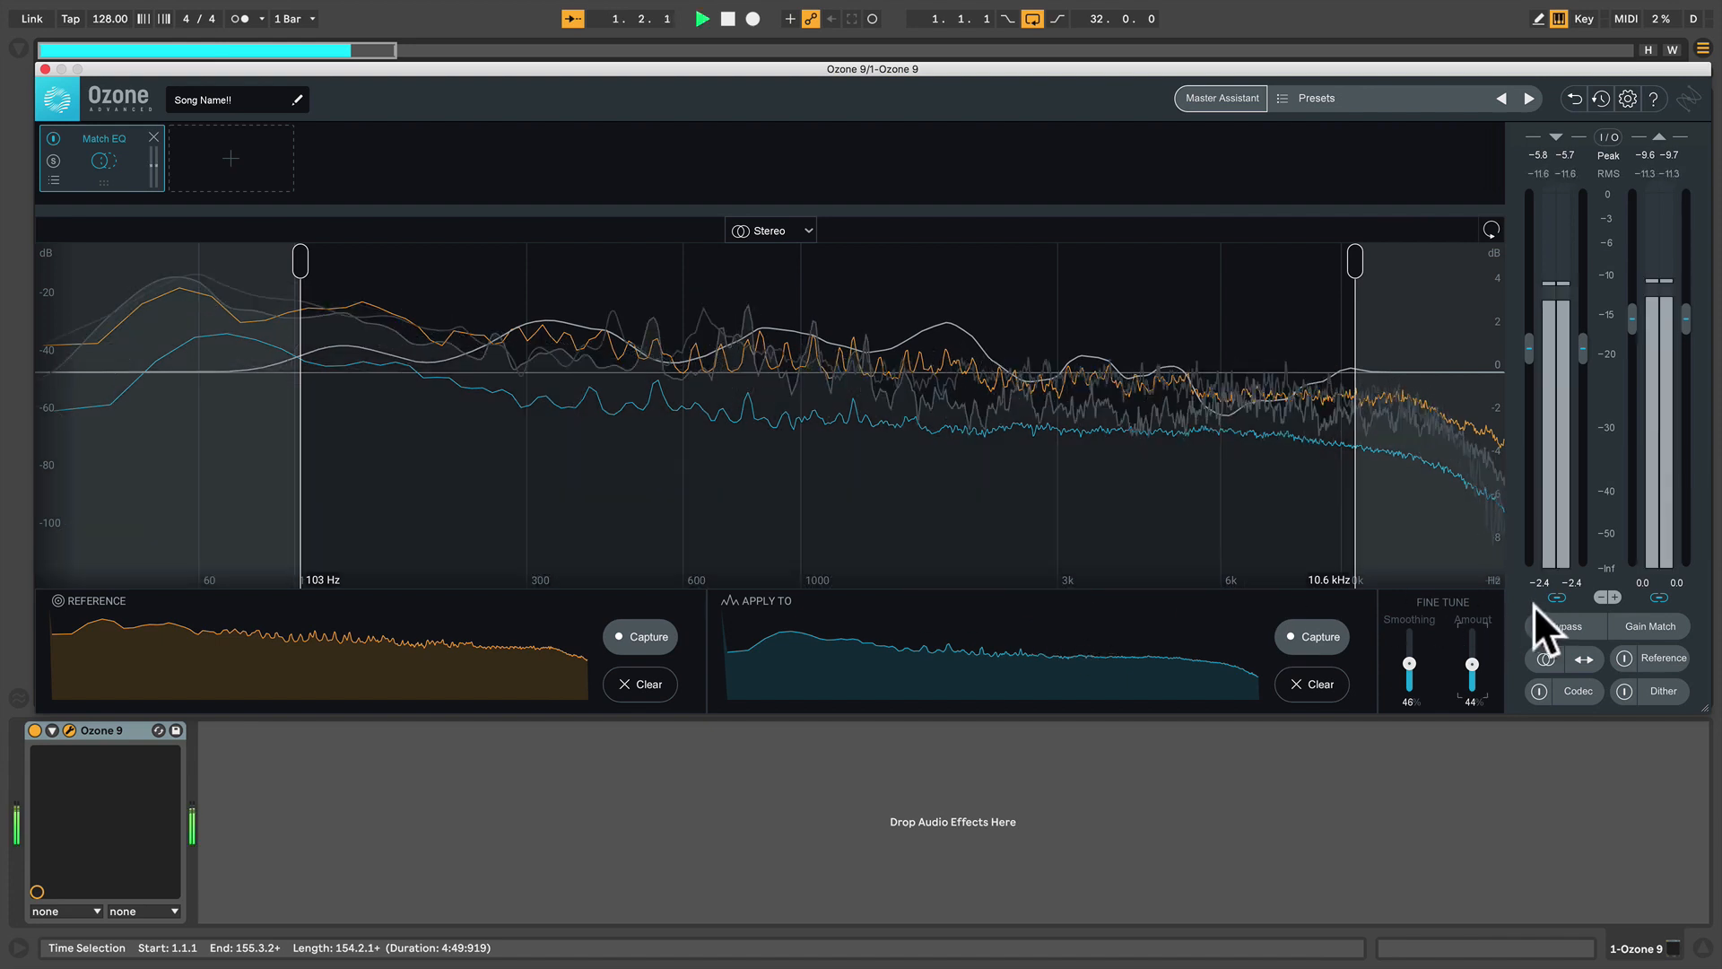
click(1564, 625)
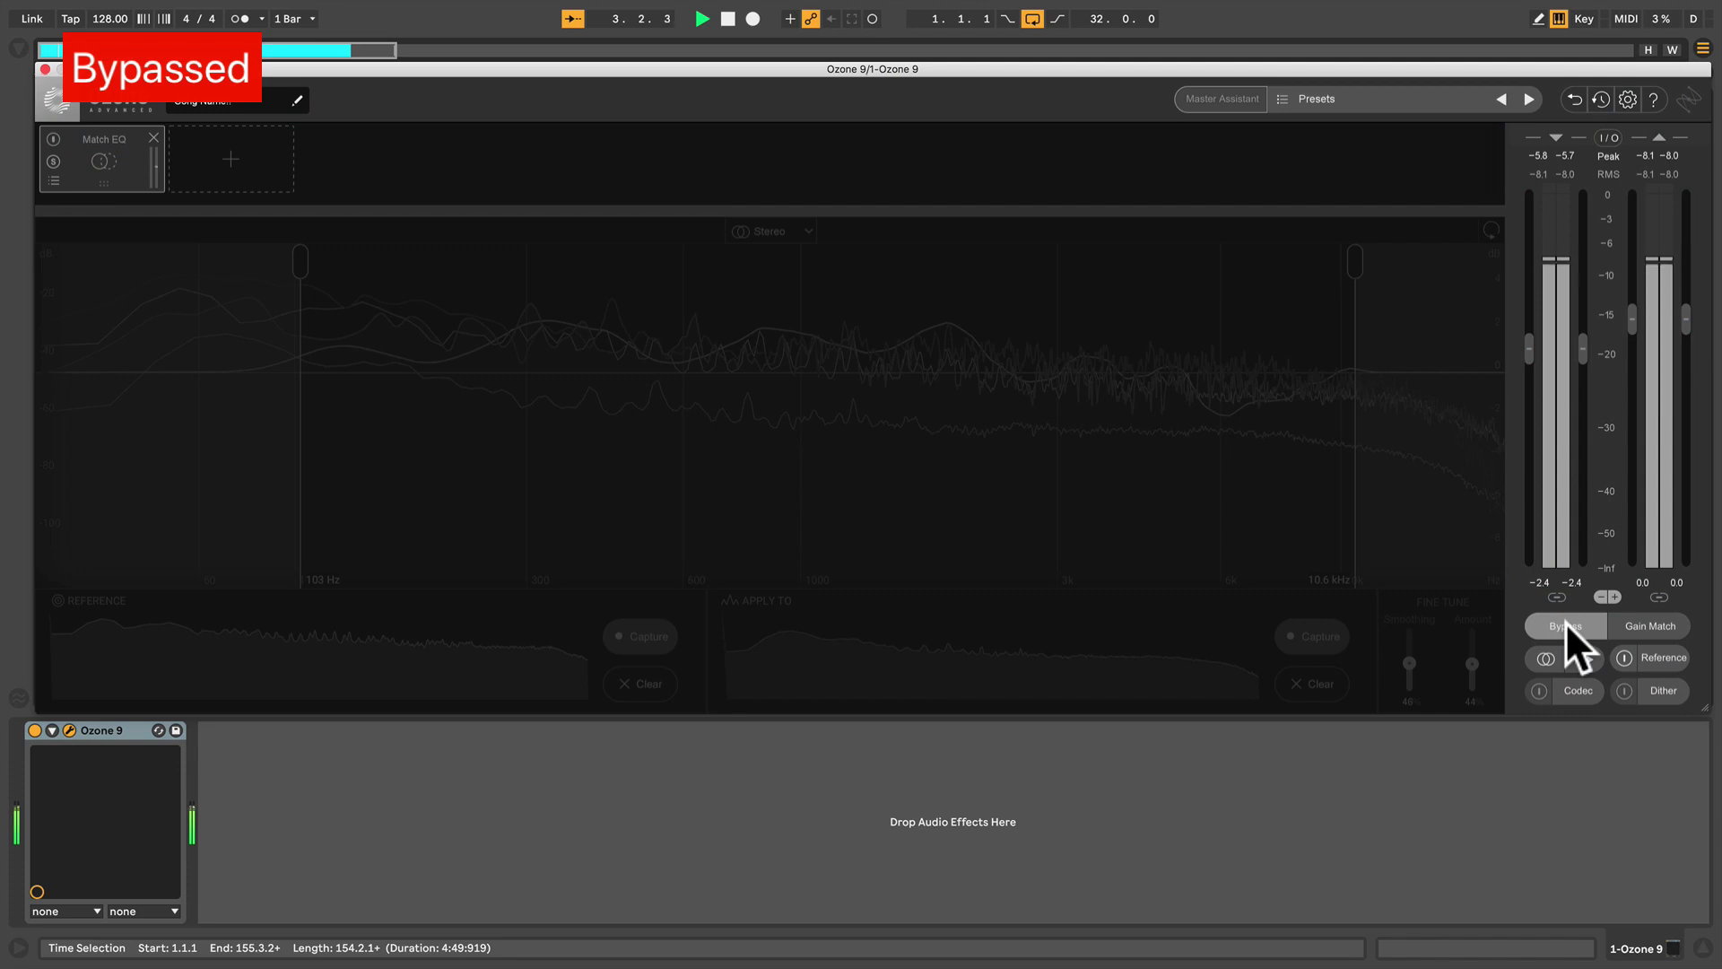
click(1564, 626)
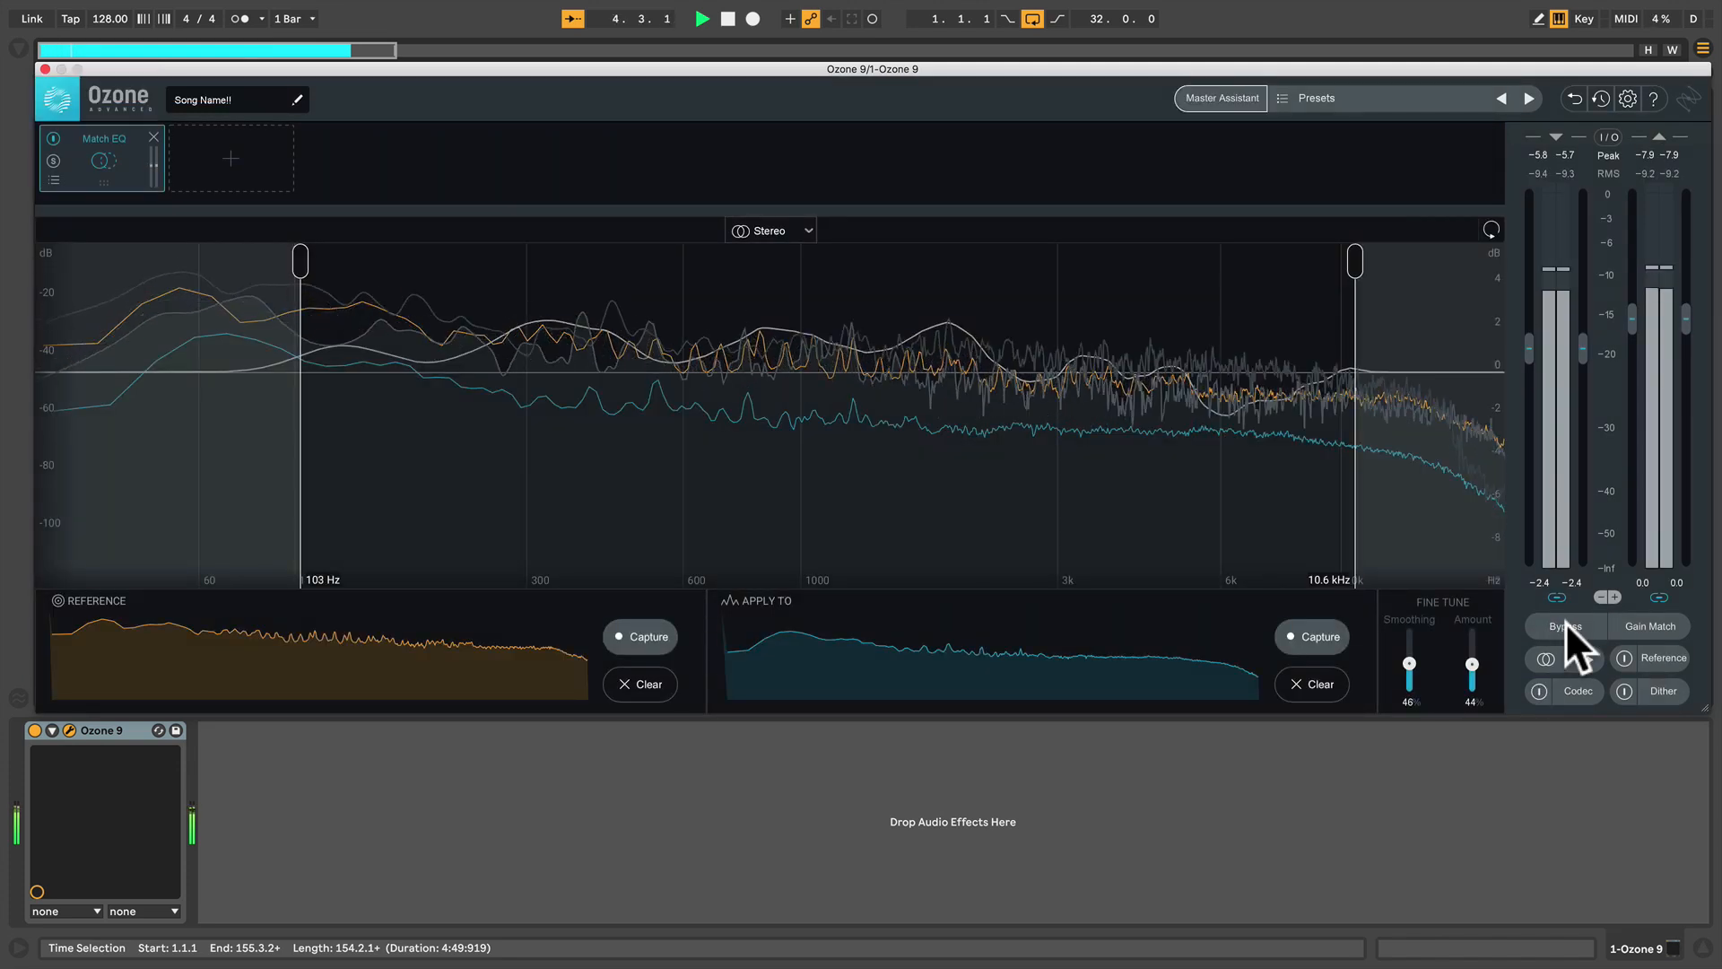
key(space)
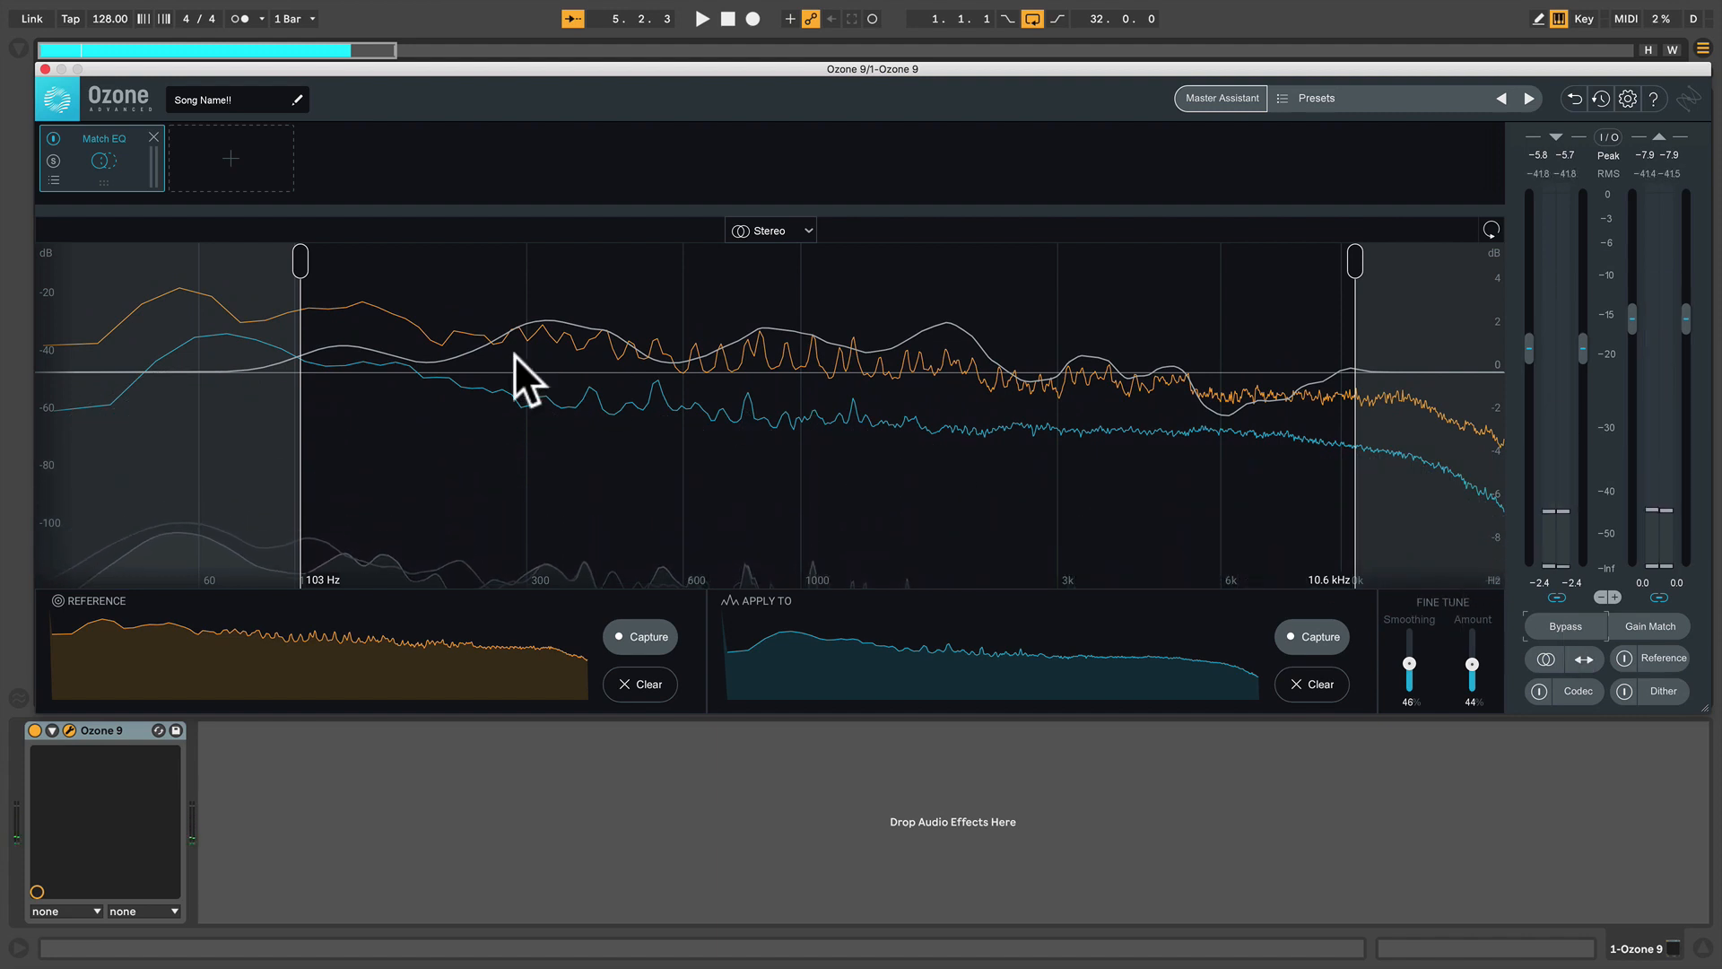
- Add a Low End Focus module, limit its range to 20–202 Hz during playback, and turn off the region solo
click(234, 155)
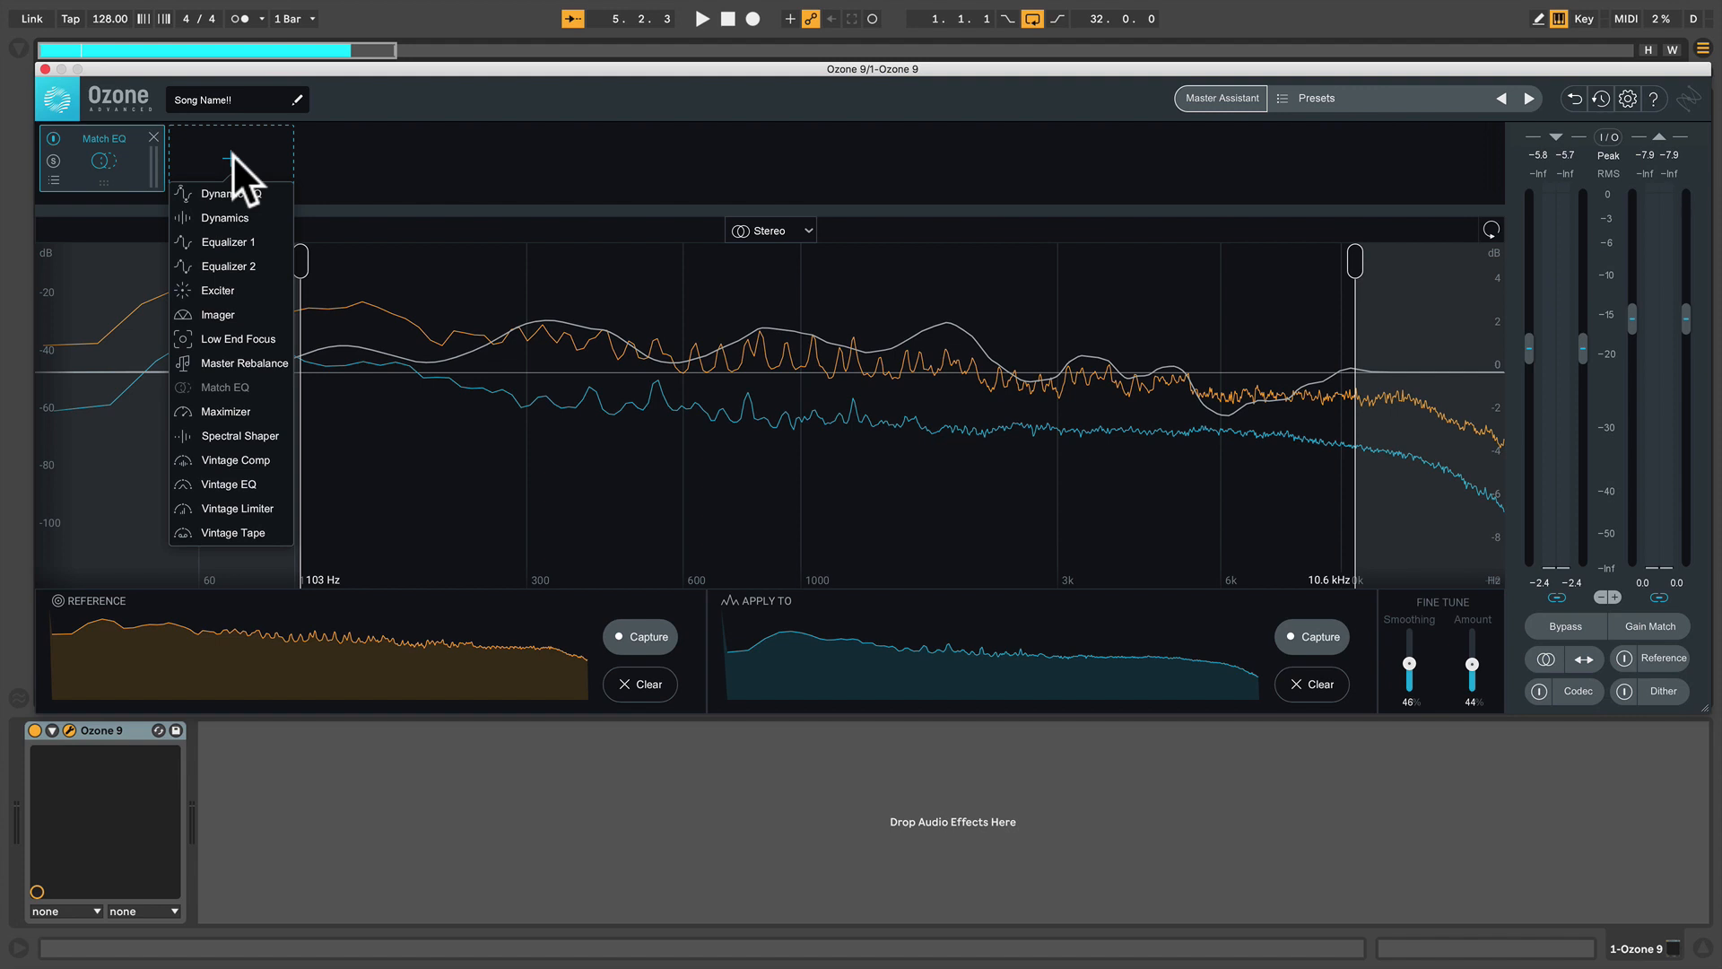
click(224, 334)
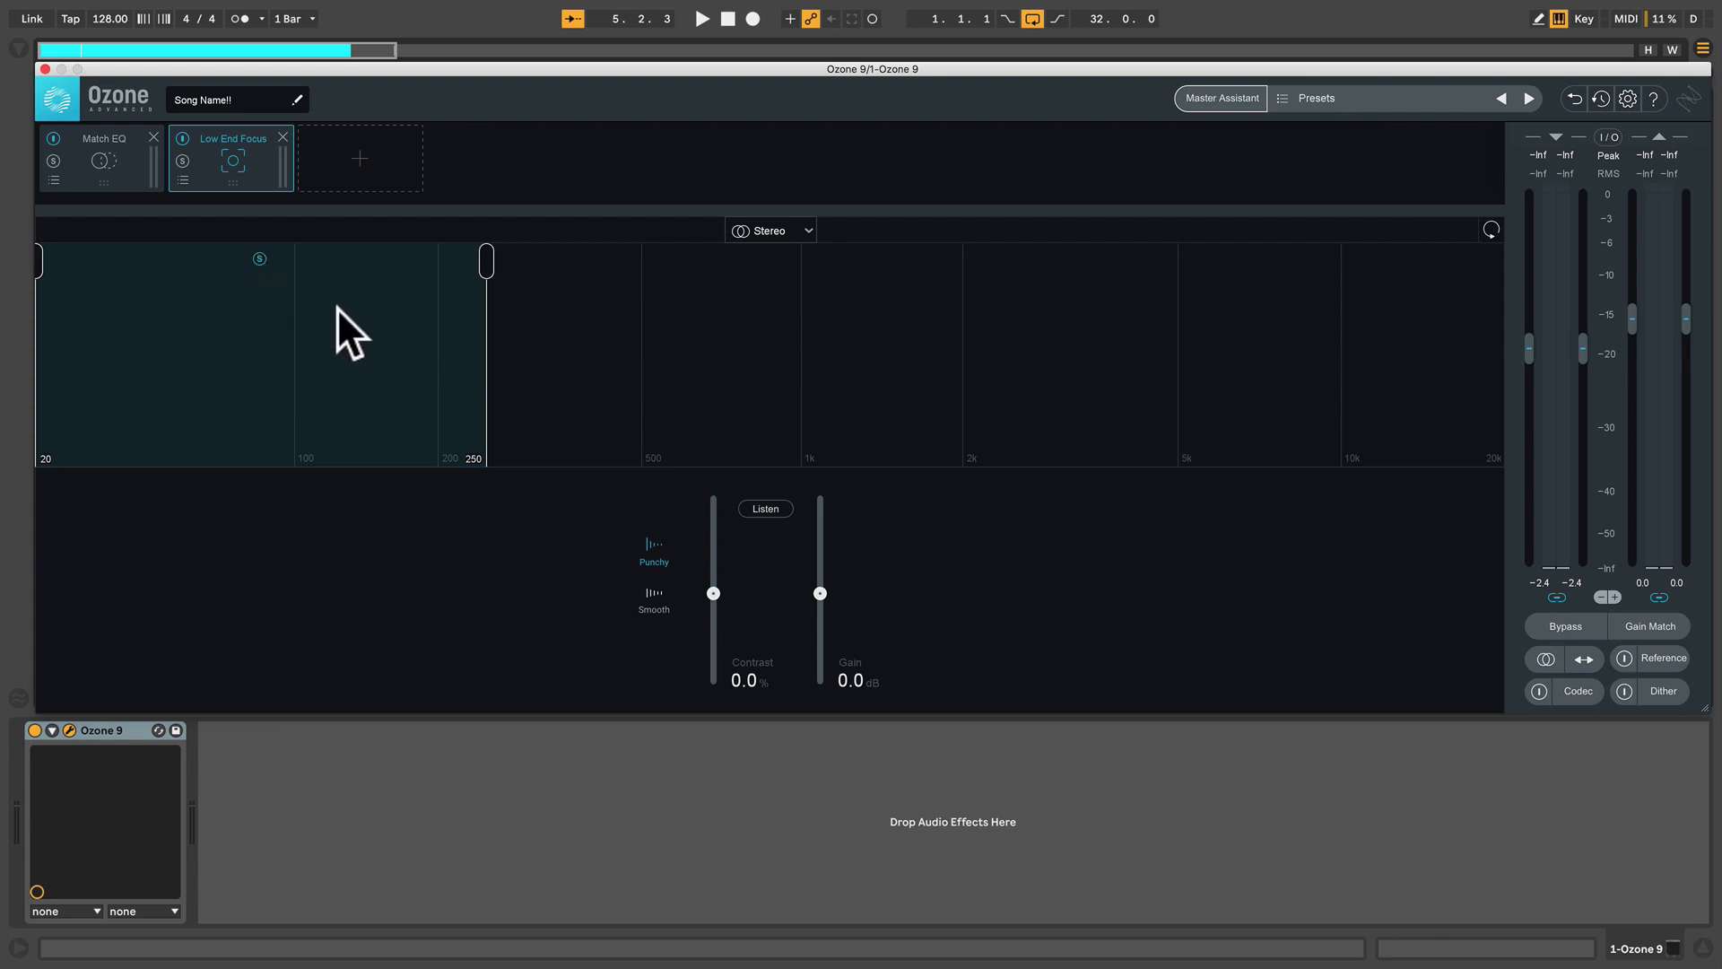
key(space)
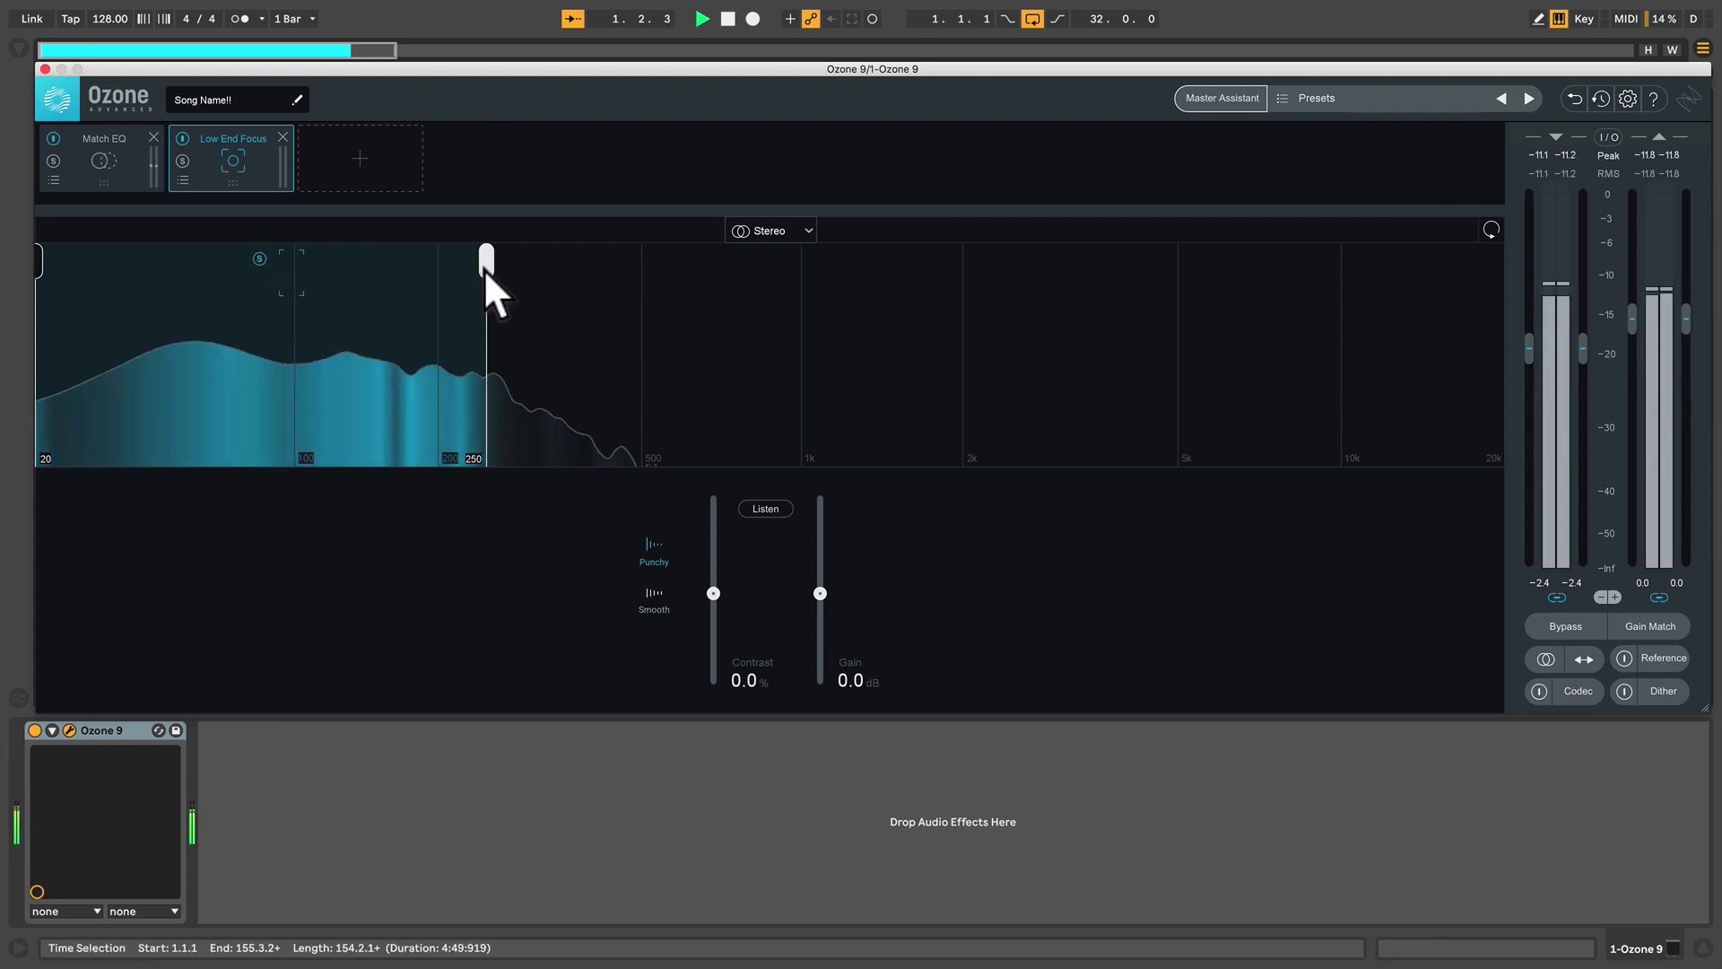
mouse_move(483, 267)
mouse_down()
mouse_move(461, 271)
mouse_move(519, 275)
mouse_move(439, 271)
mouse_up()
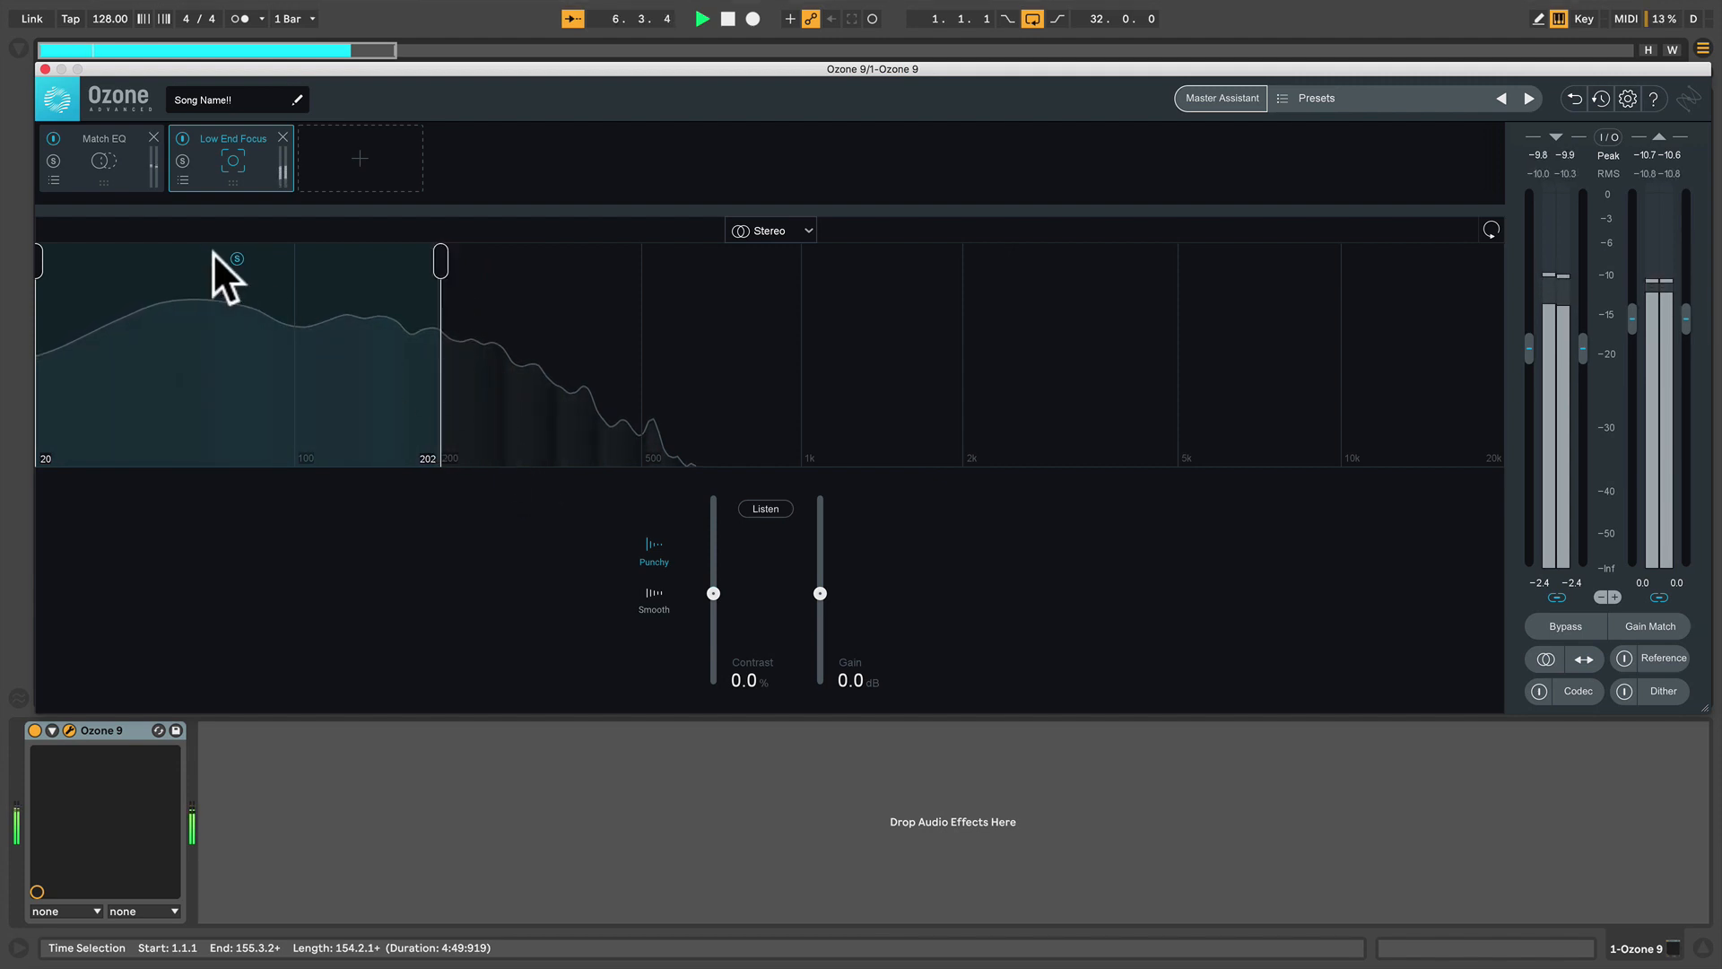
click(237, 258)
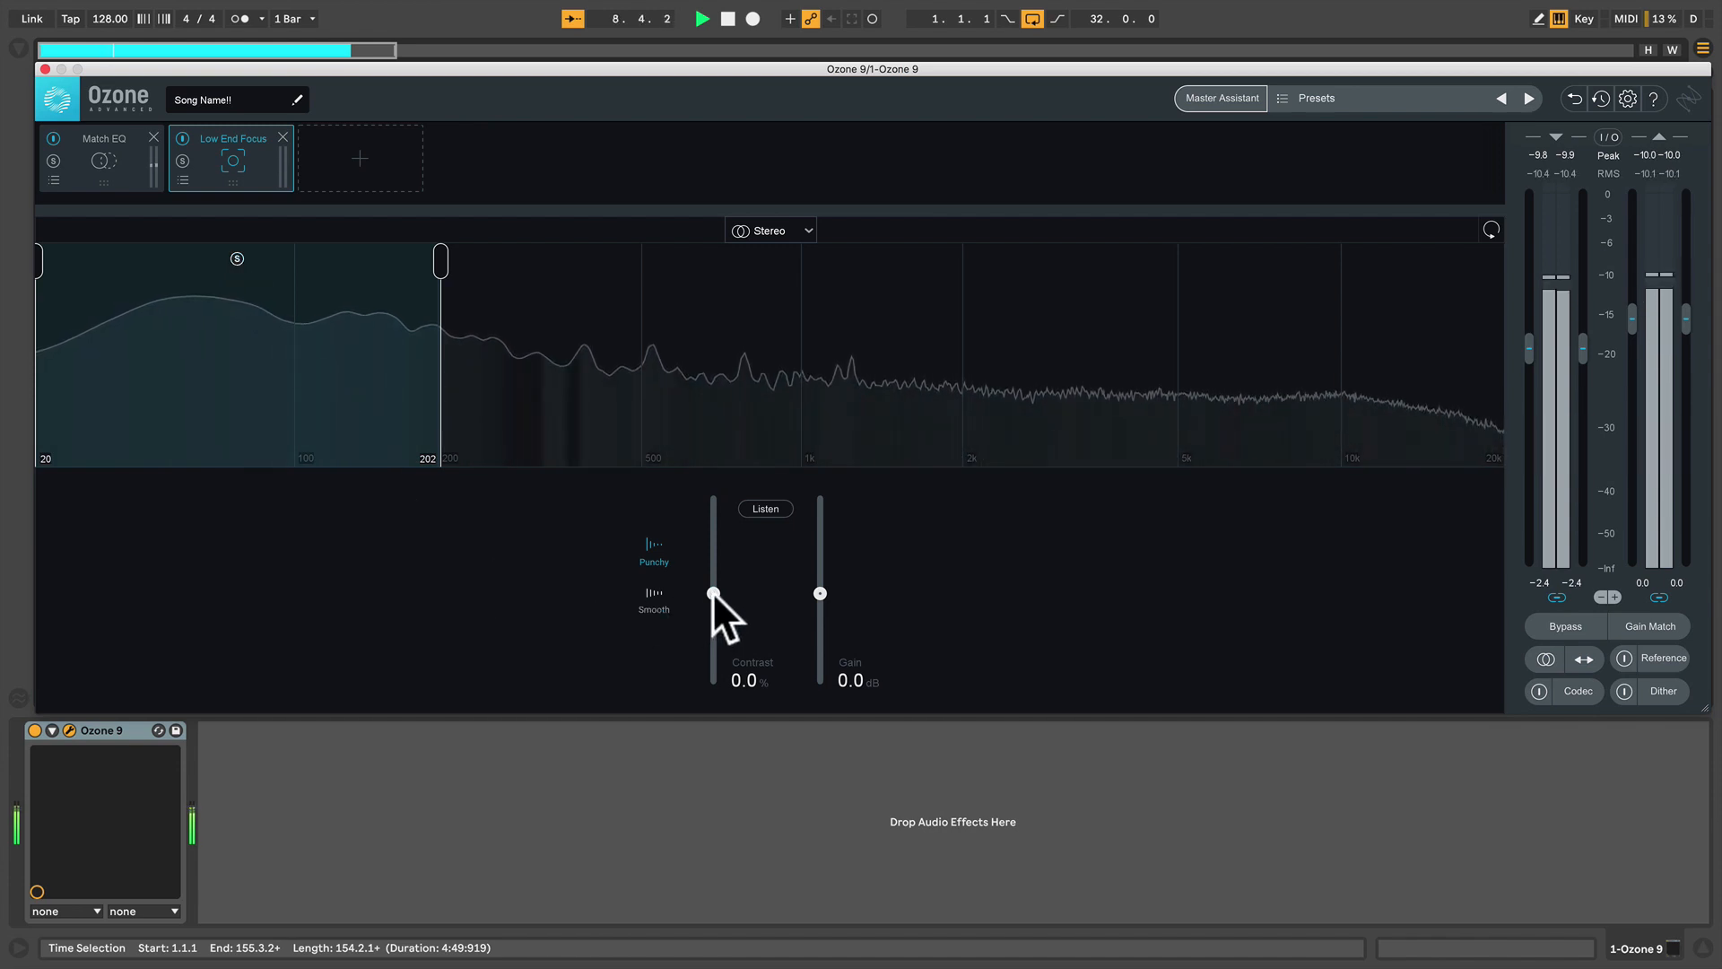
key(space)
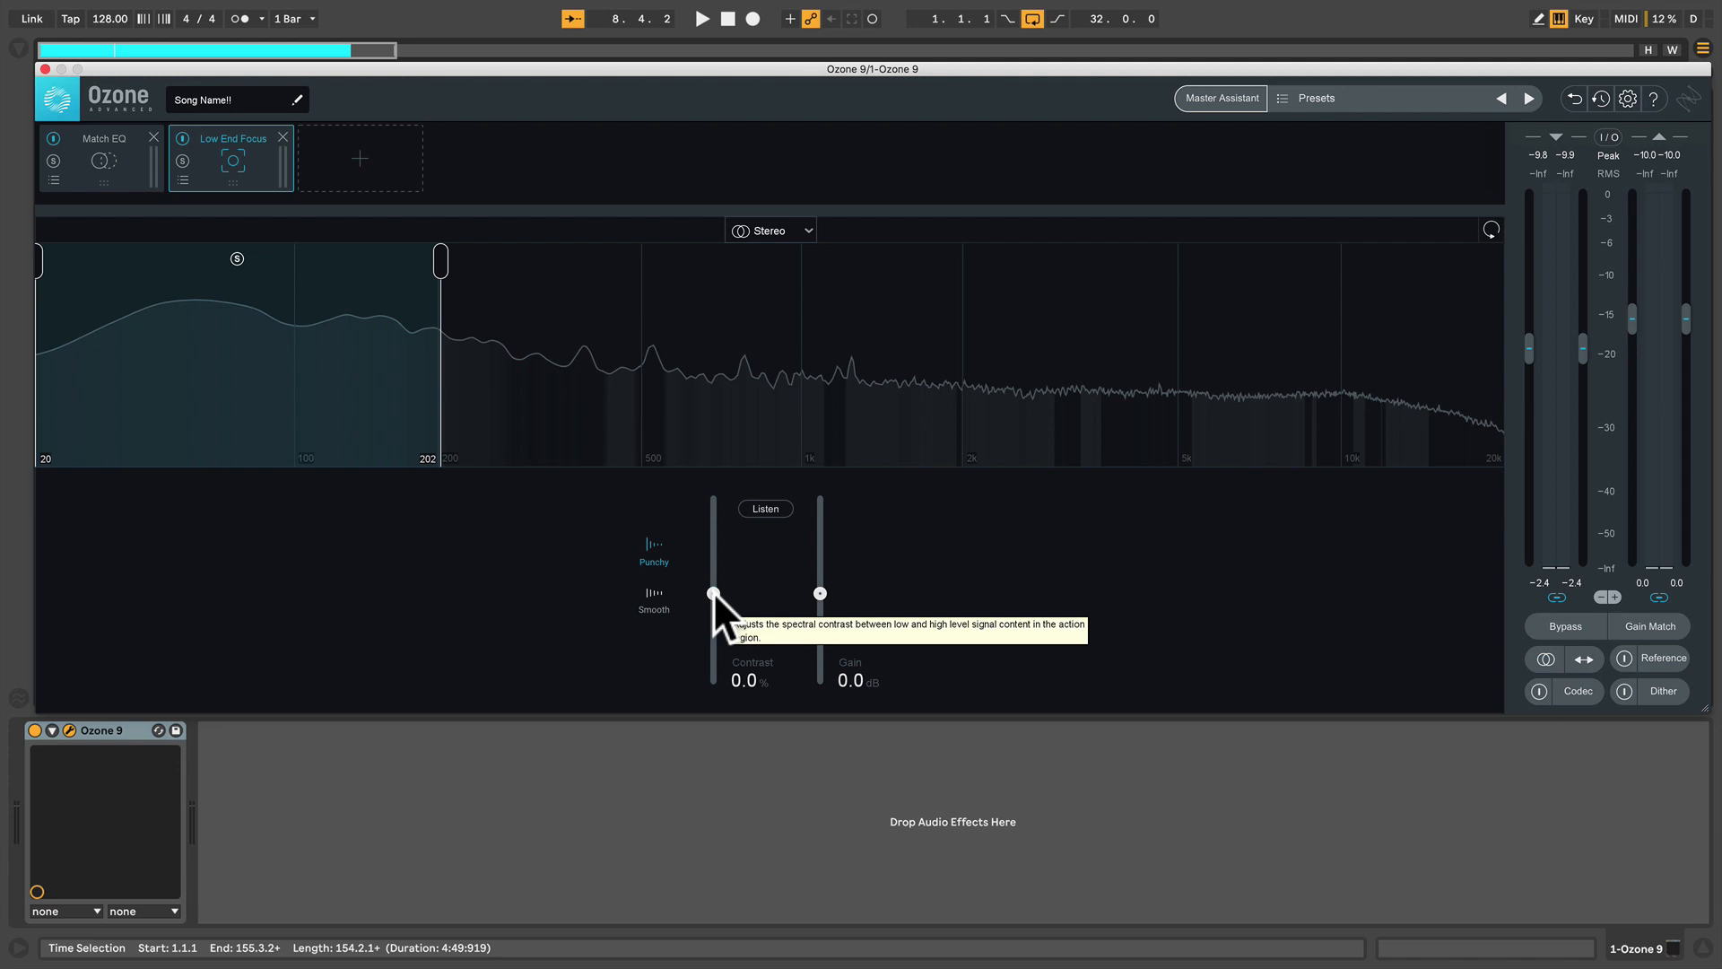
- Try a Low End Focus contrast of -88.5% in Punchy mode during playback, and reset it to zero
key(space)
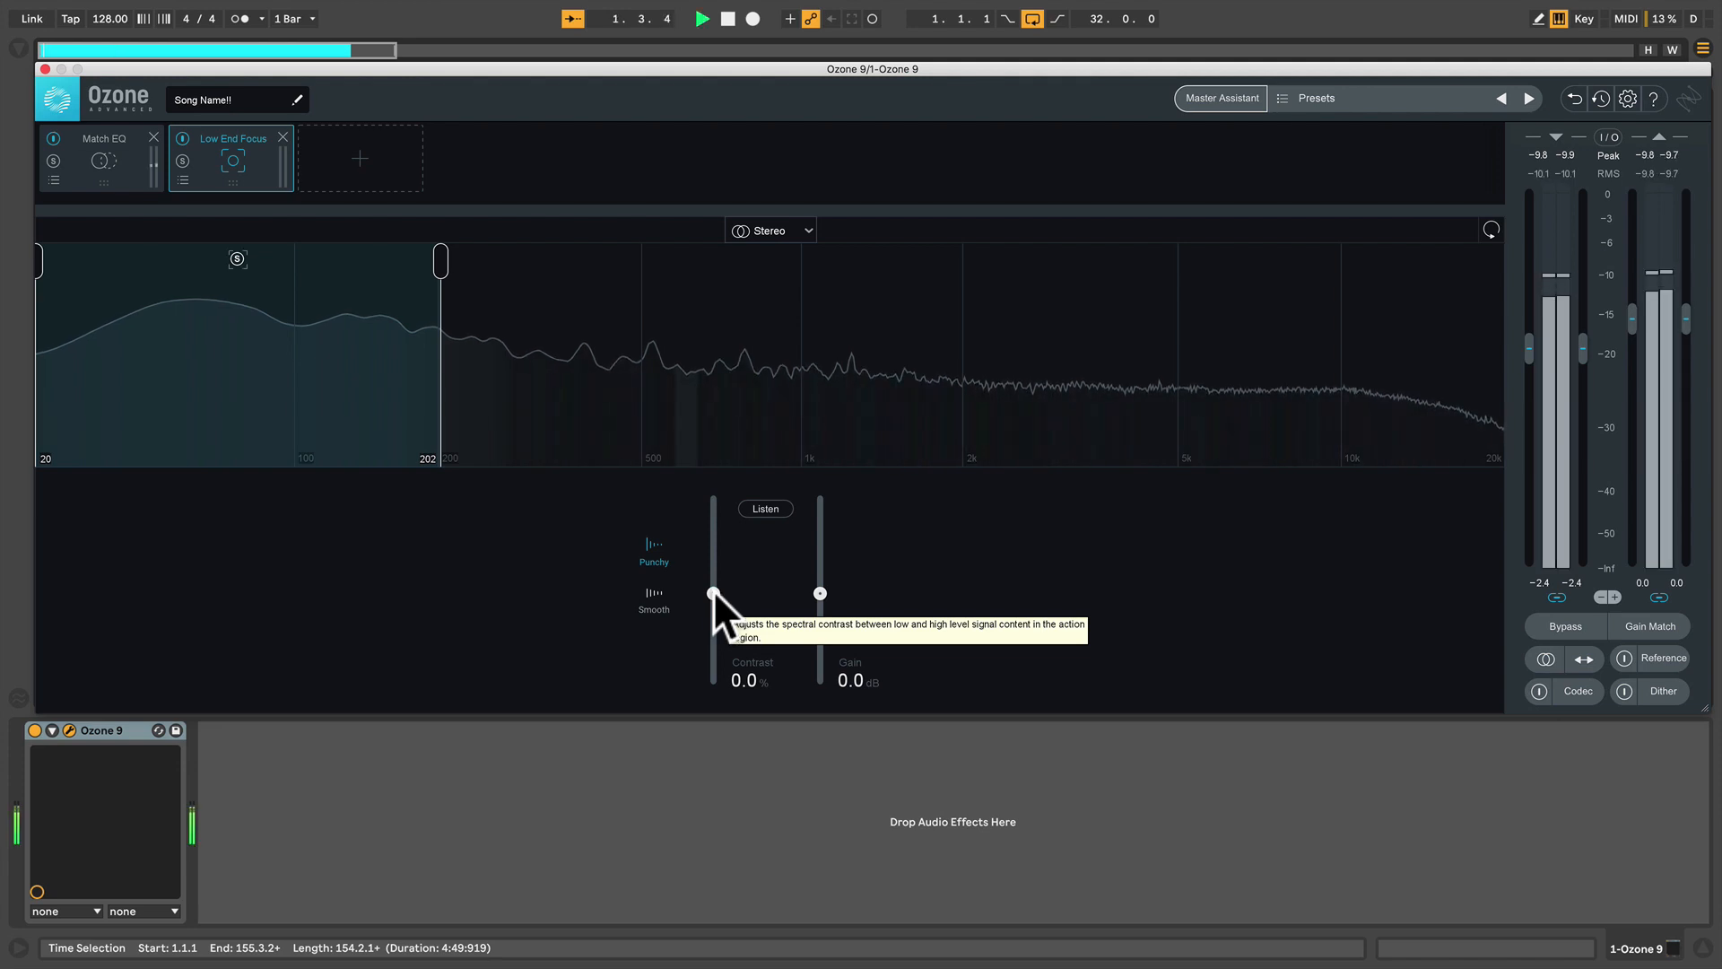
drag(713, 589, 713, 673)
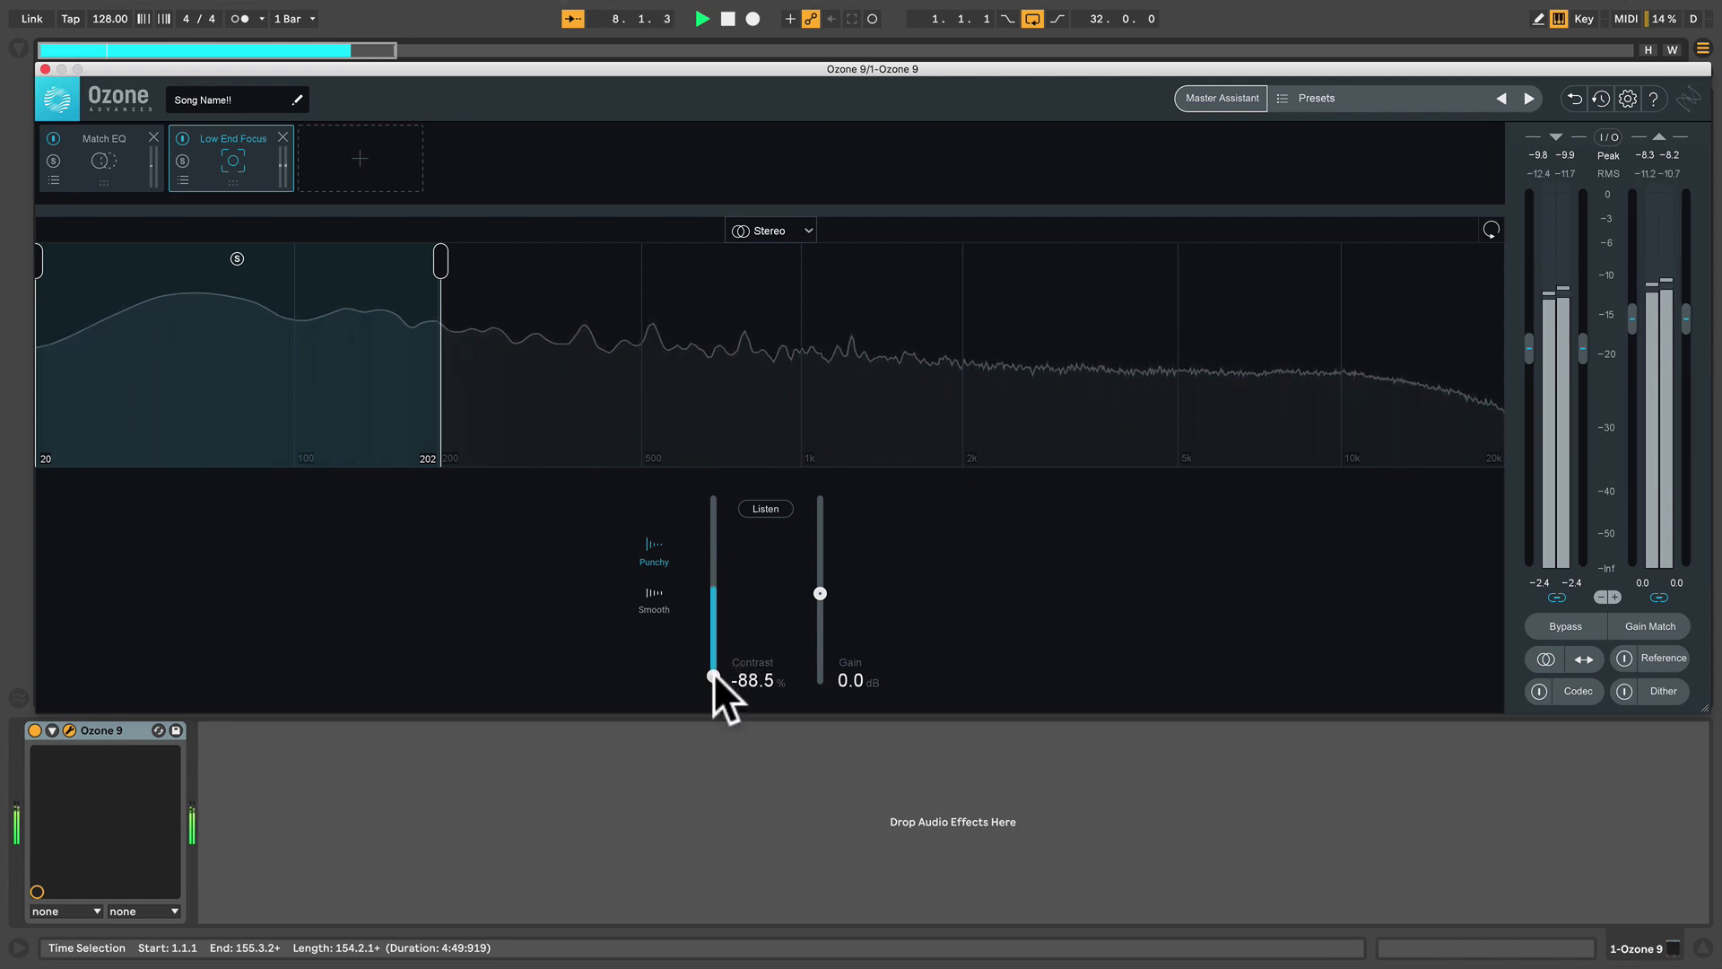
double_click(713, 674)
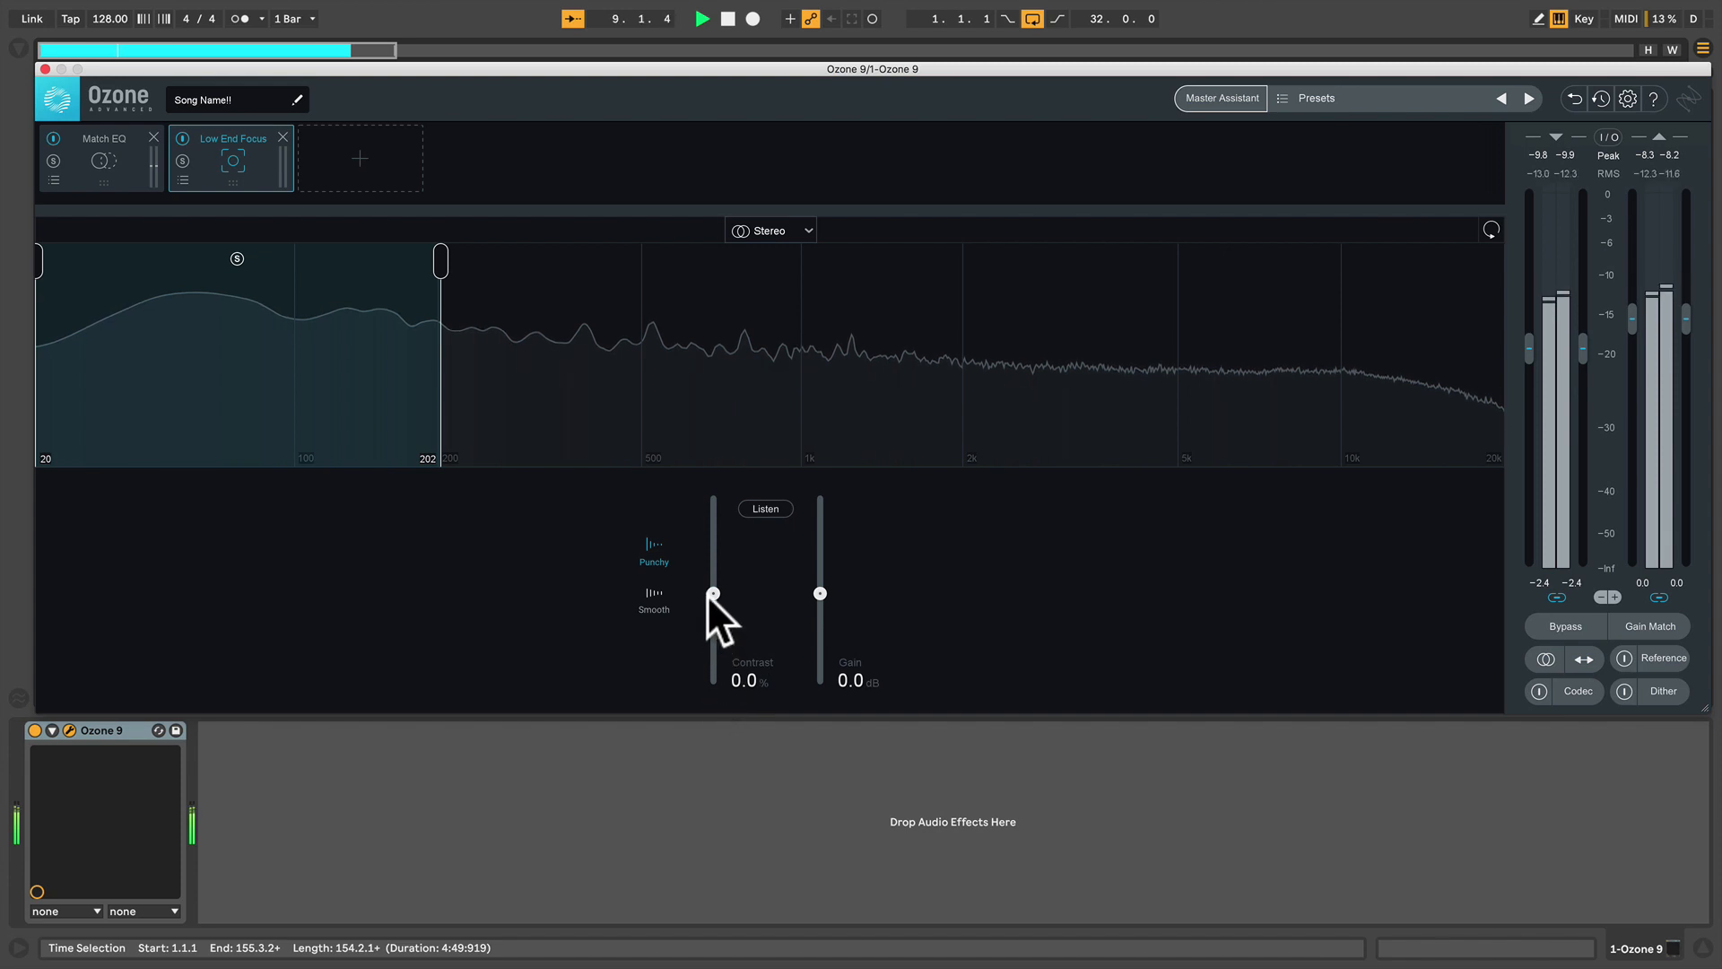
- Audition Smooth mode, settle on Punchy with a contrast of 66.3%, and compare Low End Focus bypassed and active
click(654, 593)
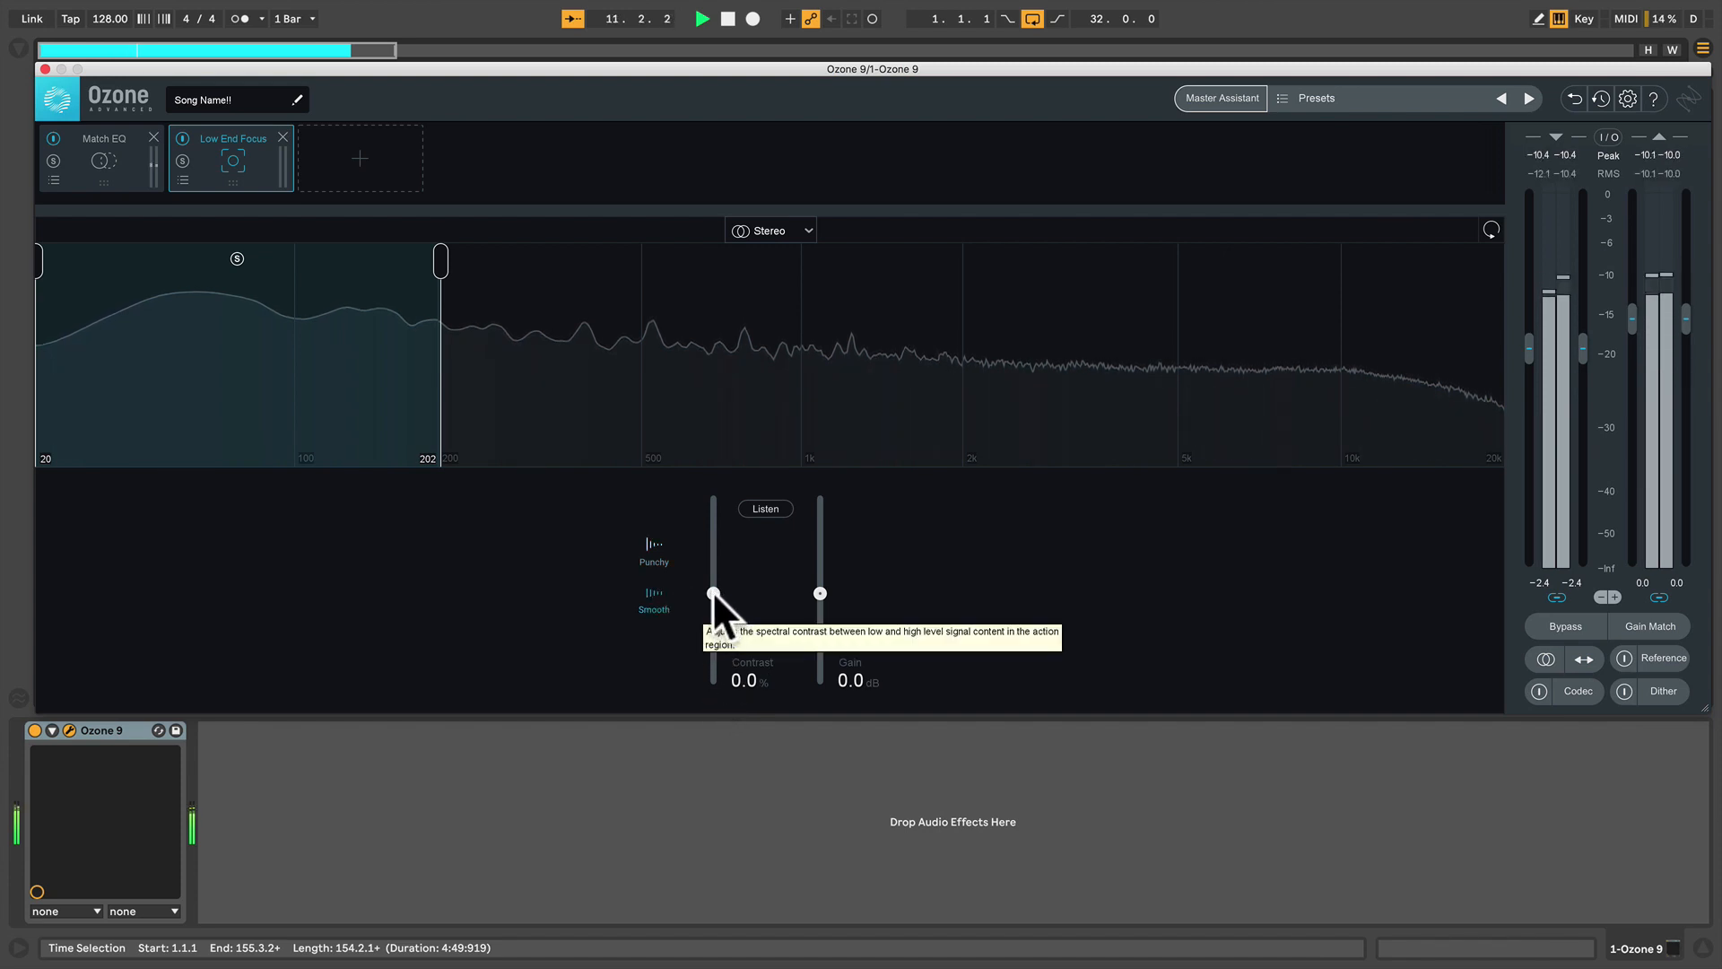
drag(712, 591, 713, 524)
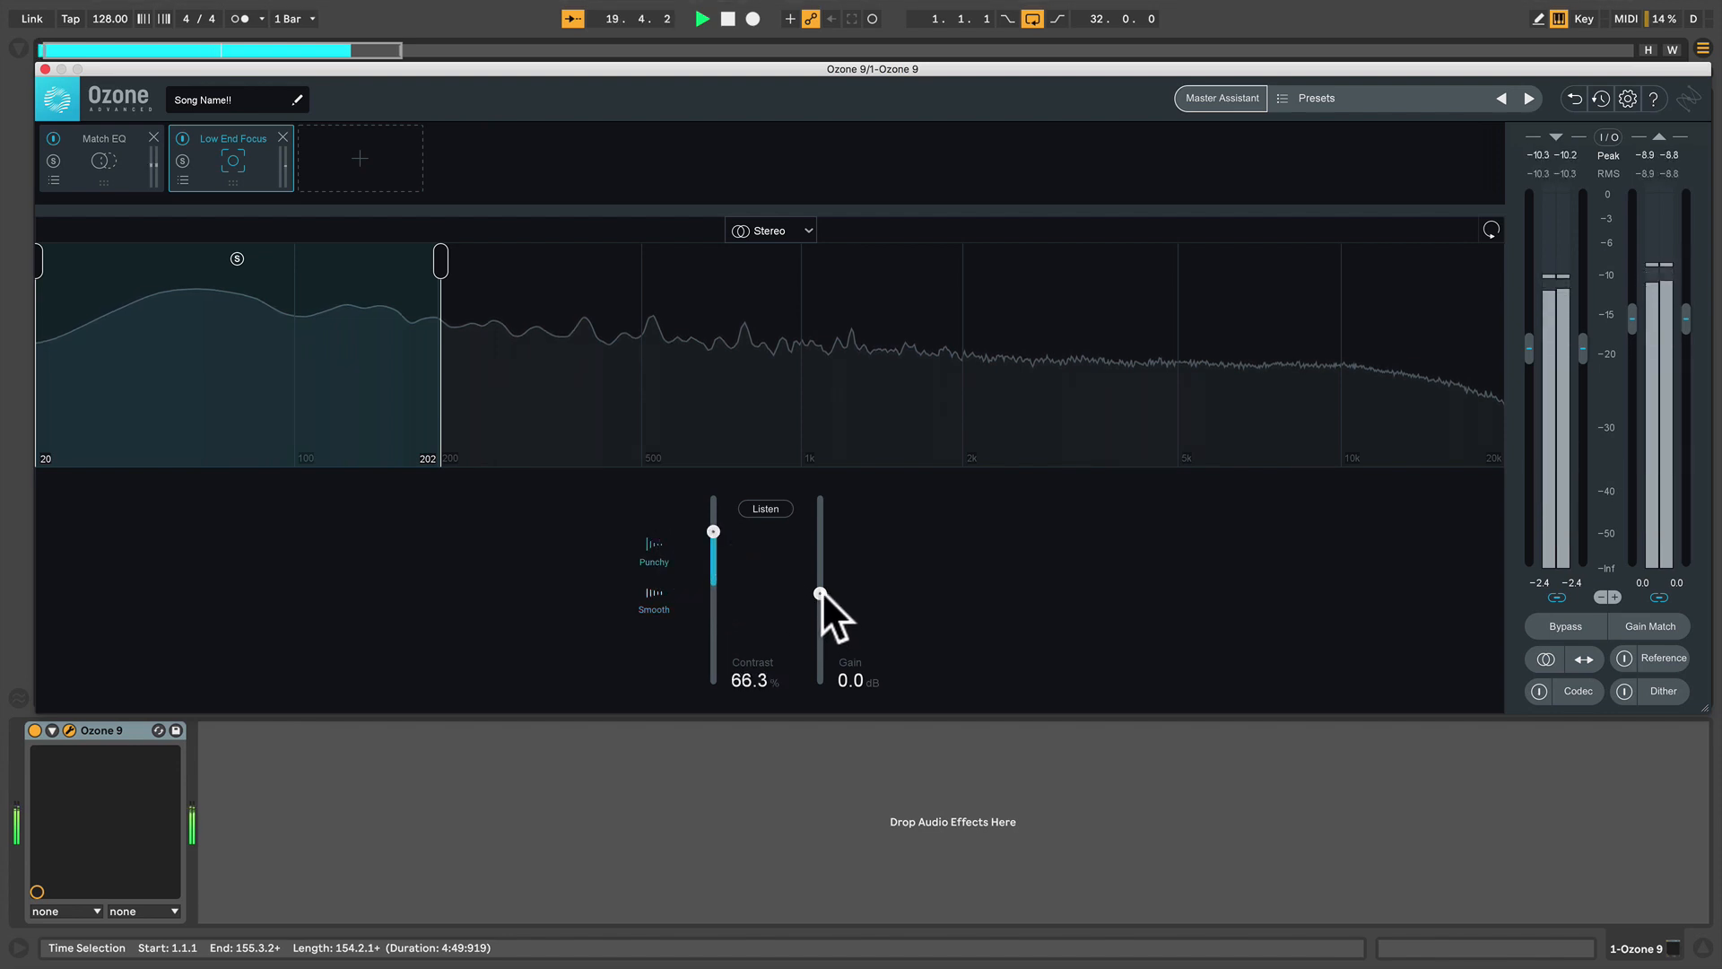
click(180, 138)
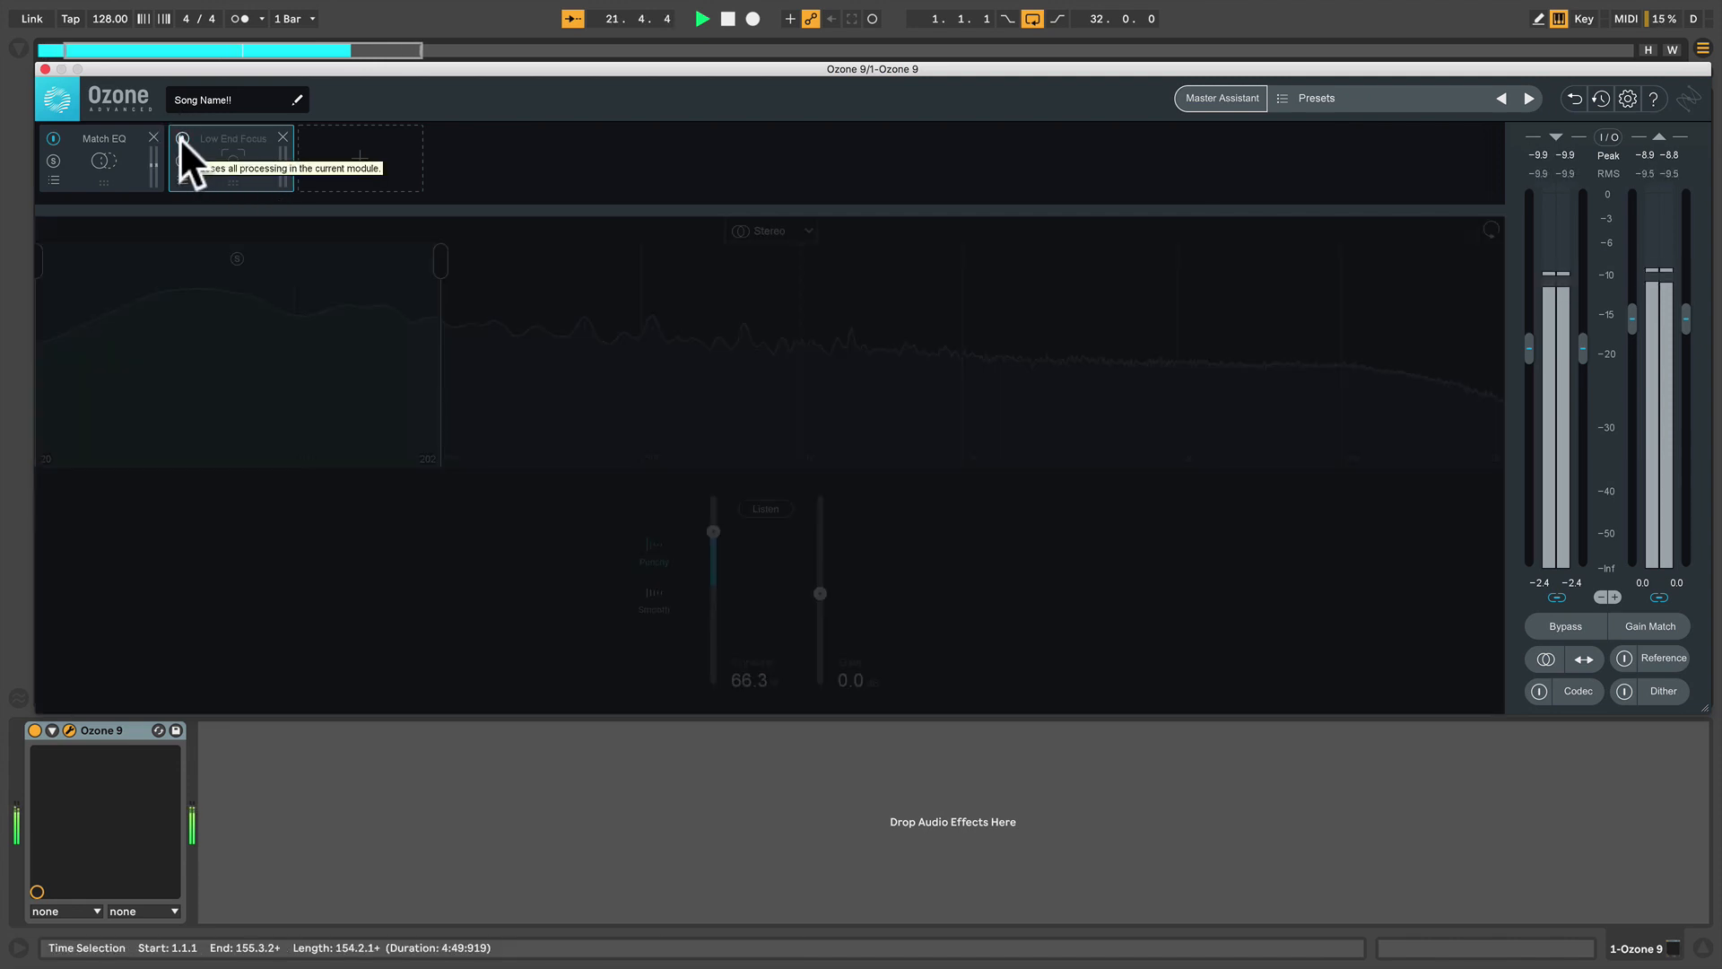
click(180, 138)
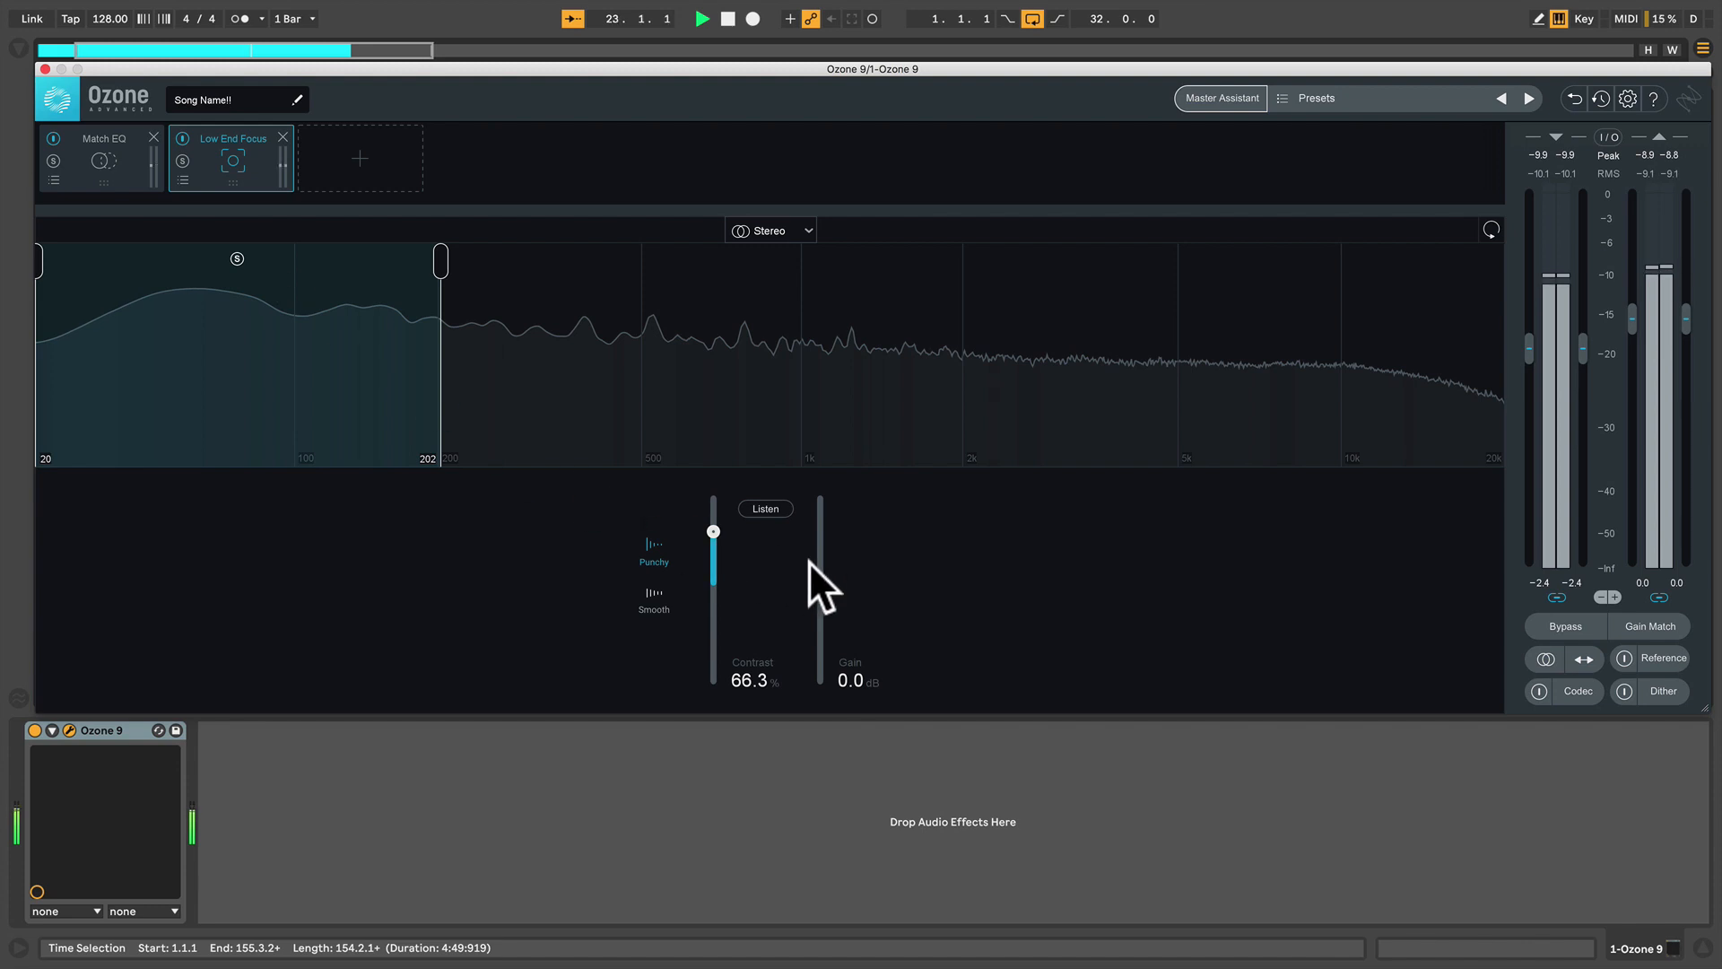
- Set the Low End Focus gain to 0.3 dB and extend its upper limit to 204 Hz using the Listen mode
drag(819, 591, 819, 587)
click(766, 509)
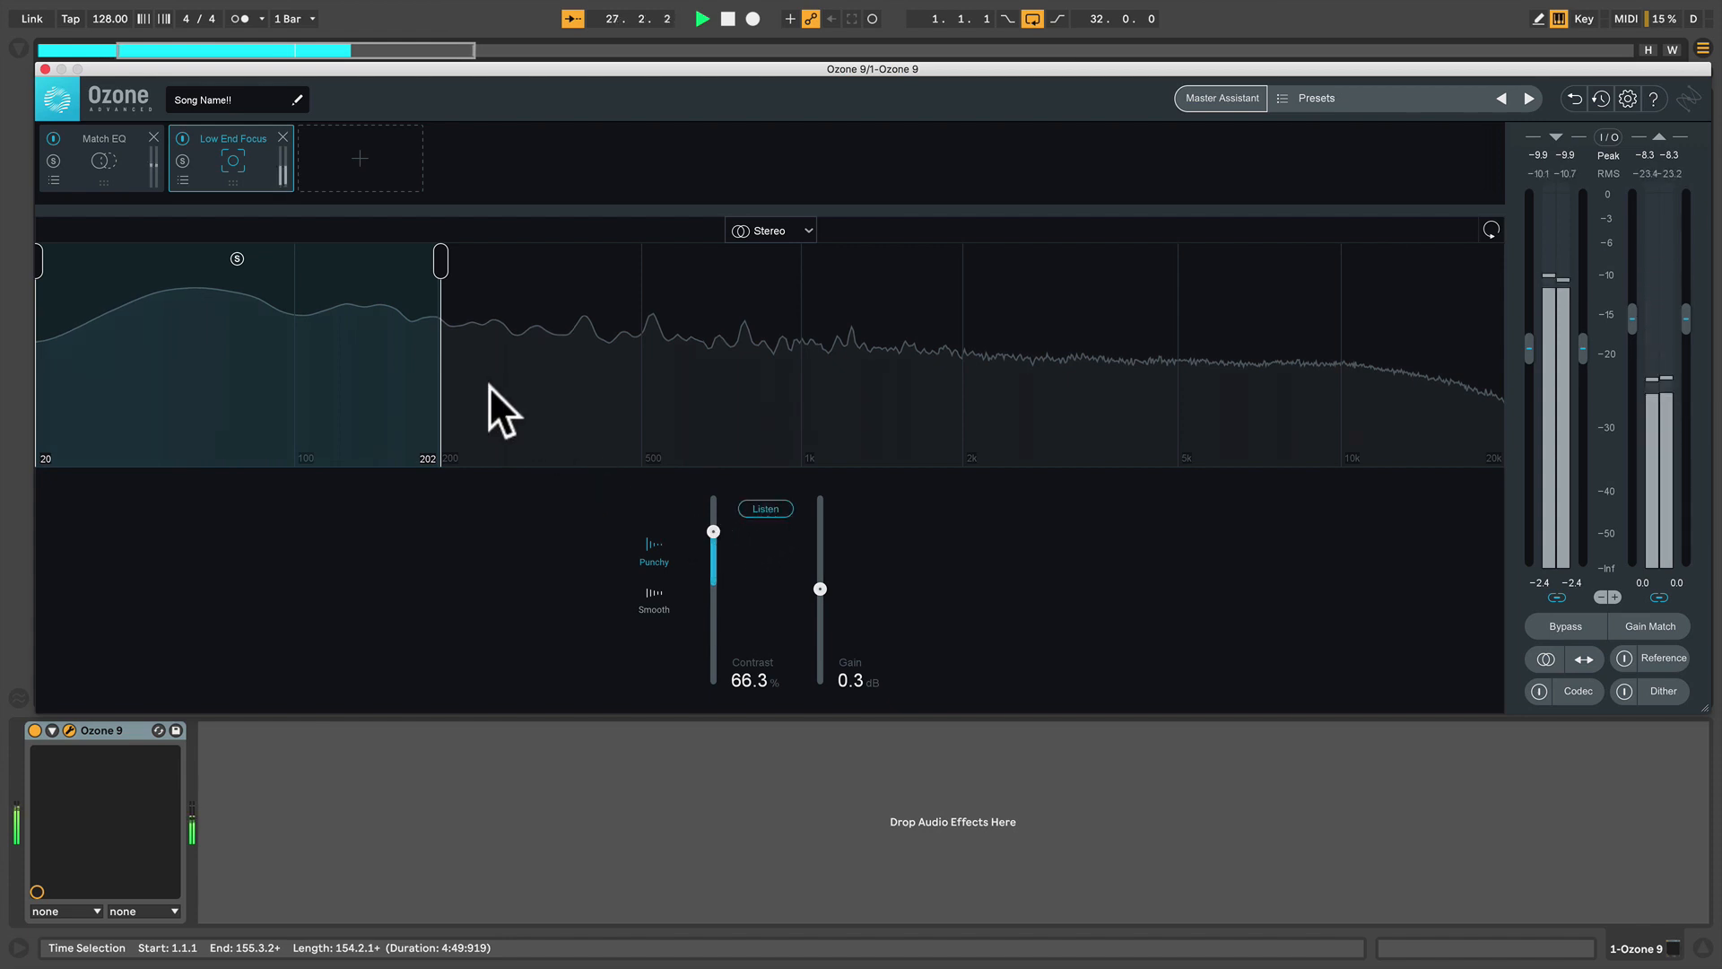
mouse_move(438, 262)
mouse_down()
mouse_move(476, 267)
mouse_move(441, 265)
mouse_up()
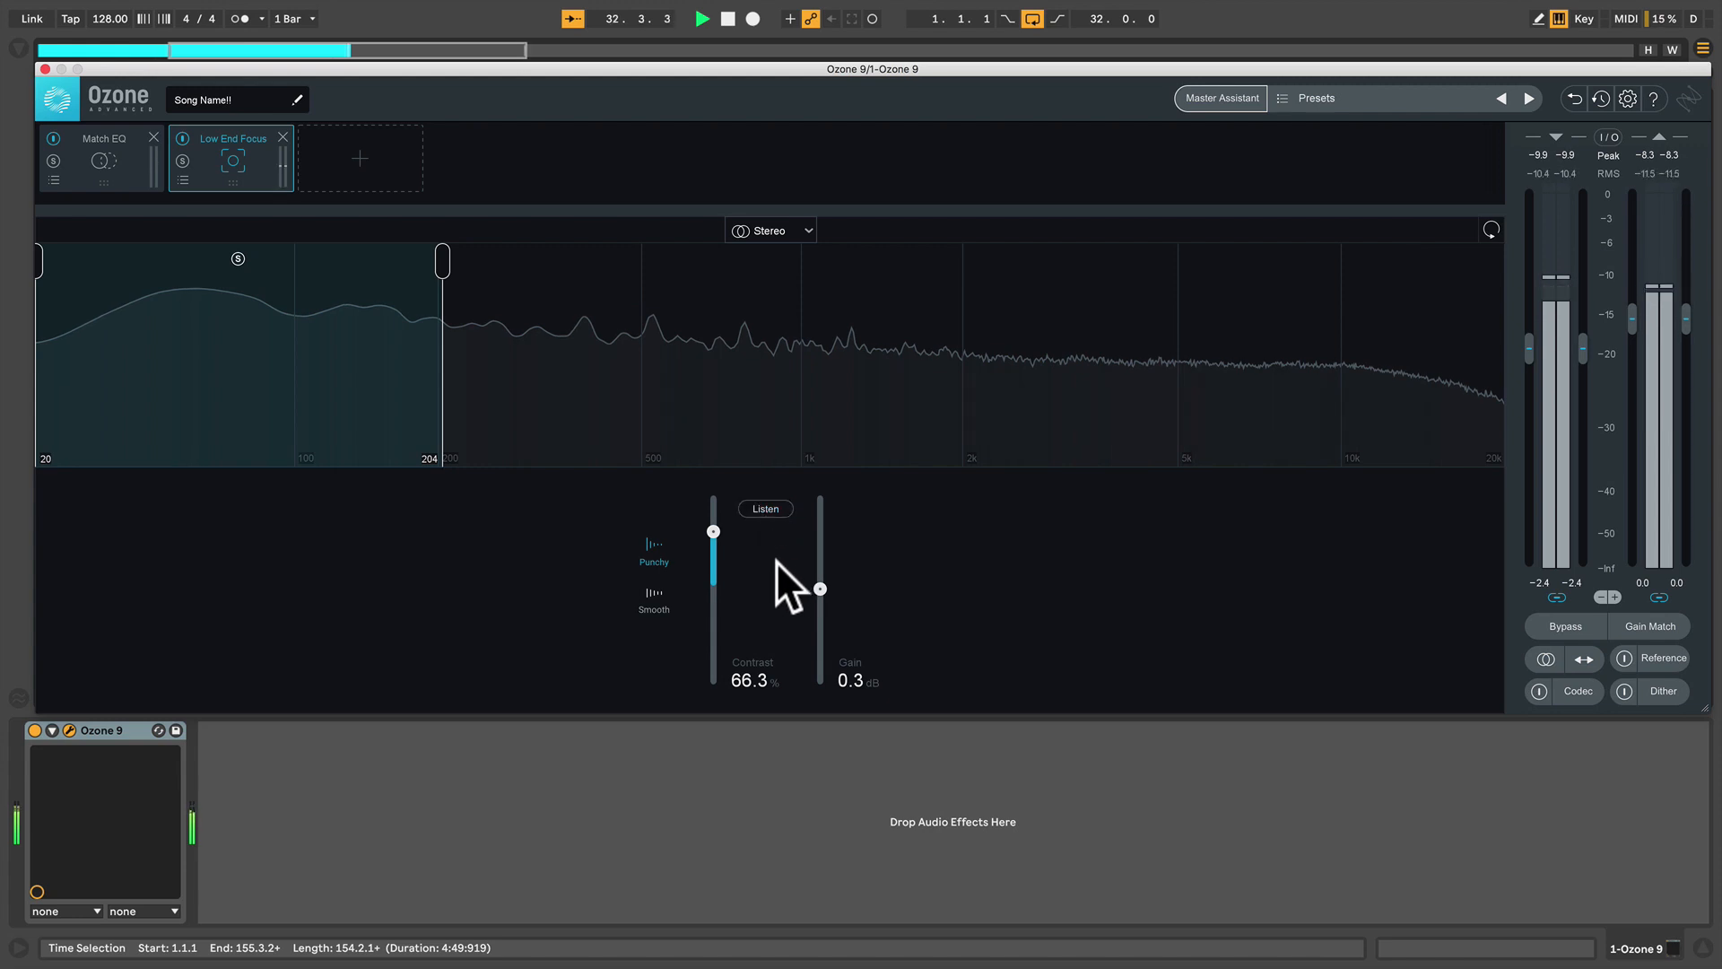
key(space)
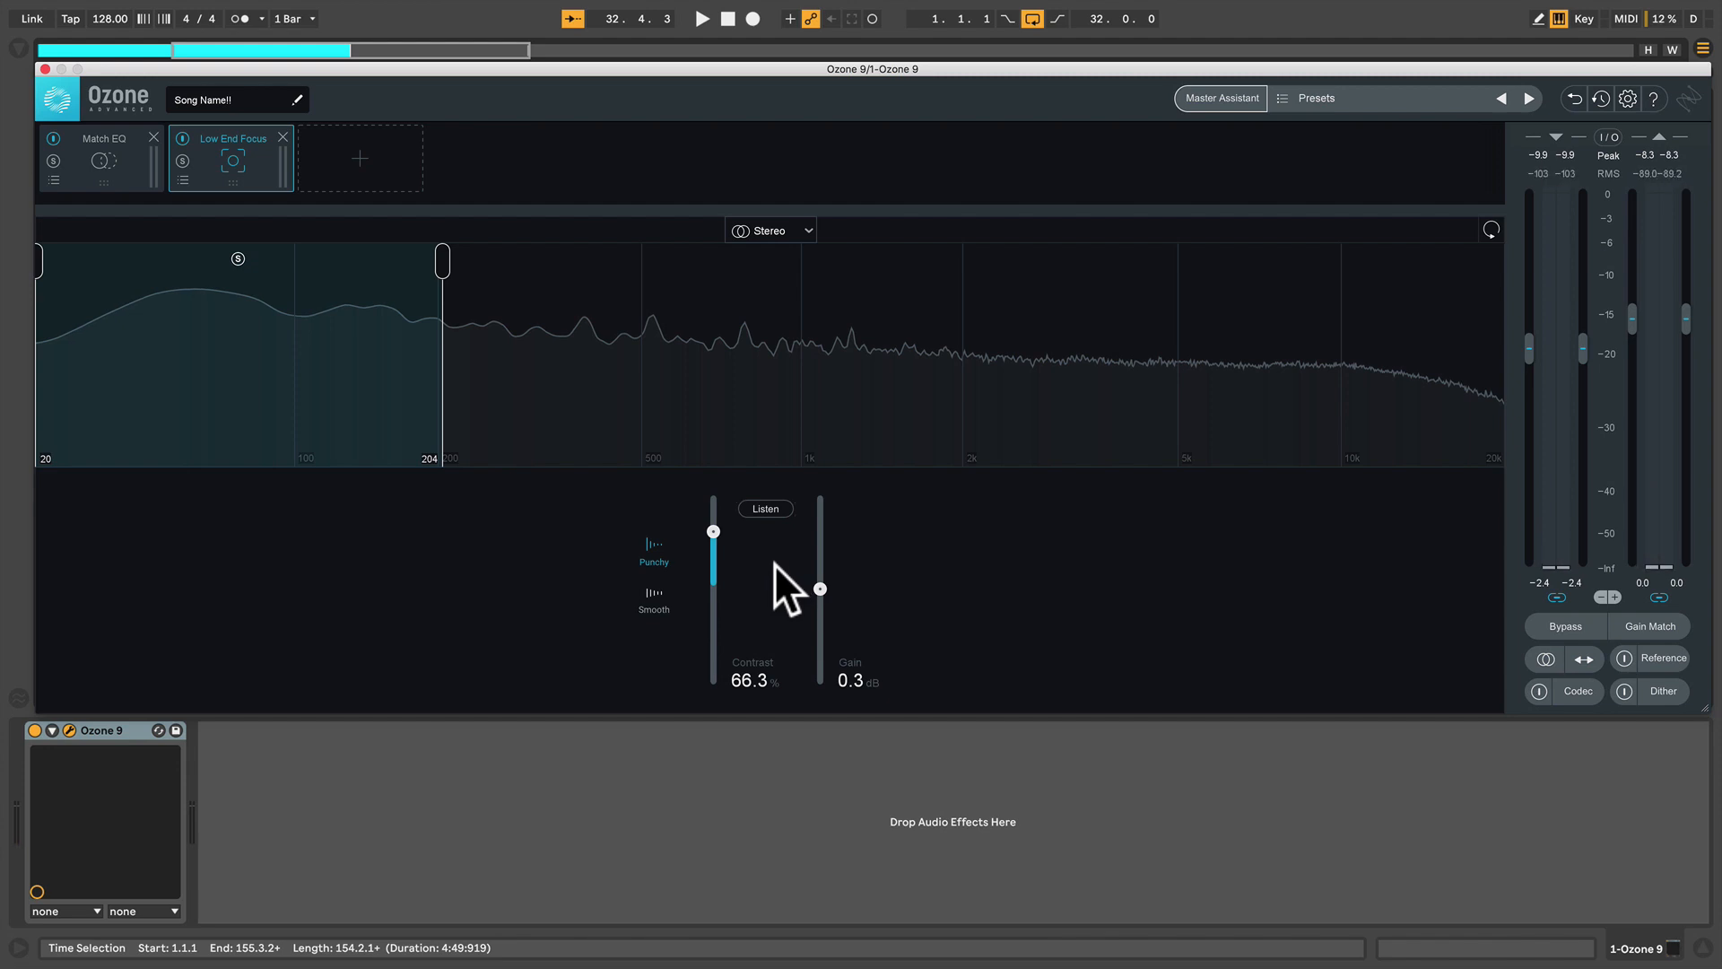
- Add a Master Rebalance module and try a vocals gain of 6.2 dB during playback, resetting it to zero
click(362, 156)
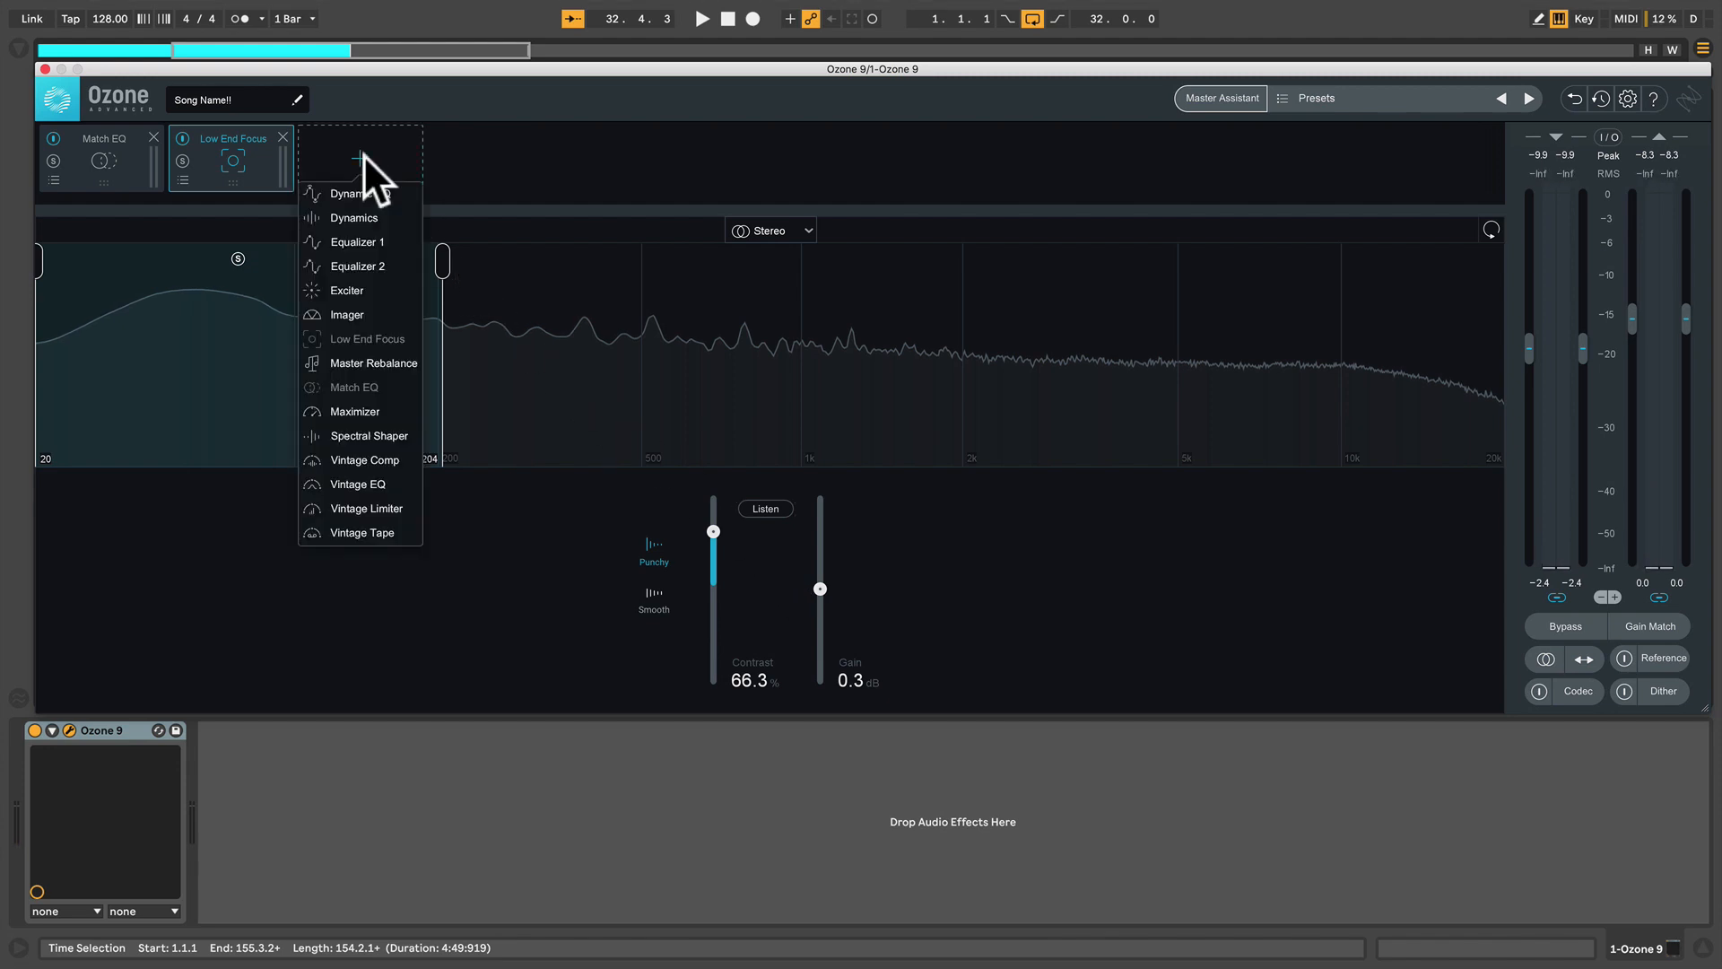
click(370, 362)
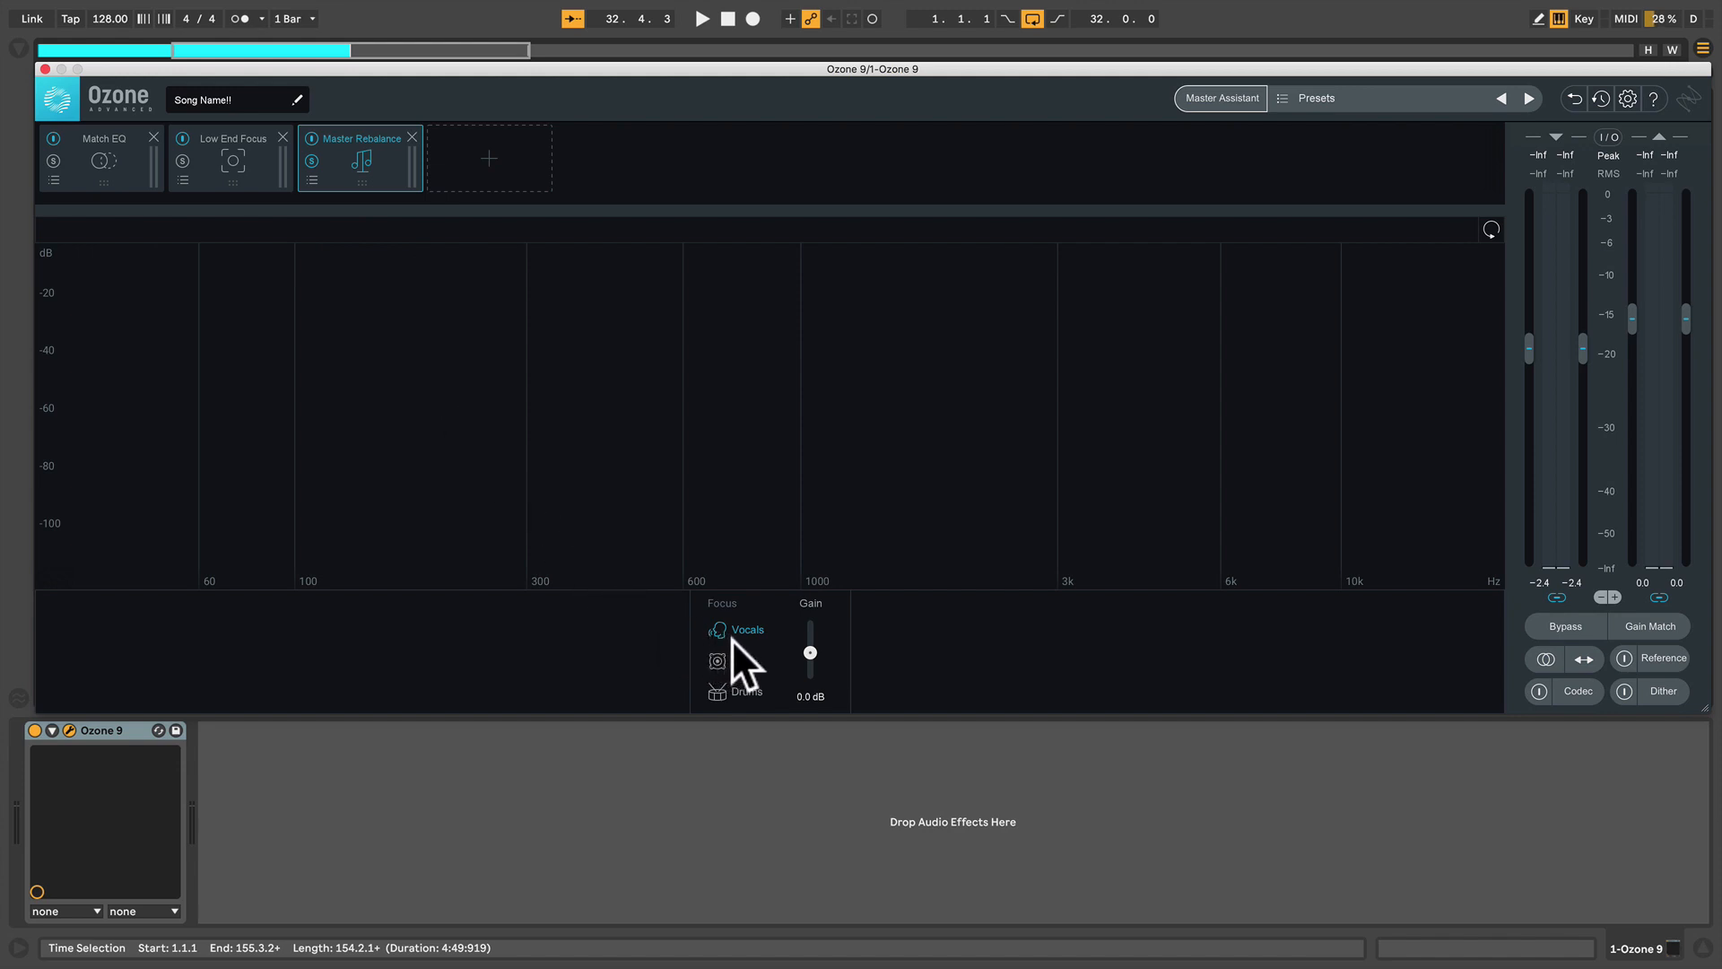
key(space)
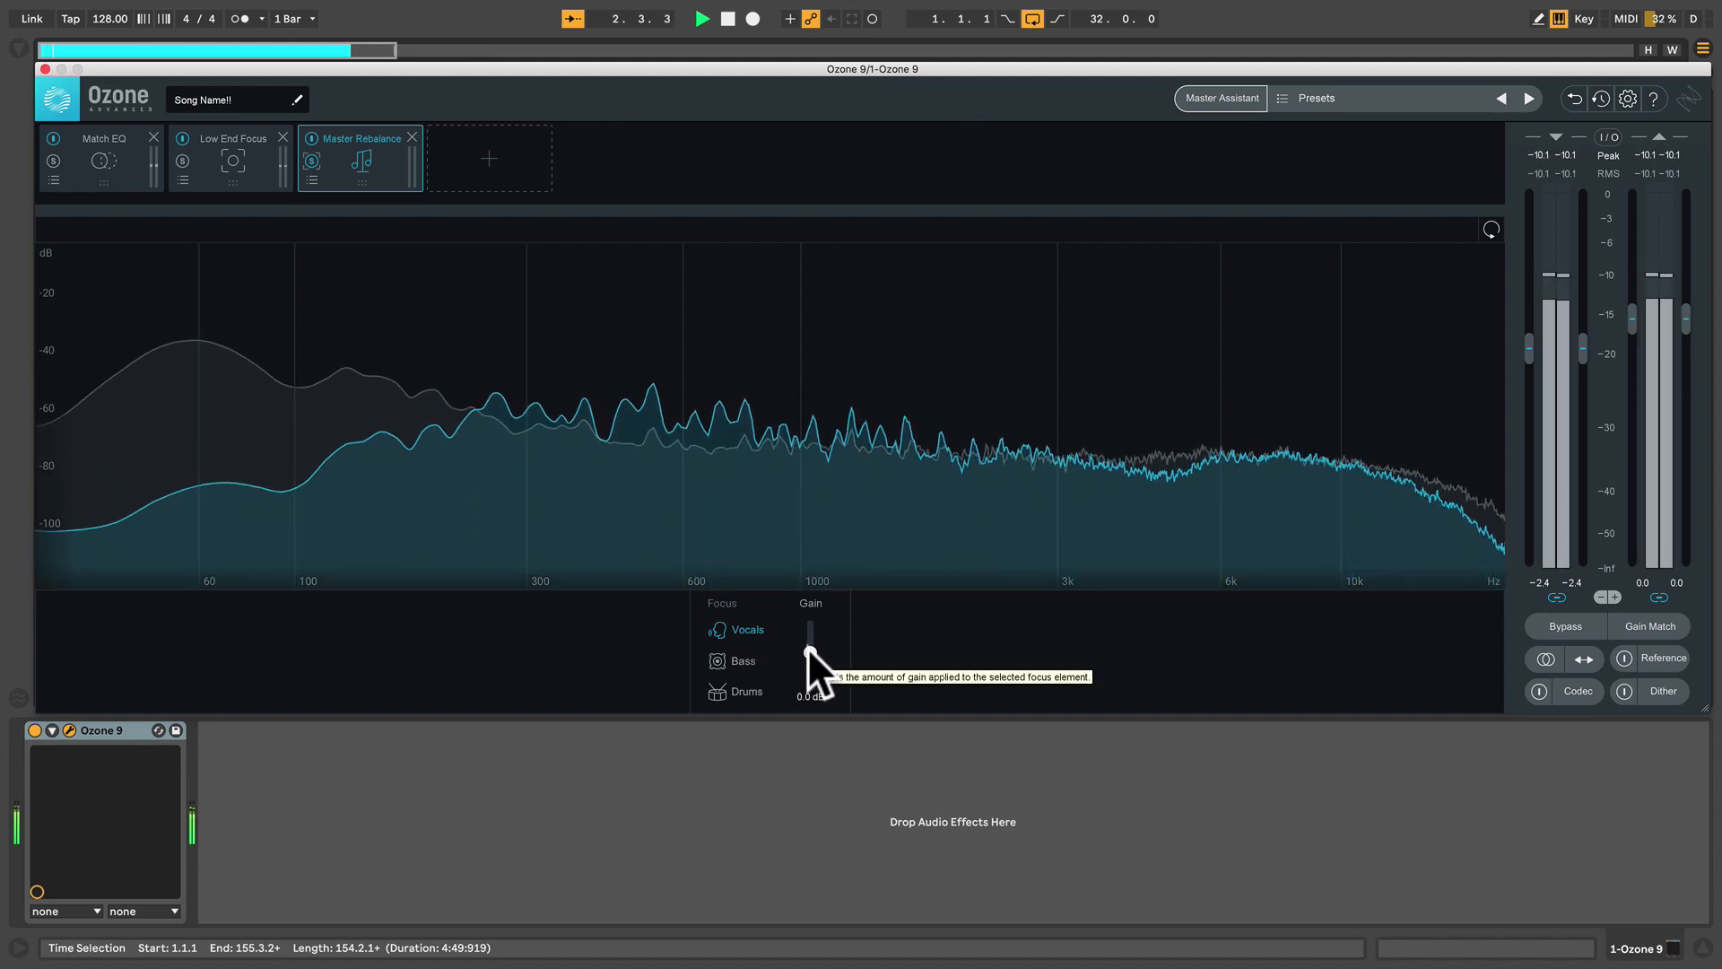
mouse_move(808, 647)
mouse_down()
mouse_move(809, 628)
mouse_move(811, 691)
mouse_move(806, 627)
mouse_up()
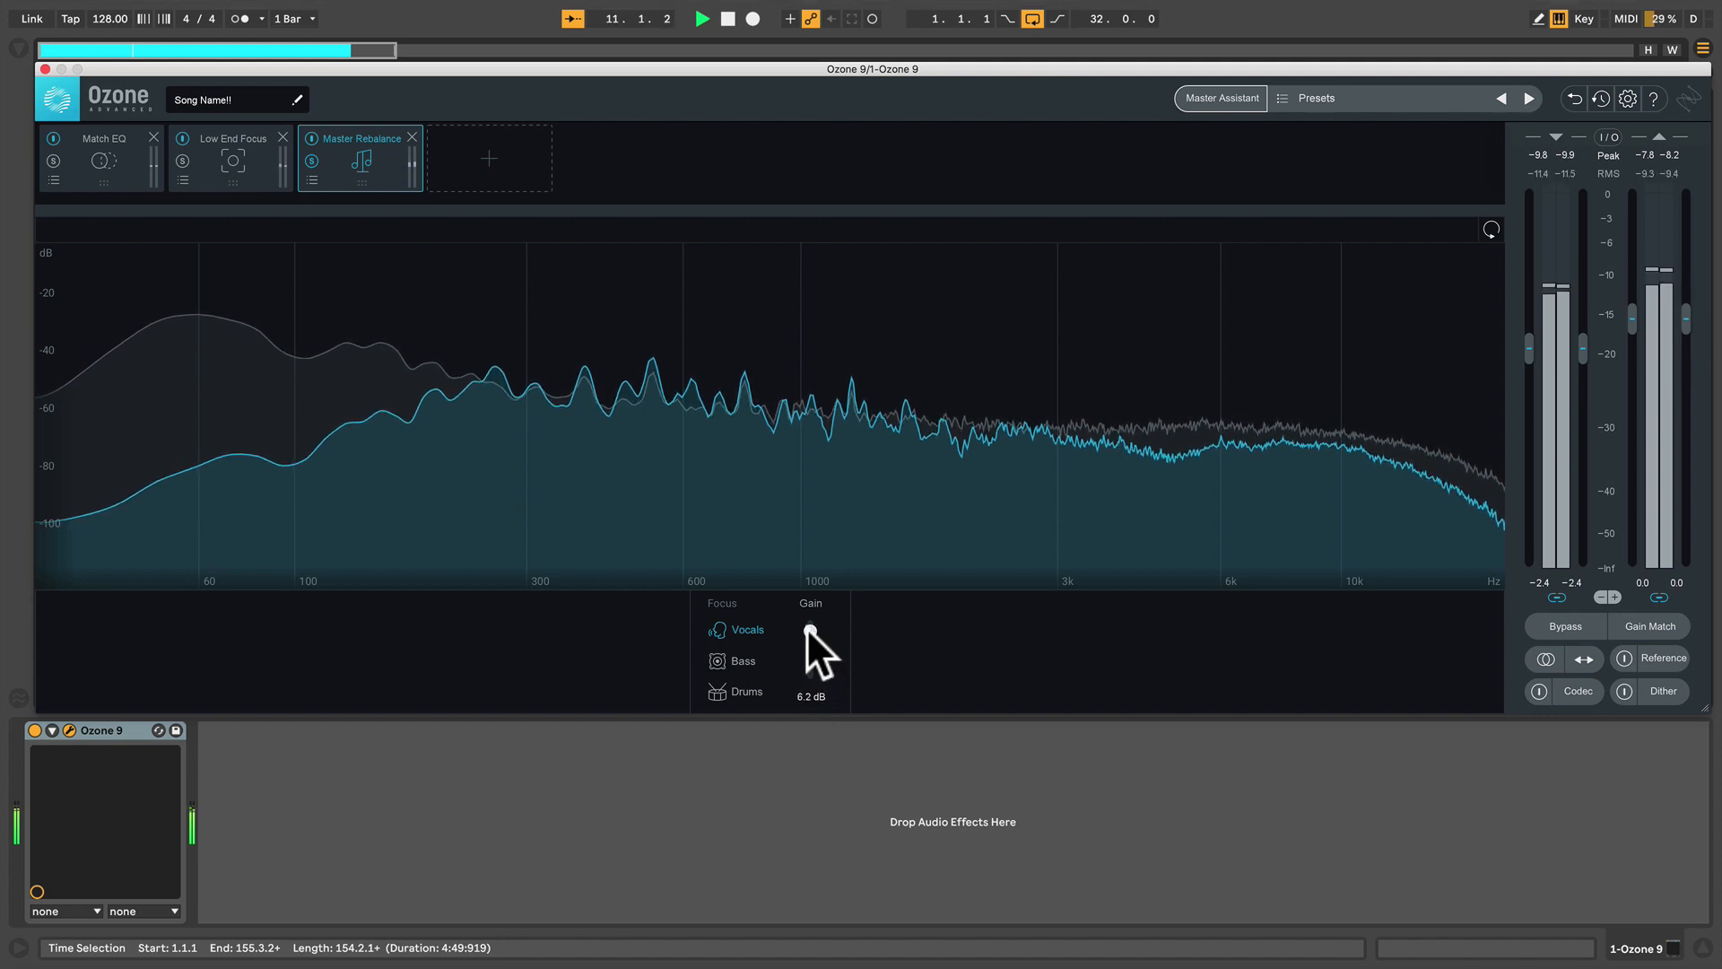
double_click(806, 627)
- Focus Master Rebalance on bass, try a gain of -4.7 dB during playback, and reset it to 0 dB
click(719, 659)
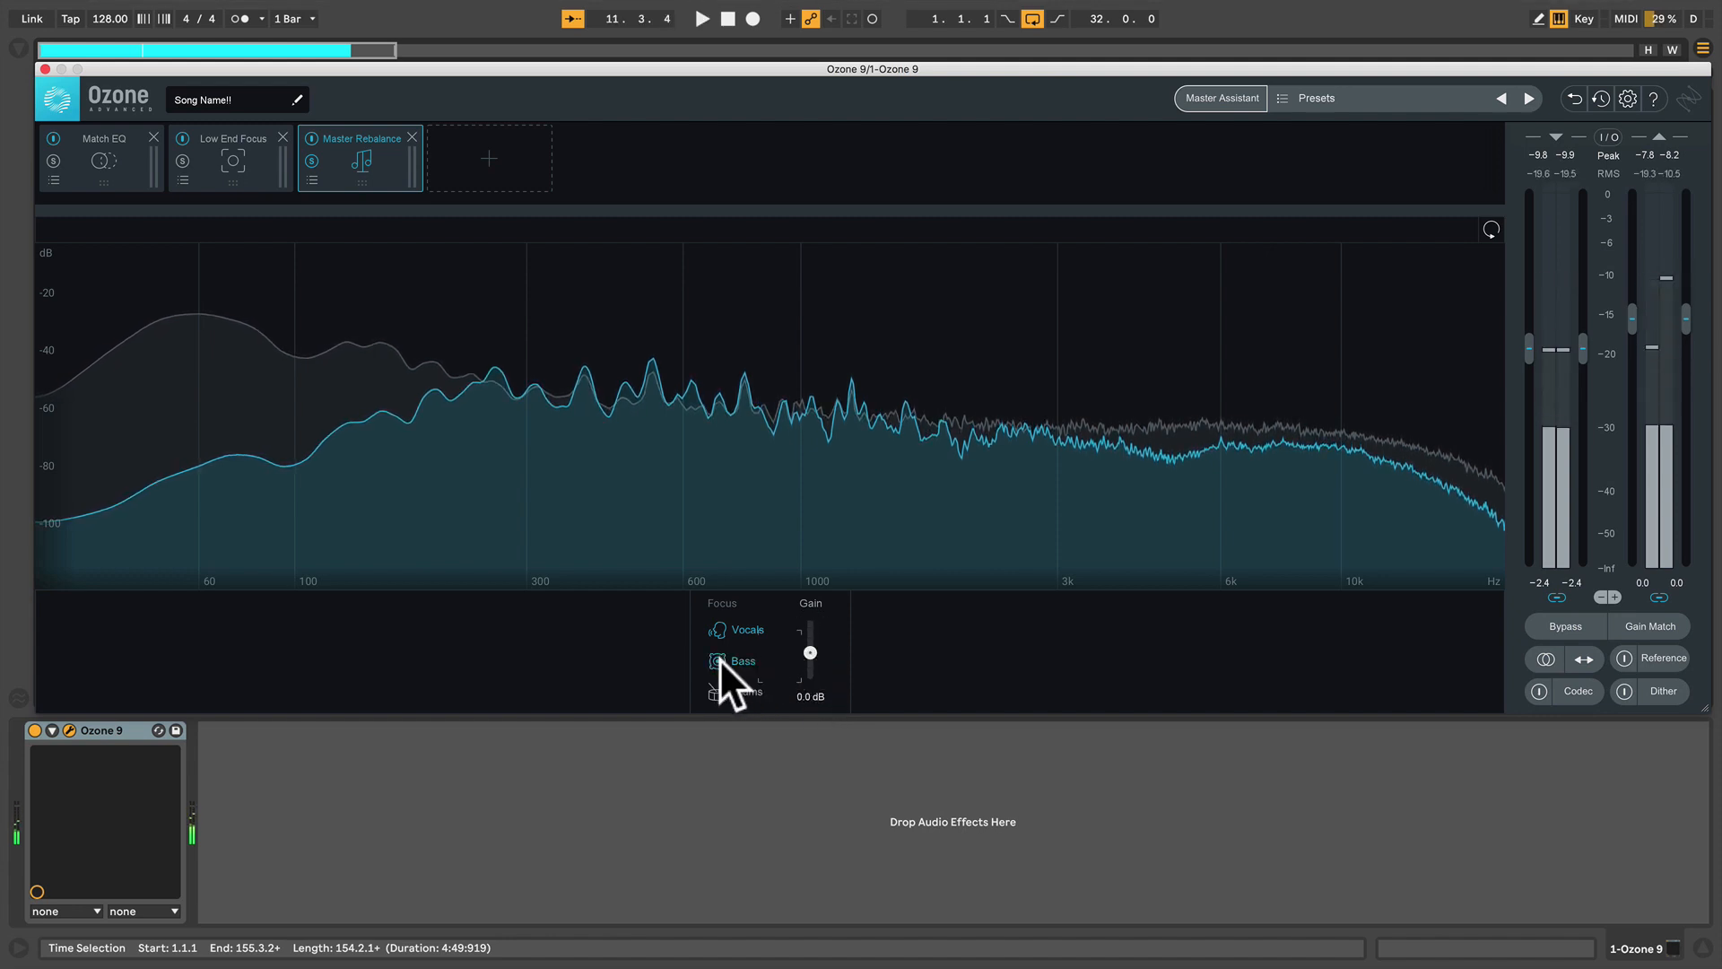
key(space)
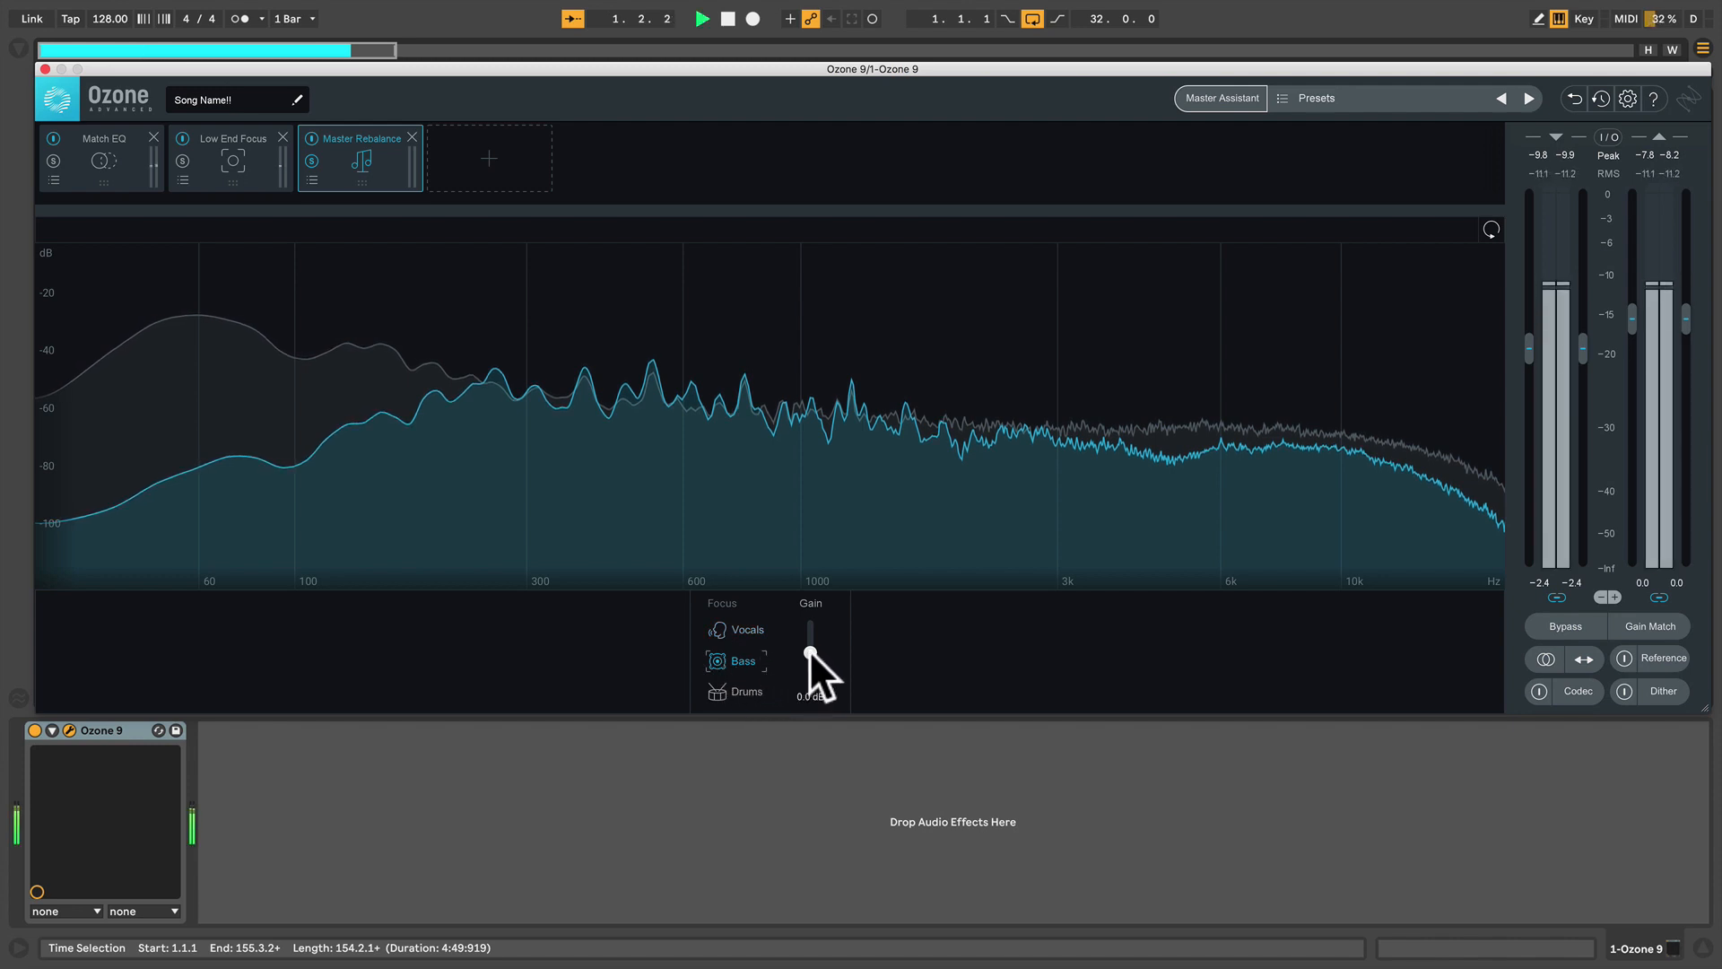
mouse_move(809, 650)
mouse_down()
mouse_move(809, 626)
mouse_move(809, 656)
mouse_up()
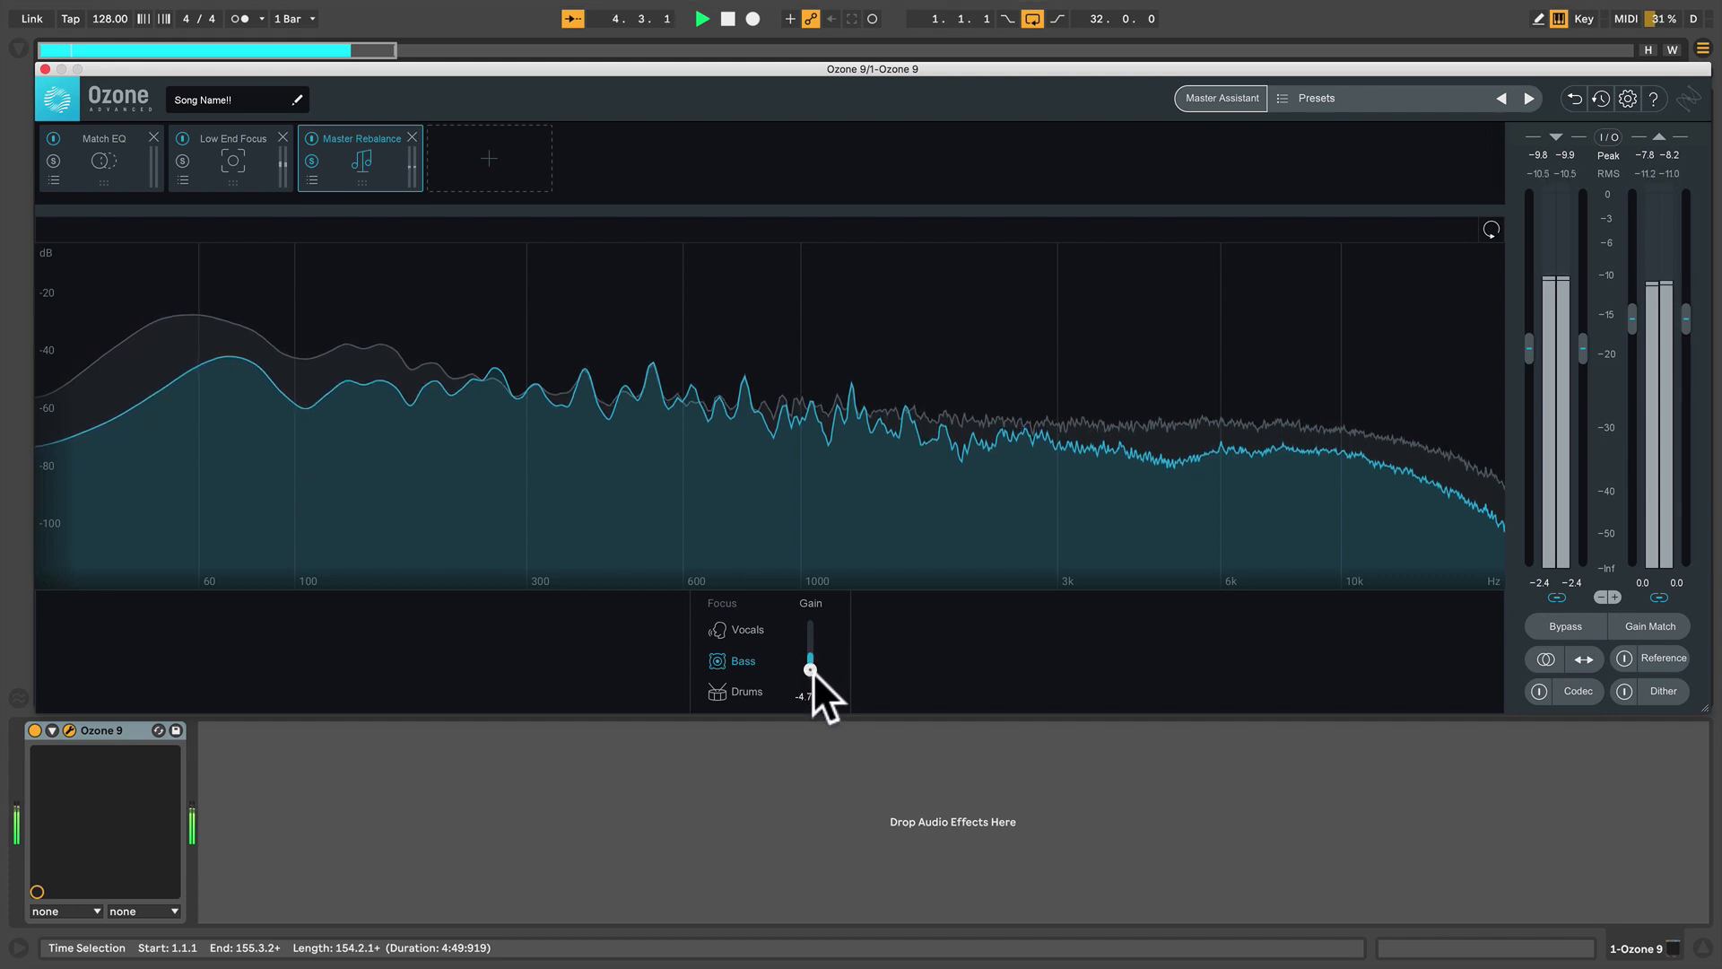
double_click(809, 667)
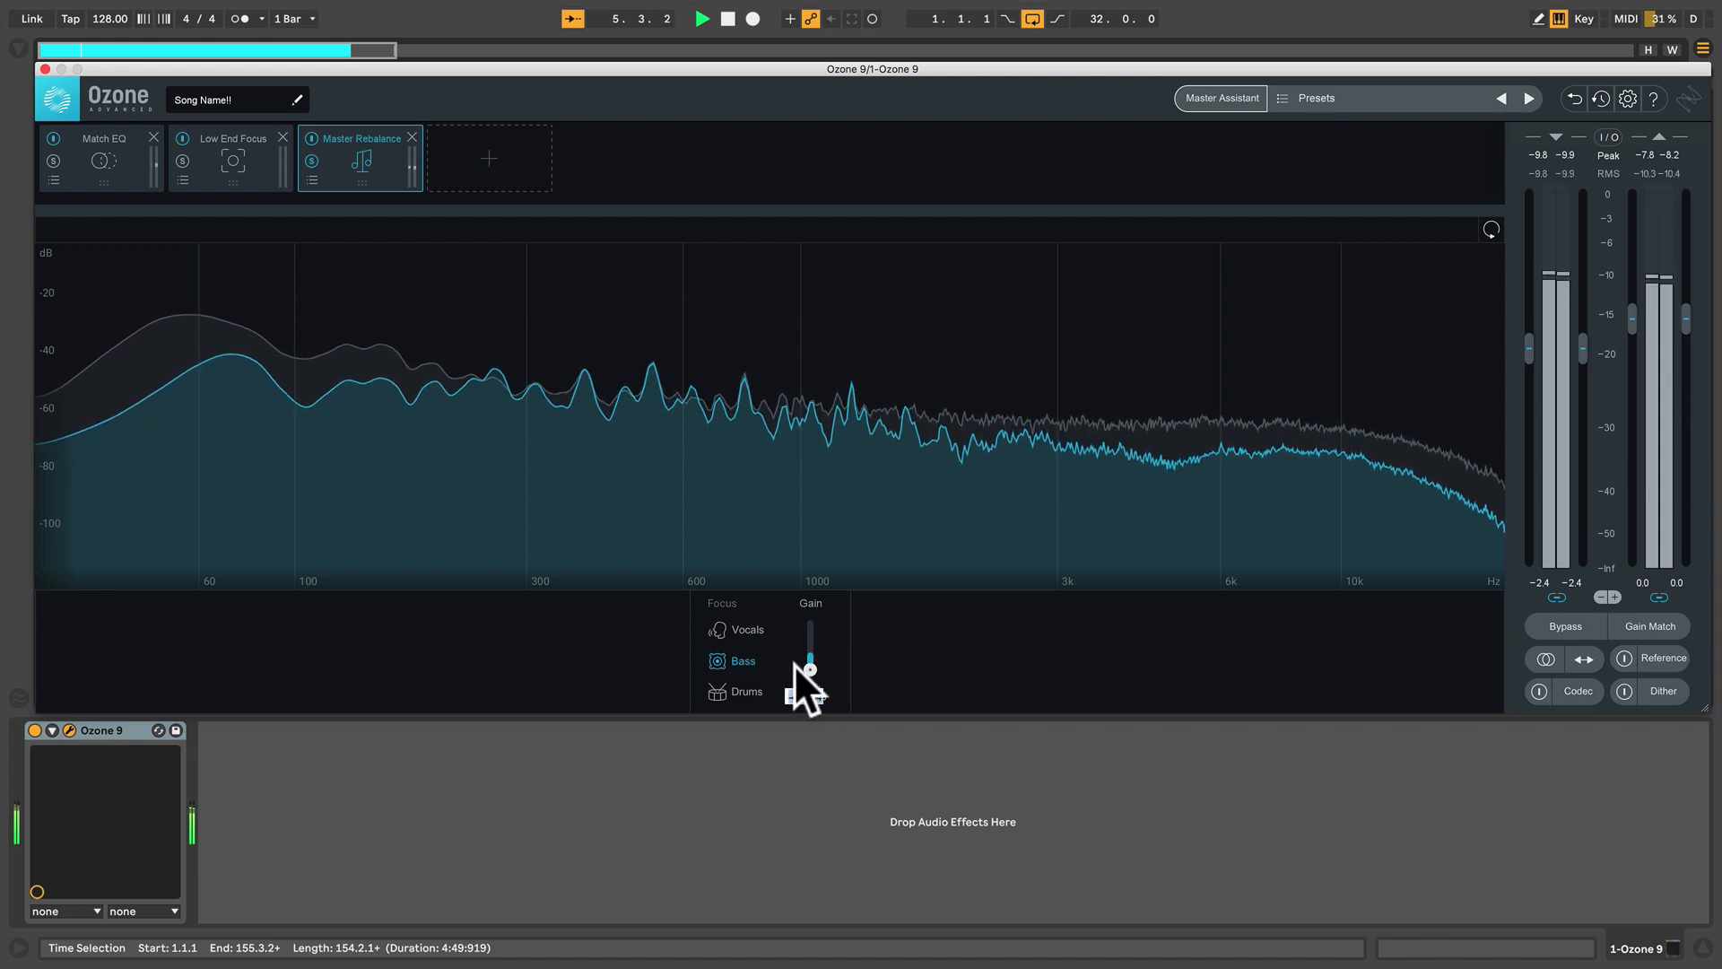
text(0)
key(Return)
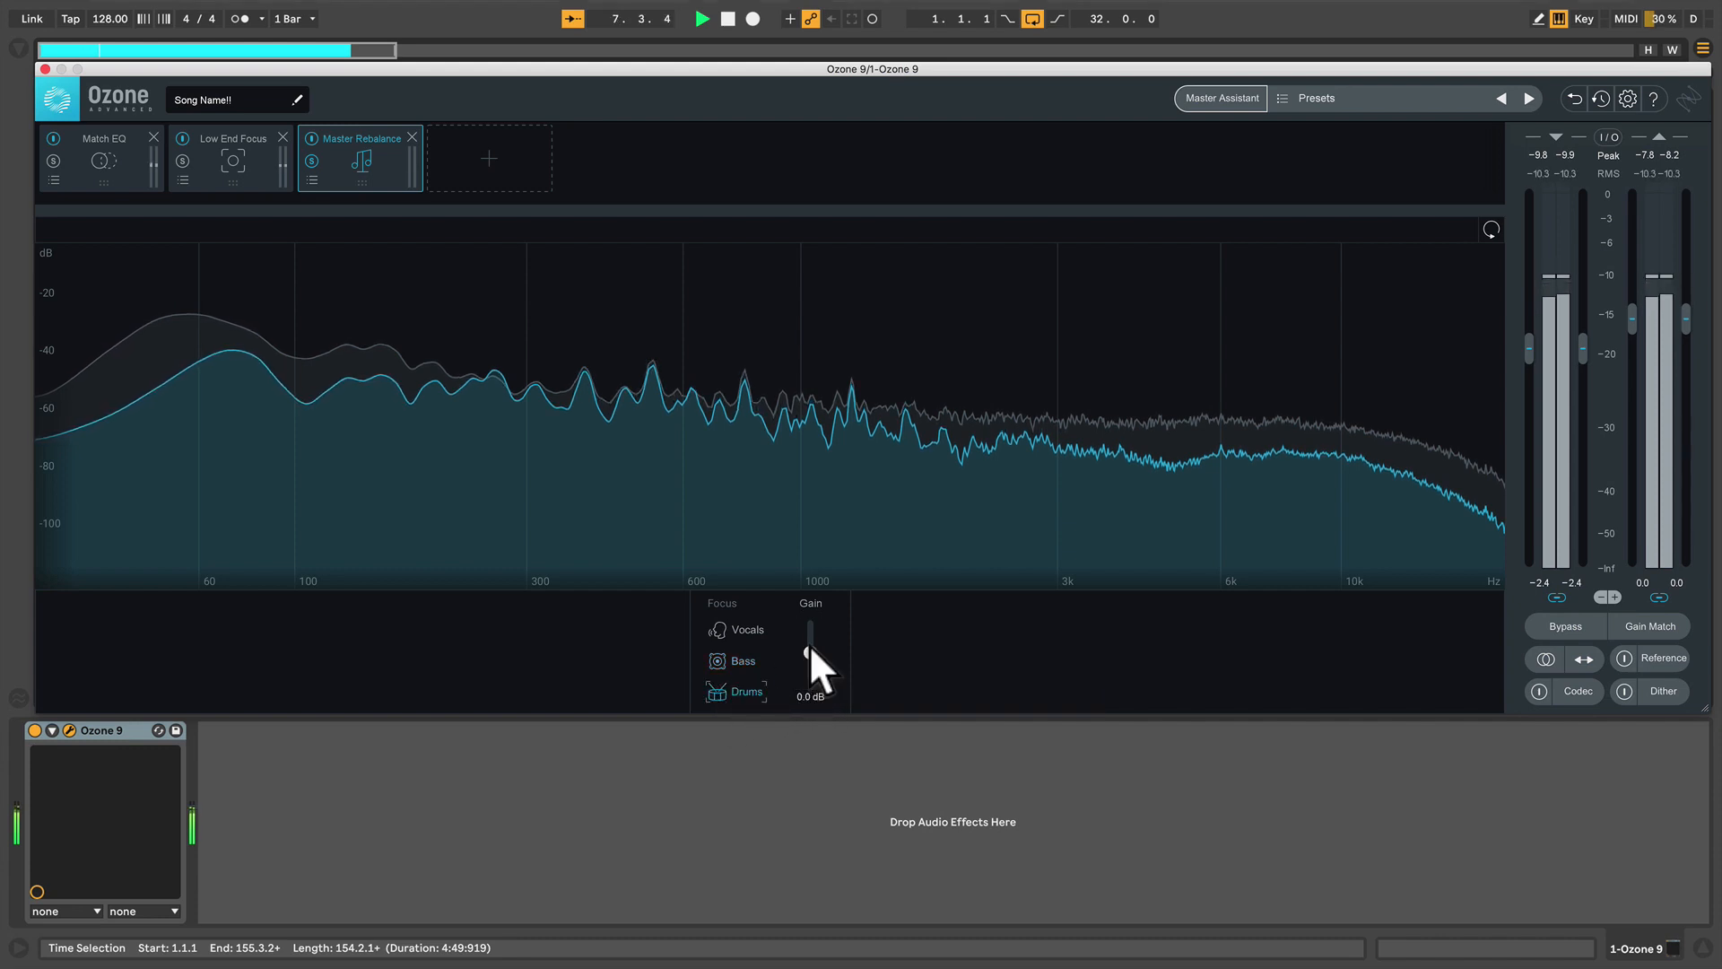
- Focus Master Rebalance on drums and lower their gain to about -8 dB during playback
drag(809, 646, 810, 687)
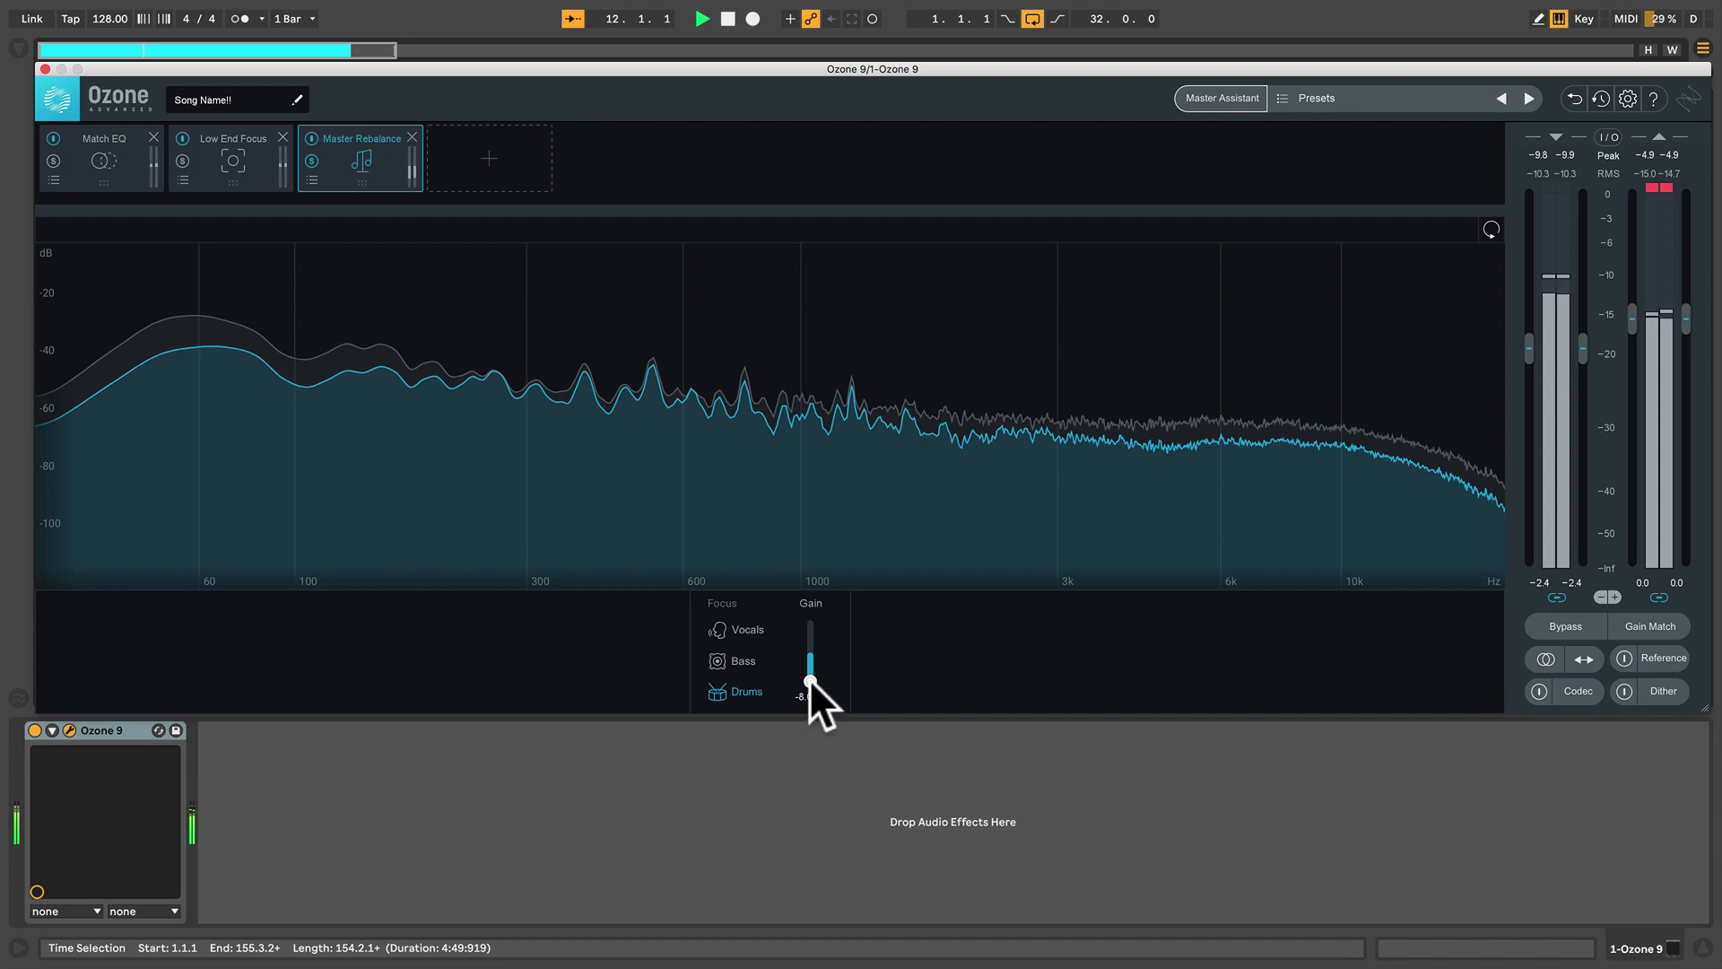